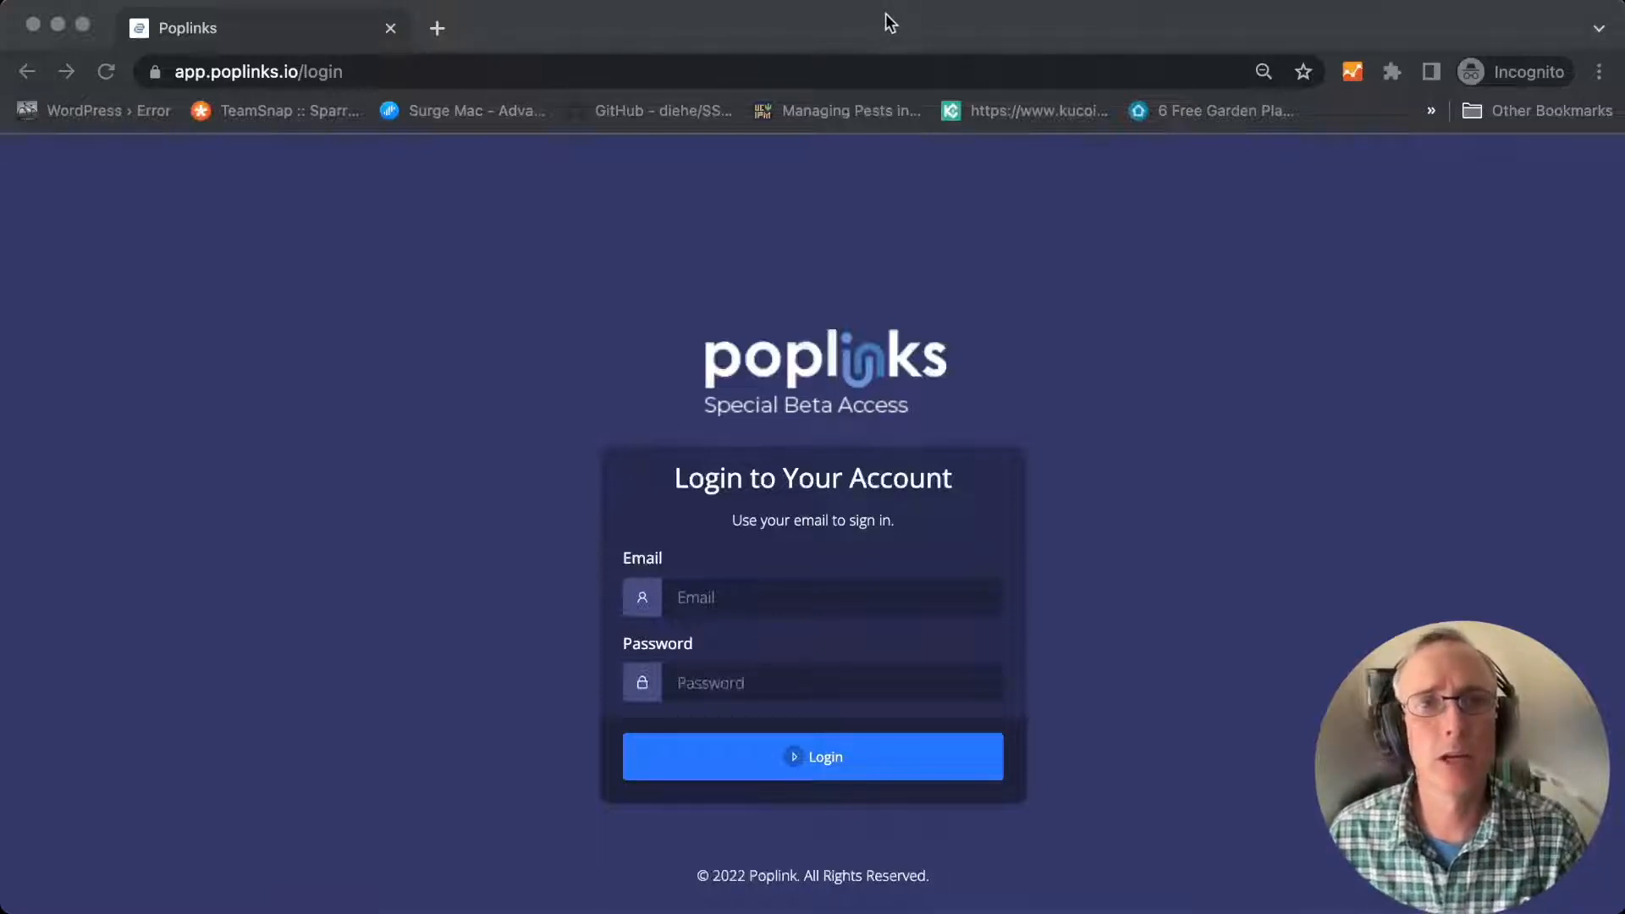
Fill in the login form with the account's email and password
{"action": "left_click", "coordinate": [881, 604]}
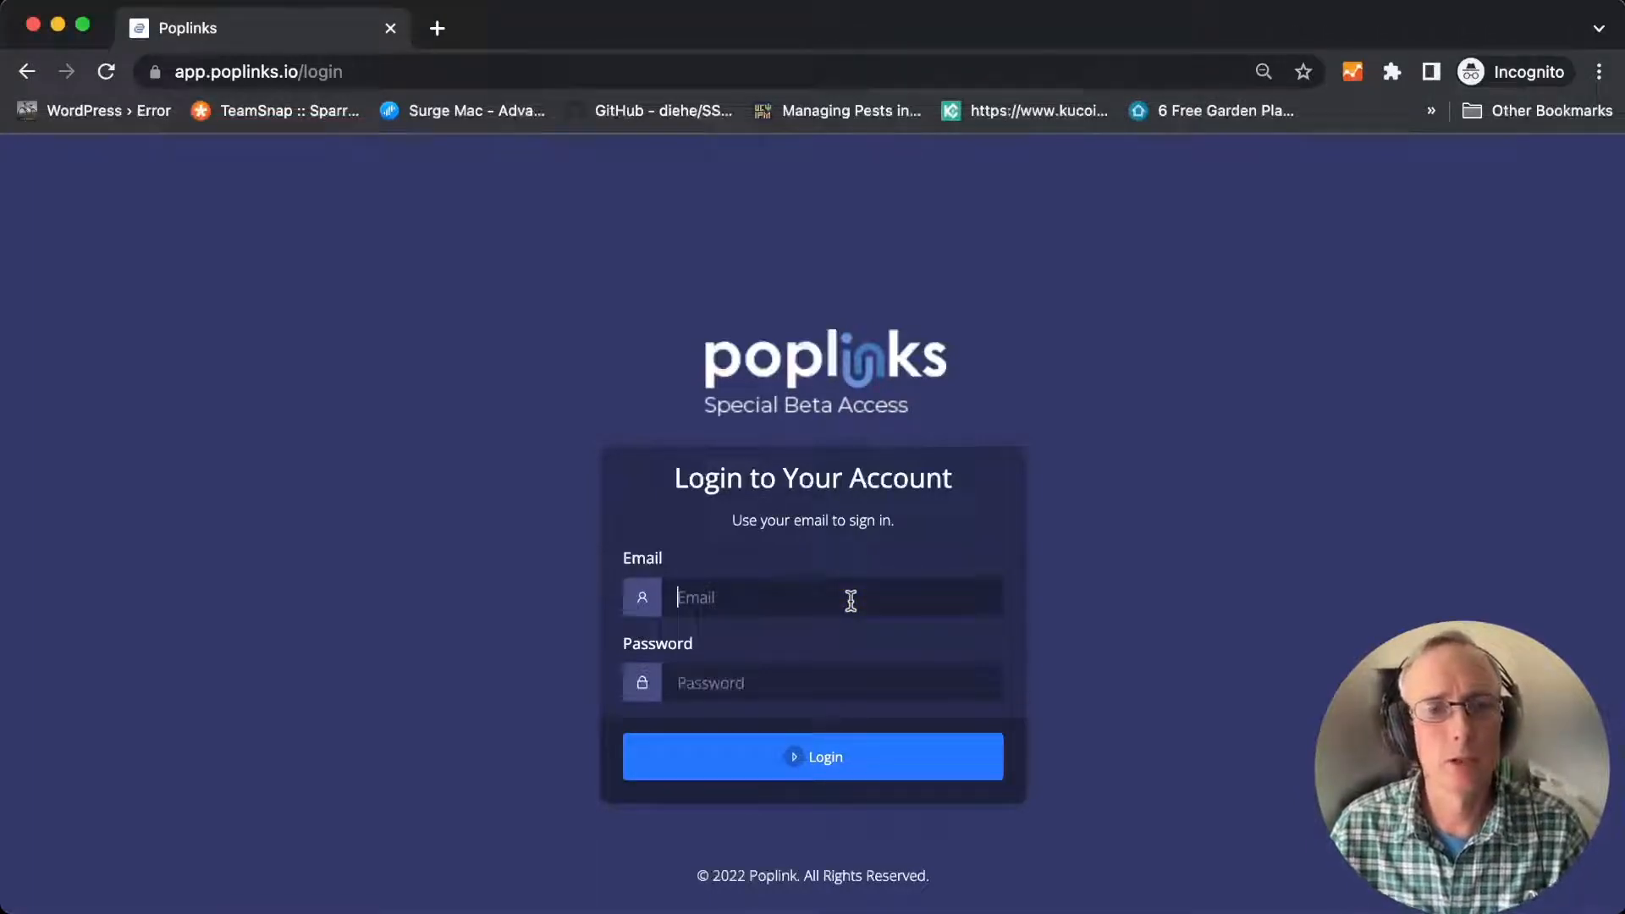
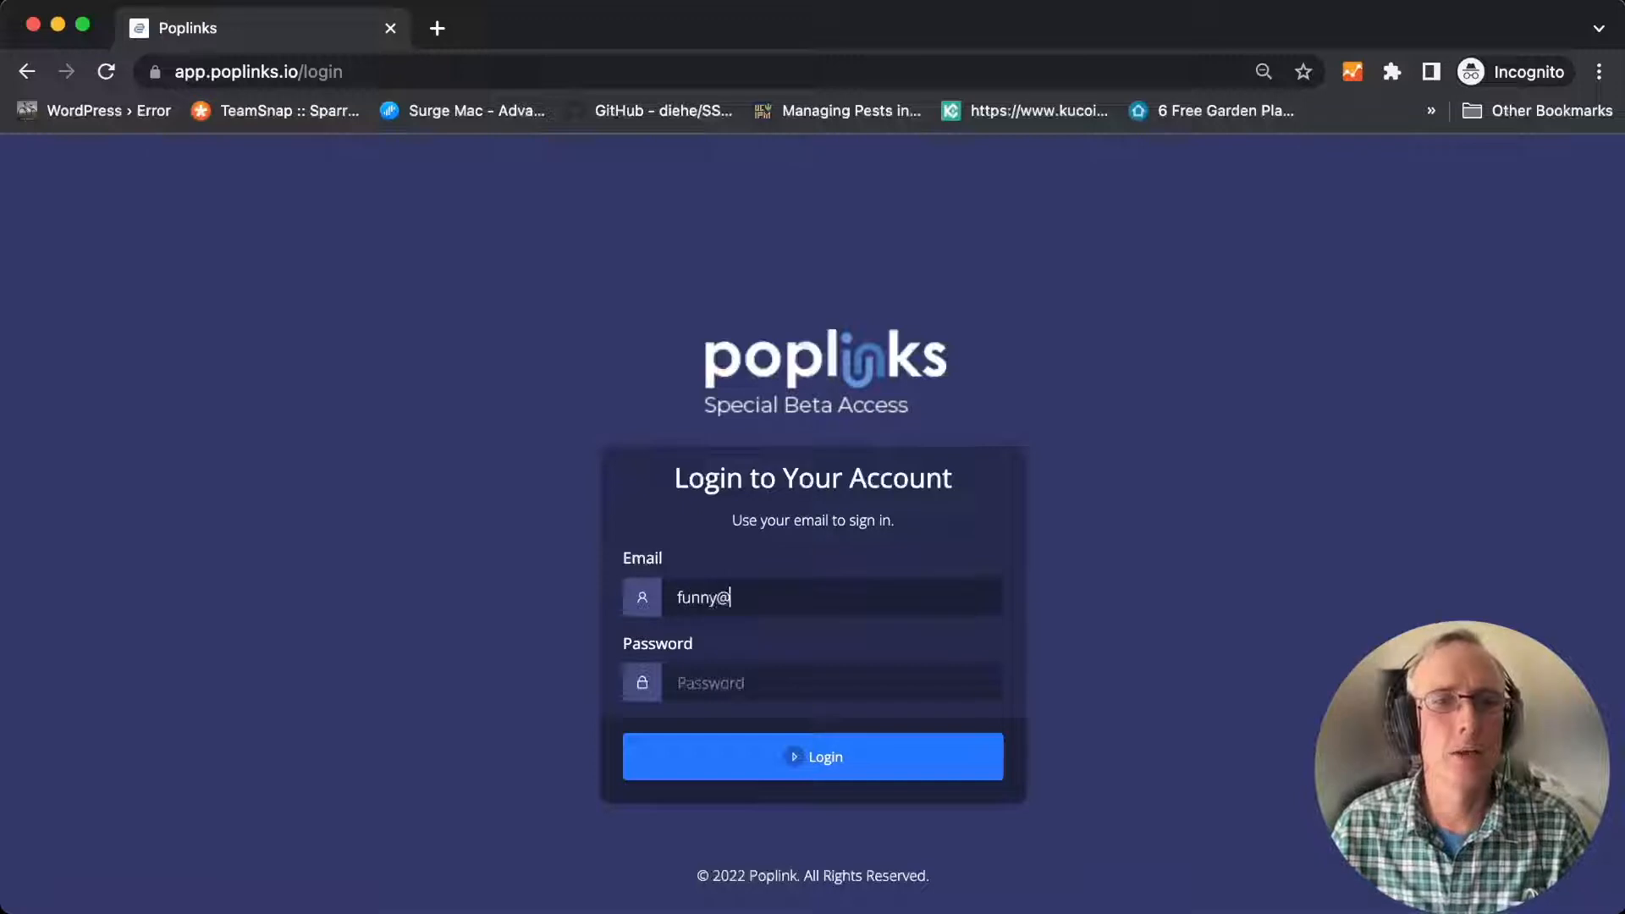
{"action": "key", "text": "Tab"}
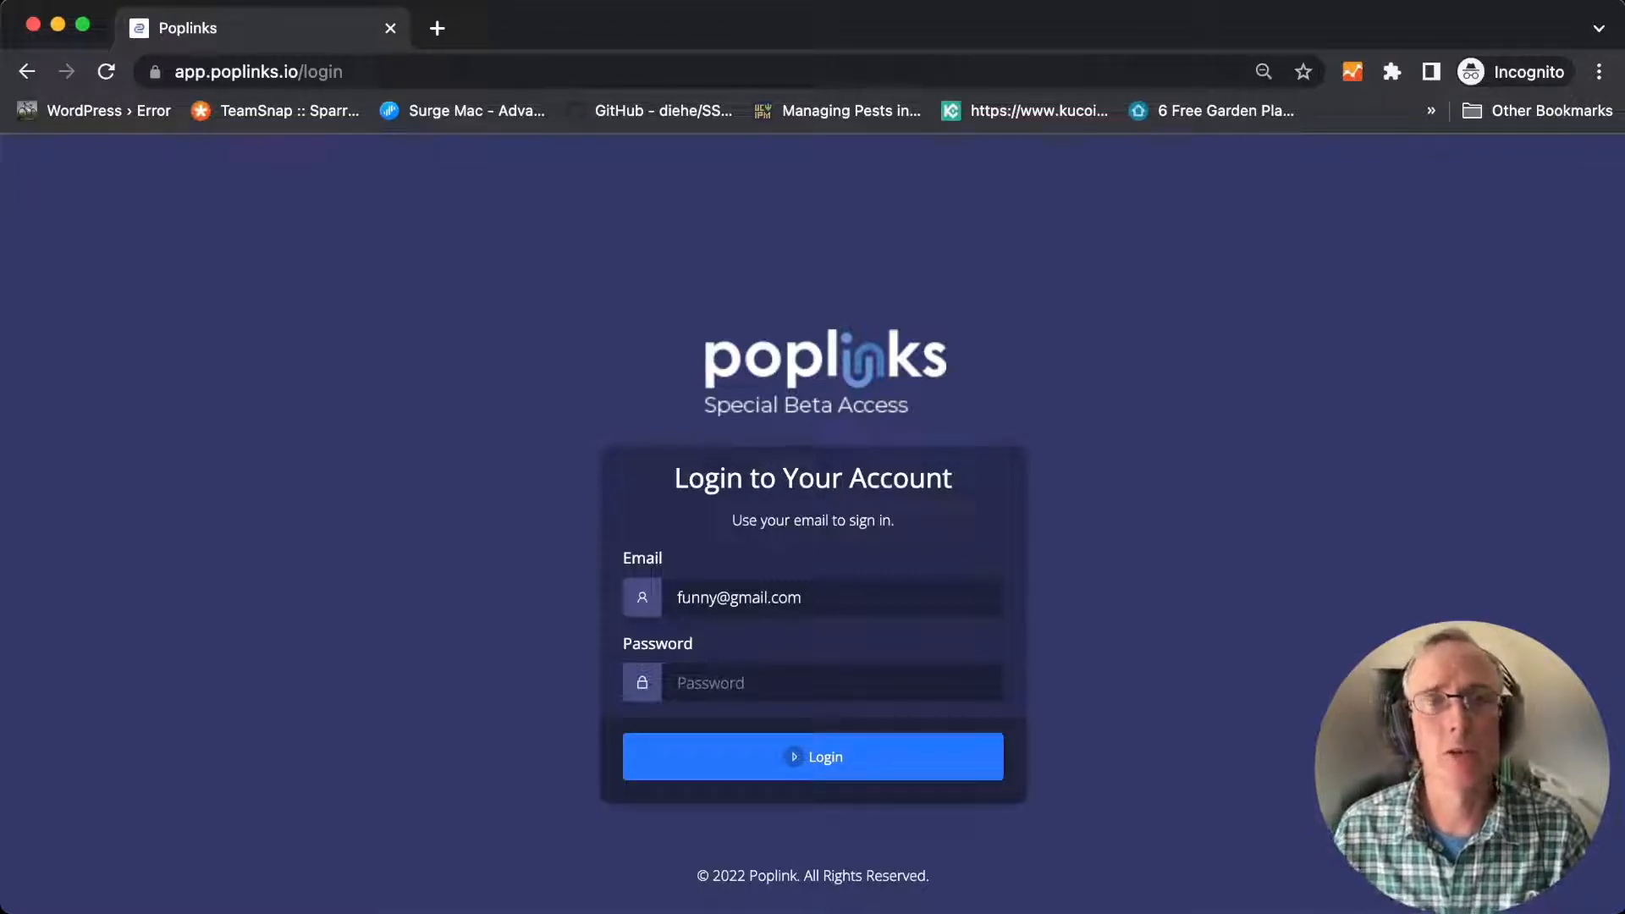
{"action": "type", "text": "••••••••••••••••"}
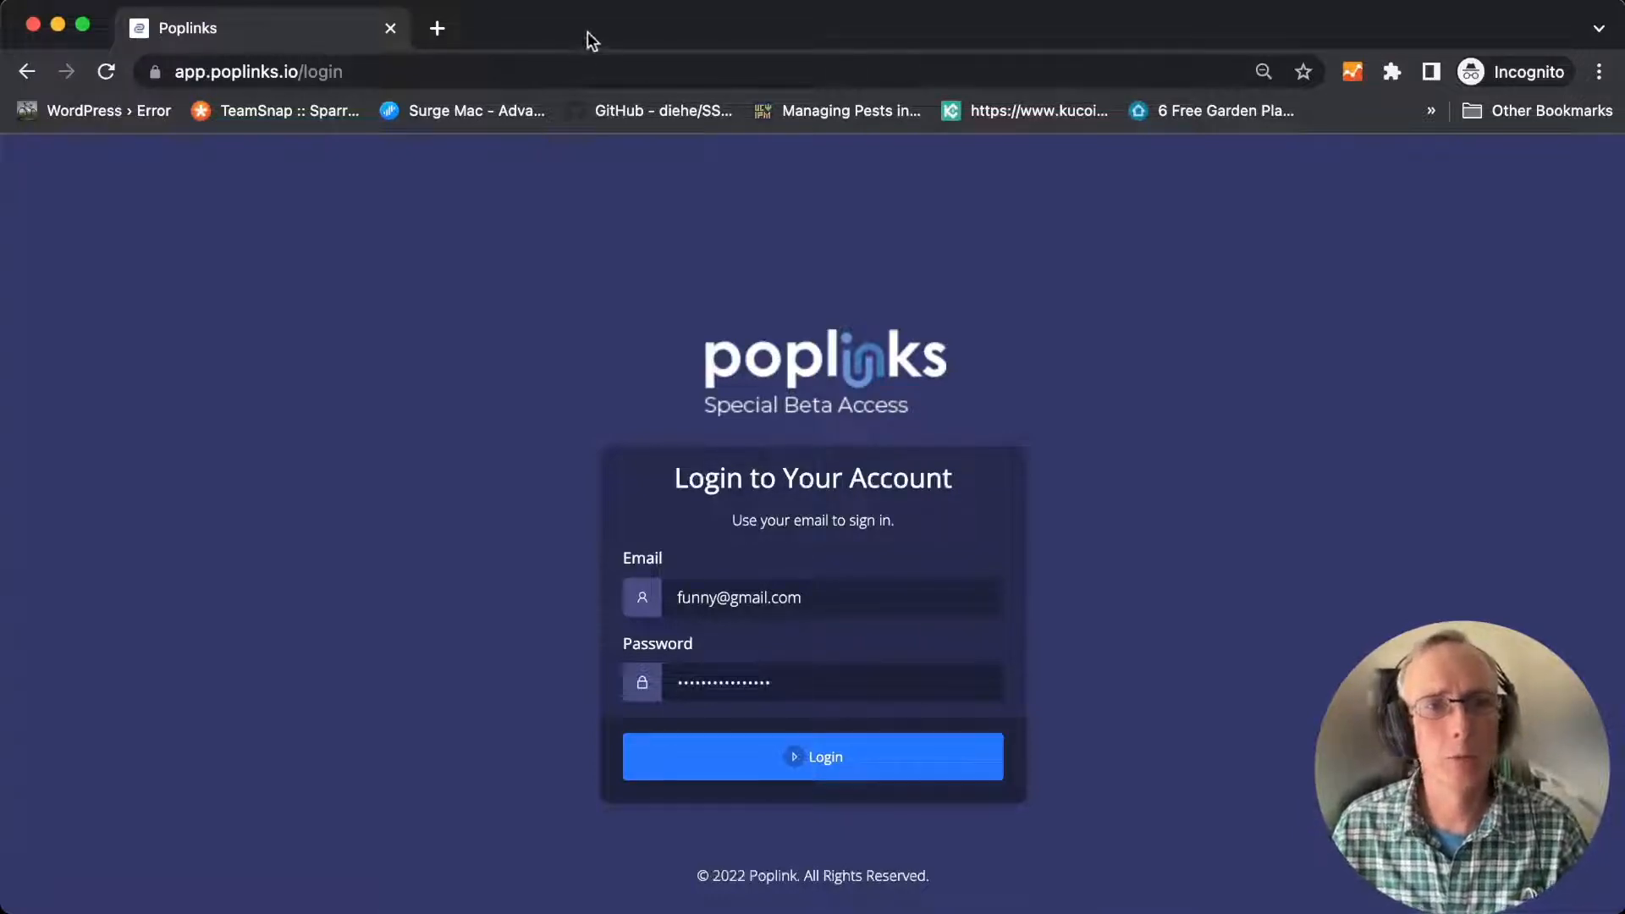
Switch to the signed-in browser window and look over the dashboard, the Updates page and the link creation form
{"action": "key", "text": "super+Tab"}
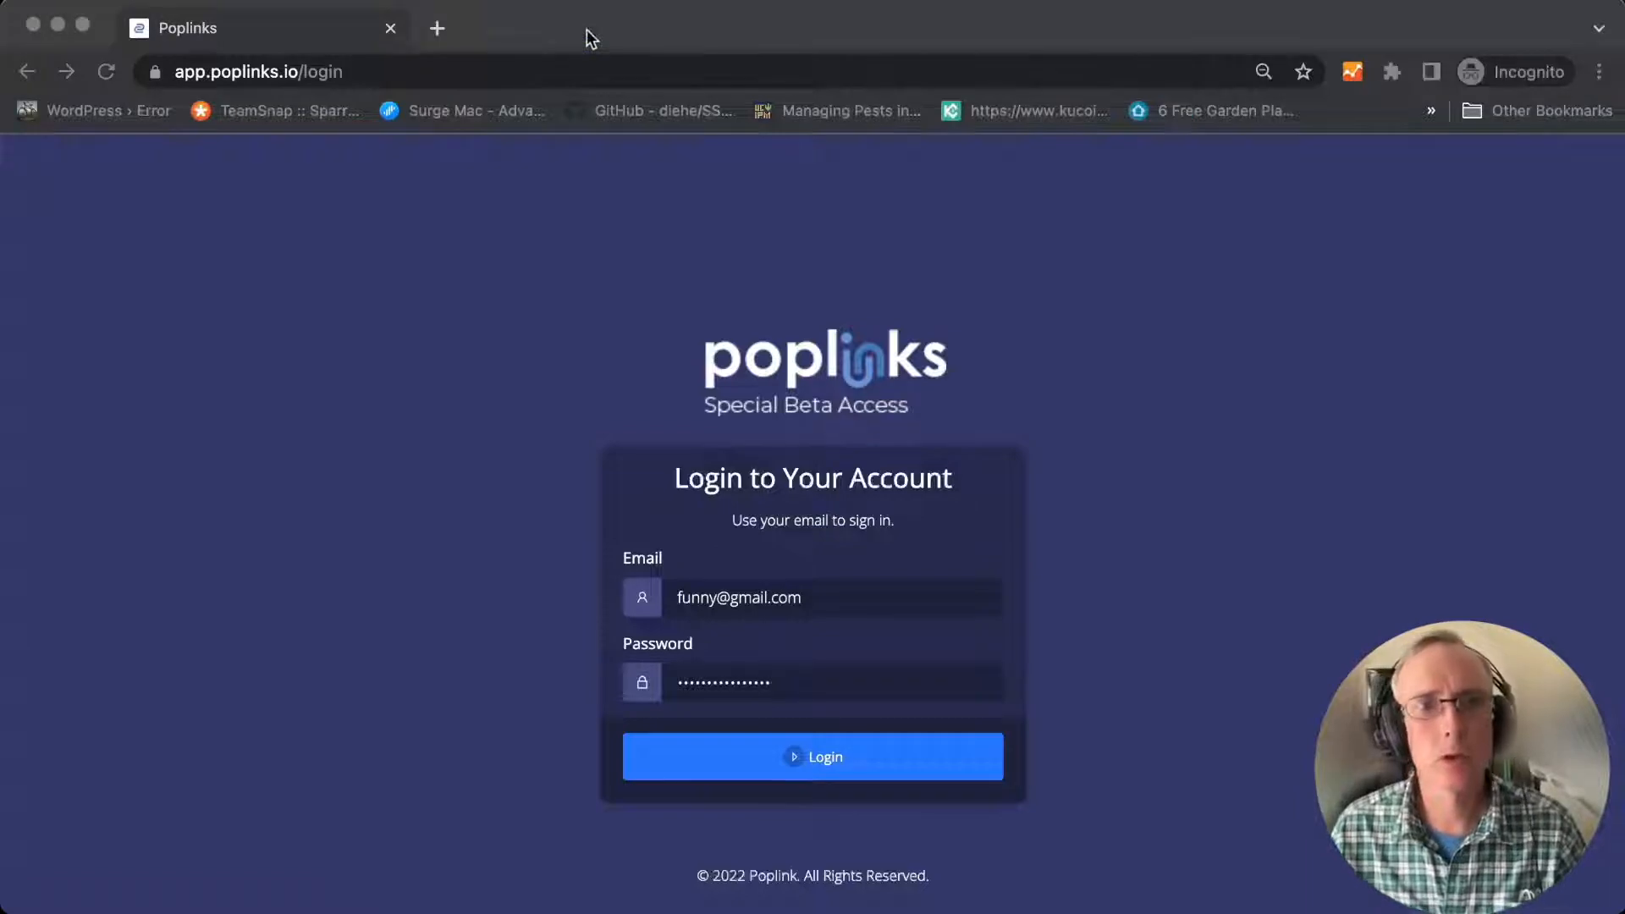
{"action": "key", "text": "super+grave"}
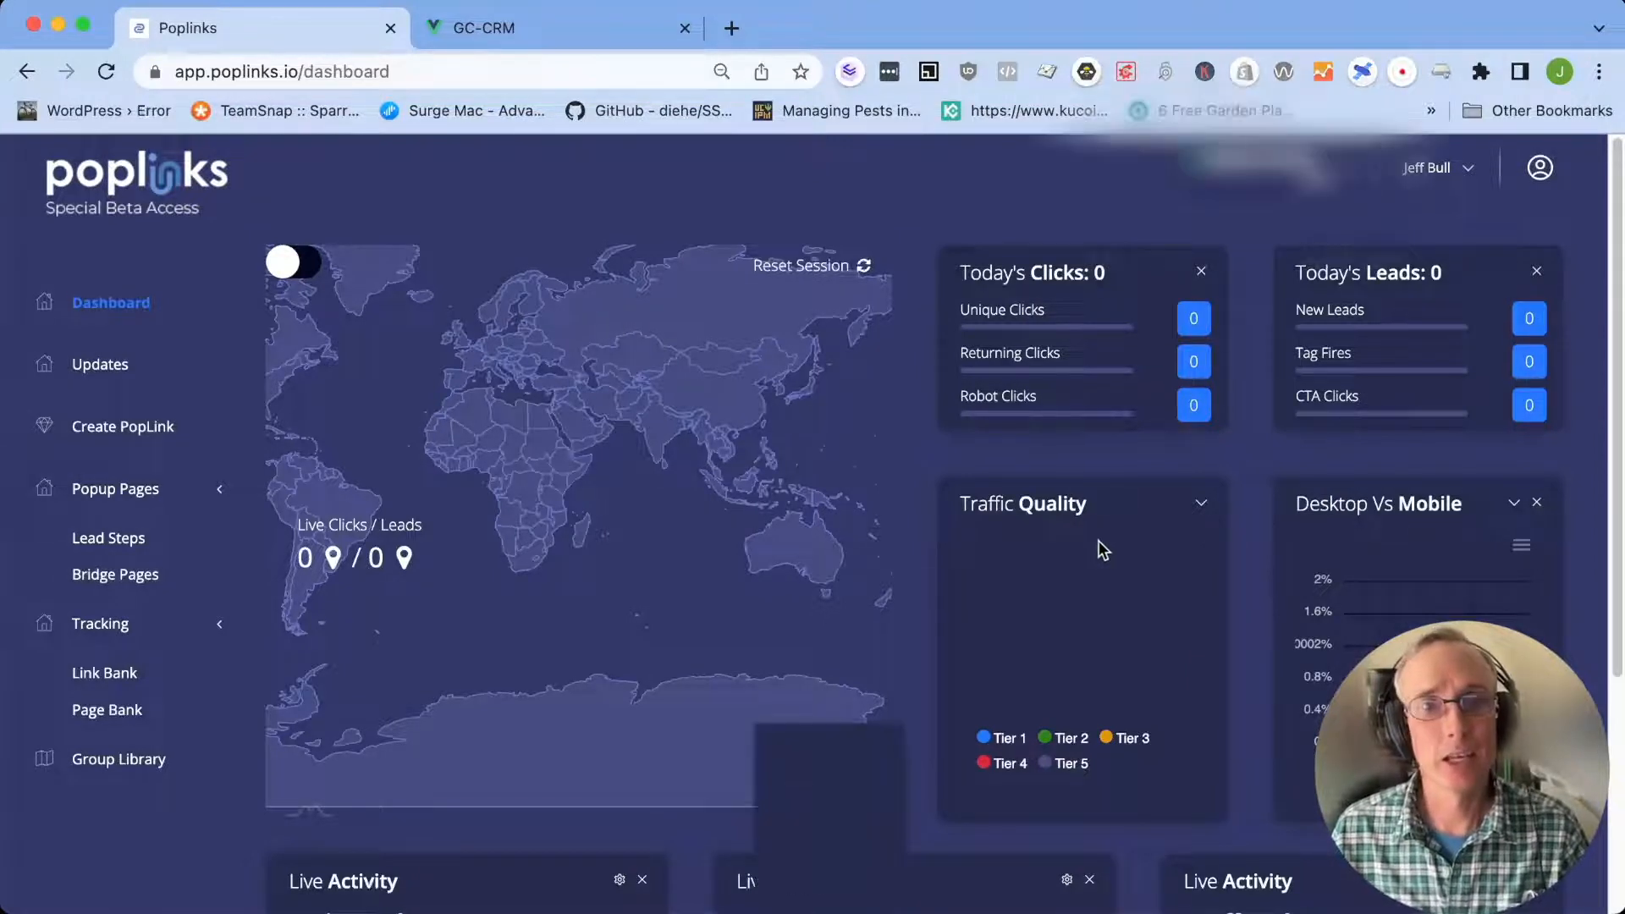
{"action": "scroll", "coordinate": [1098, 540], "scroll_direction": "down", "scroll_amount": 5}
{"action": "scroll", "coordinate": [1098, 540], "scroll_direction": "down", "scroll_amount": 1}
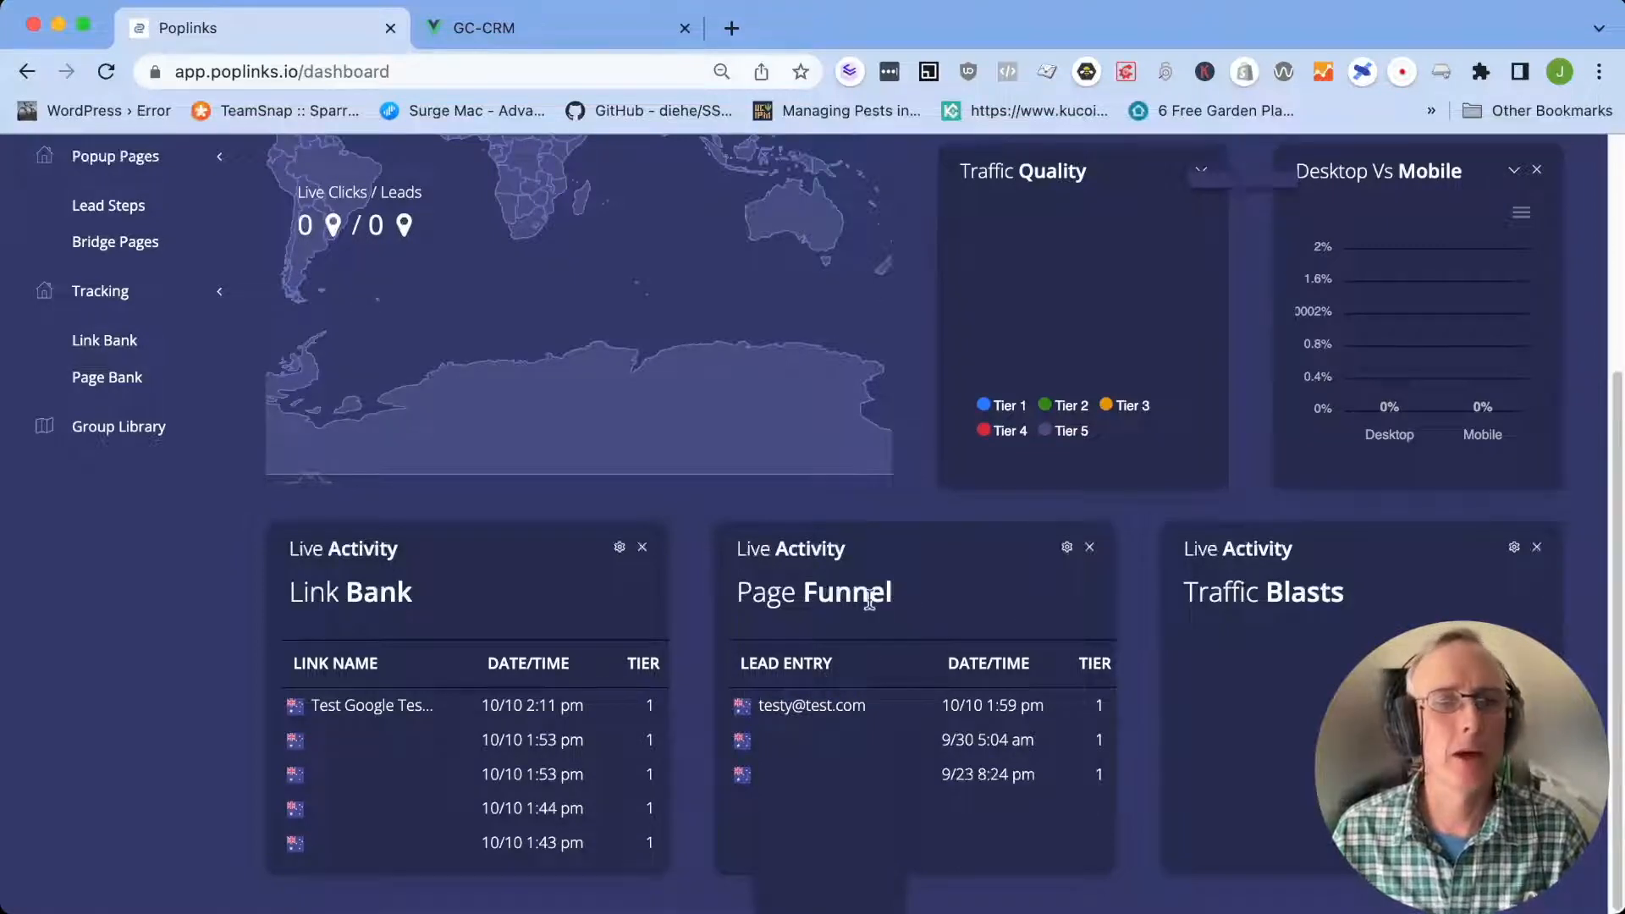
{"action": "scroll", "coordinate": [961, 594], "scroll_direction": "up", "scroll_amount": 4}
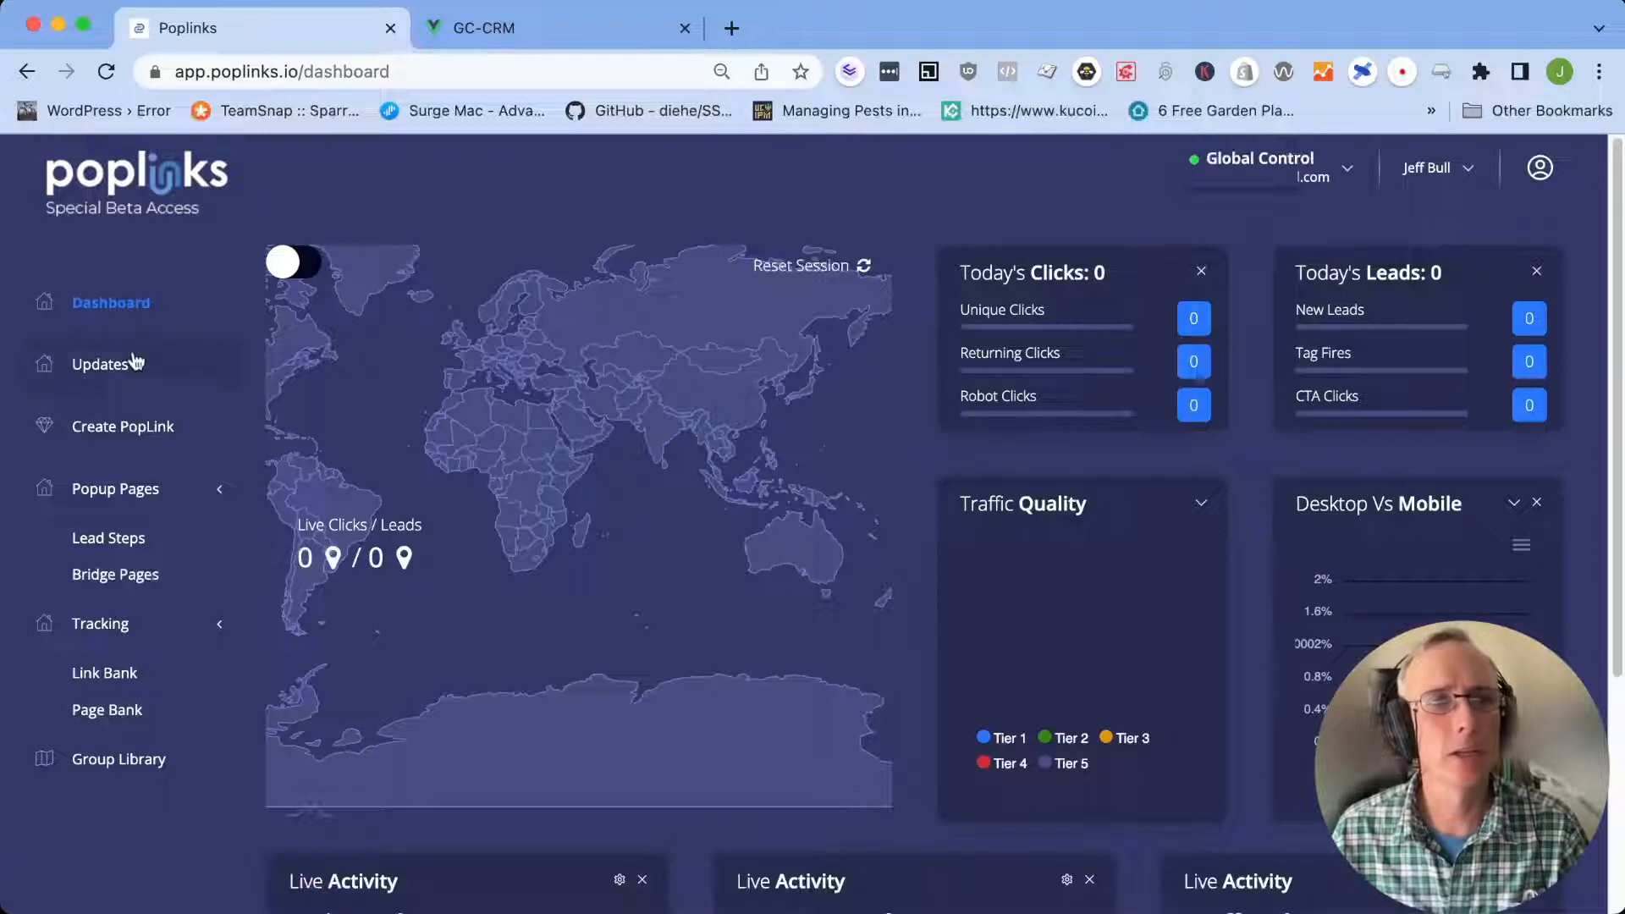
{"action": "left_click", "coordinate": [102, 365]}
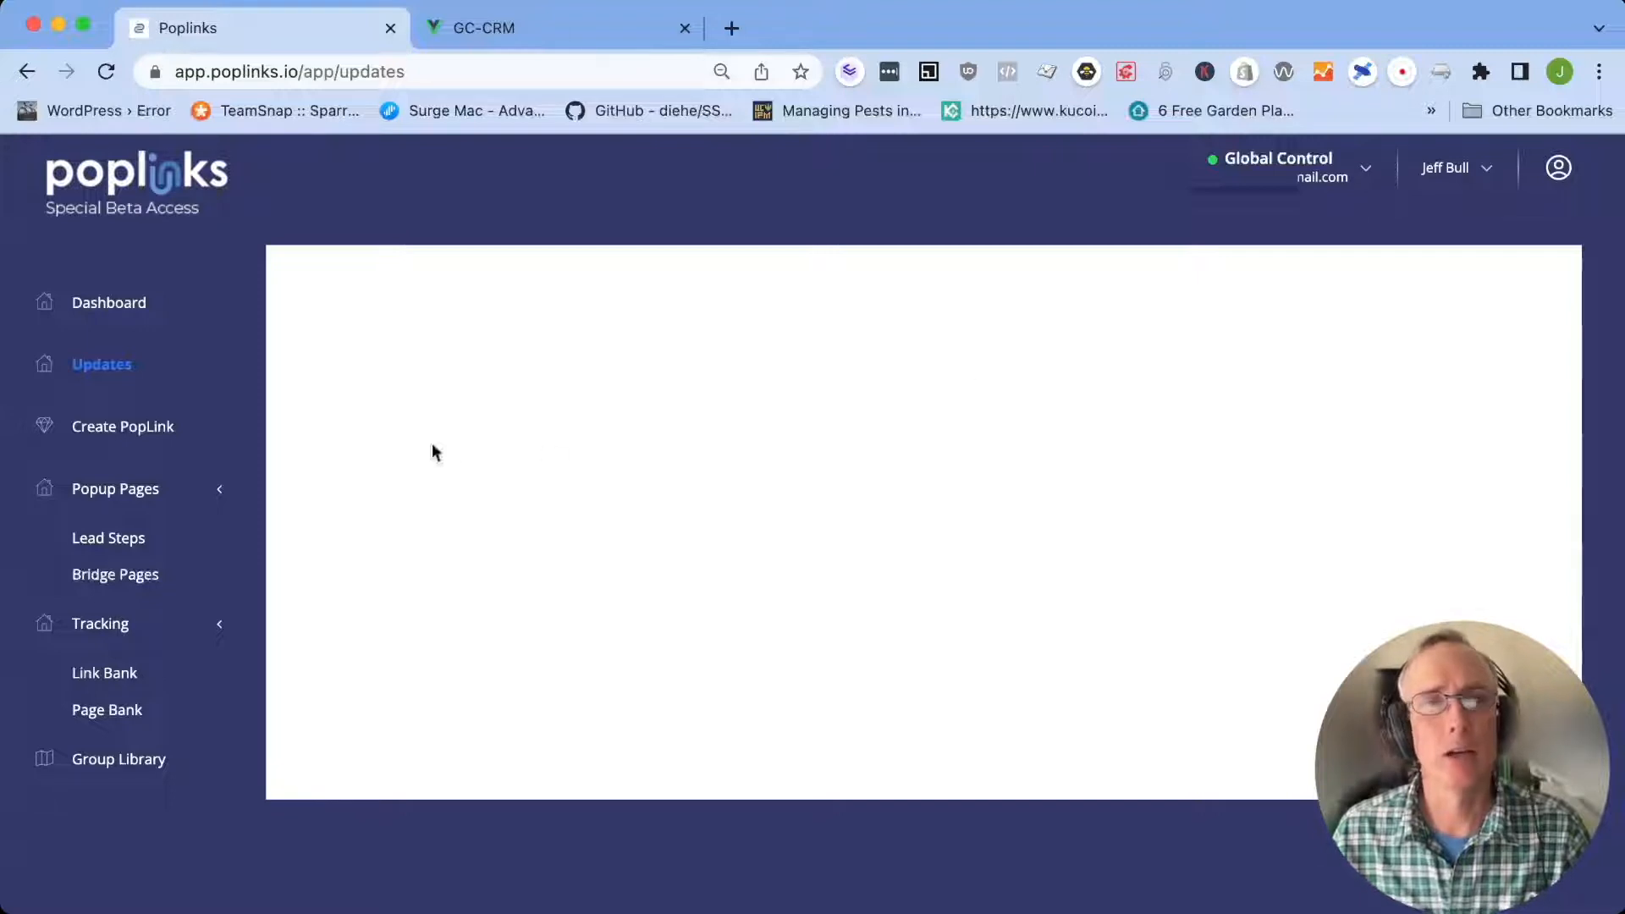
{"action": "left_click", "coordinate": [115, 436]}
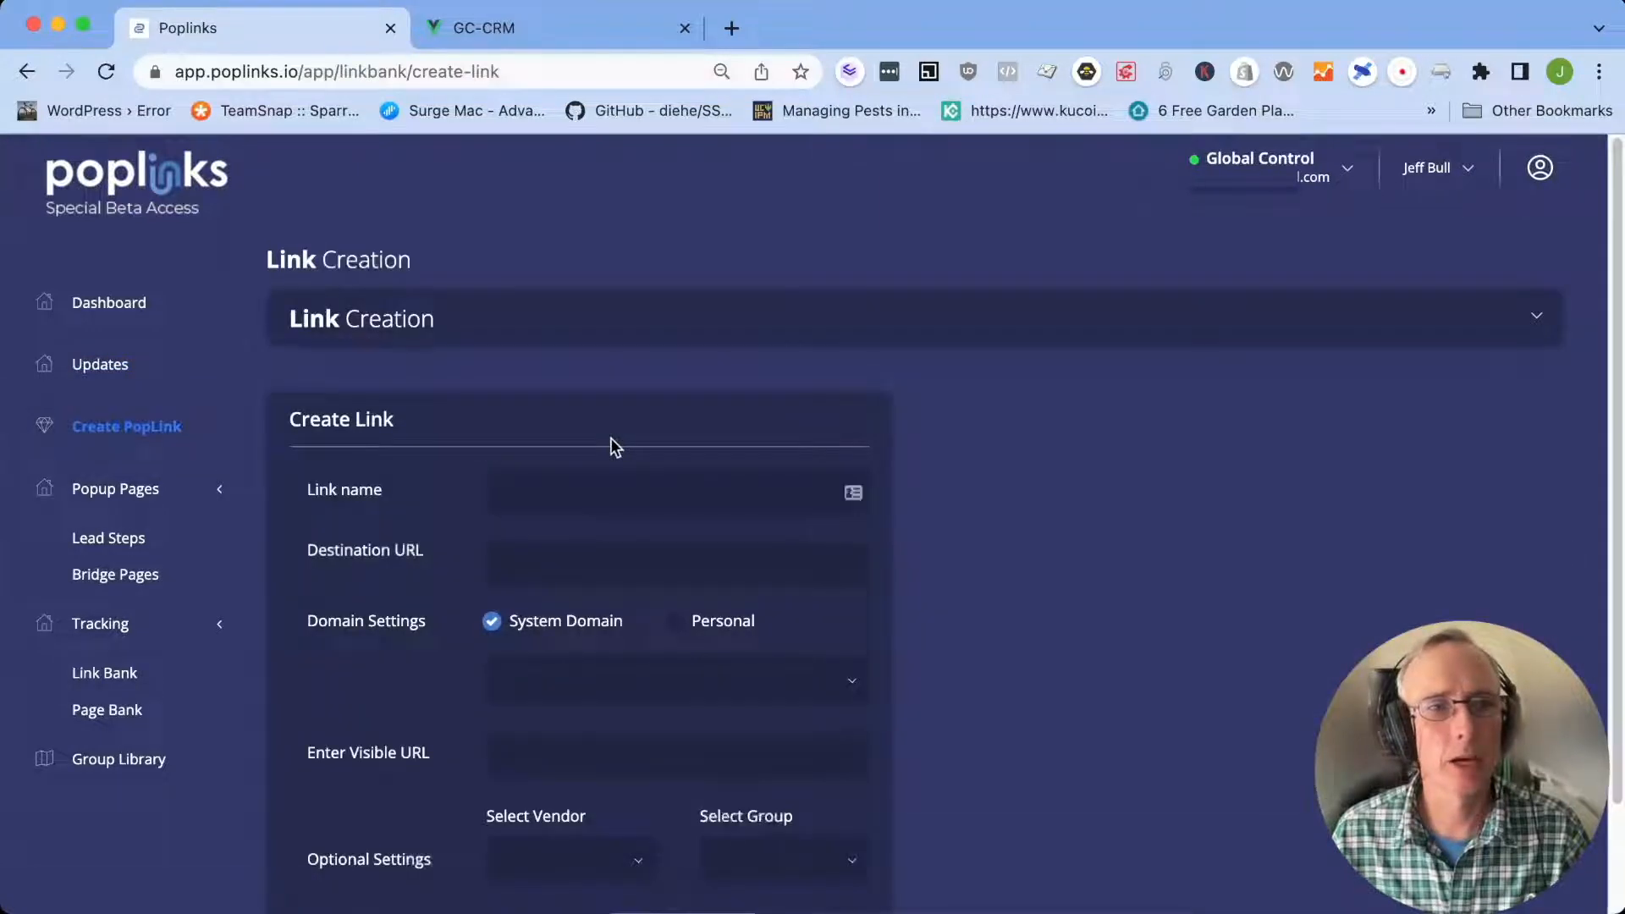
Delete the "Test Google Test" link from the Link Bank and confirm the deletion
{"action": "left_click", "coordinate": [112, 674]}
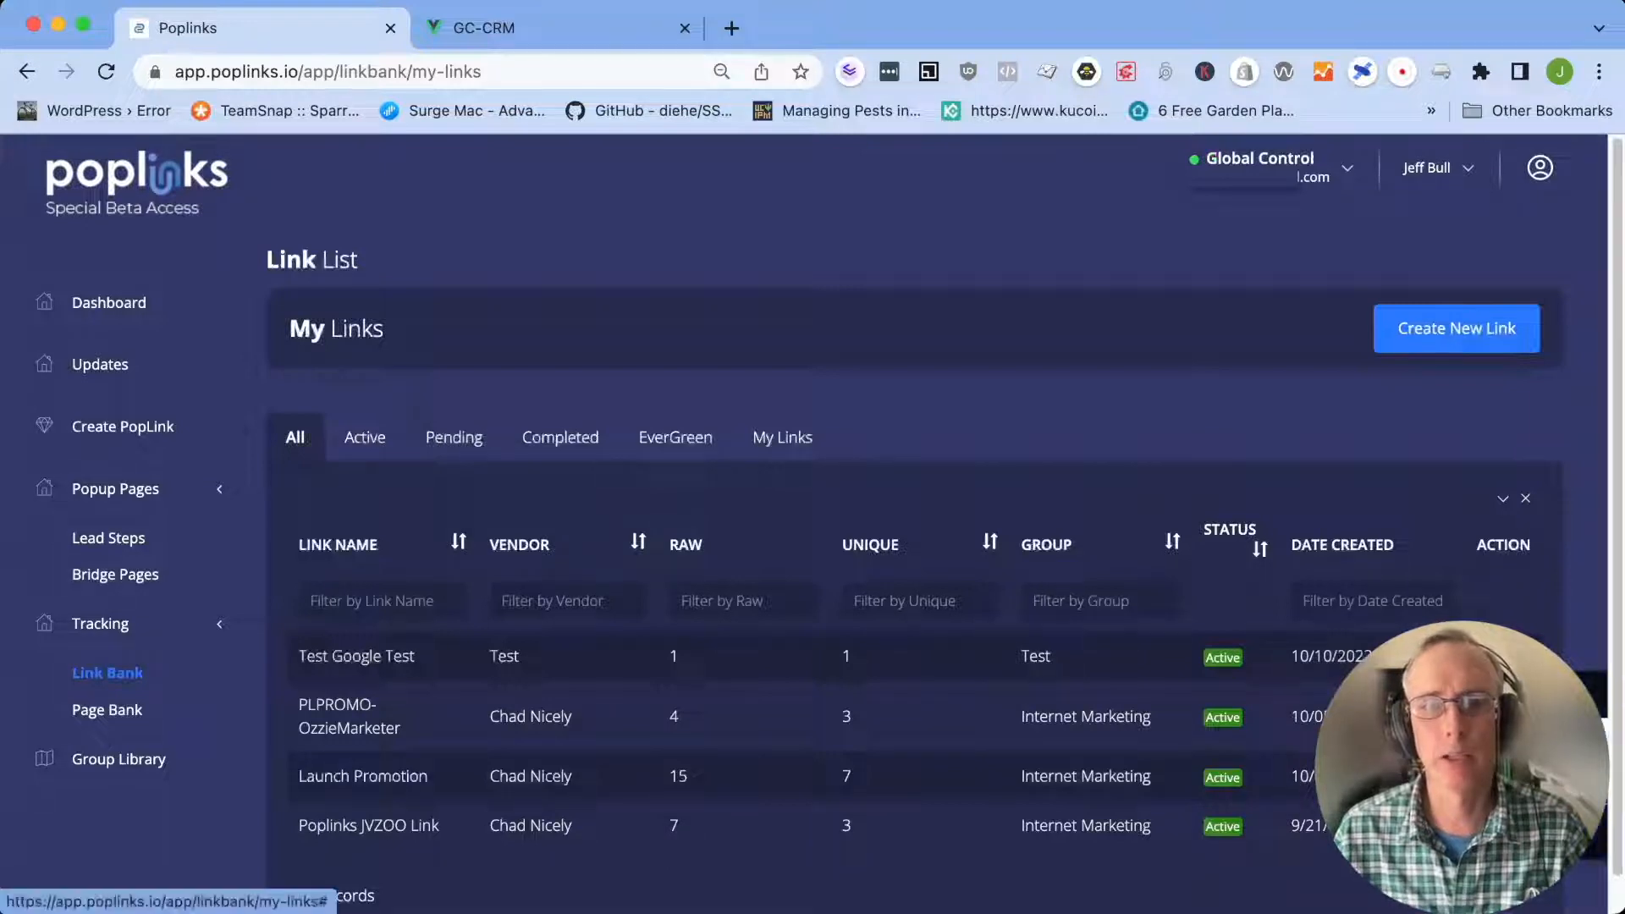
{"action": "left_click", "coordinate": [1515, 657]}
{"action": "left_click", "coordinate": [770, 645]}
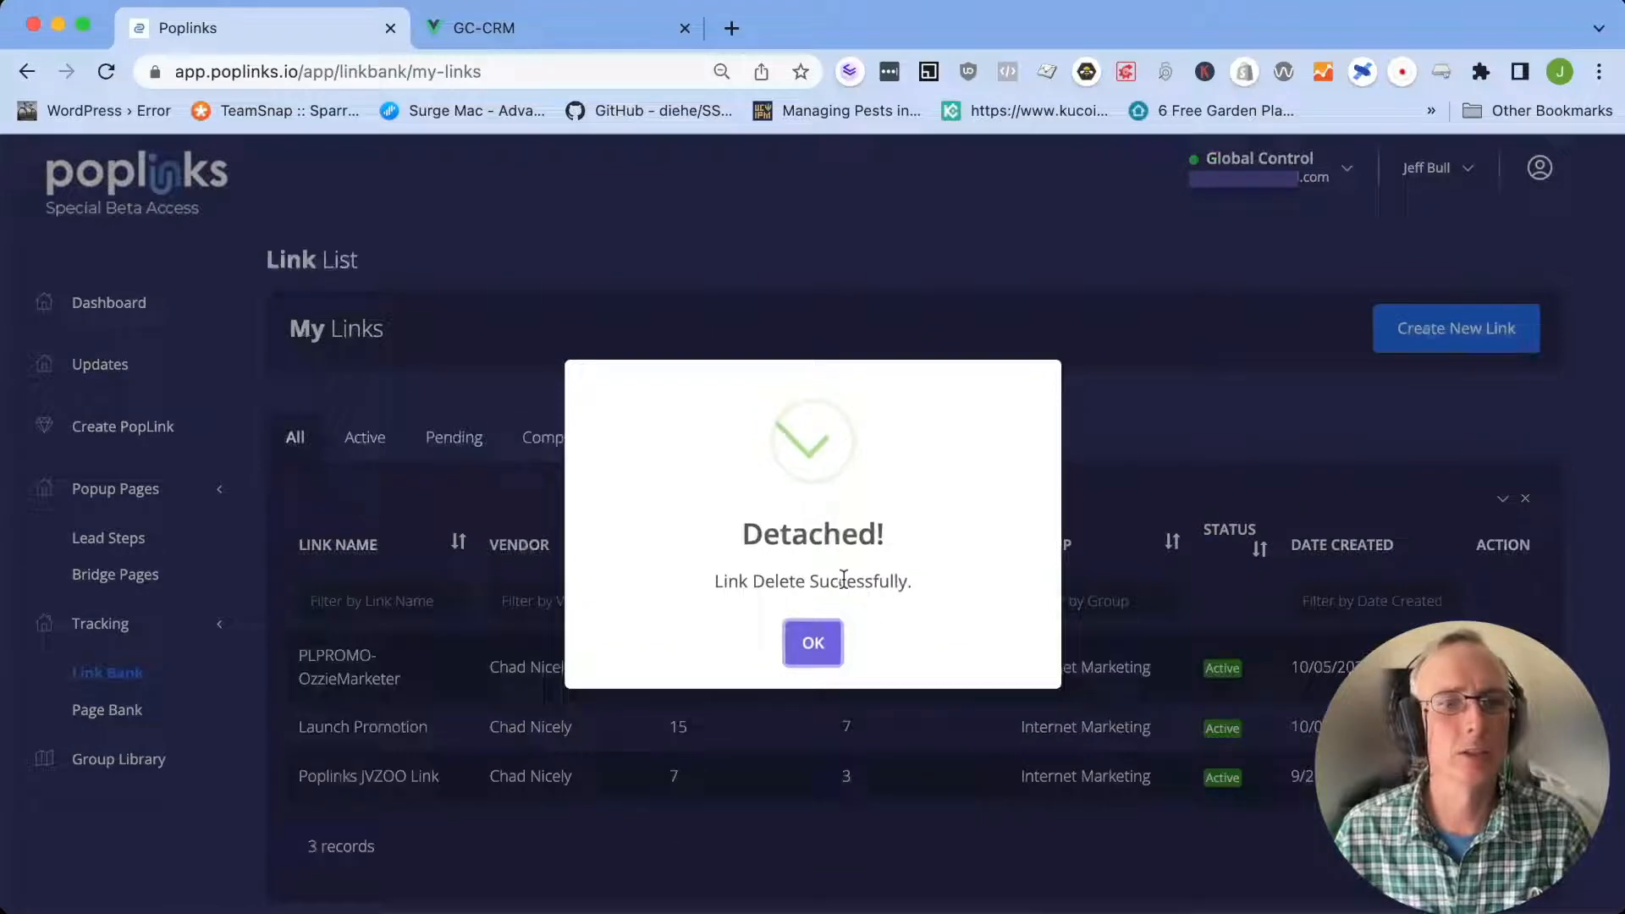
{"action": "left_click", "coordinate": [818, 643]}
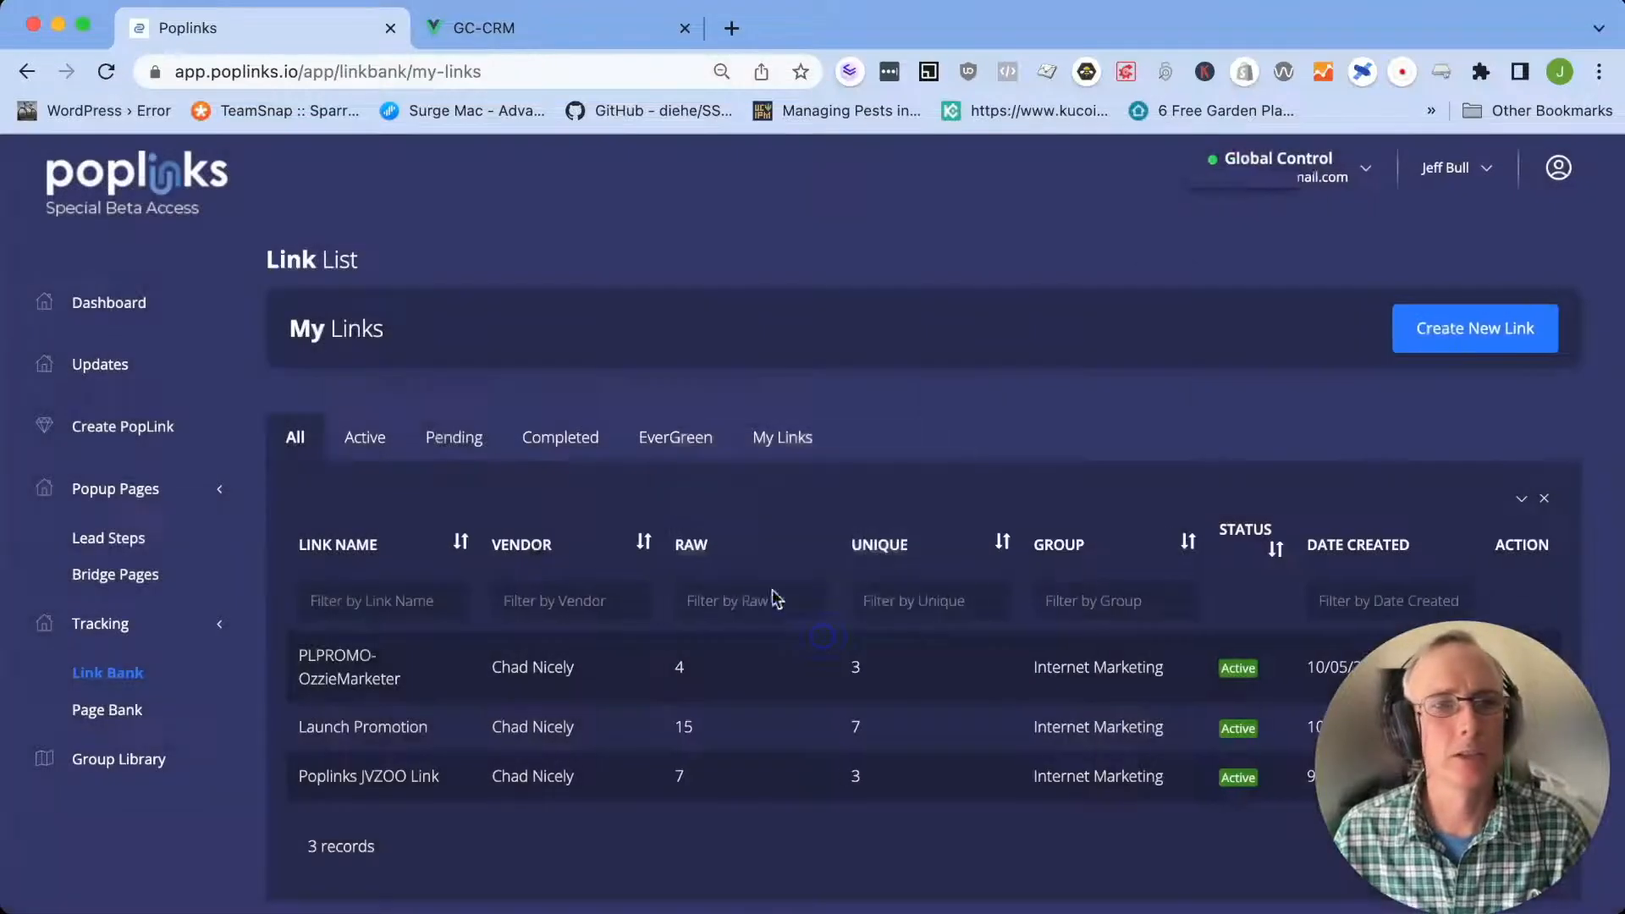
Start a new PopLink and name it "Test Google Test"
{"action": "left_click", "coordinate": [119, 434]}
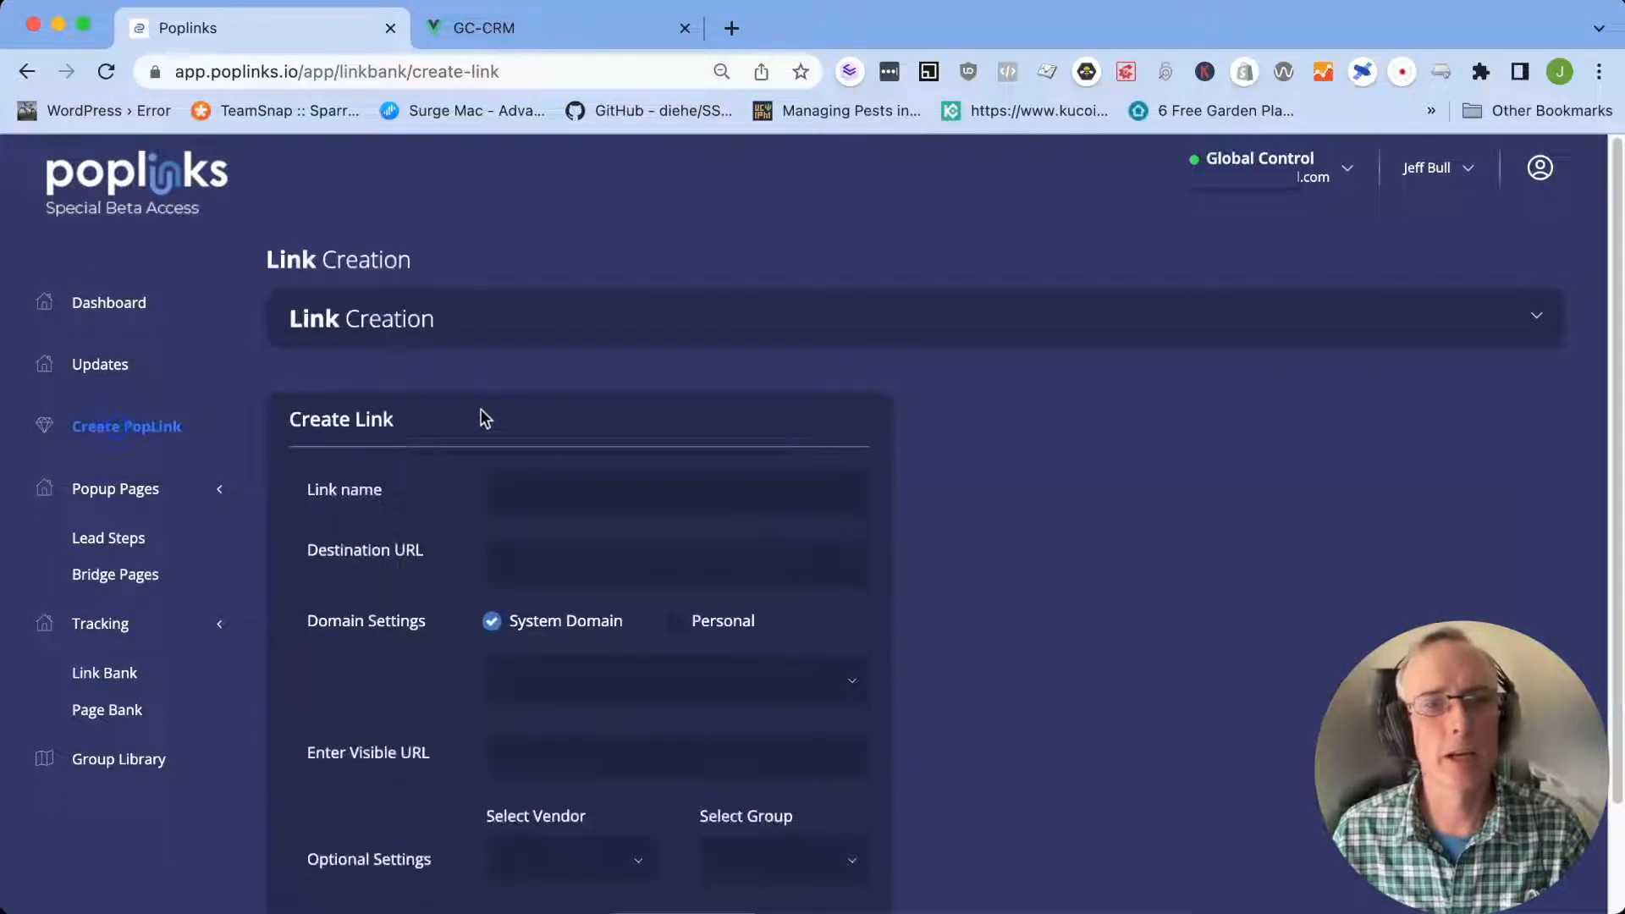
{"action": "left_click", "coordinate": [578, 493]}
{"action": "type", "text": "T"}
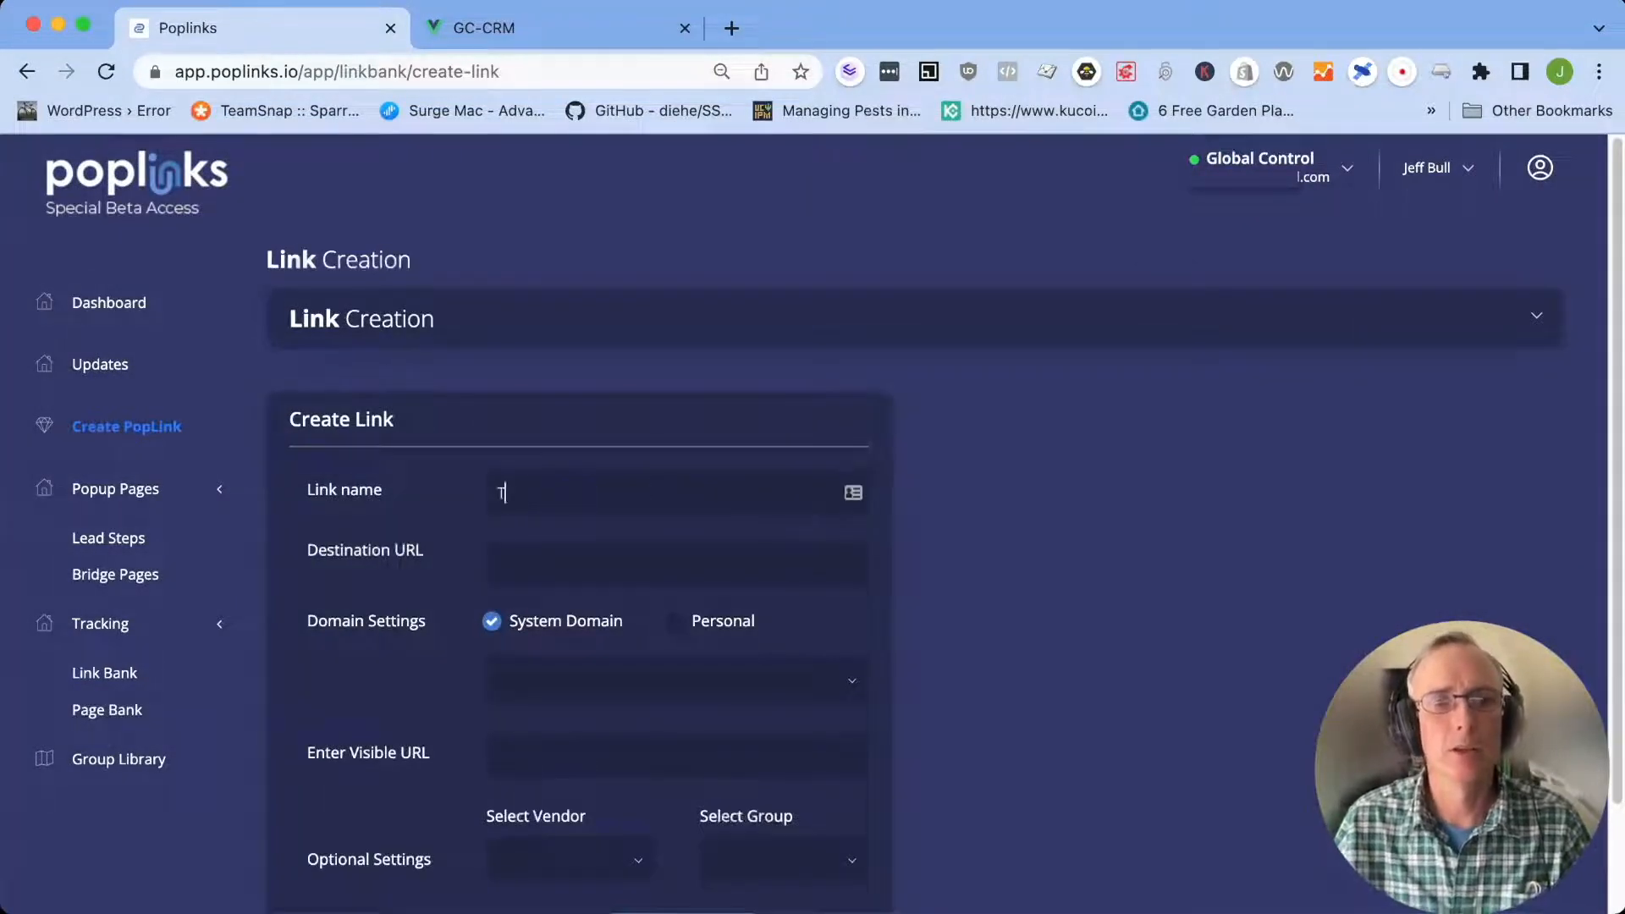
{"action": "type", "text": "est Google "}
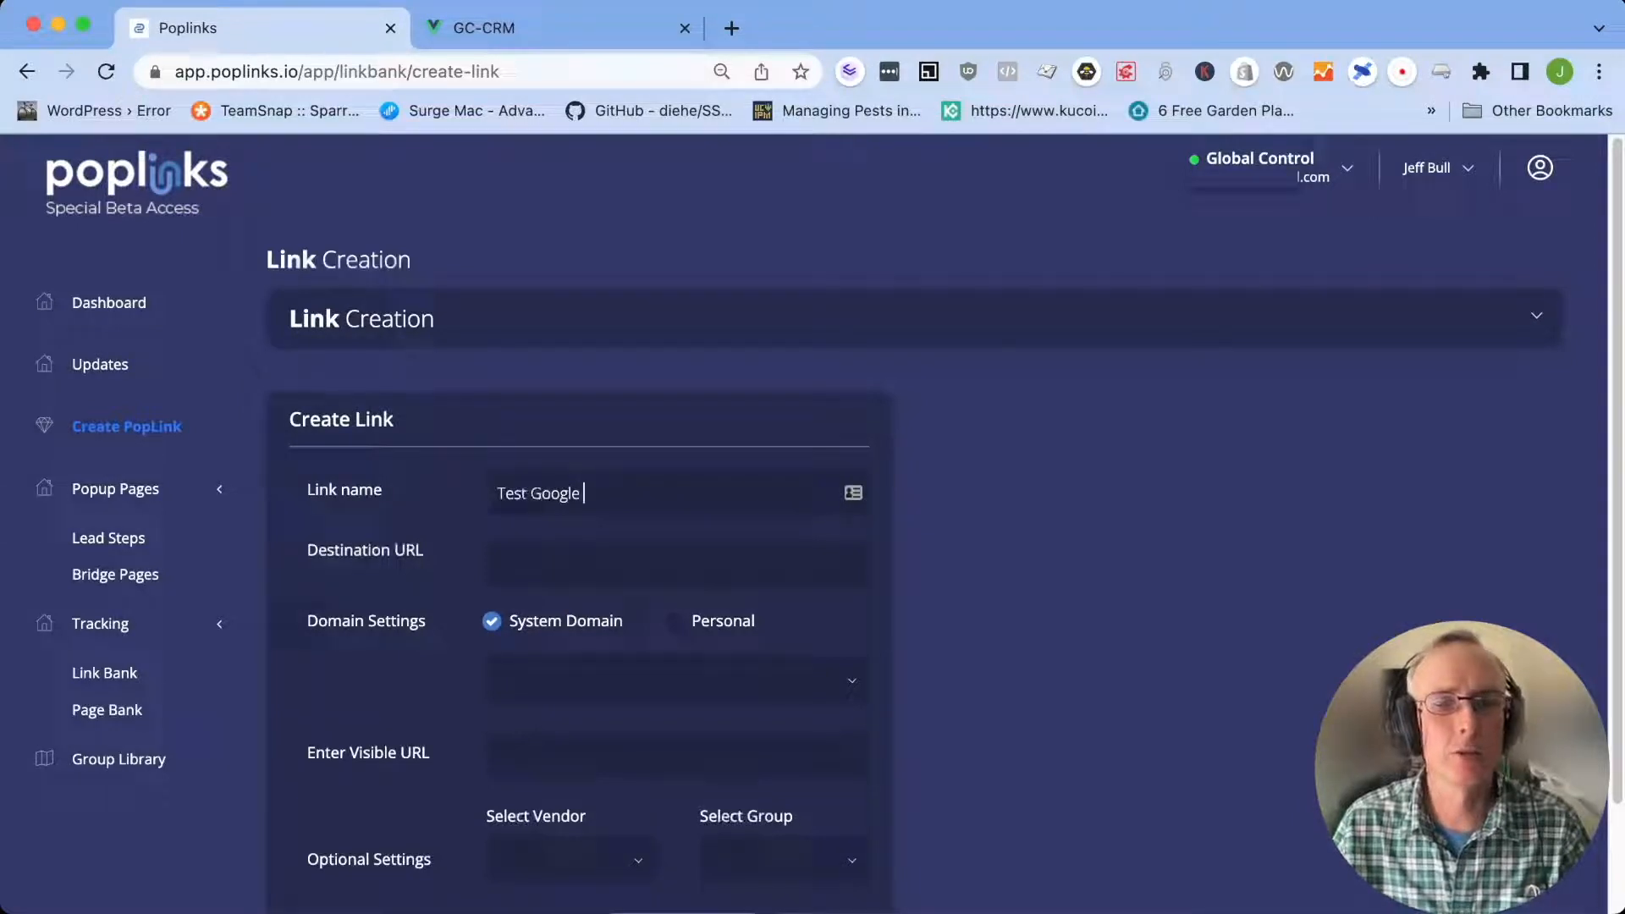
{"action": "type", "text": "Testhtt"}
{"action": "key", "text": "BackSpace"}
{"action": "key", "text": "BackSpace"}
{"action": "type", "text": "ttps://w"}
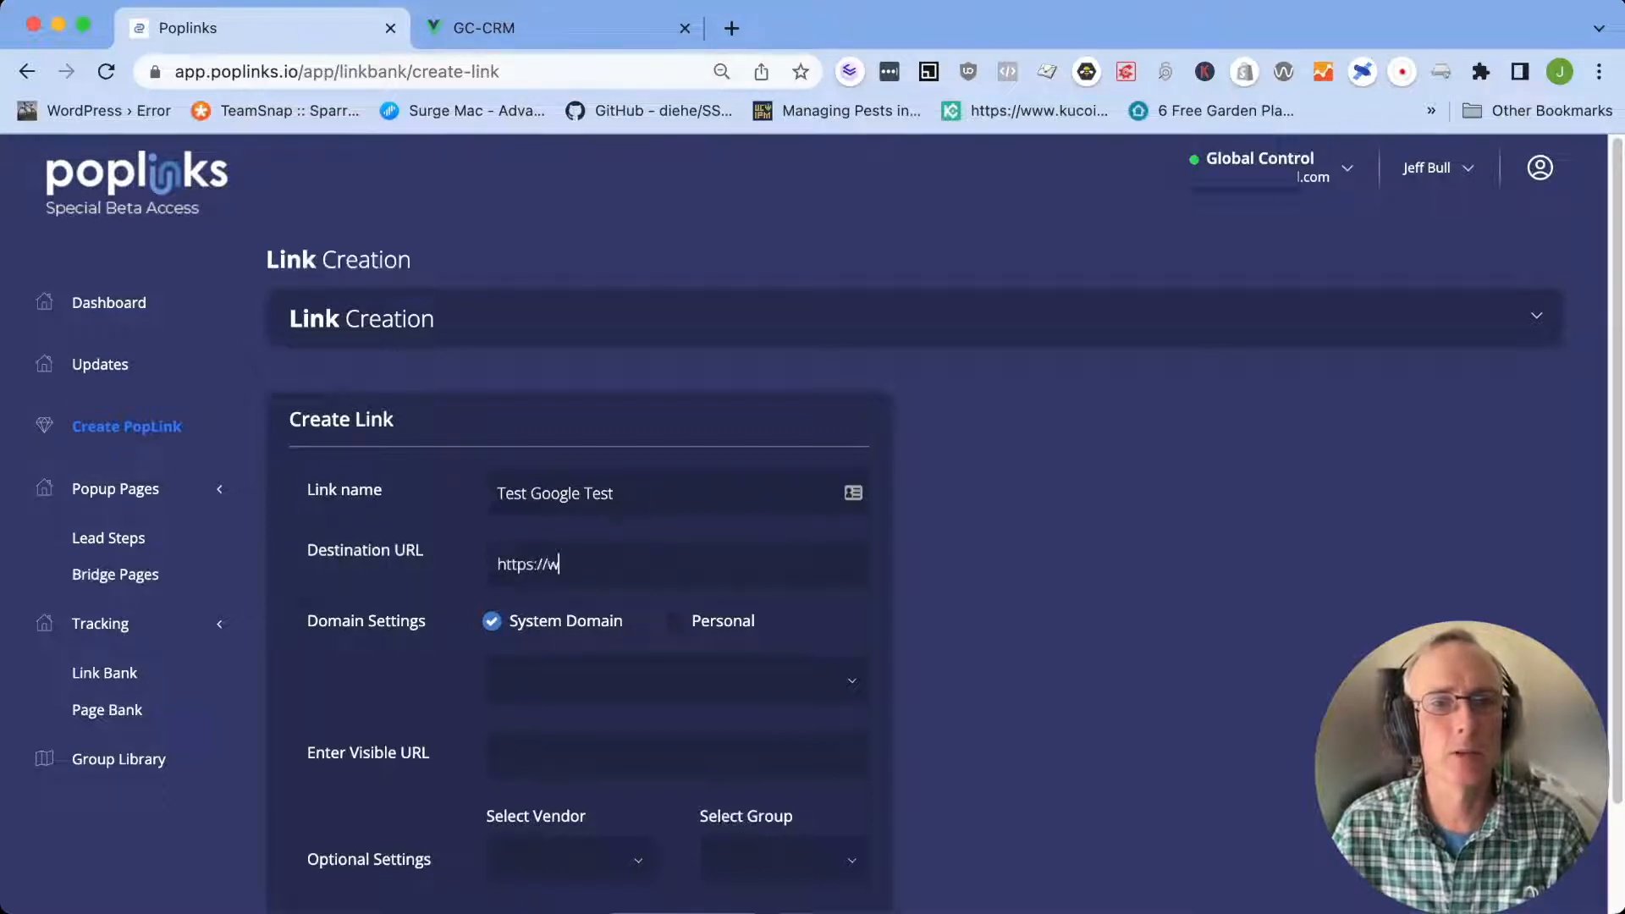
{"action": "type", "text": "ww.google.com"}
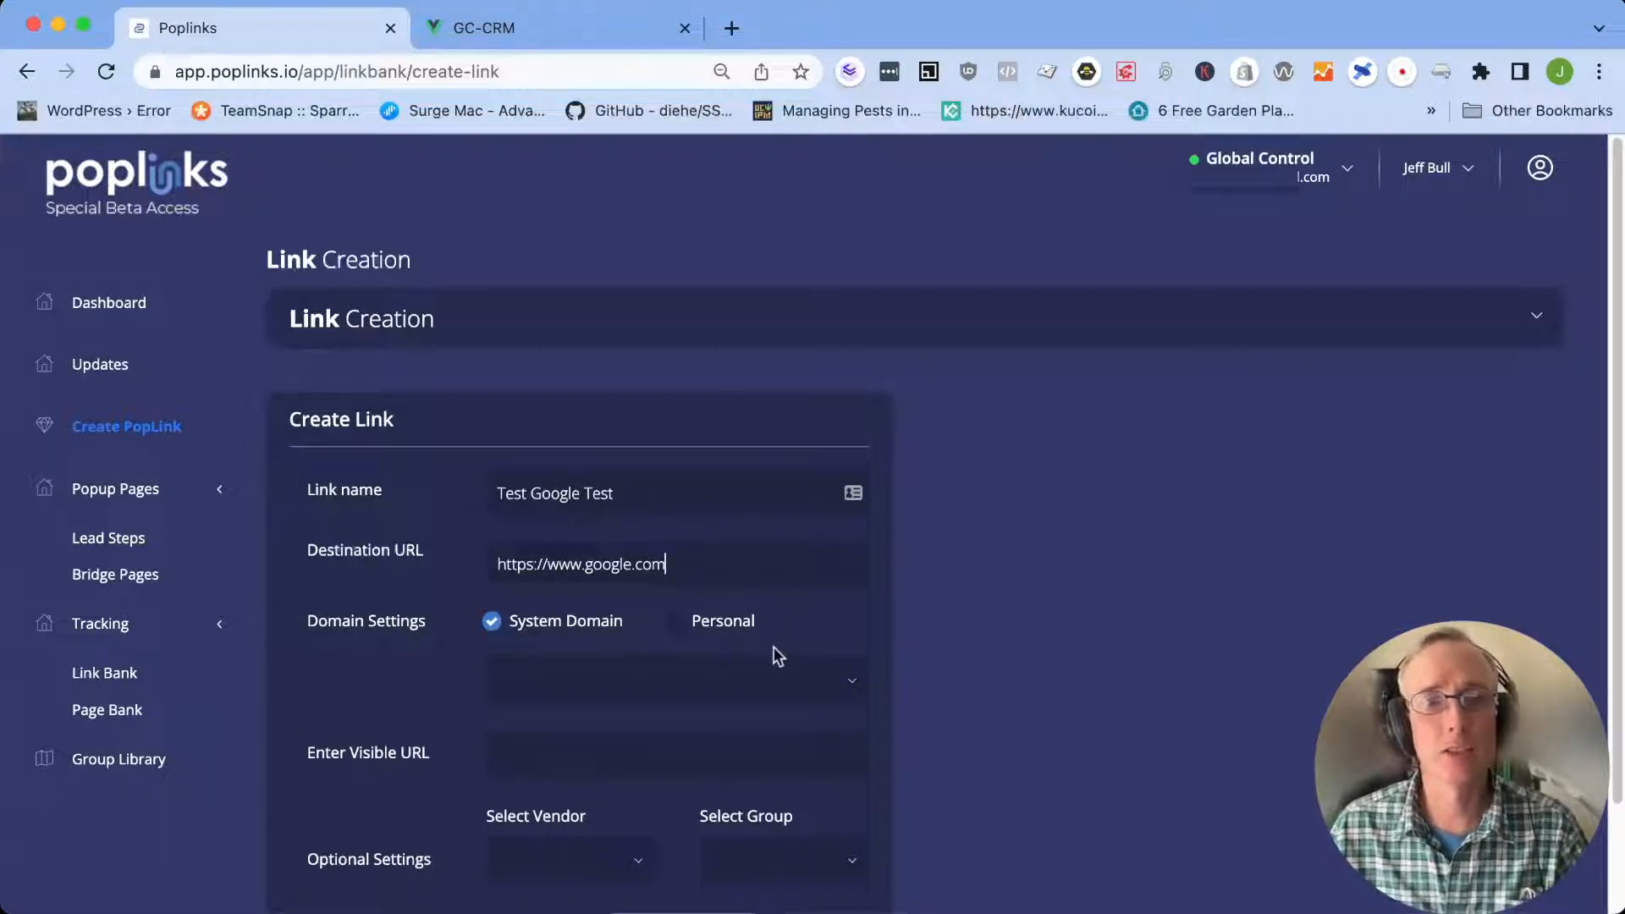
Choose redeyedeal.com as the system domain and enter testgoogletest as the visible URL
{"action": "left_click", "coordinate": [853, 694]}
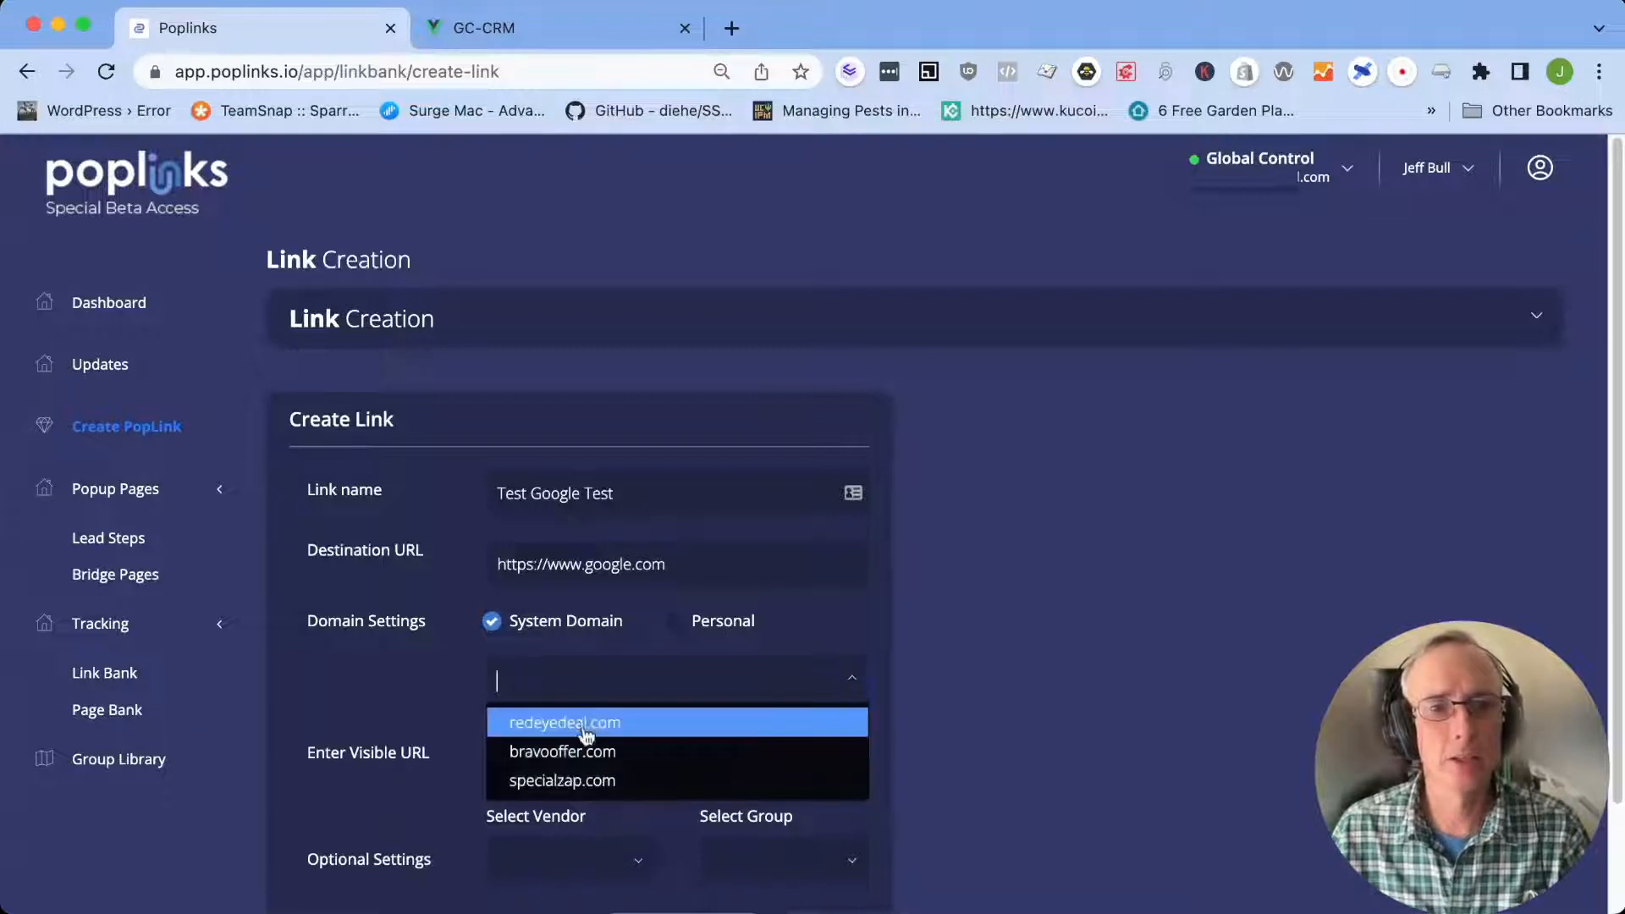
{"action": "left_click", "coordinate": [559, 725]}
{"action": "left_click", "coordinate": [638, 750]}
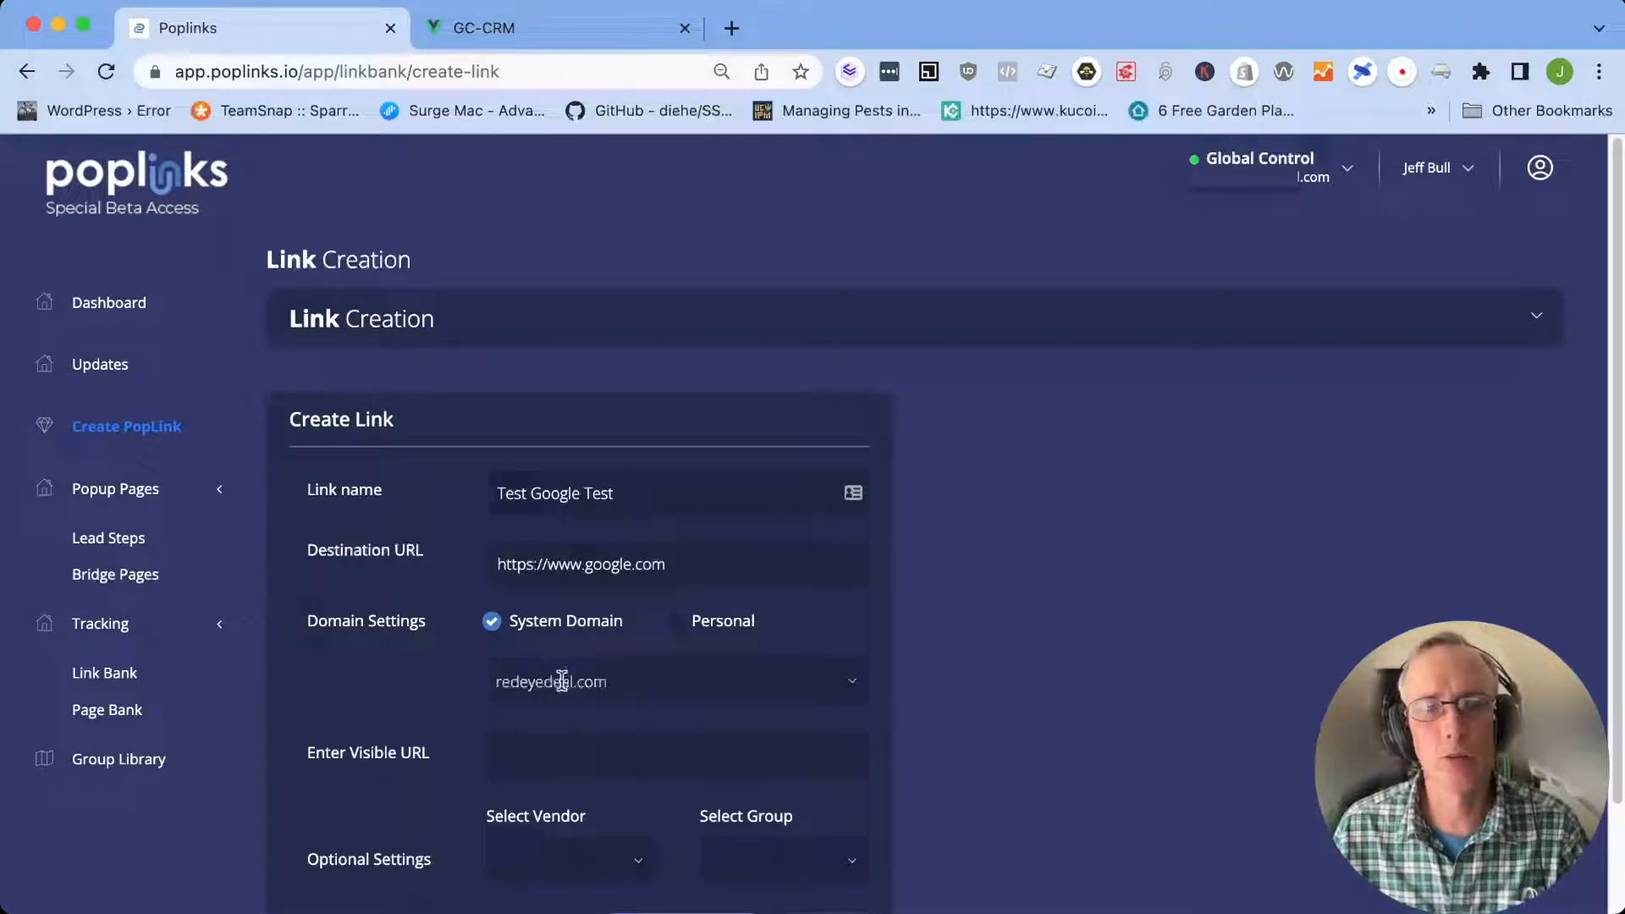
{"action": "type", "text": "t"}
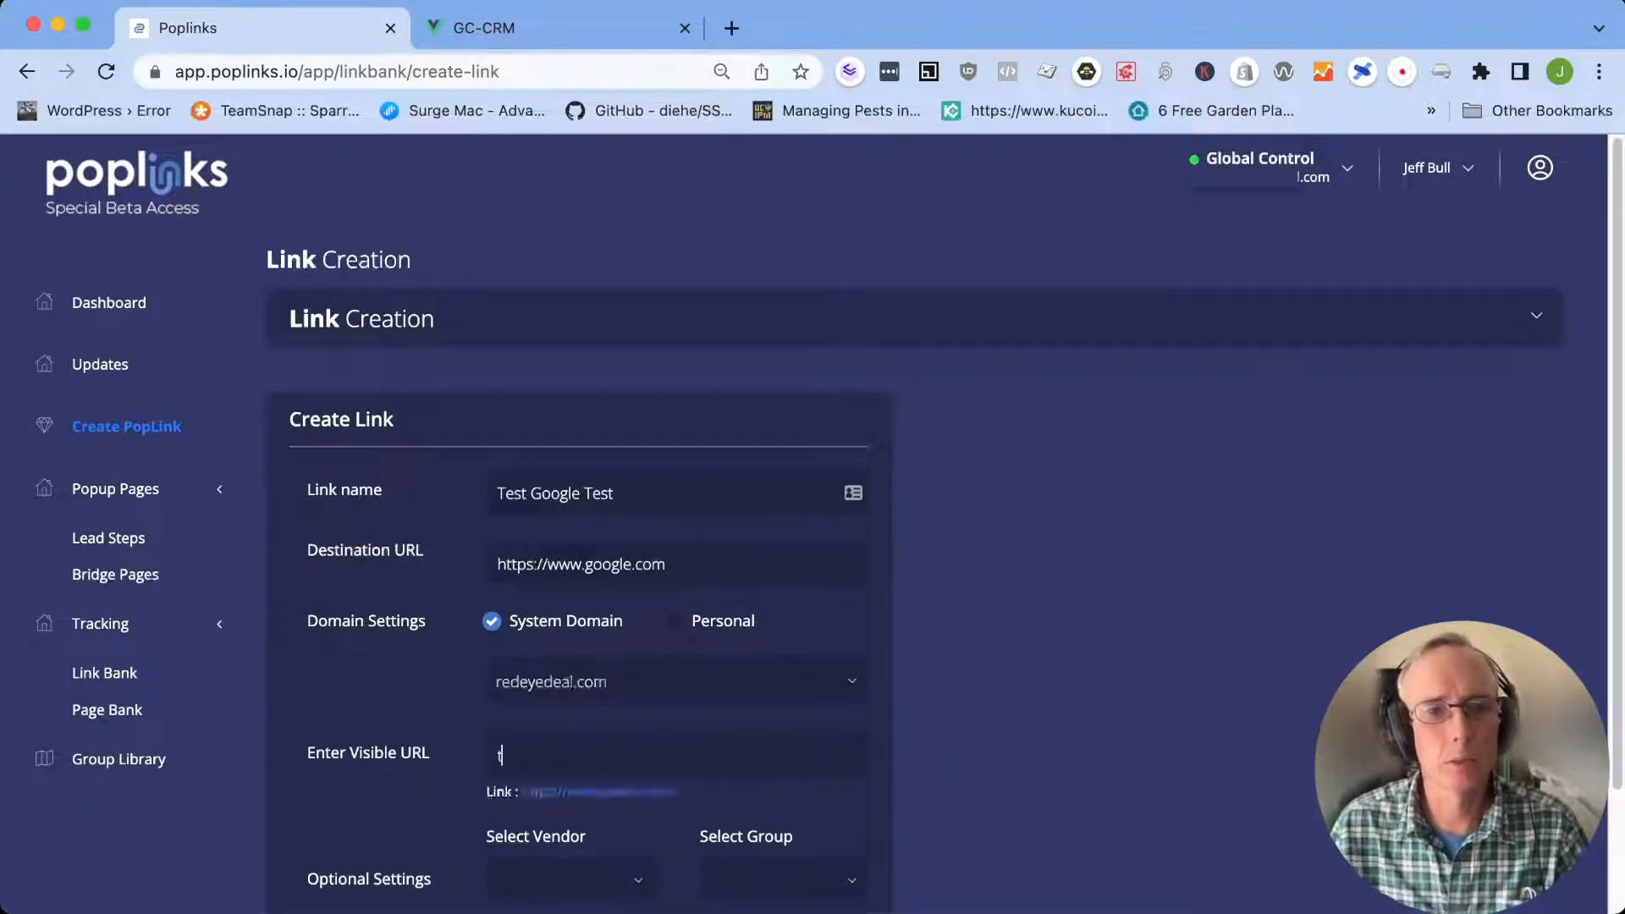
{"action": "type", "text": "estgoogletest"}
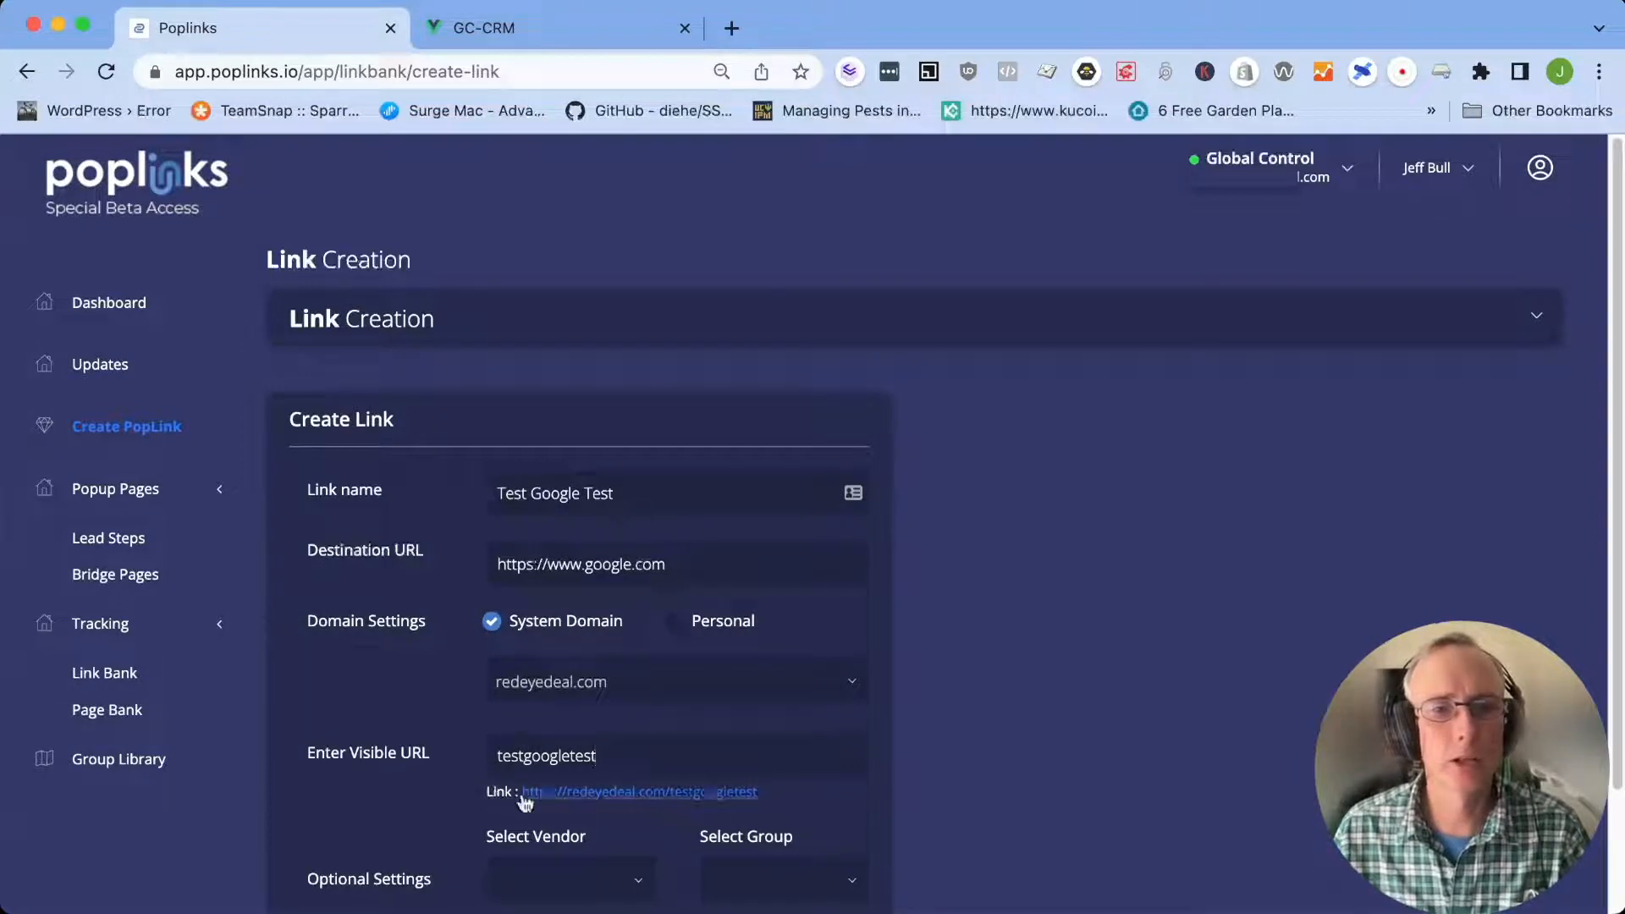
{"action": "left_click_drag", "start_coordinate": [518, 793], "coordinate": [717, 754]}
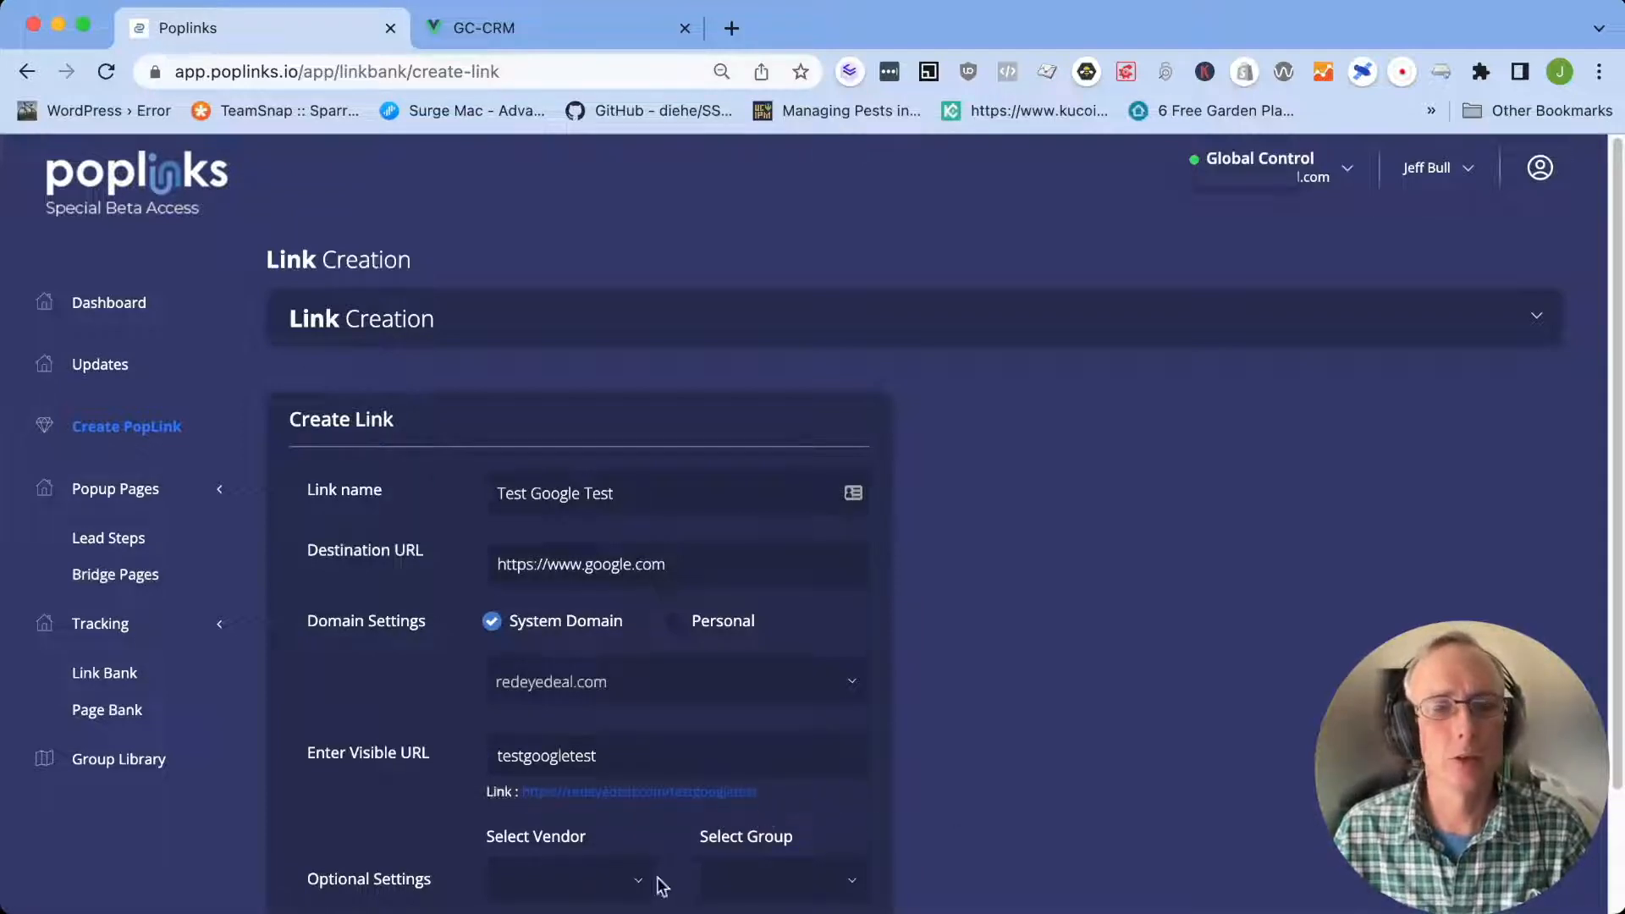
{"action": "scroll", "coordinate": [649, 882], "scroll_direction": "down", "scroll_amount": 3}
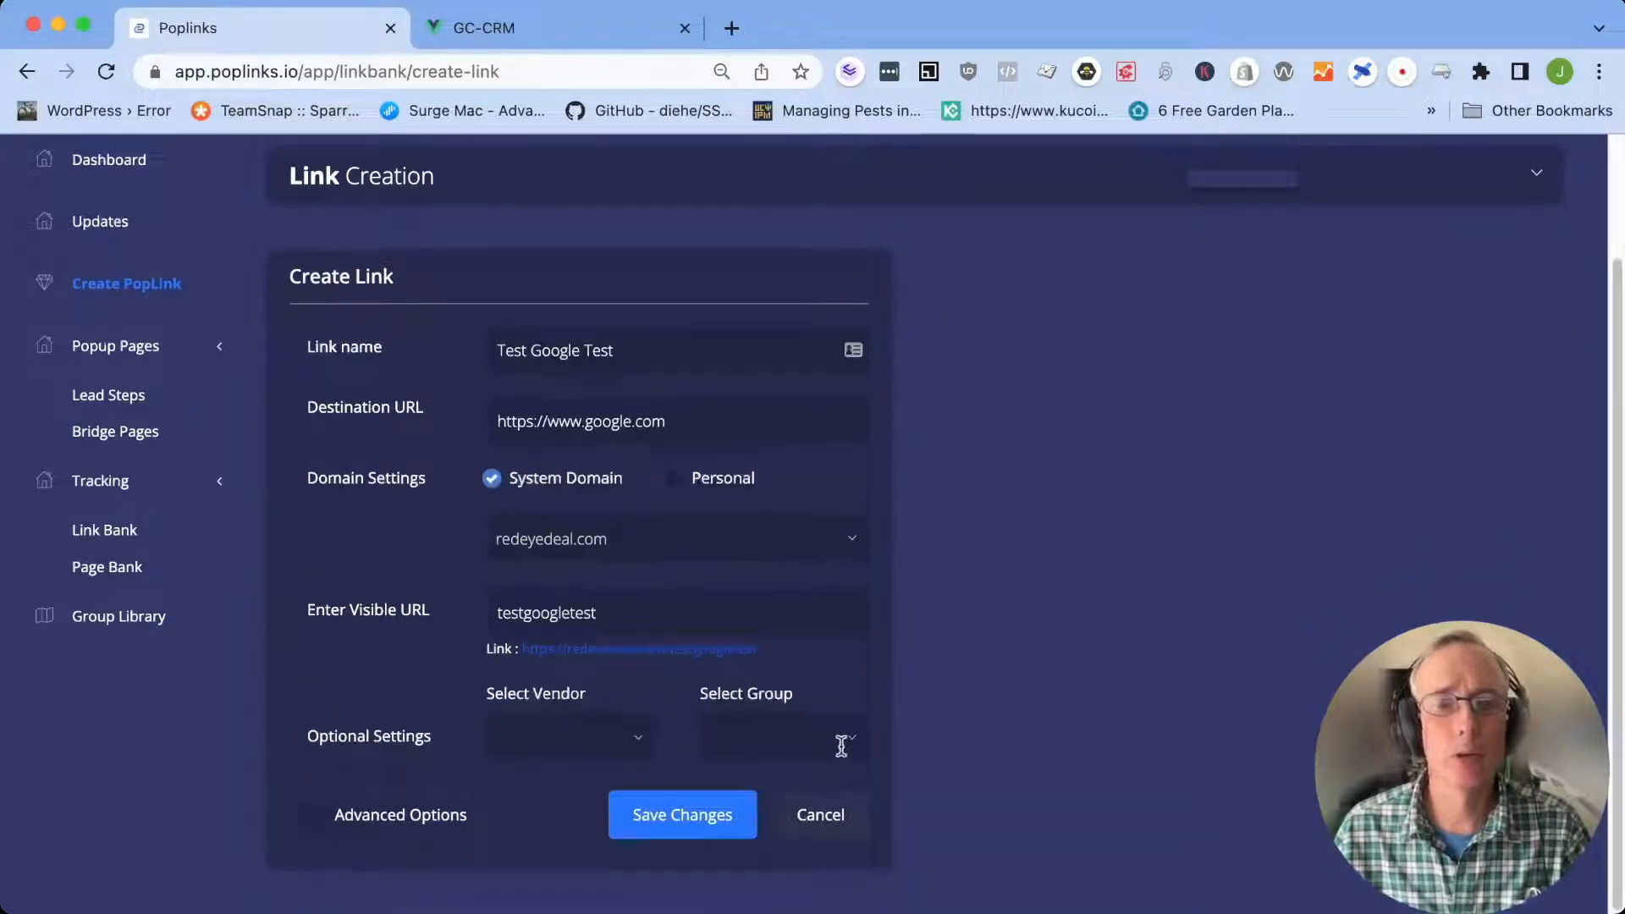
{"action": "left_click", "coordinate": [566, 735]}
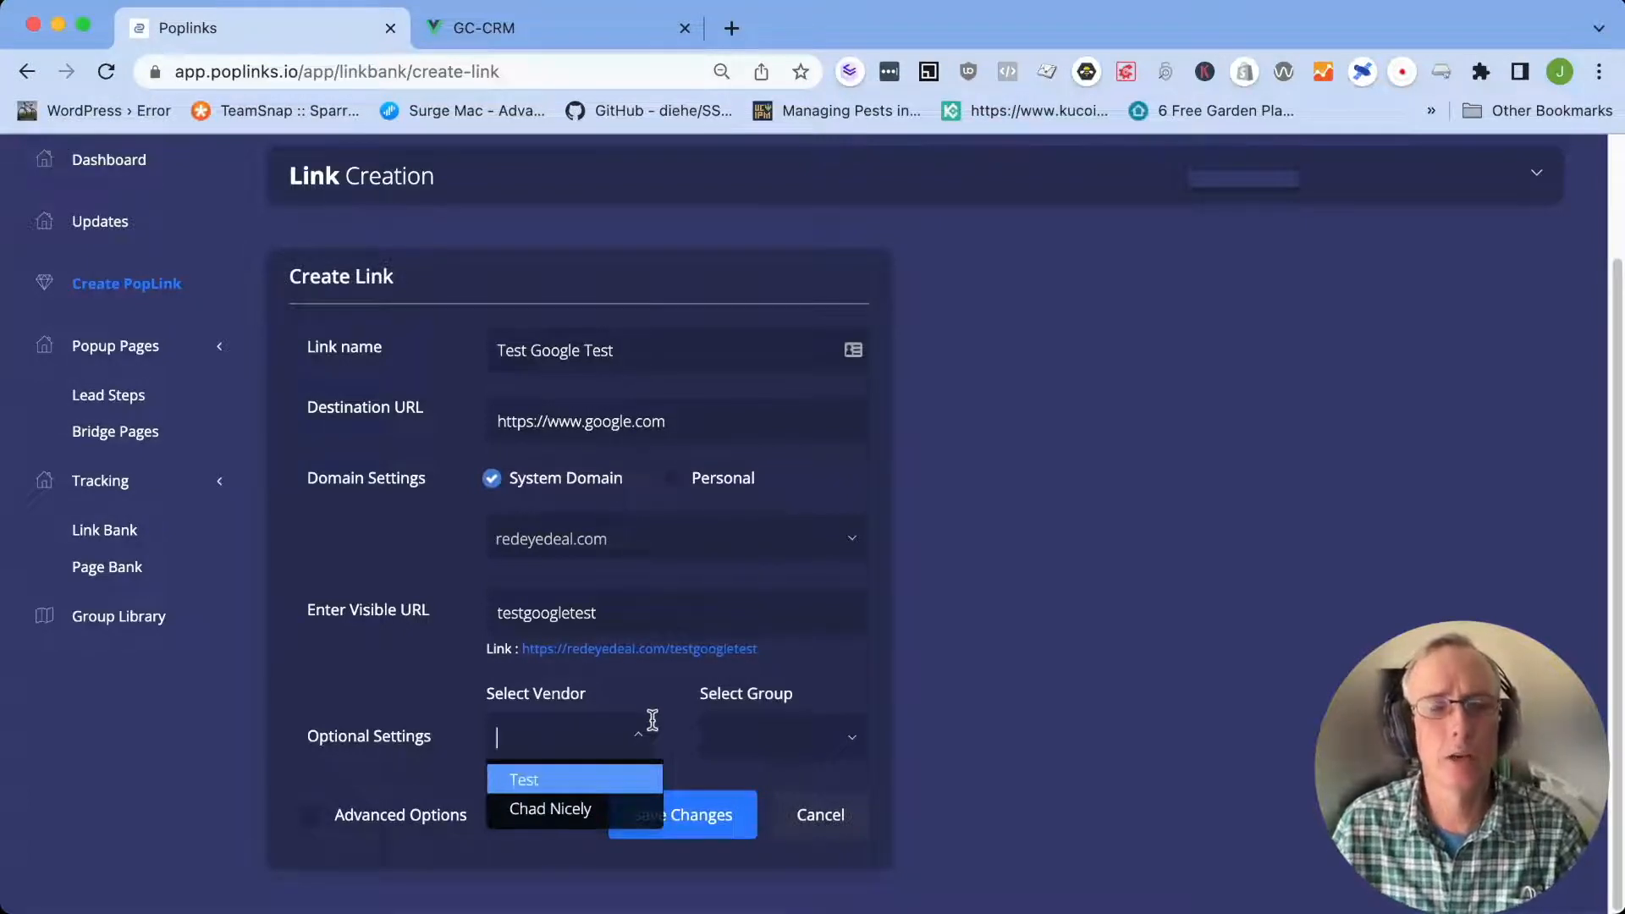
{"action": "type", "text": "testnew"}
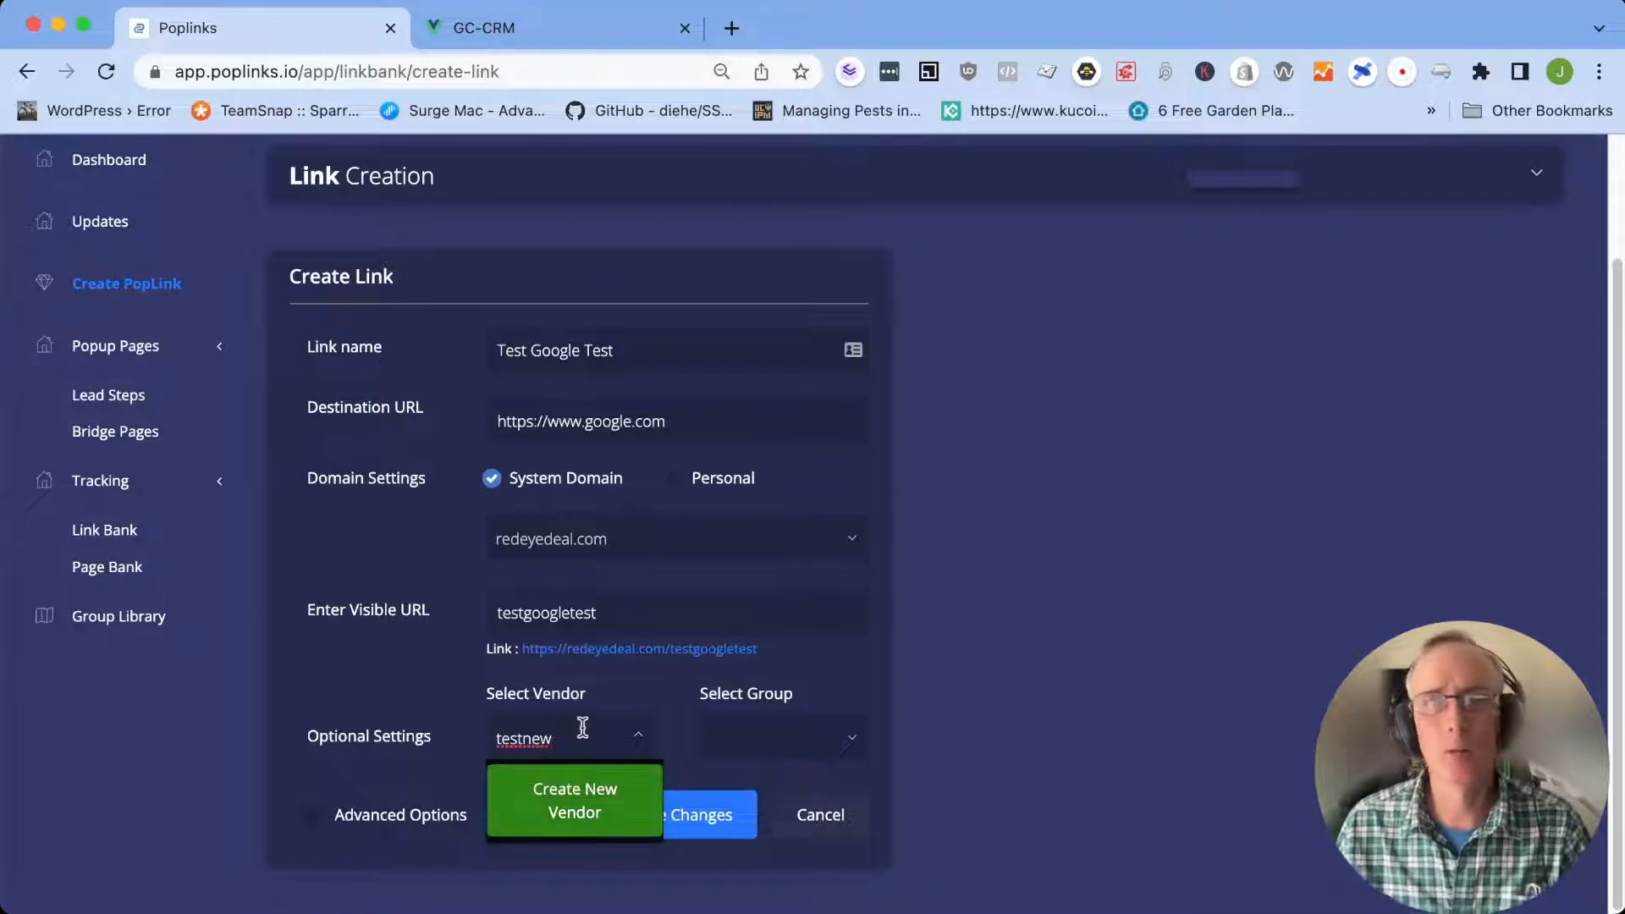
{"action": "left_click", "coordinate": [633, 736]}
Assign the link to the existing vendor "Test" and the existing group "Test"
{"action": "left_click", "coordinate": [636, 738]}
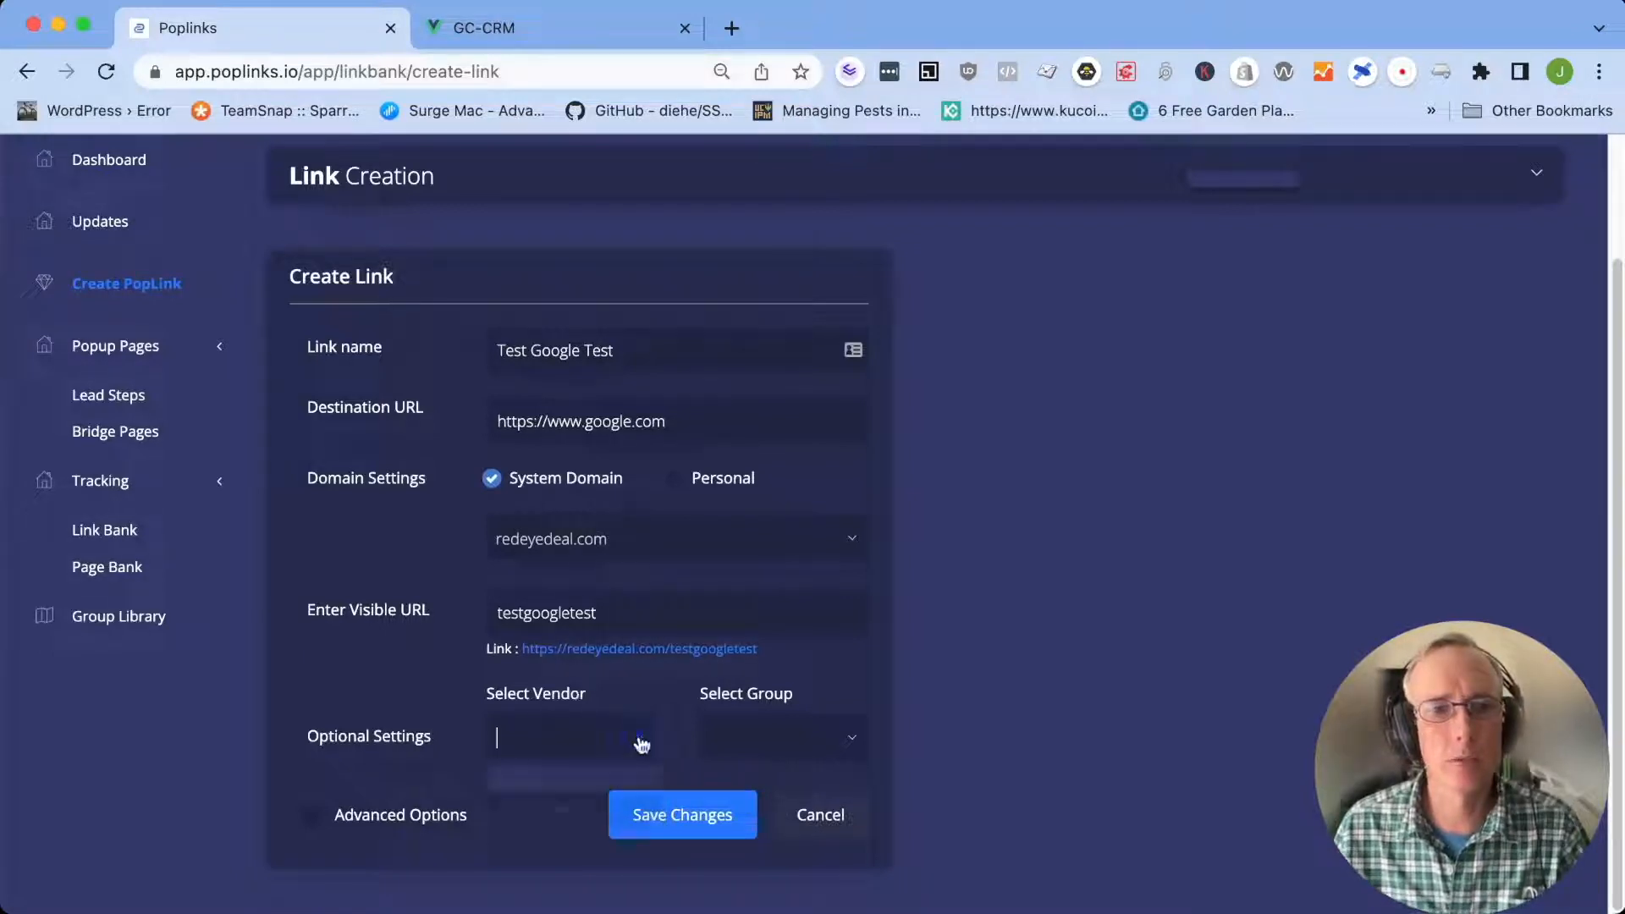
{"action": "left_click", "coordinate": [535, 780]}
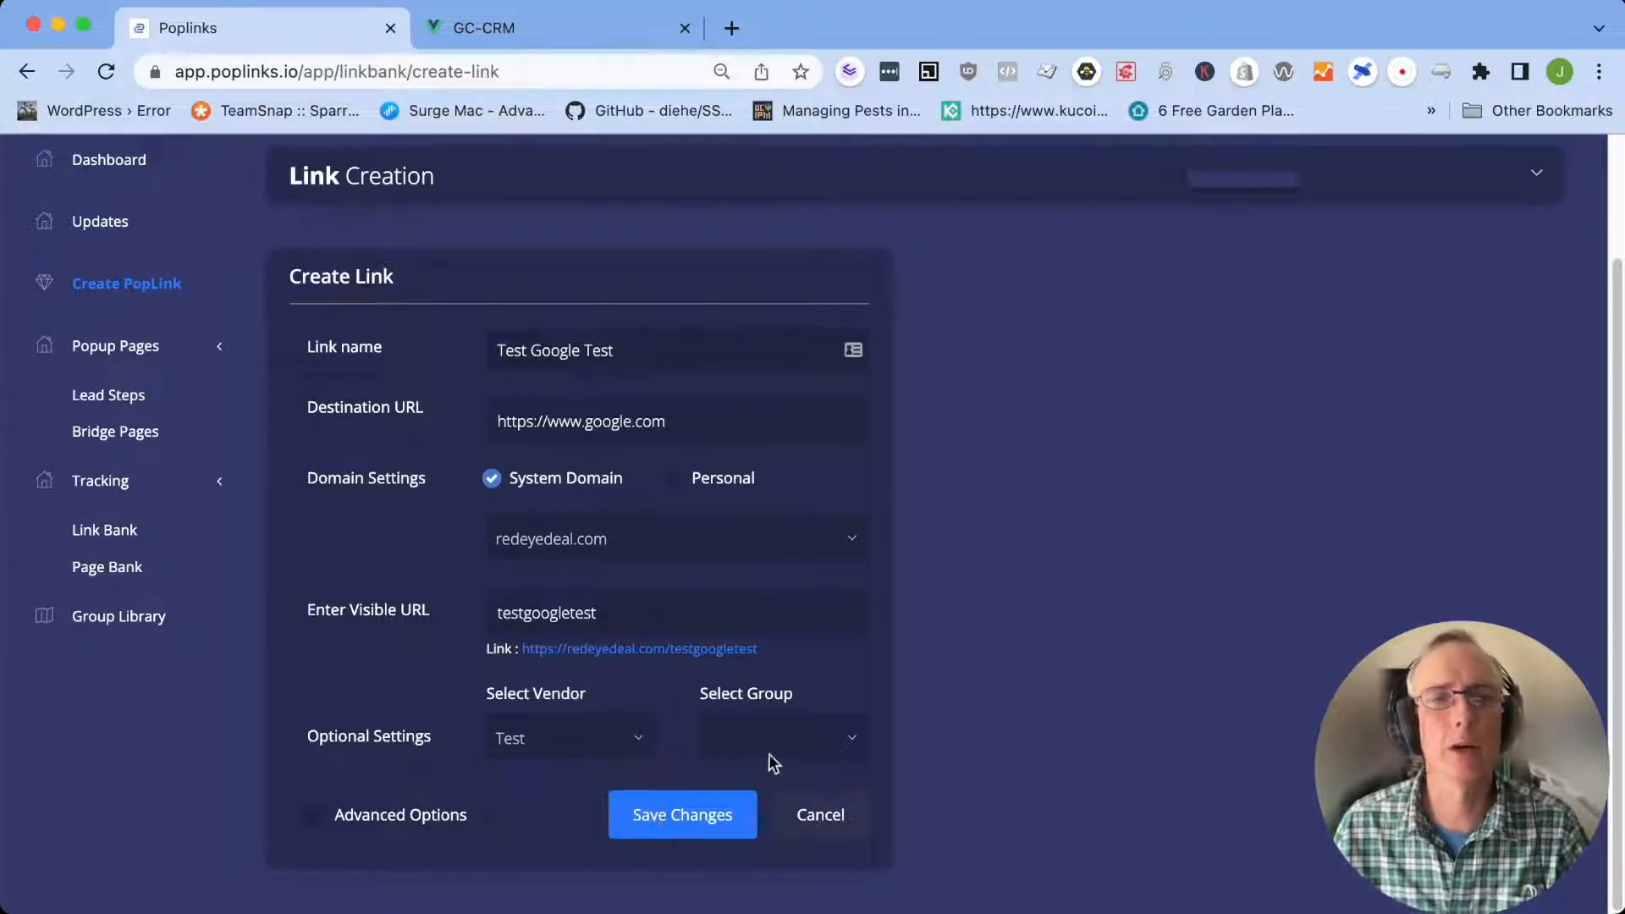
{"action": "left_click", "coordinate": [851, 738]}
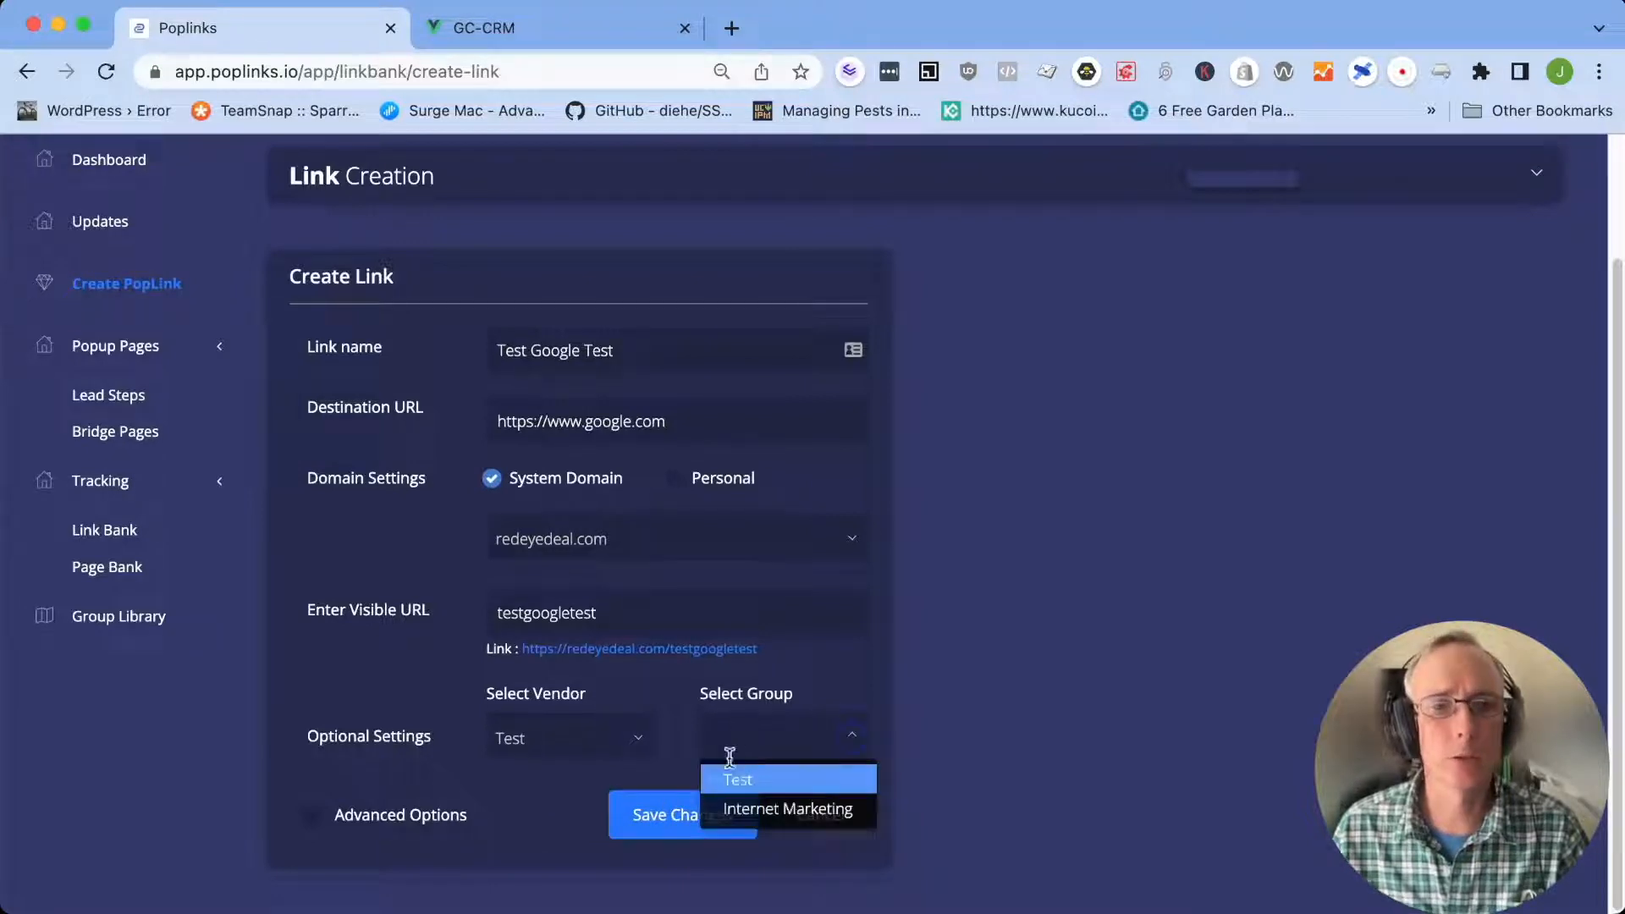
{"action": "left_click", "coordinate": [772, 779]}
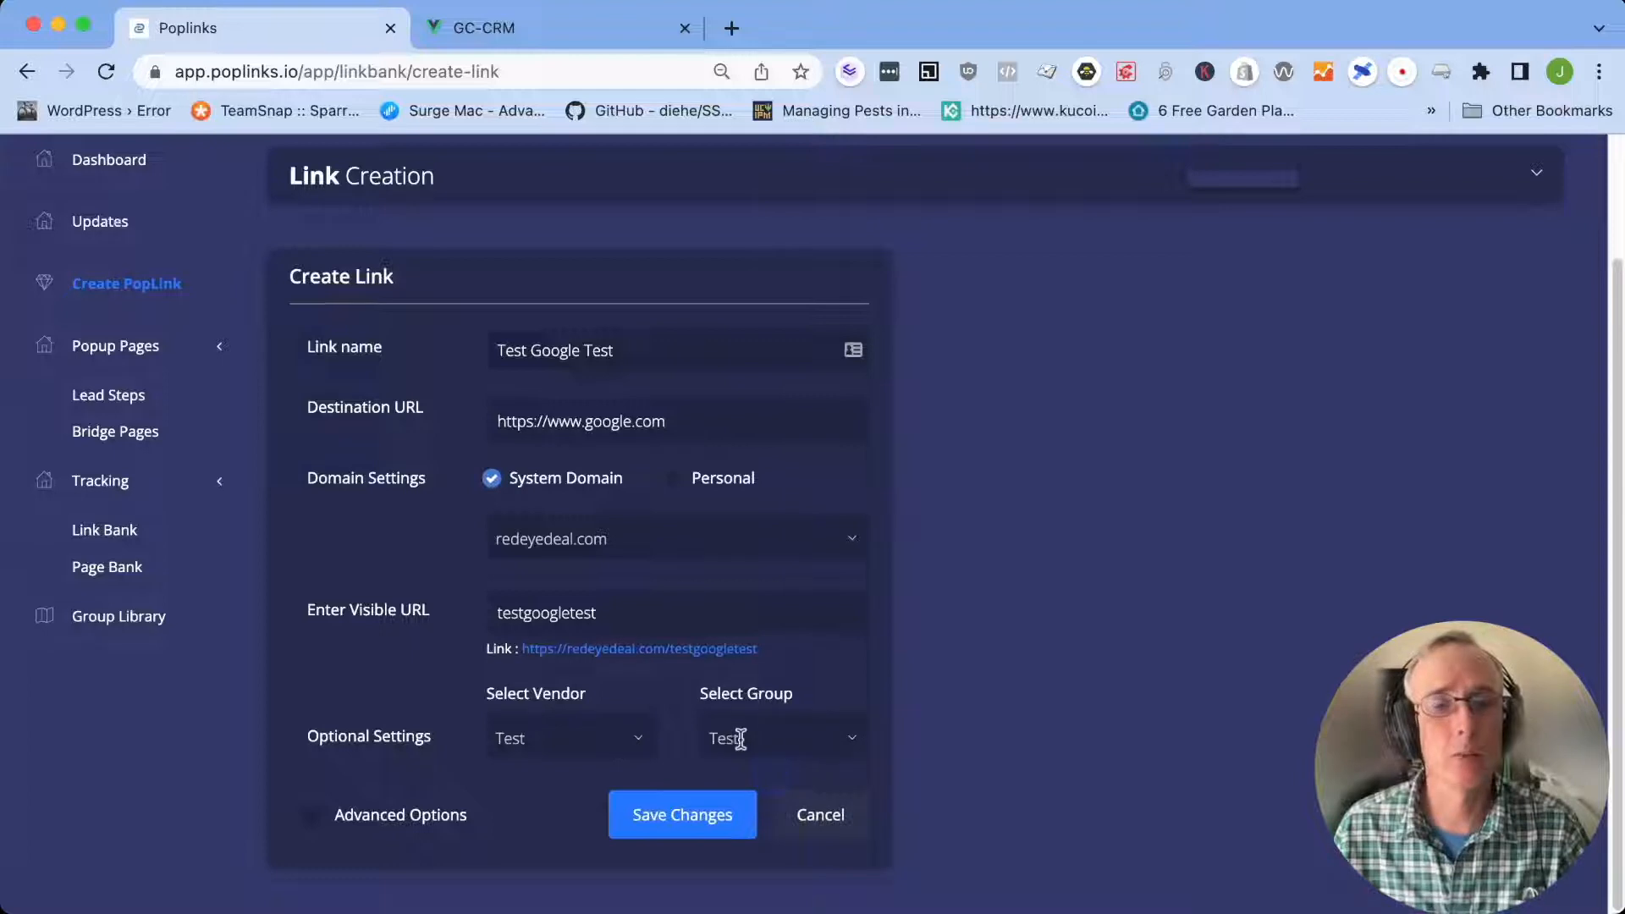
{"action": "left_click", "coordinate": [772, 734]}
{"action": "type", "text": "TEstnew"}
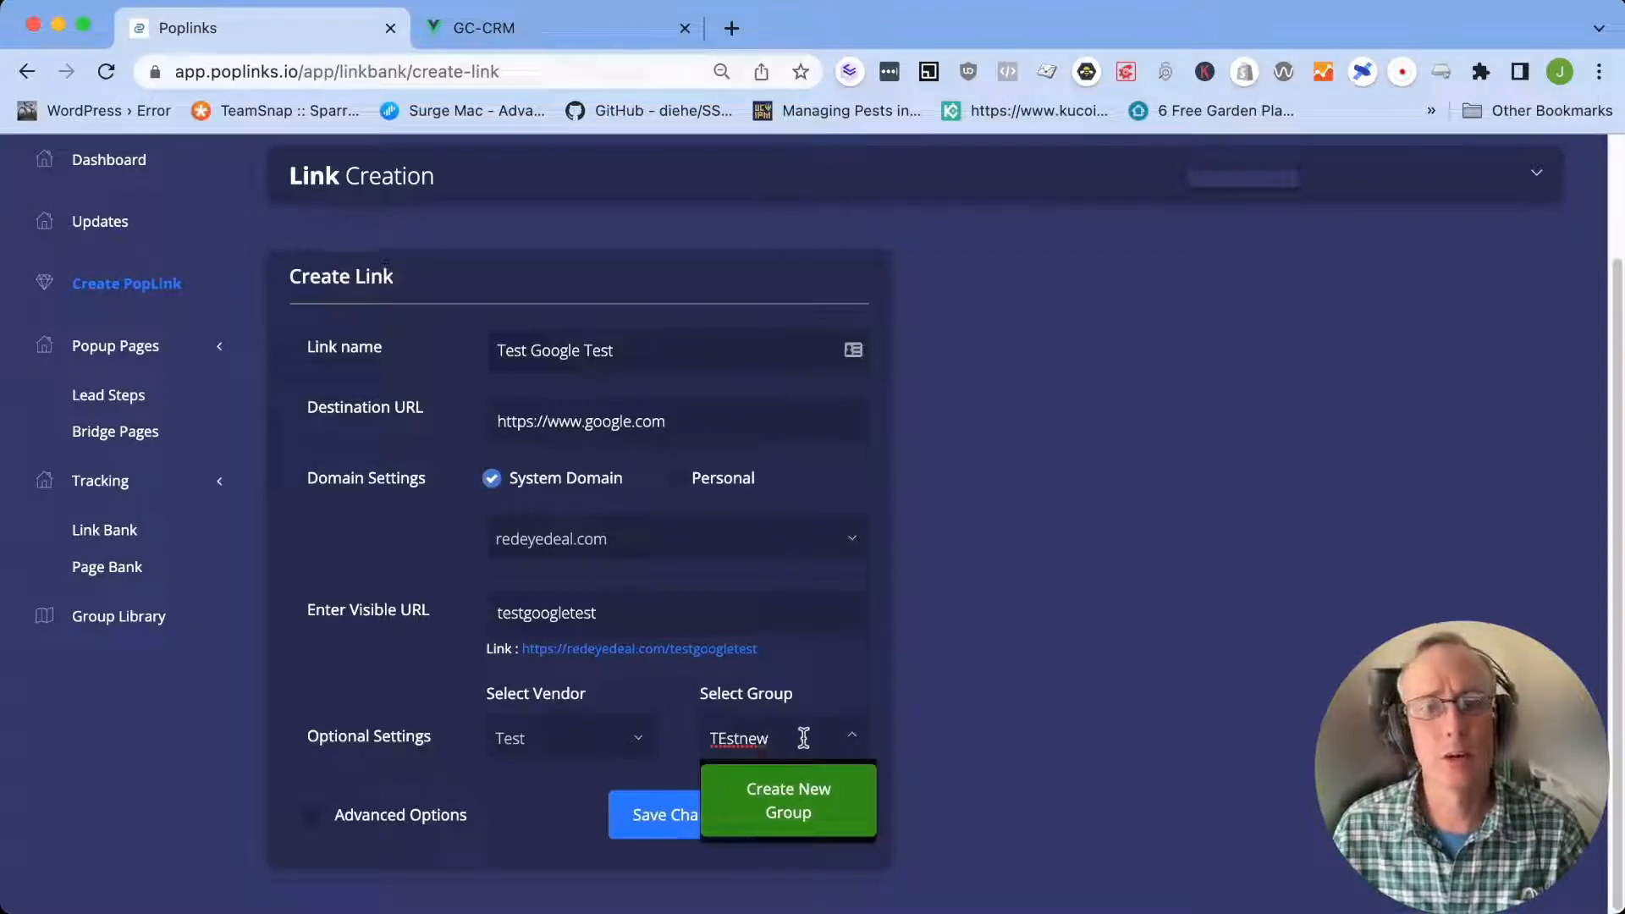
{"action": "left_click", "coordinate": [855, 738]}
{"action": "left_click", "coordinate": [856, 739]}
{"action": "left_click", "coordinate": [760, 772]}
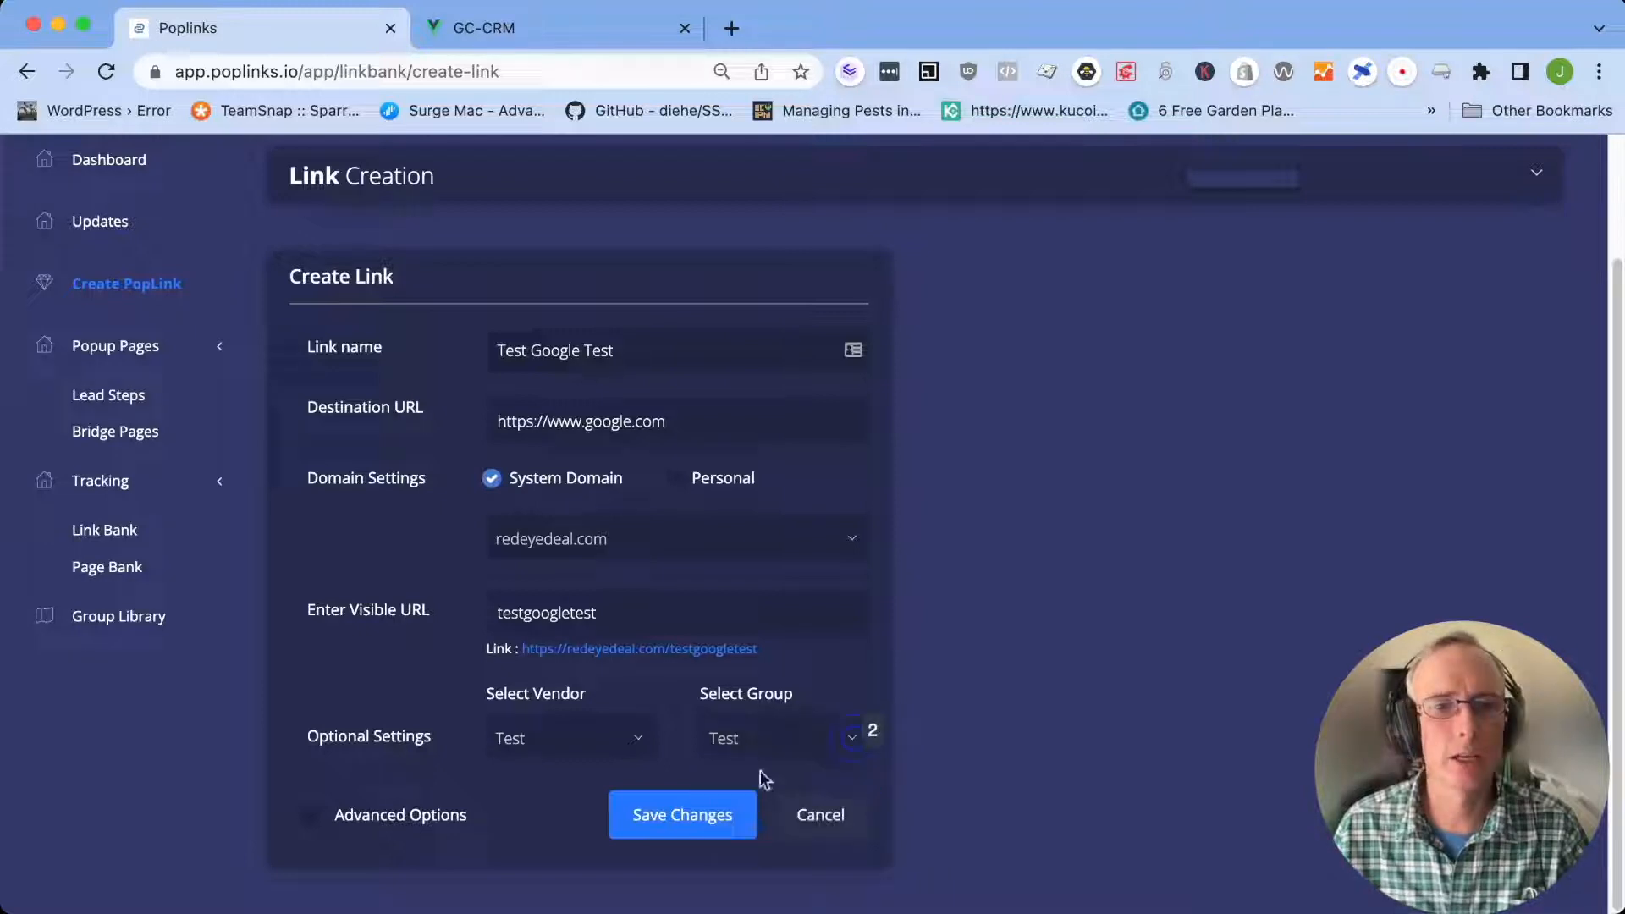
Enable the link's advanced options and expand the Dates For Links and Pages For Links sections
{"action": "left_click", "coordinate": [312, 818]}
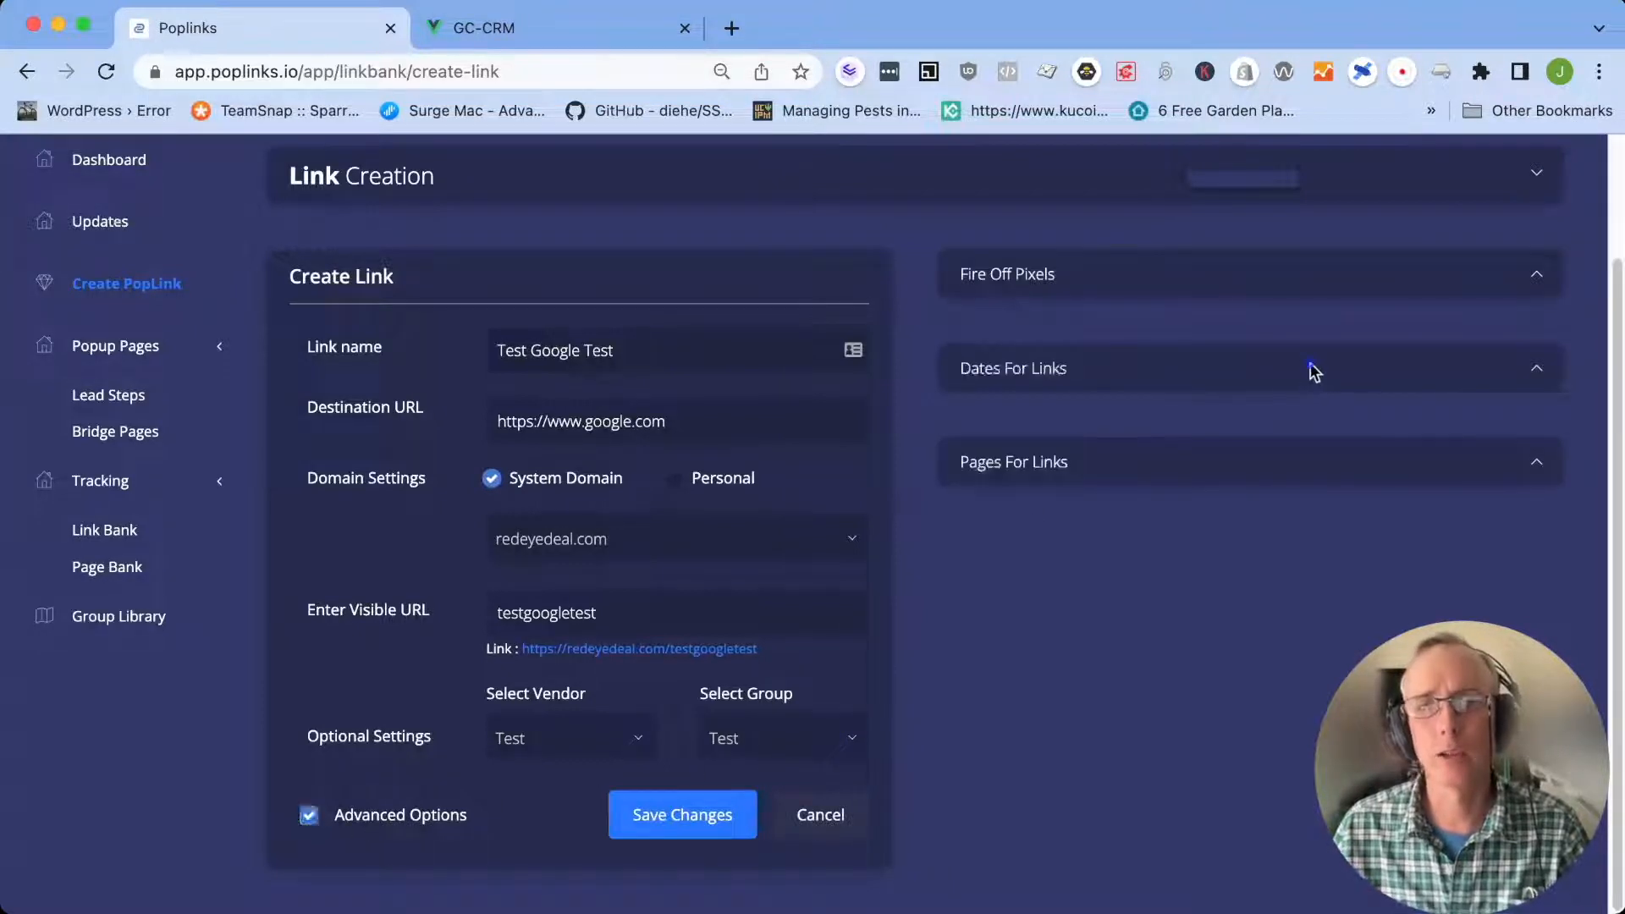
{"action": "left_click", "coordinate": [1530, 374]}
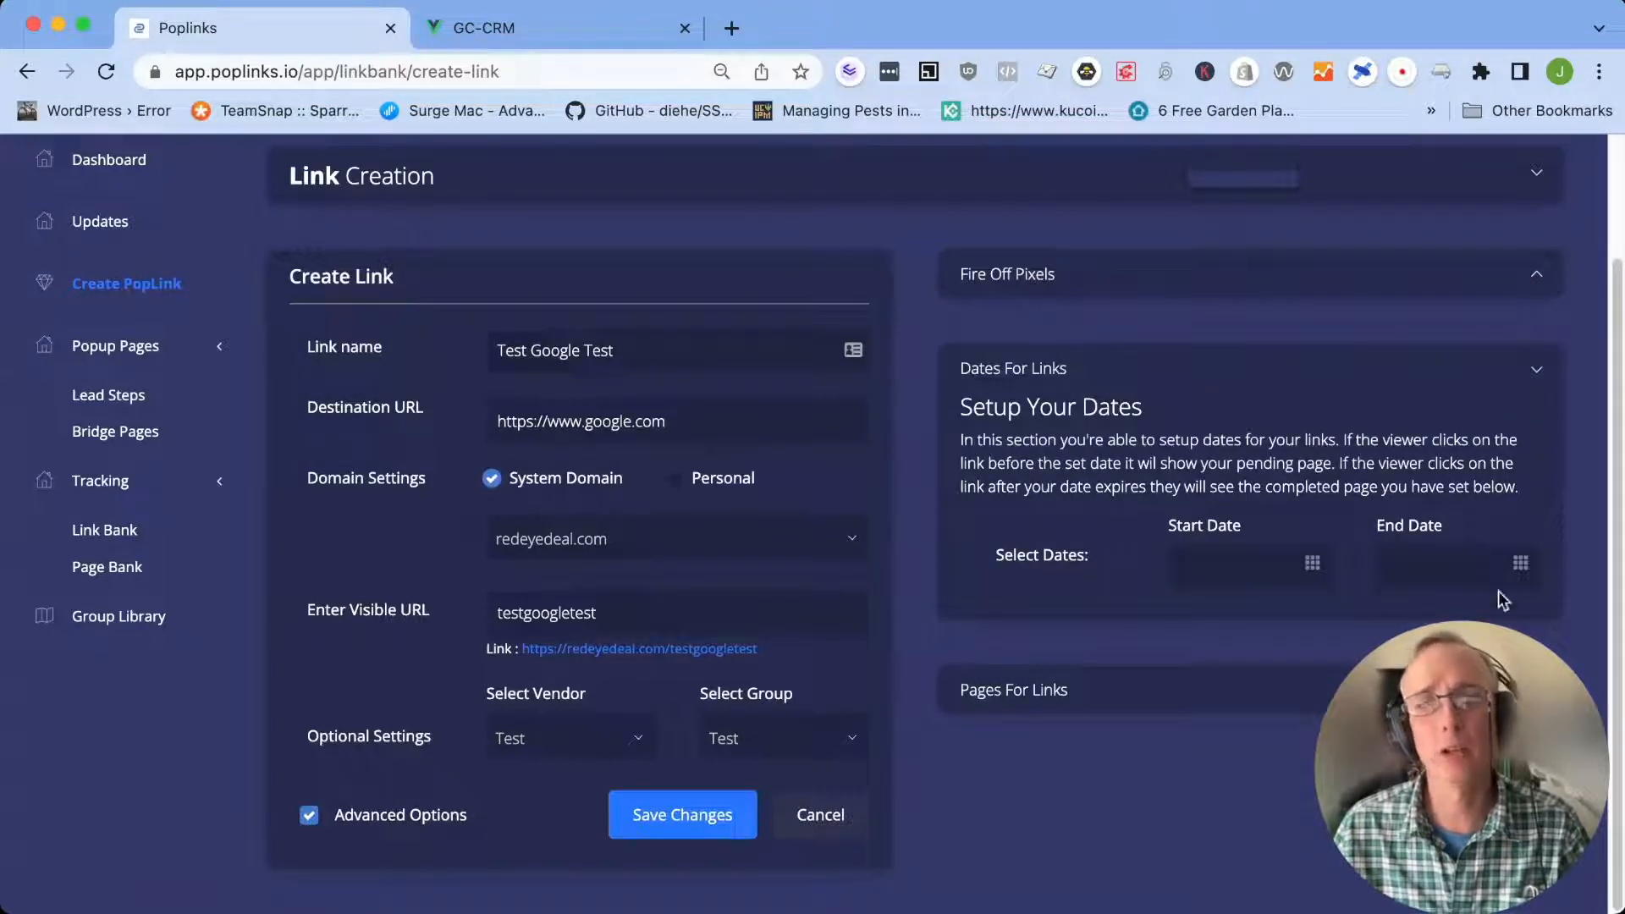
{"action": "left_click", "coordinate": [1014, 690]}
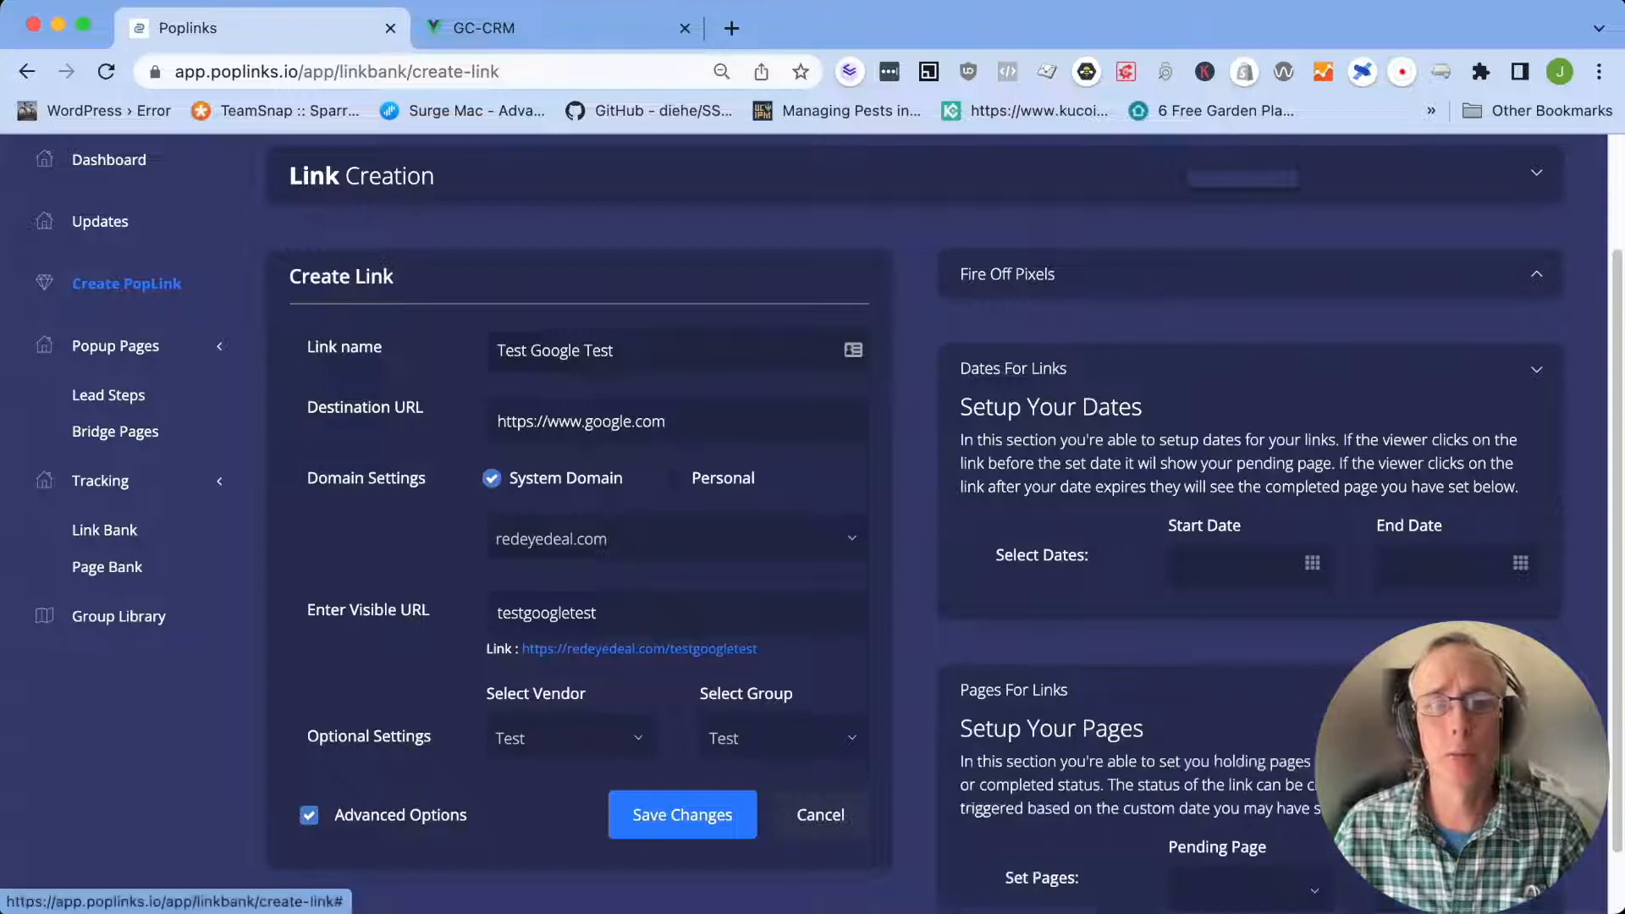
Change the link's visible URL to testgoogletest1 and save the link
{"action": "scroll", "coordinate": [1015, 690], "scroll_direction": "down", "scroll_amount": 1}
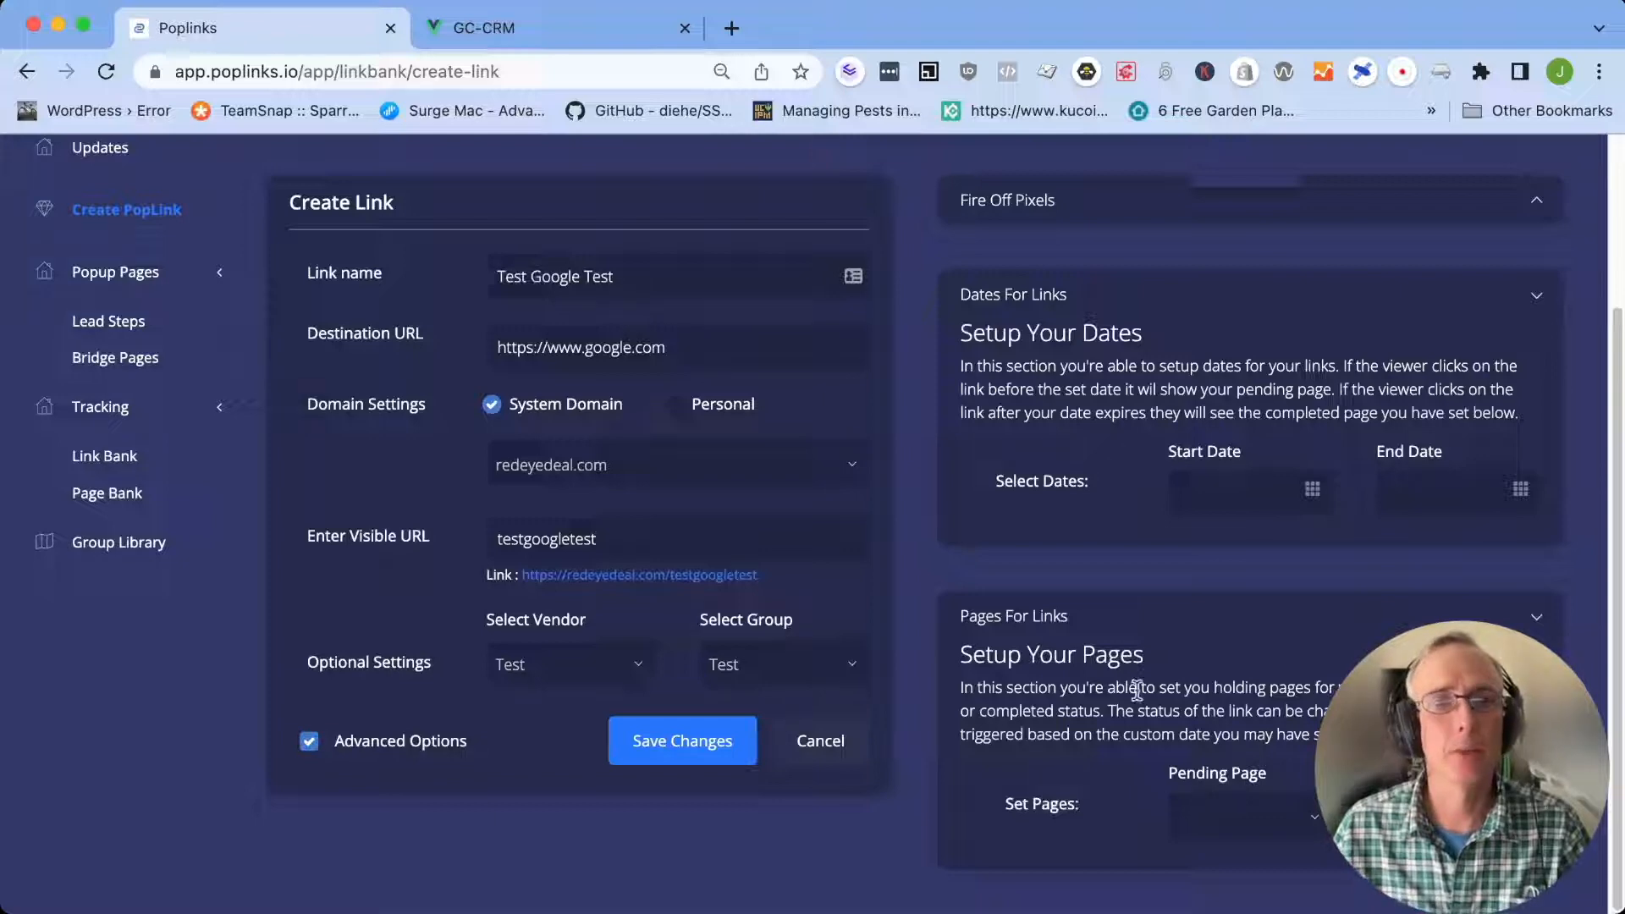
{"action": "left_click", "coordinate": [687, 749]}
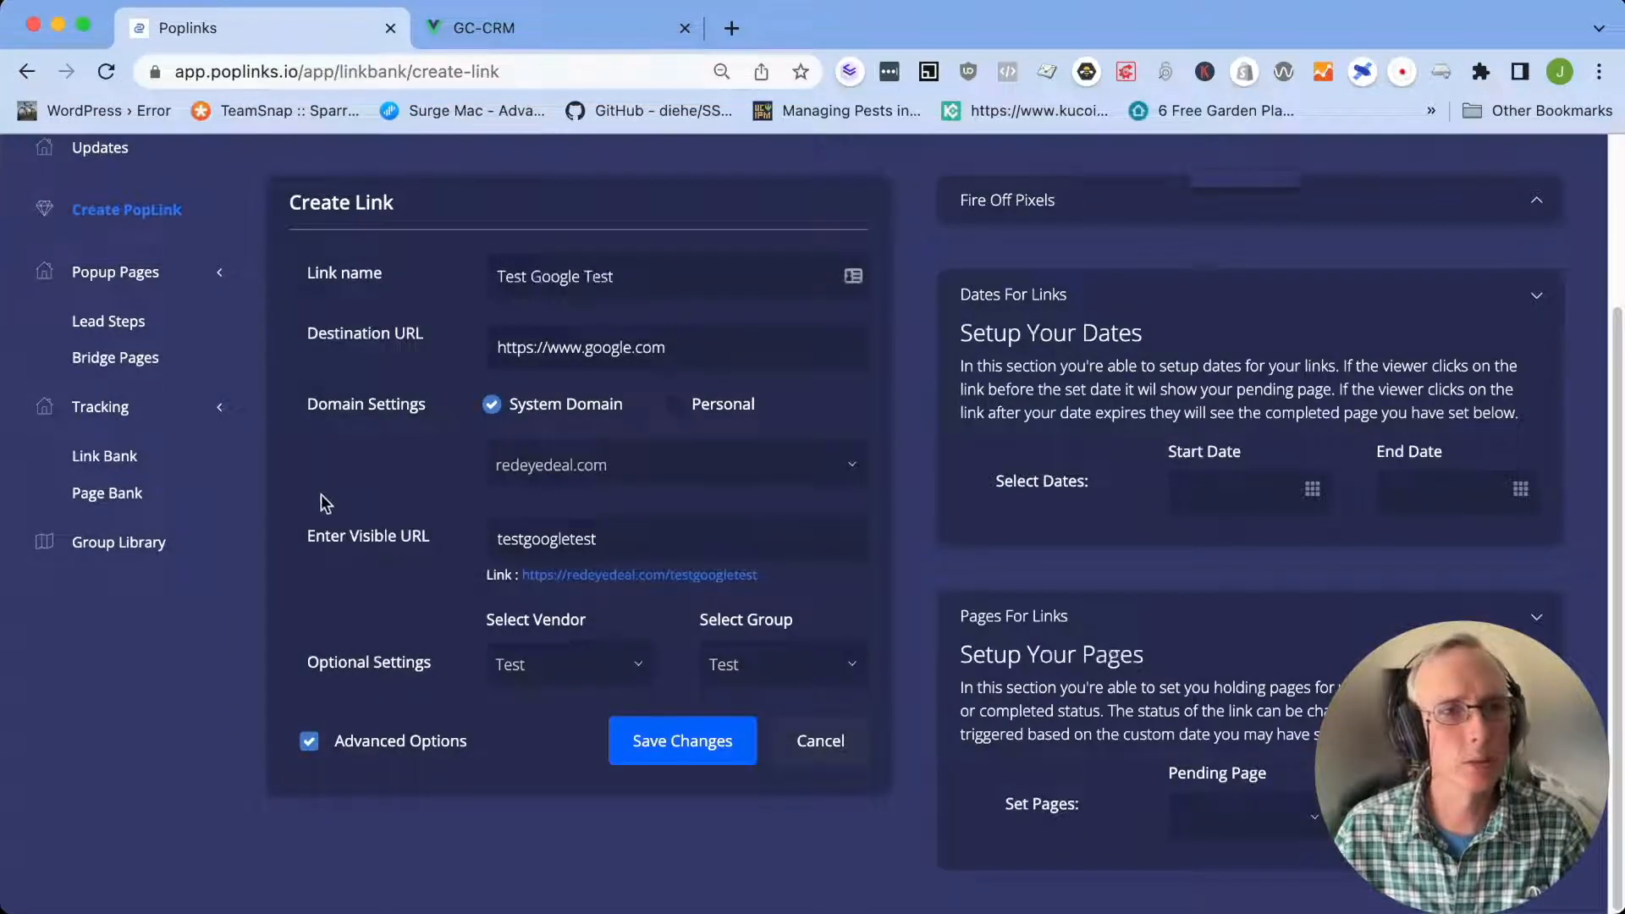
{"action": "left_click", "coordinate": [623, 539]}
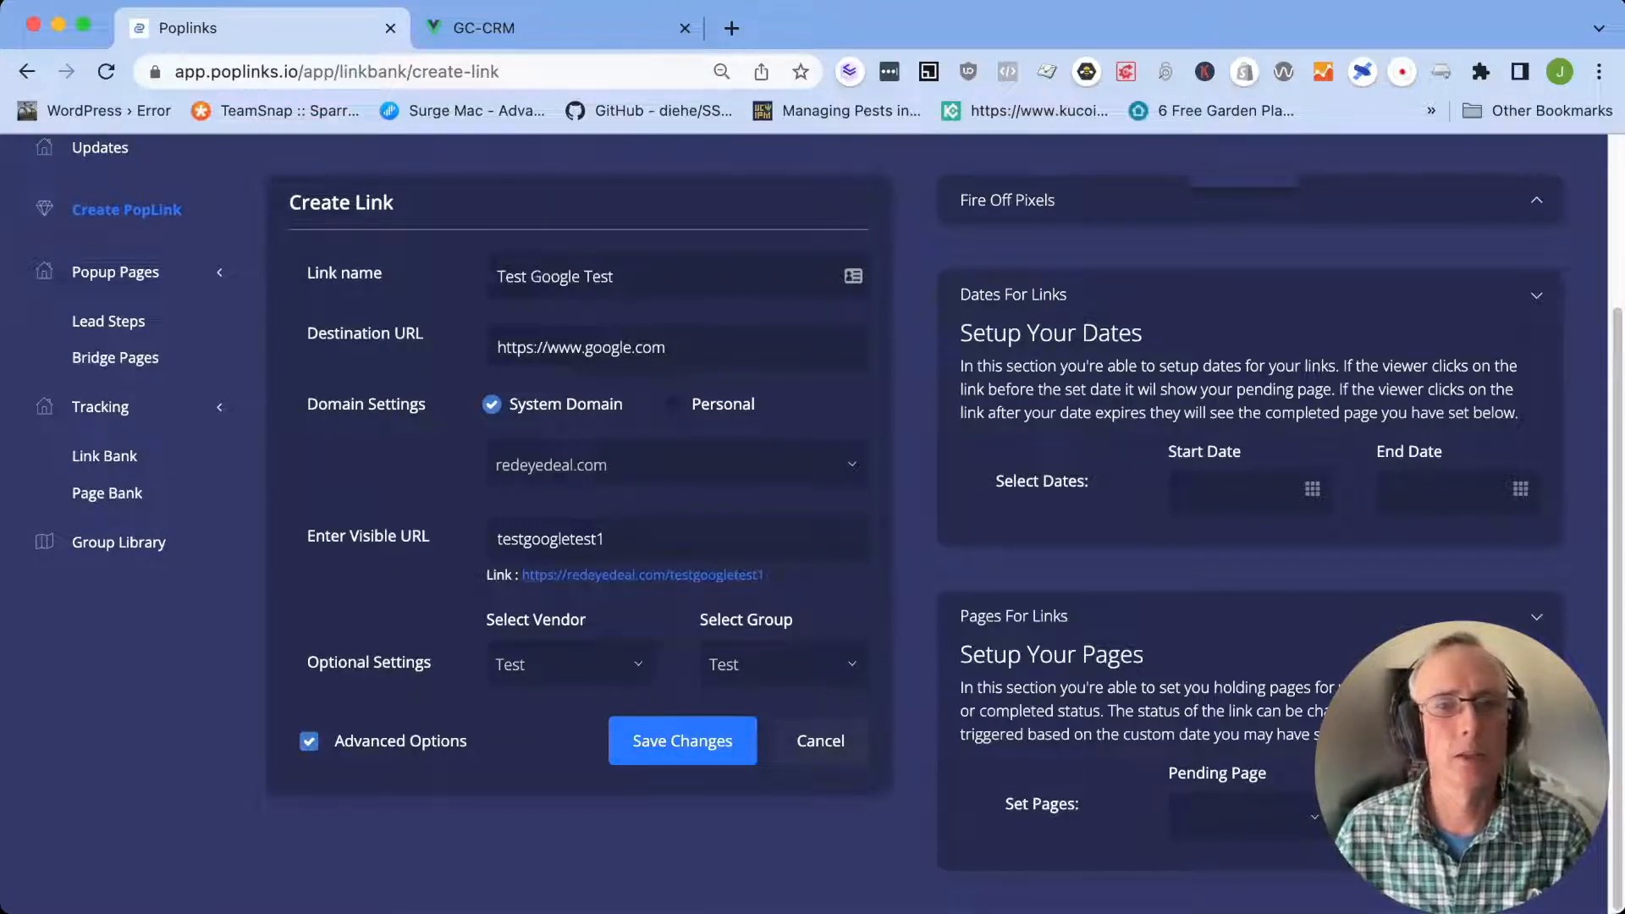
{"action": "left_click", "coordinate": [678, 742]}
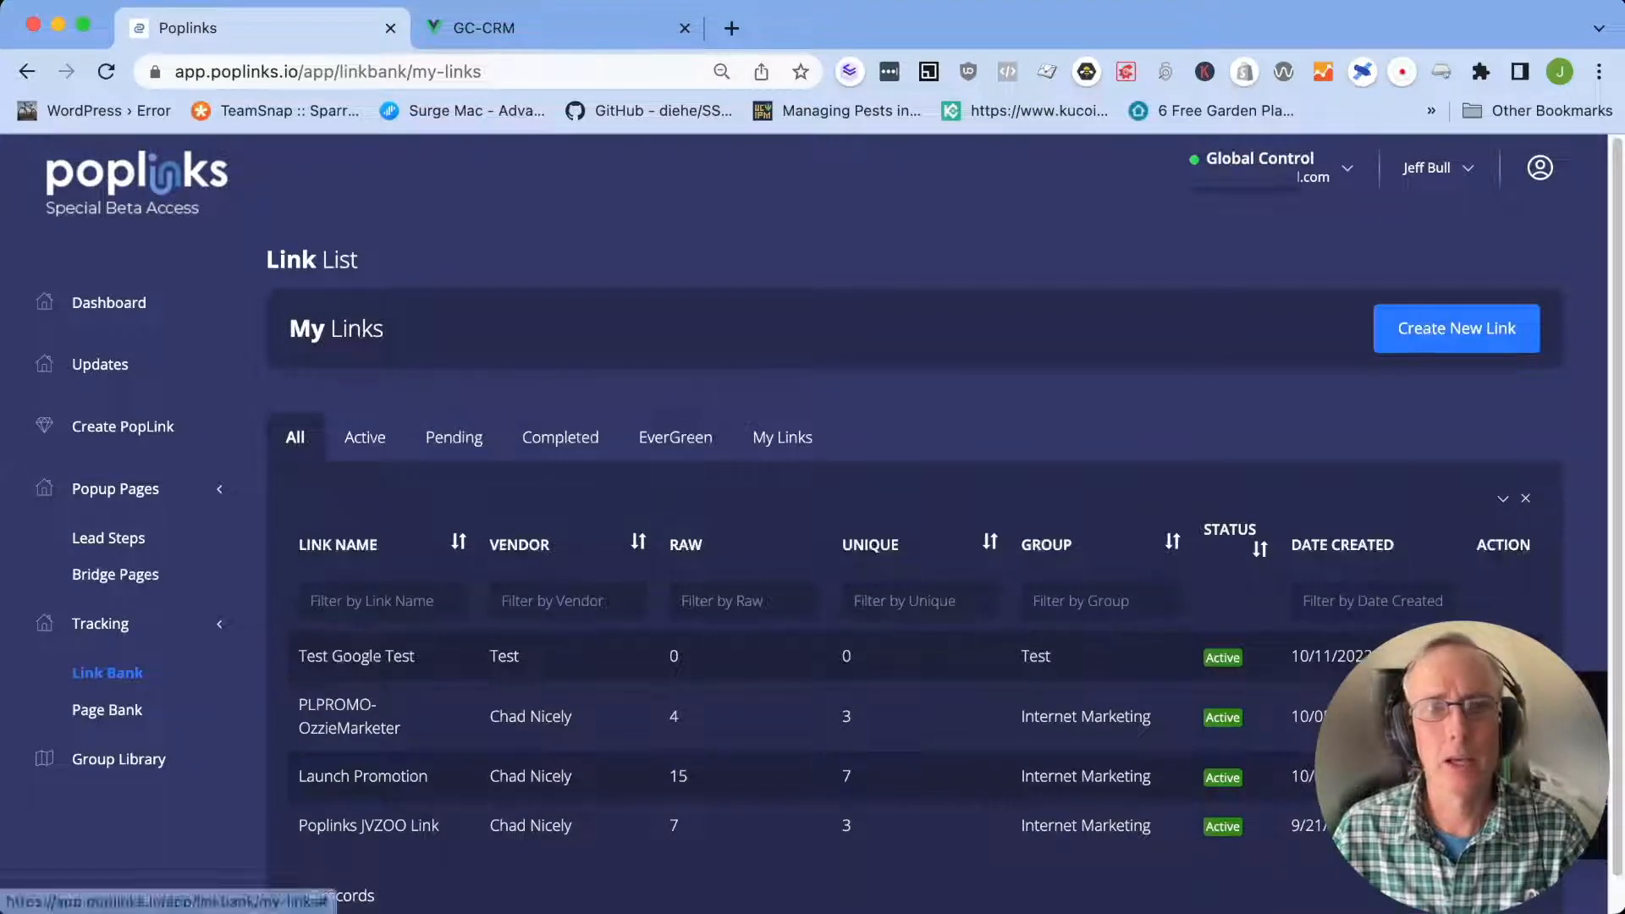
{"action": "left_click", "coordinate": [733, 29]}
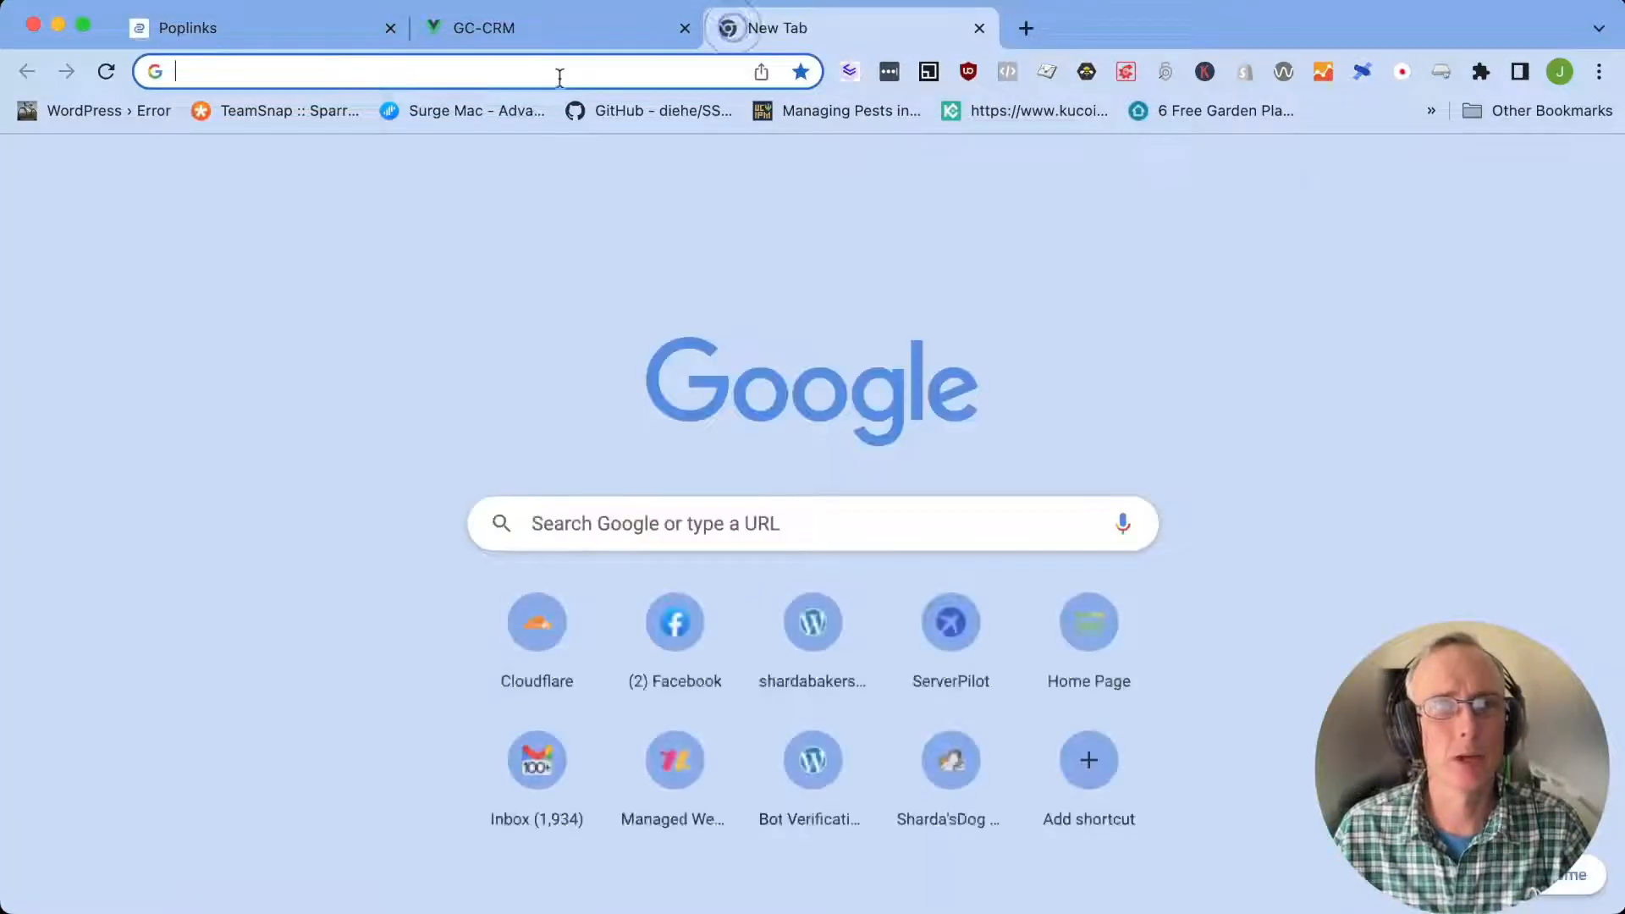
{"action": "right_click", "coordinate": [495, 73]}
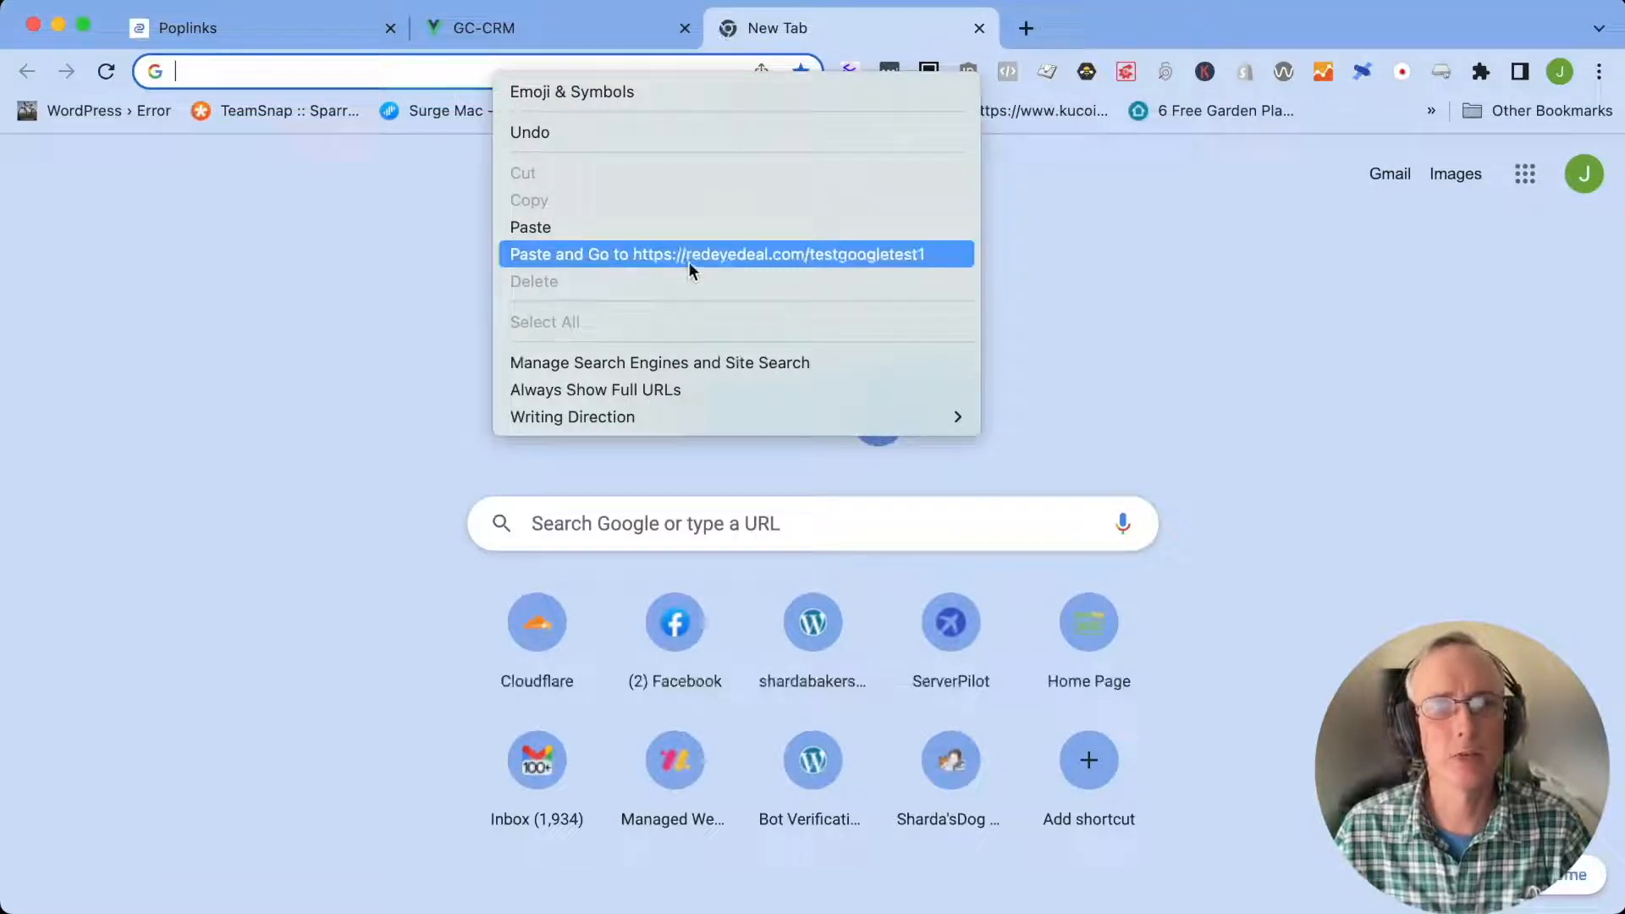
{"action": "left_click", "coordinate": [895, 257]}
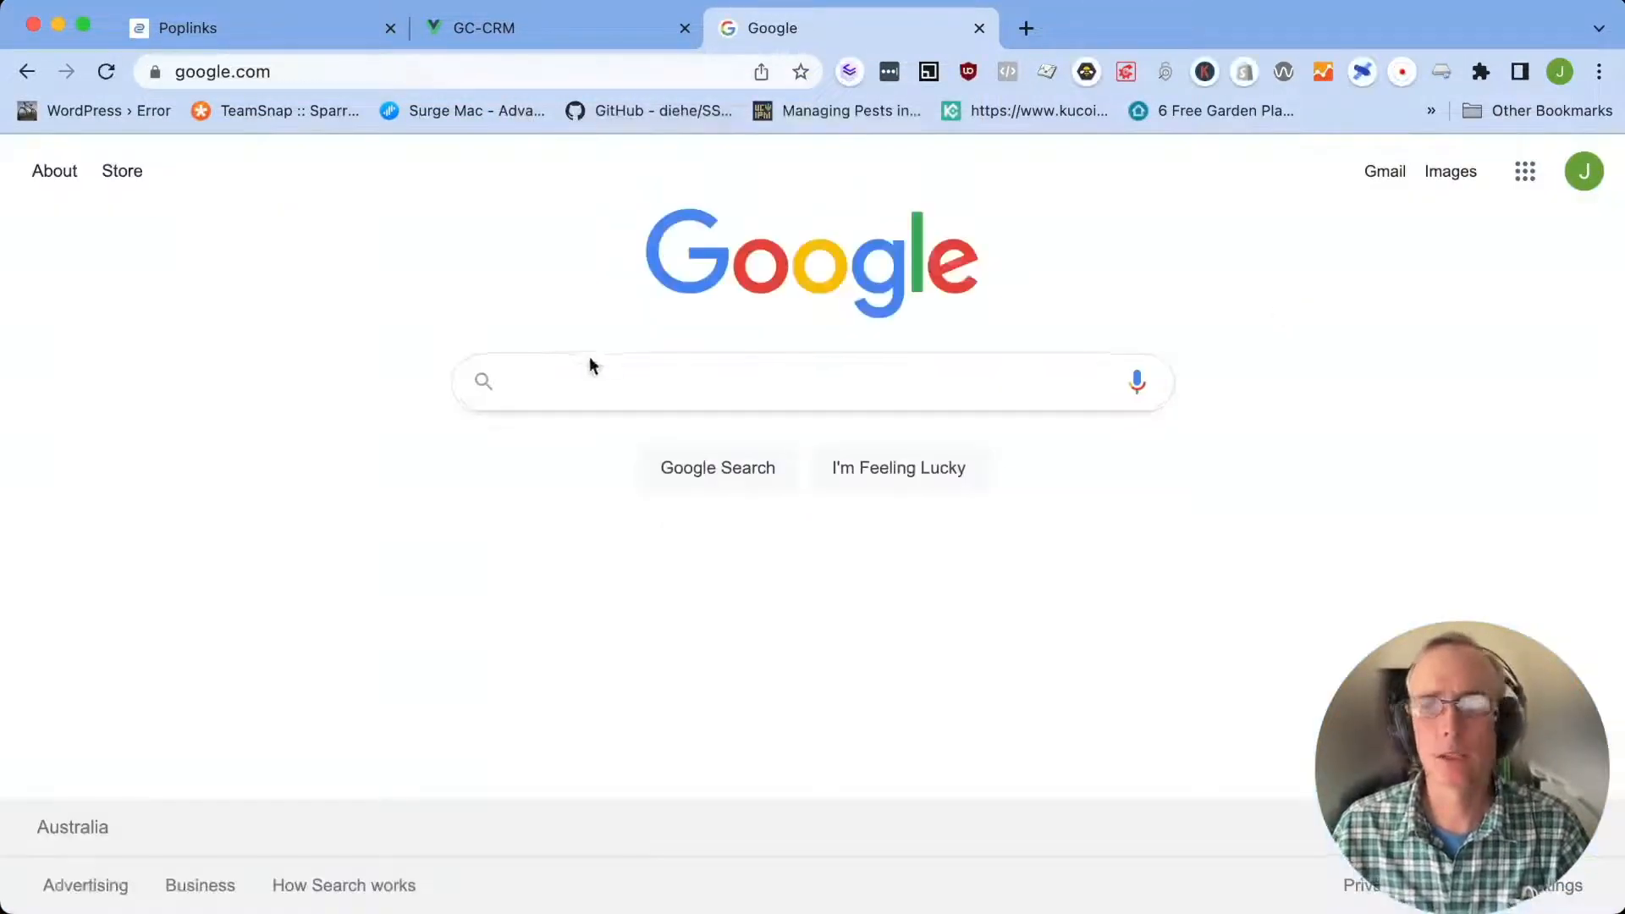
Return to the Poplinks dashboard and examine the click counters, traffic quality and live world map for the test visit
{"action": "left_click", "coordinate": [287, 39]}
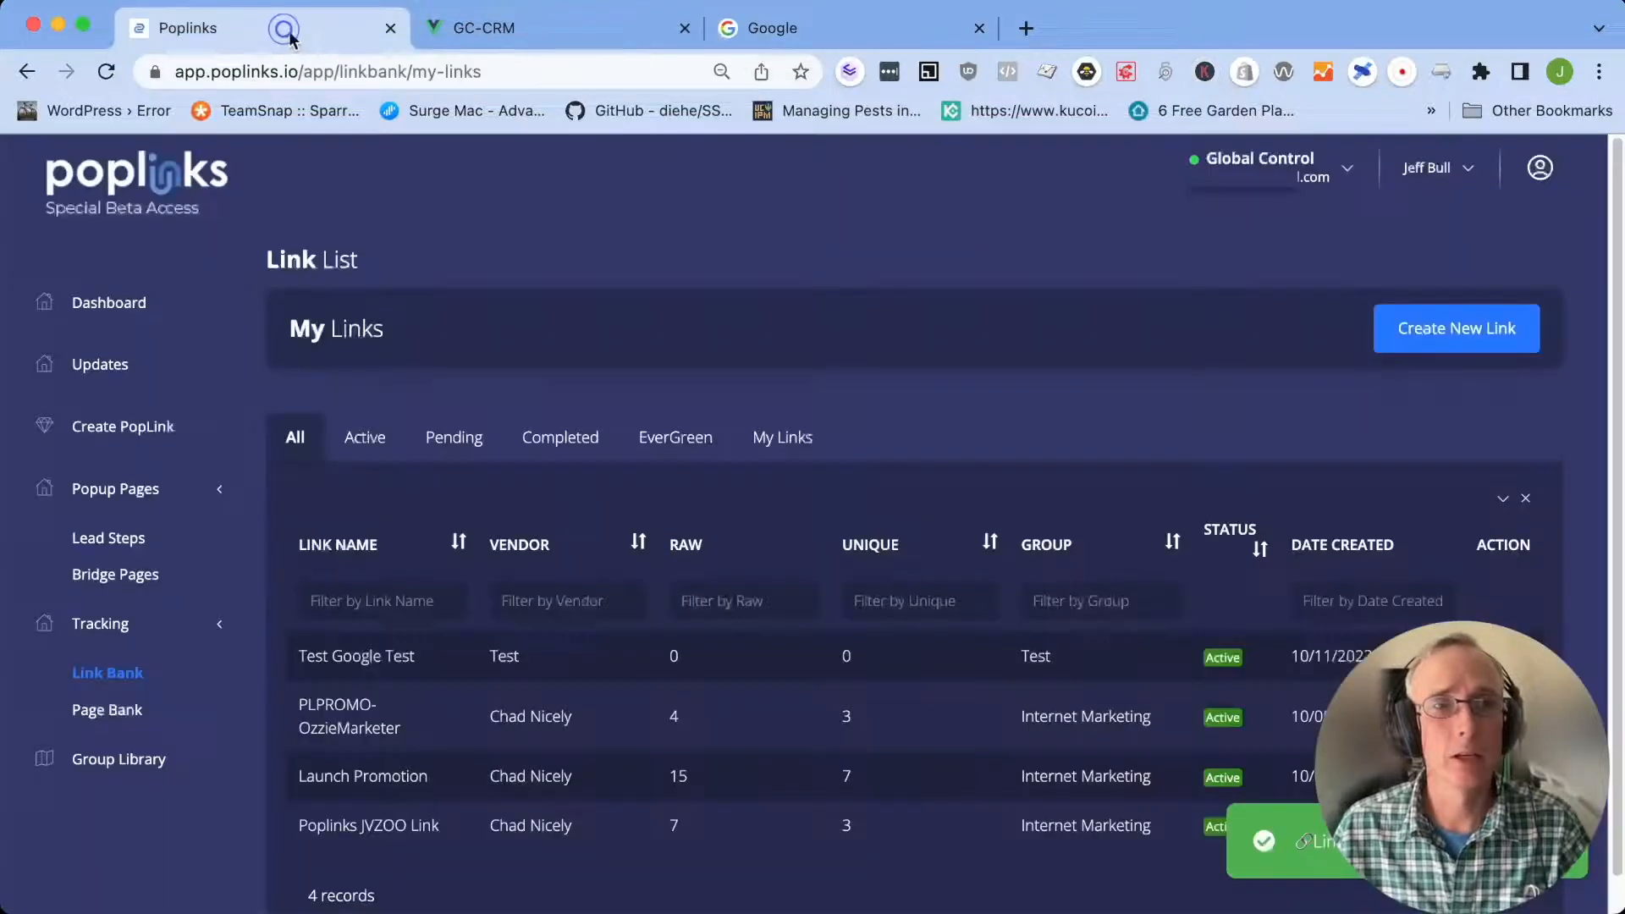
{"action": "left_click", "coordinate": [119, 313]}
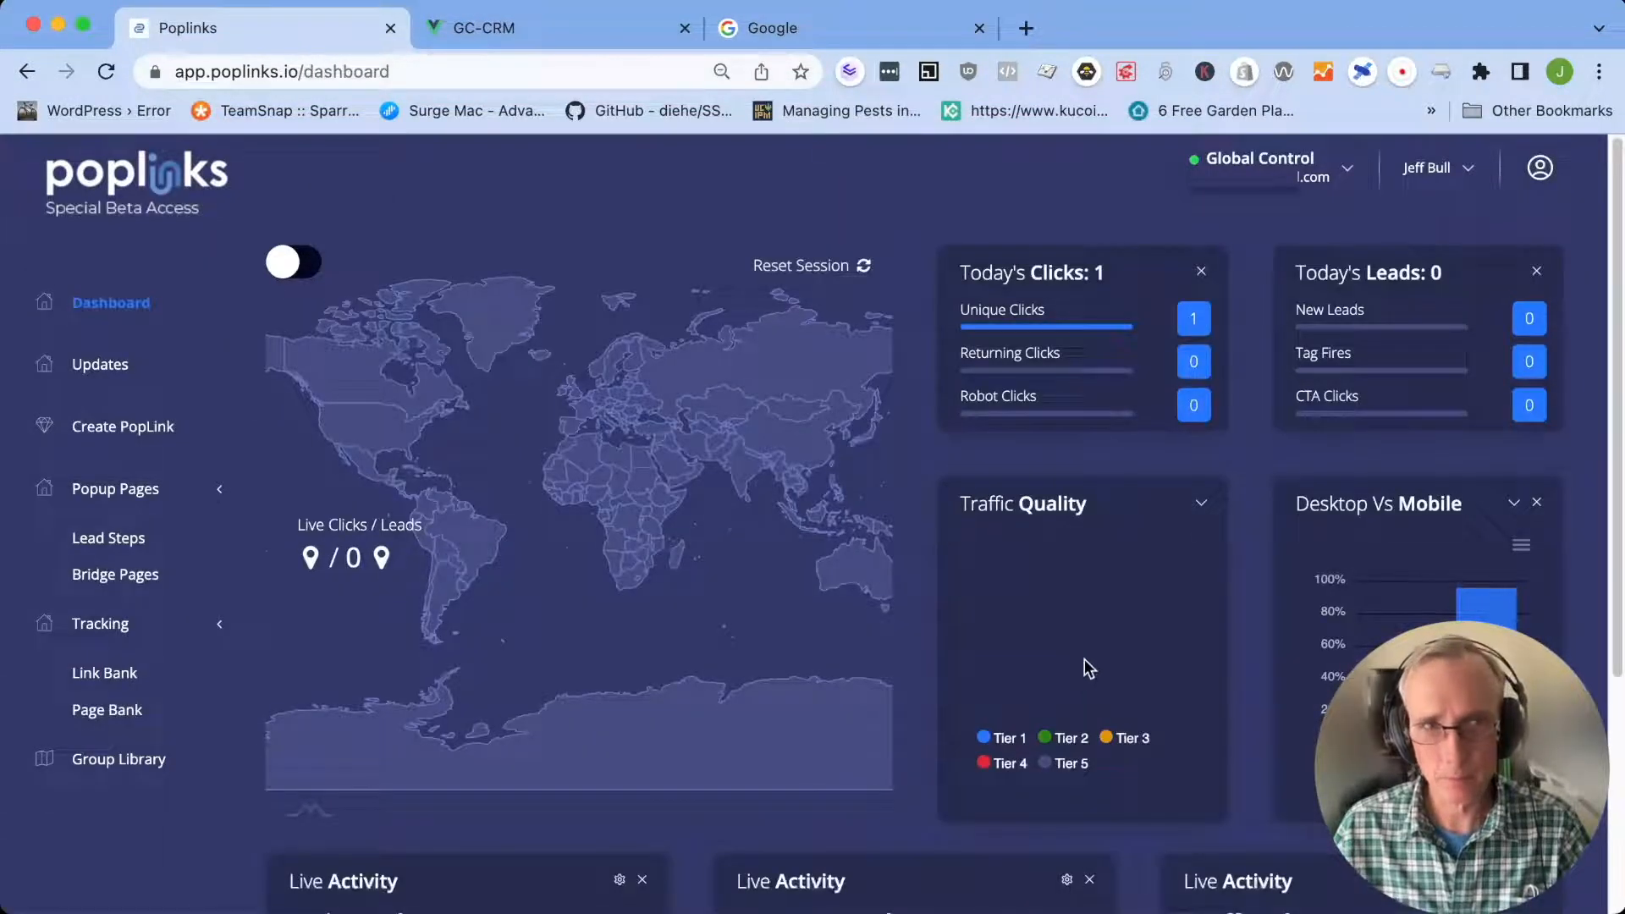
{"action": "left_click_drag", "start_coordinate": [774, 626], "coordinate": [627, 616]}
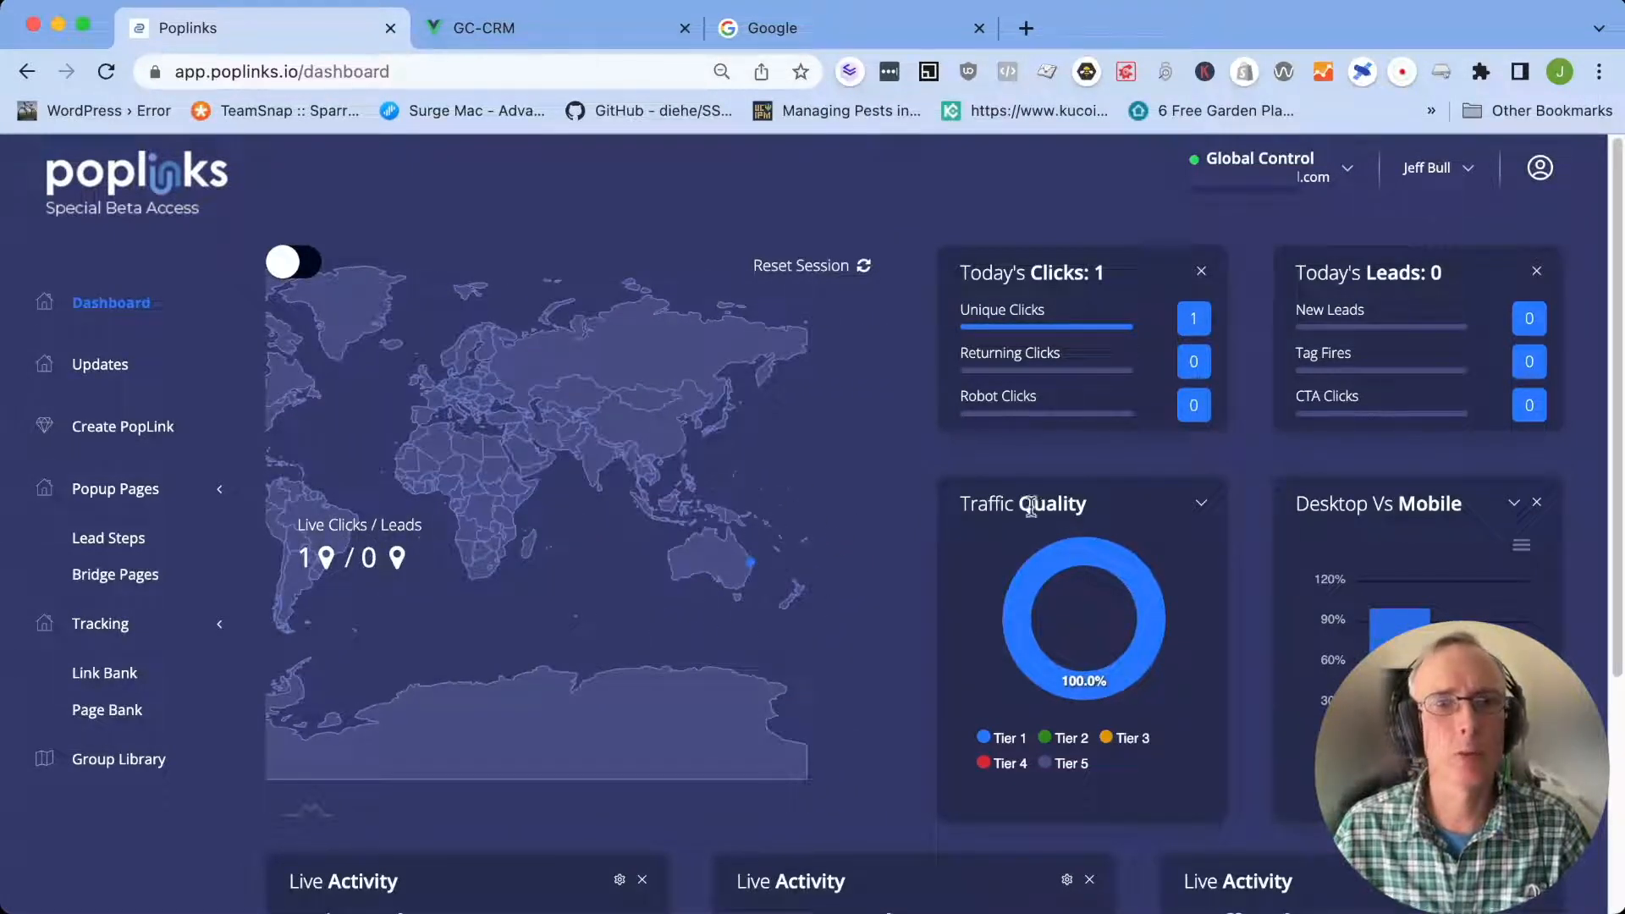
{"action": "left_click_drag", "start_coordinate": [584, 525], "coordinate": [737, 546]}
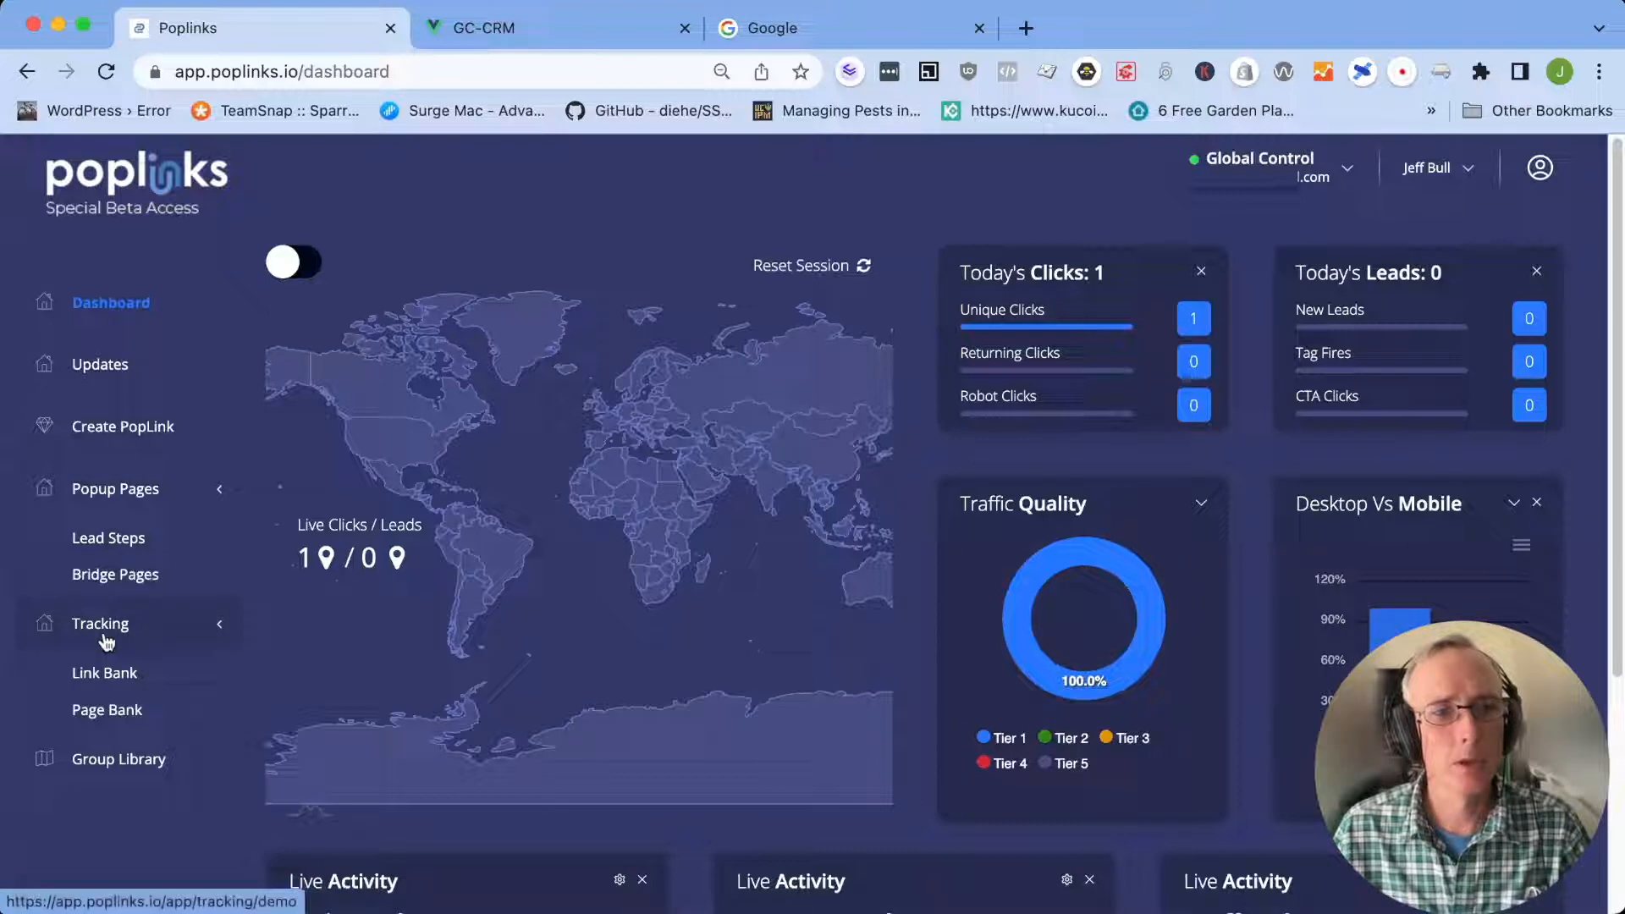
Delete the existing "Test Google Test" lead step and confirm its removal
{"action": "left_click", "coordinate": [118, 540]}
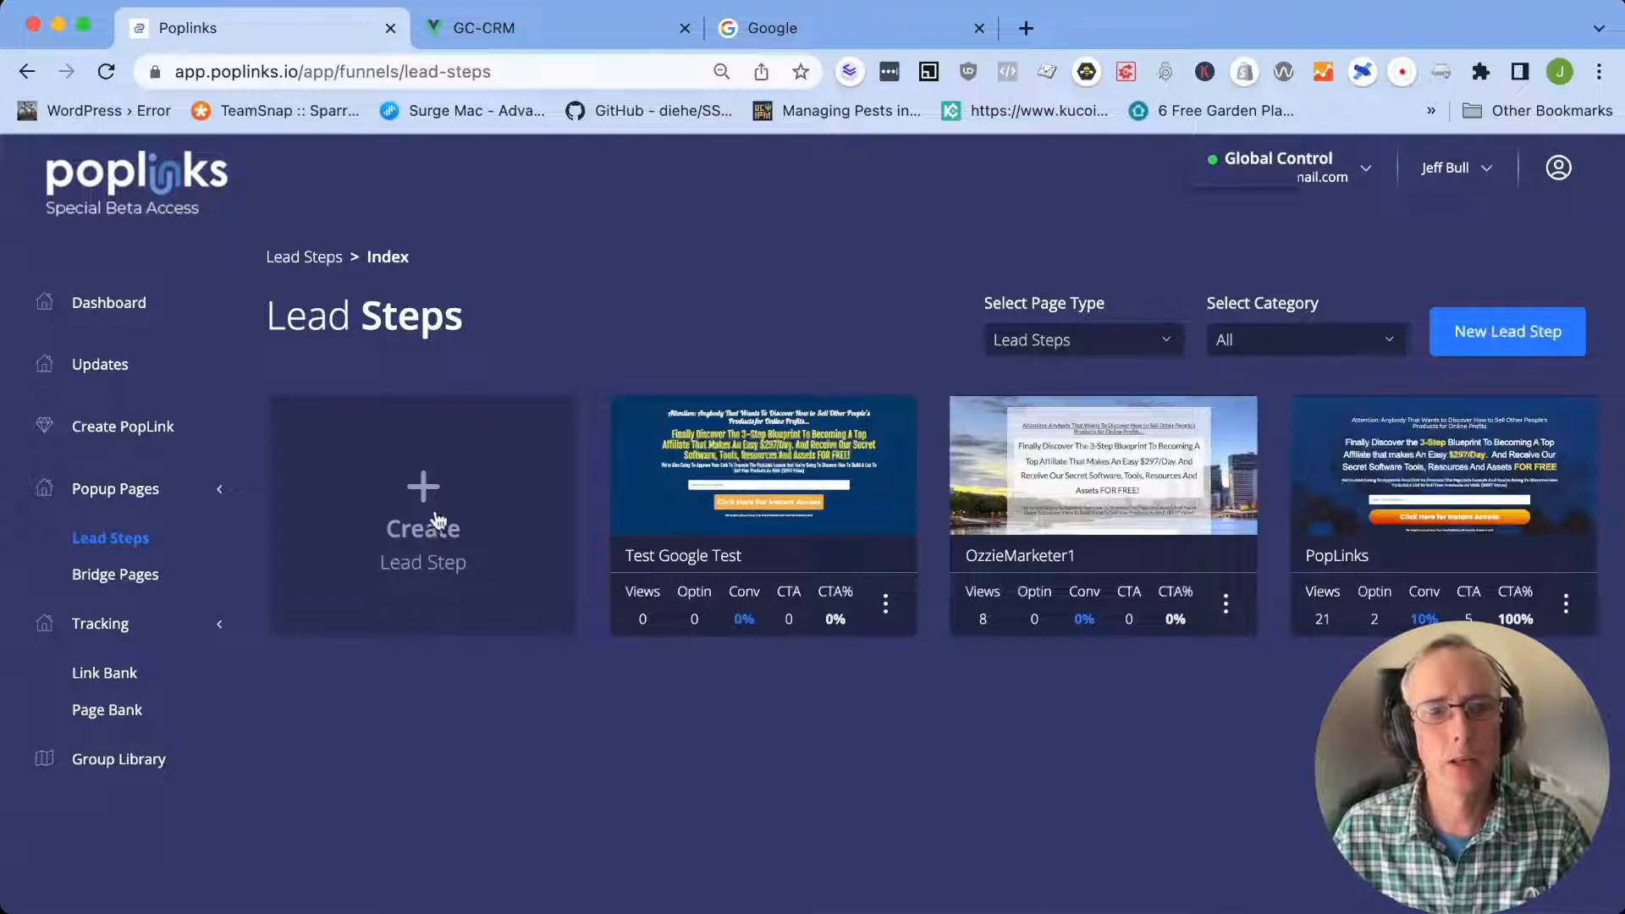
{"action": "left_click", "coordinate": [886, 606]}
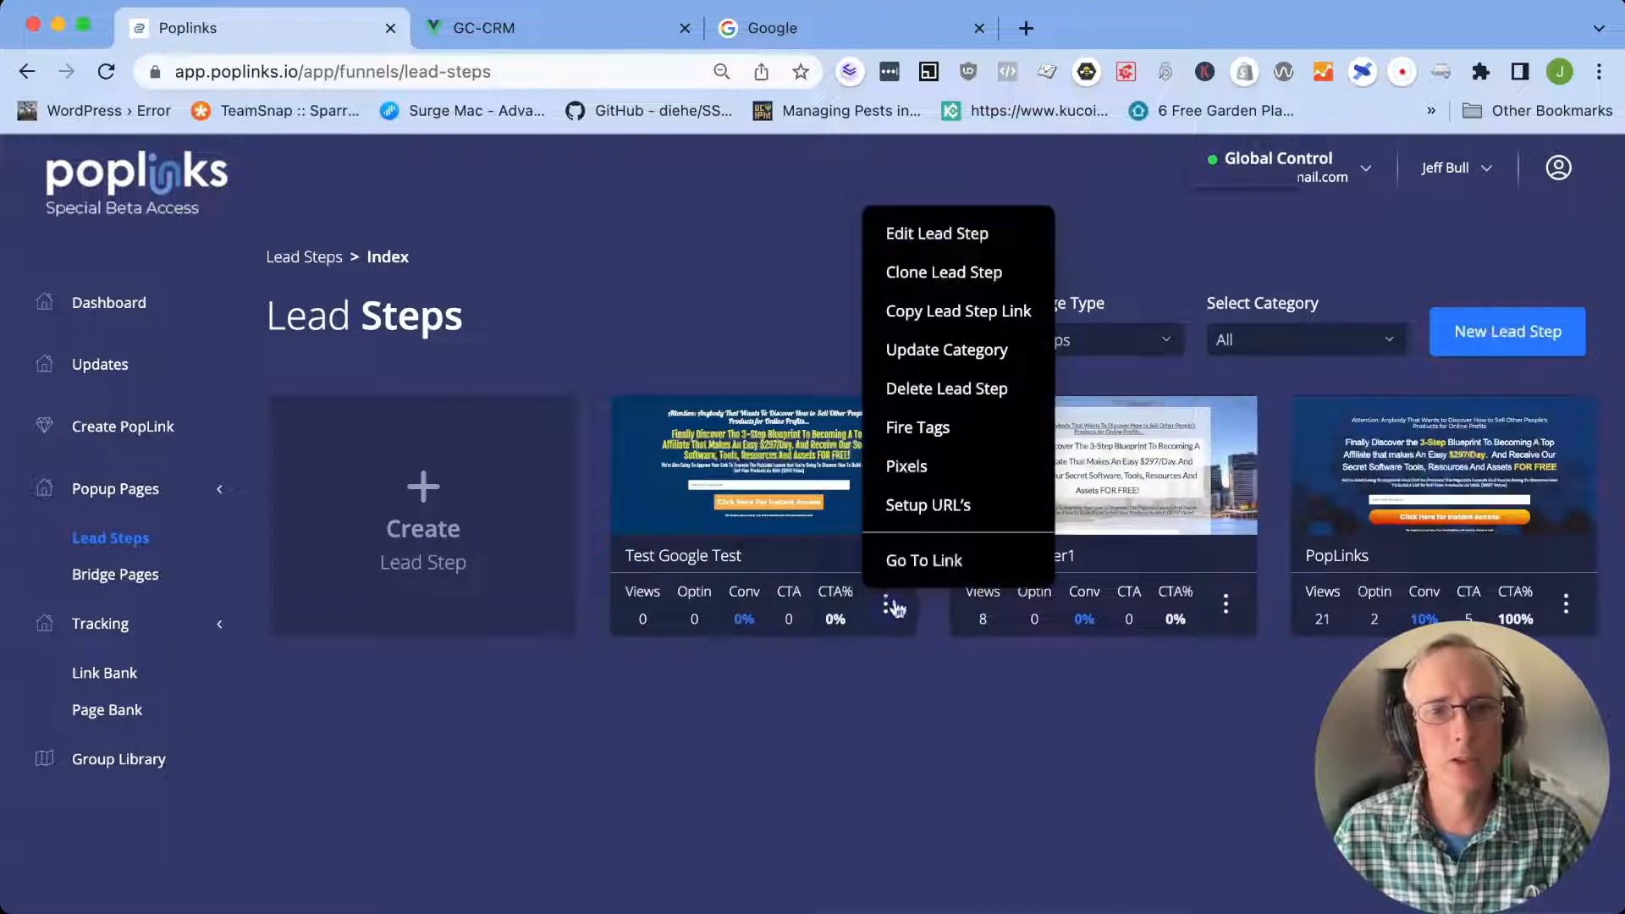
{"action": "left_click", "coordinate": [961, 391]}
{"action": "left_click", "coordinate": [766, 645]}
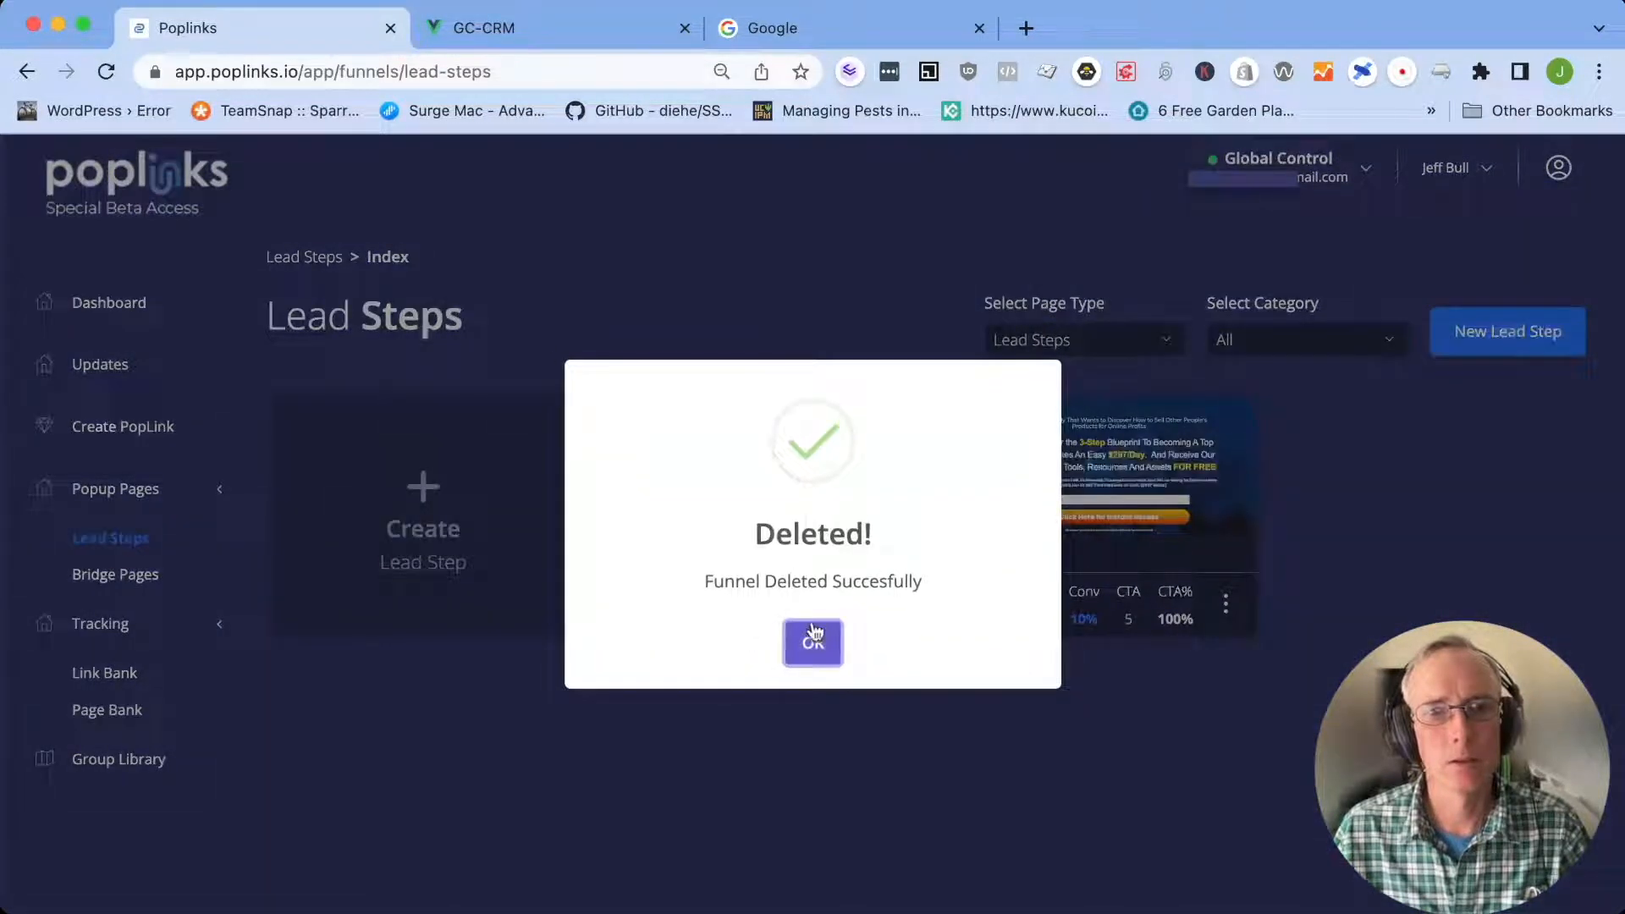
{"action": "left_click", "coordinate": [813, 636]}
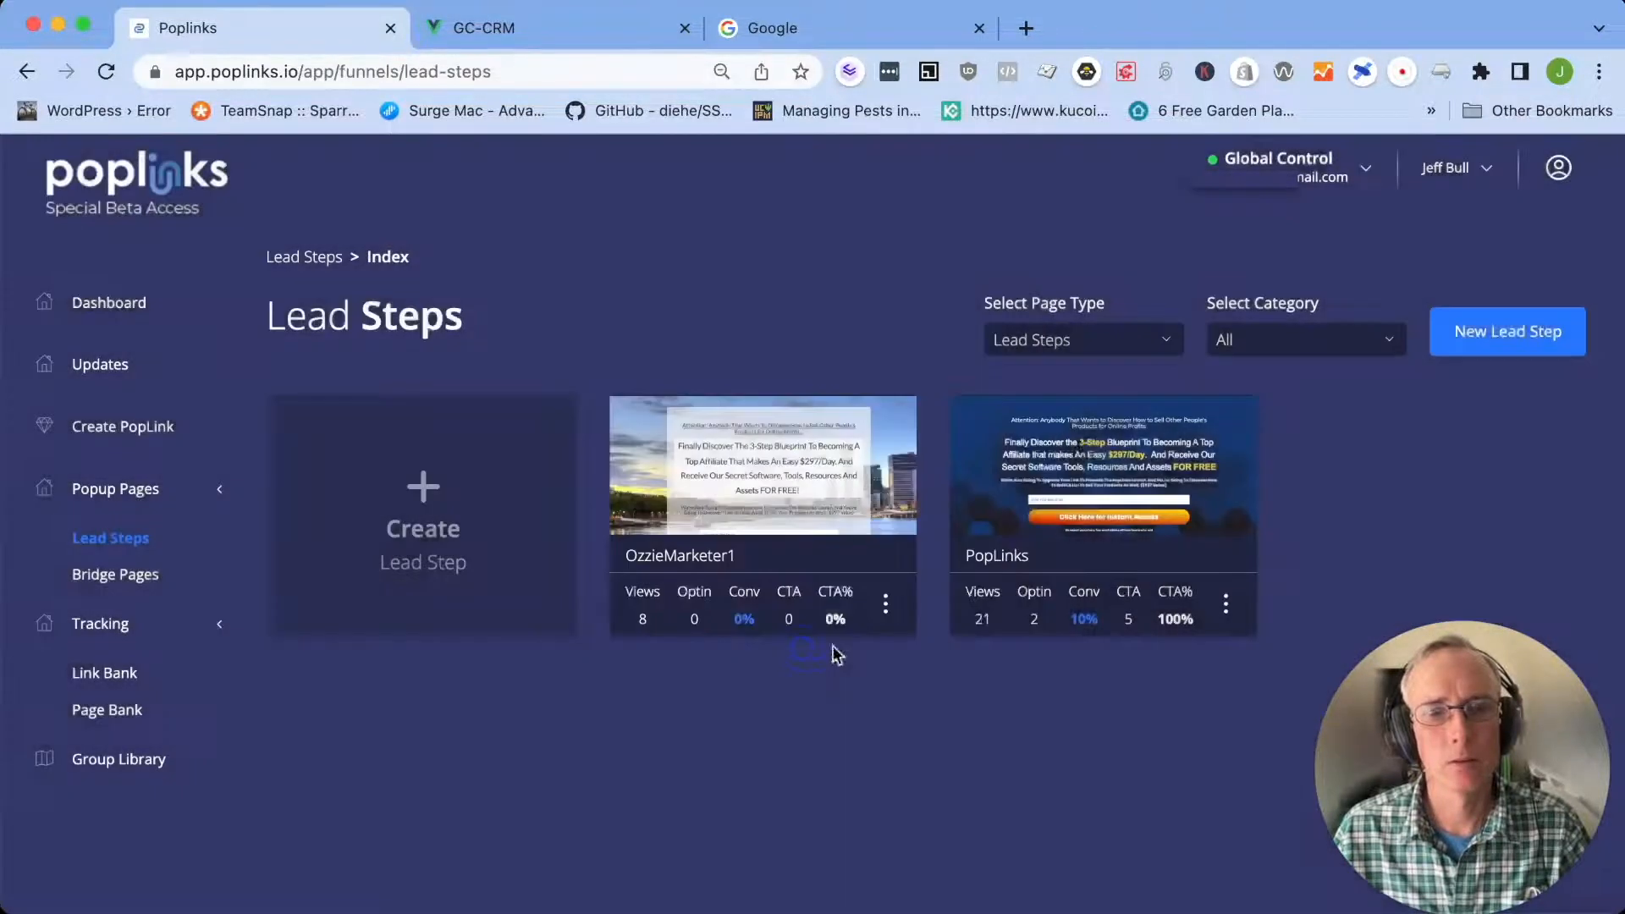
Search Google for "stopwatch" in the existing Google tab and start the stopwatch
{"action": "left_click", "coordinate": [1026, 28]}
{"action": "left_click", "coordinate": [1273, 28]}
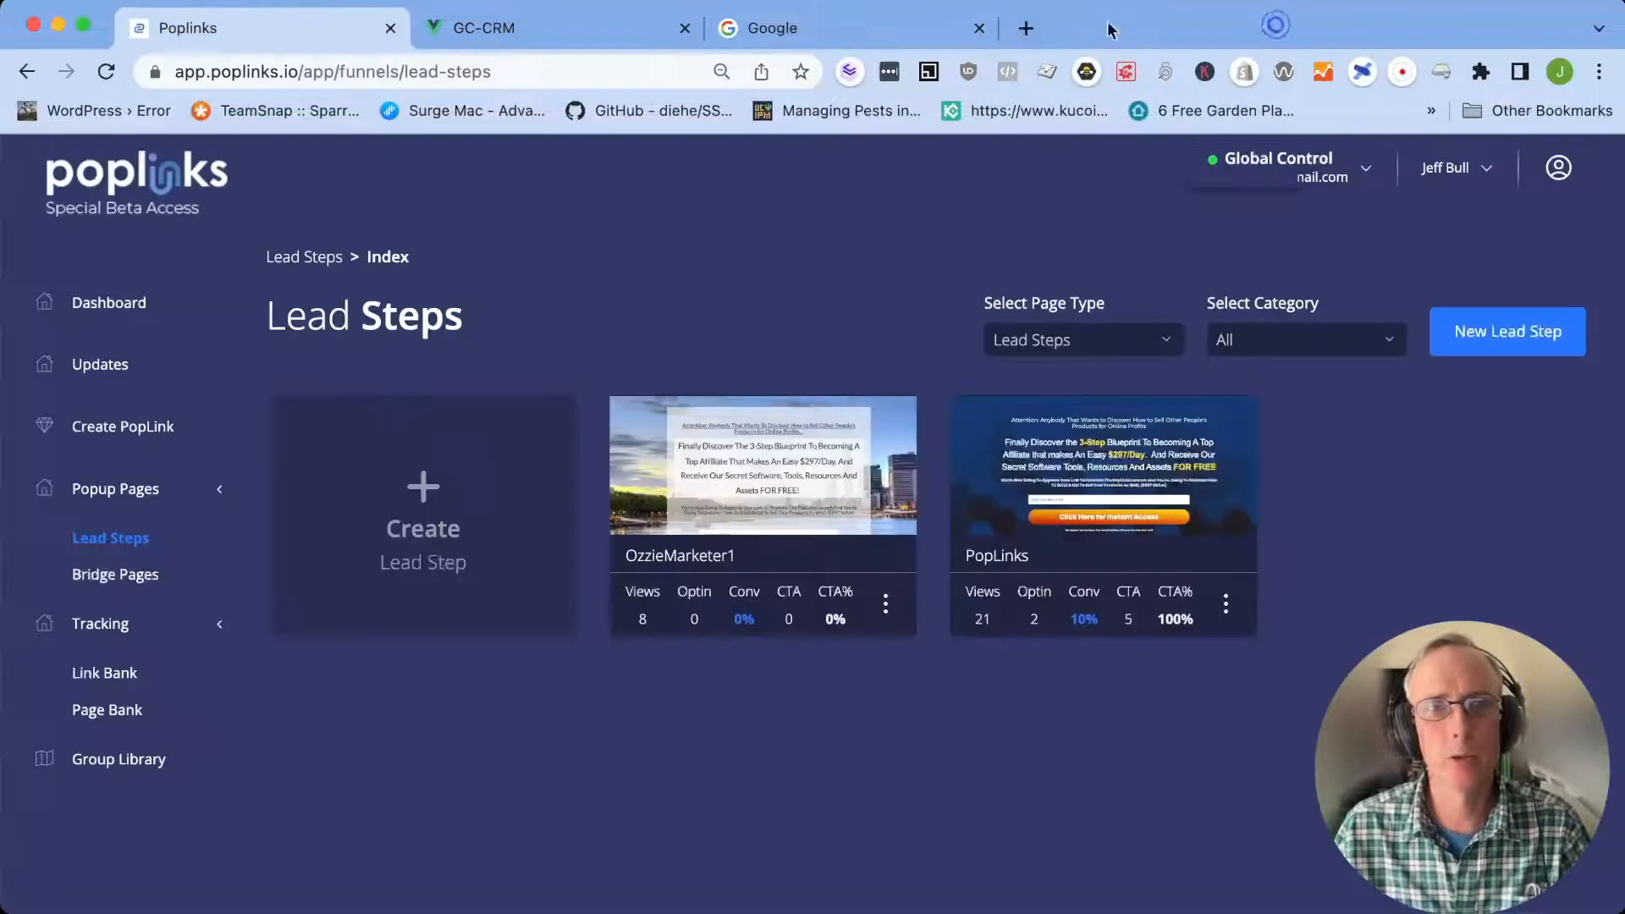
{"action": "left_click", "coordinate": [898, 28]}
{"action": "left_click", "coordinate": [776, 362]}
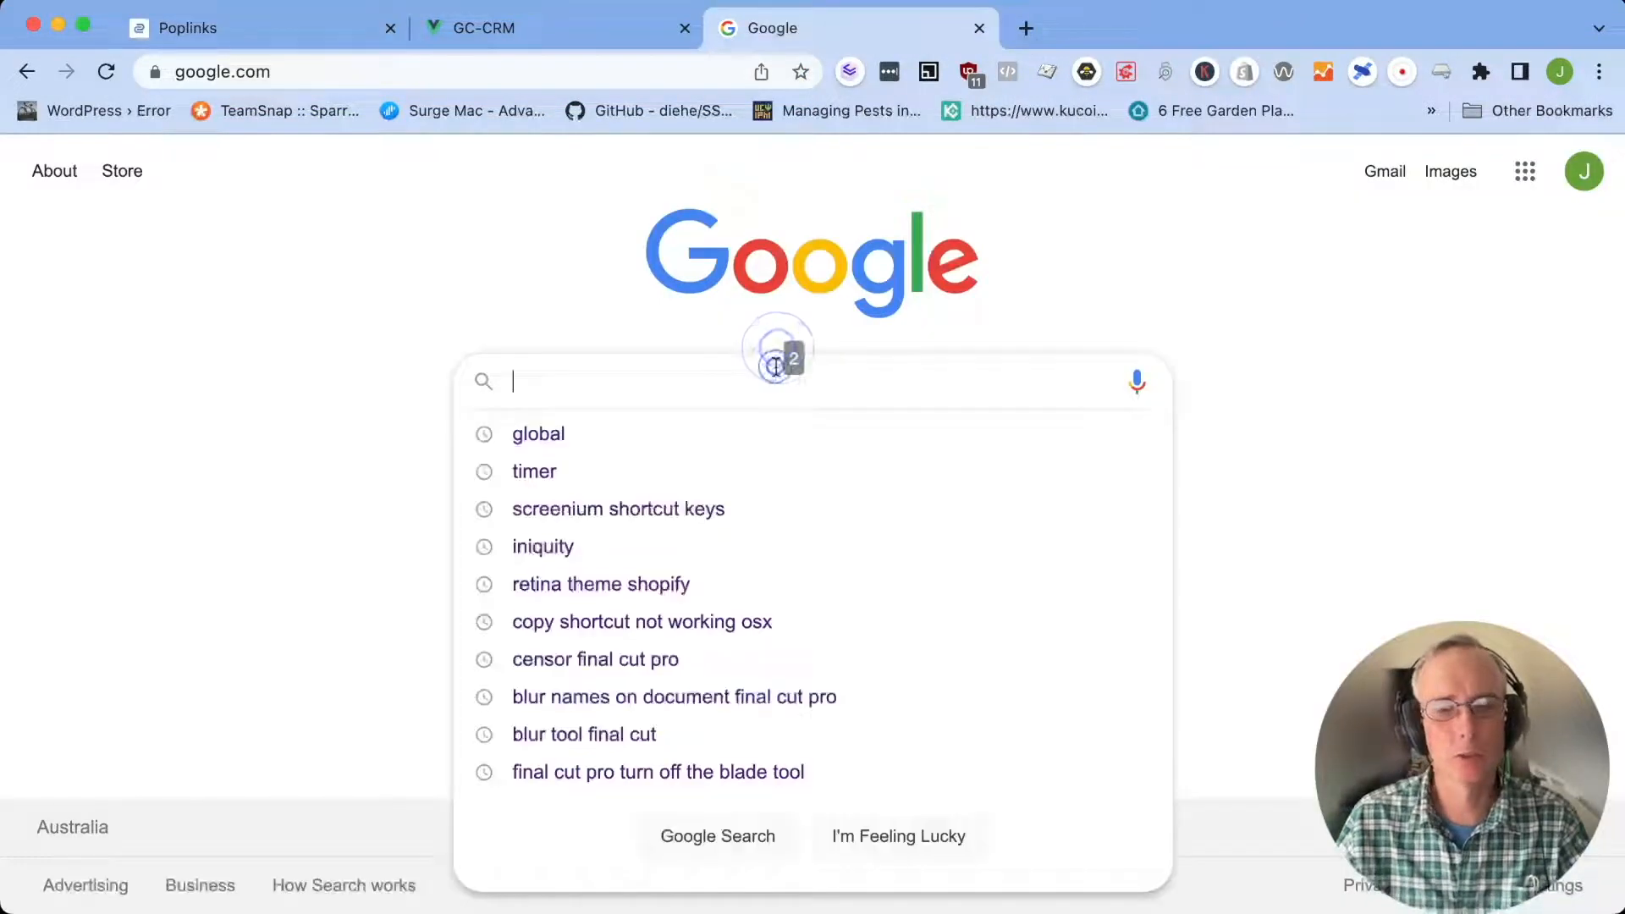
{"action": "type", "text": "stopwatch"}
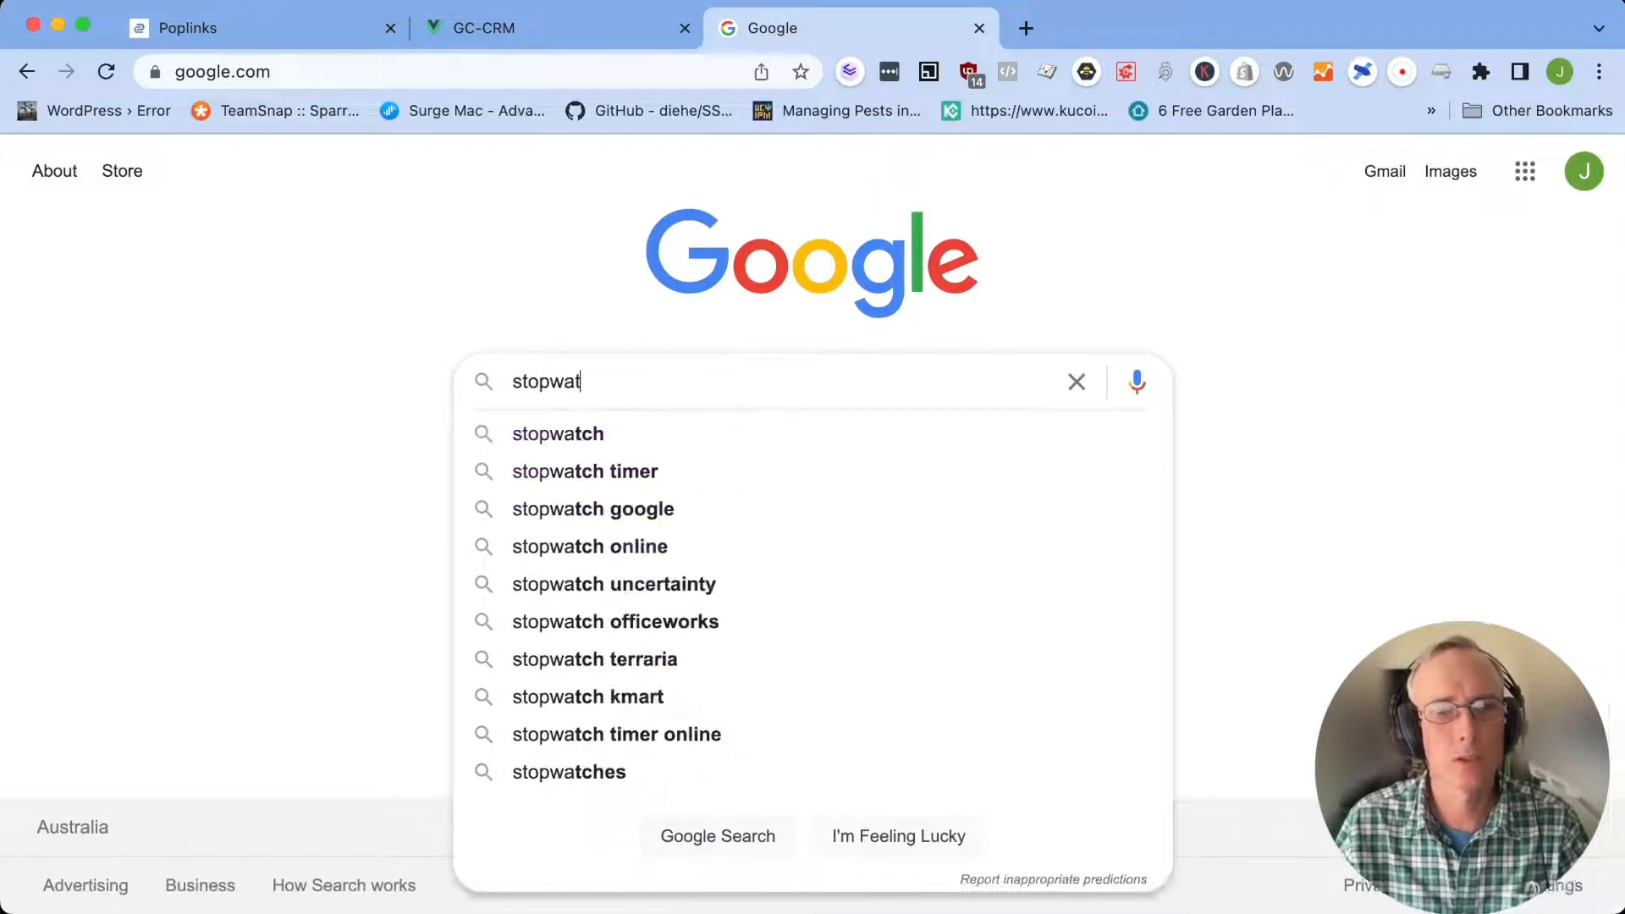
{"action": "key", "text": "Return"}
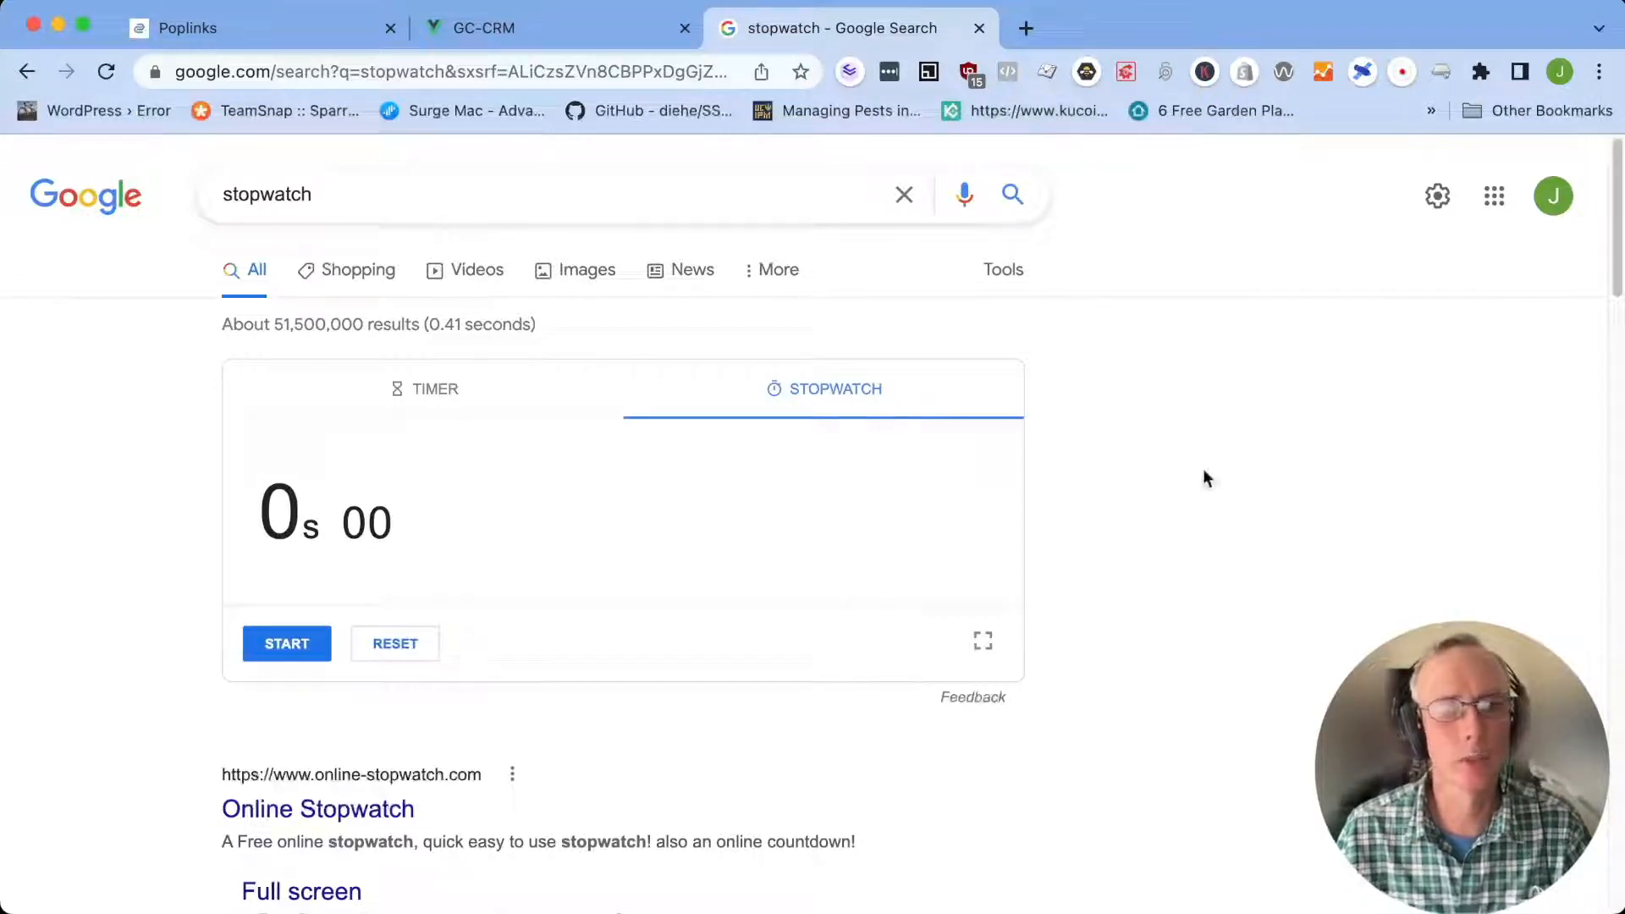
{"action": "left_click", "coordinate": [287, 645]}
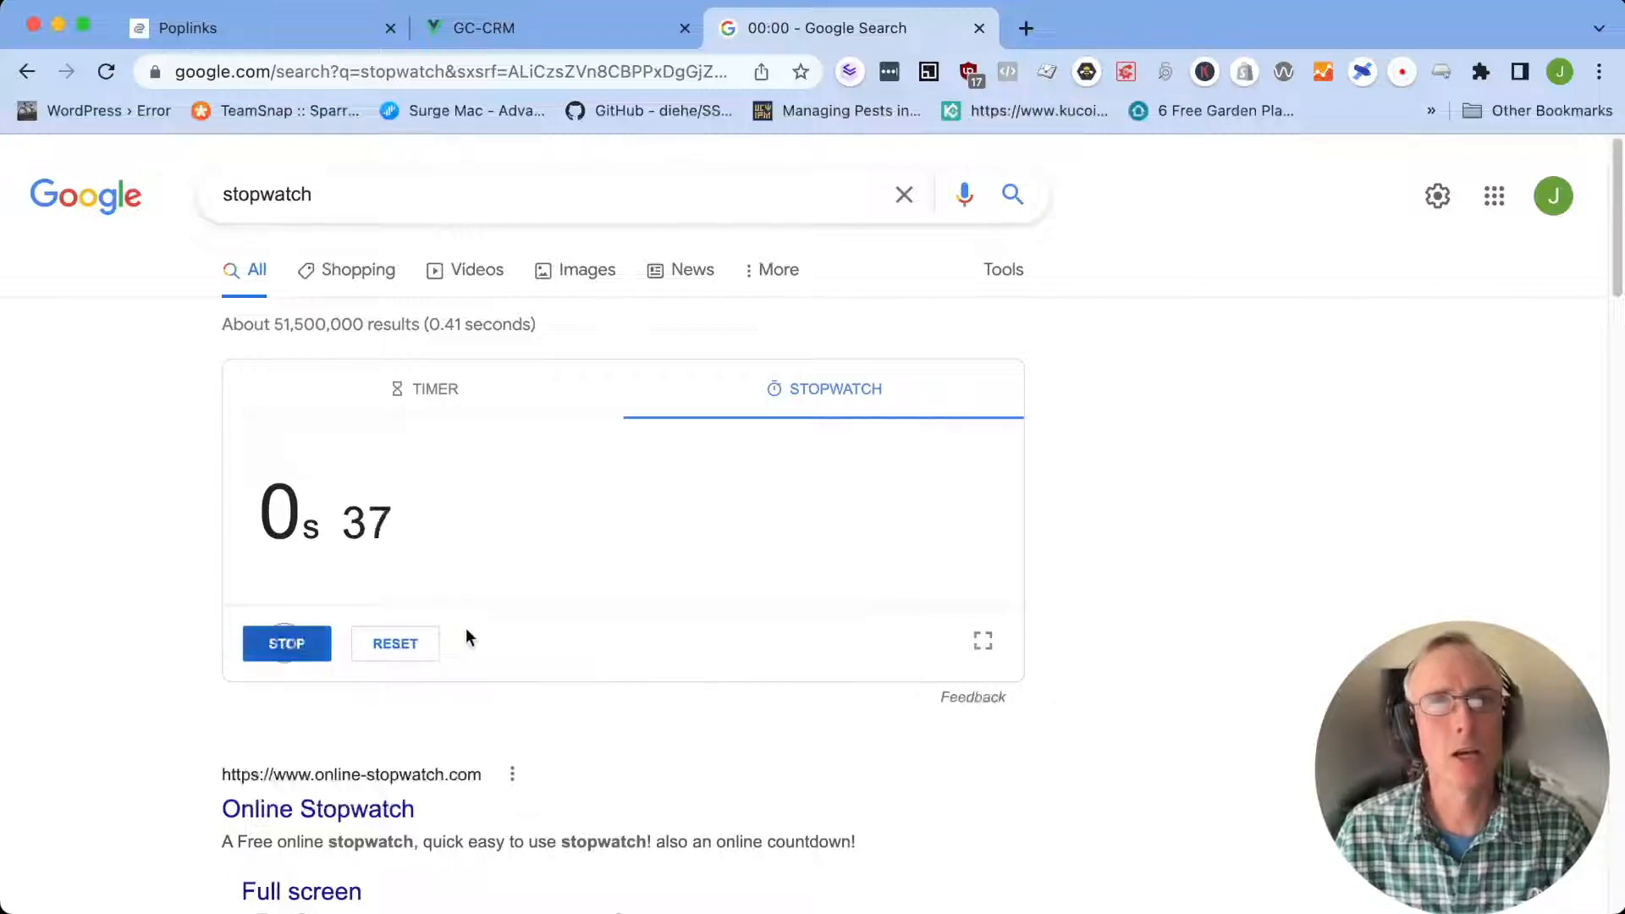
Create a Poplinks lead step named "Test Google Test Lead" in the Default category
{"action": "left_click", "coordinate": [229, 29]}
{"action": "left_click", "coordinate": [422, 493]}
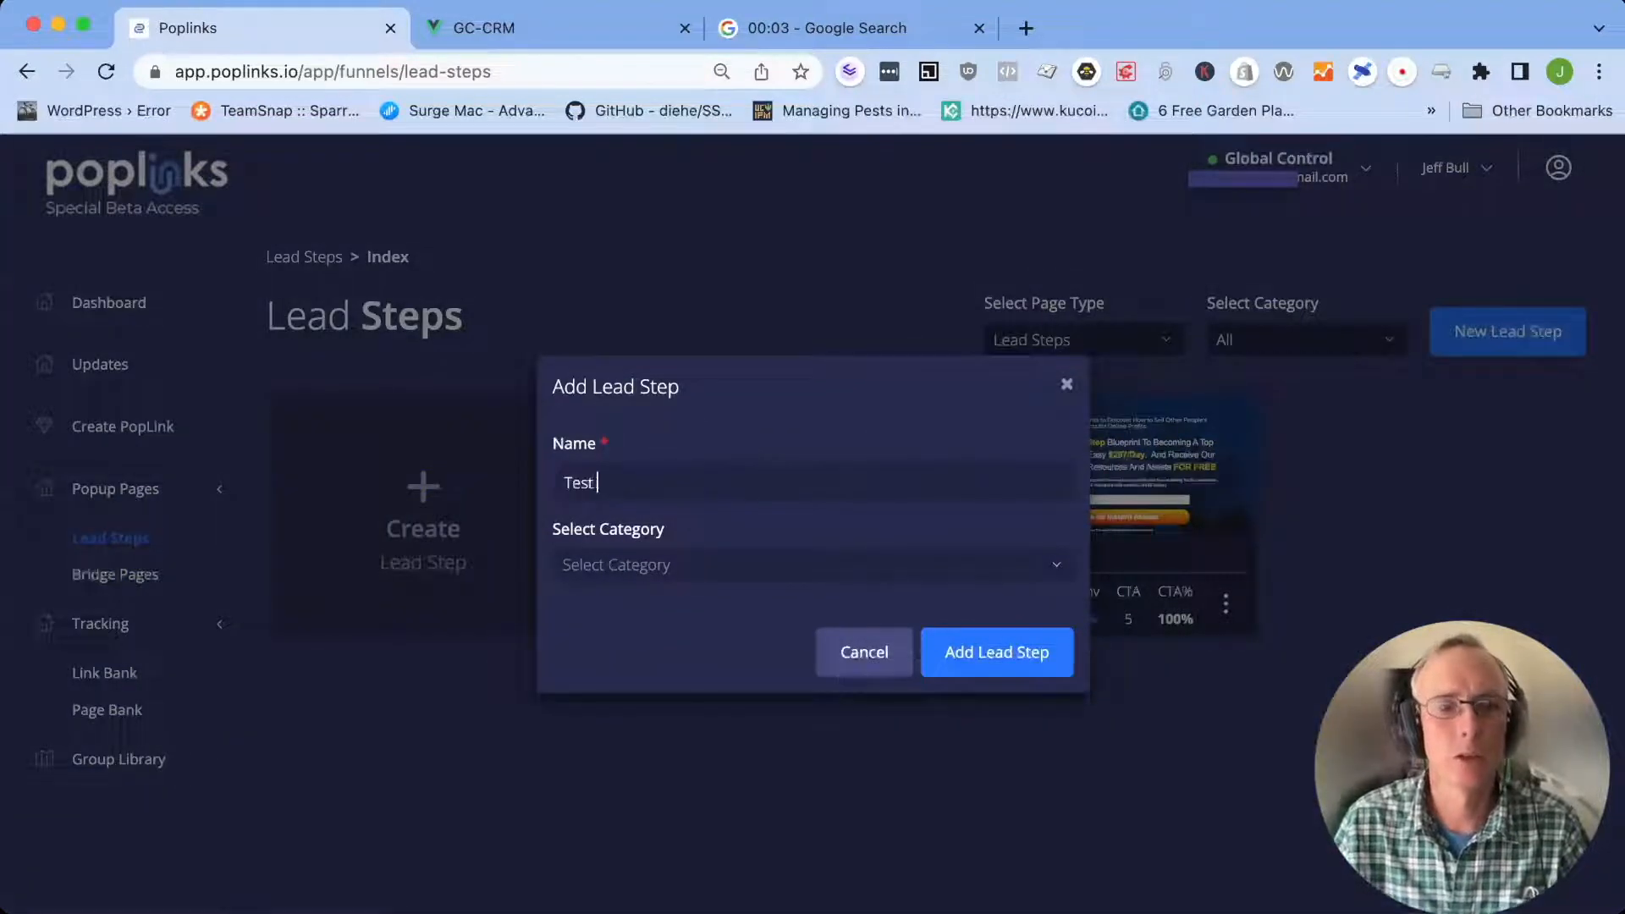
{"action": "type", "text": "Test Google Test Lead"}
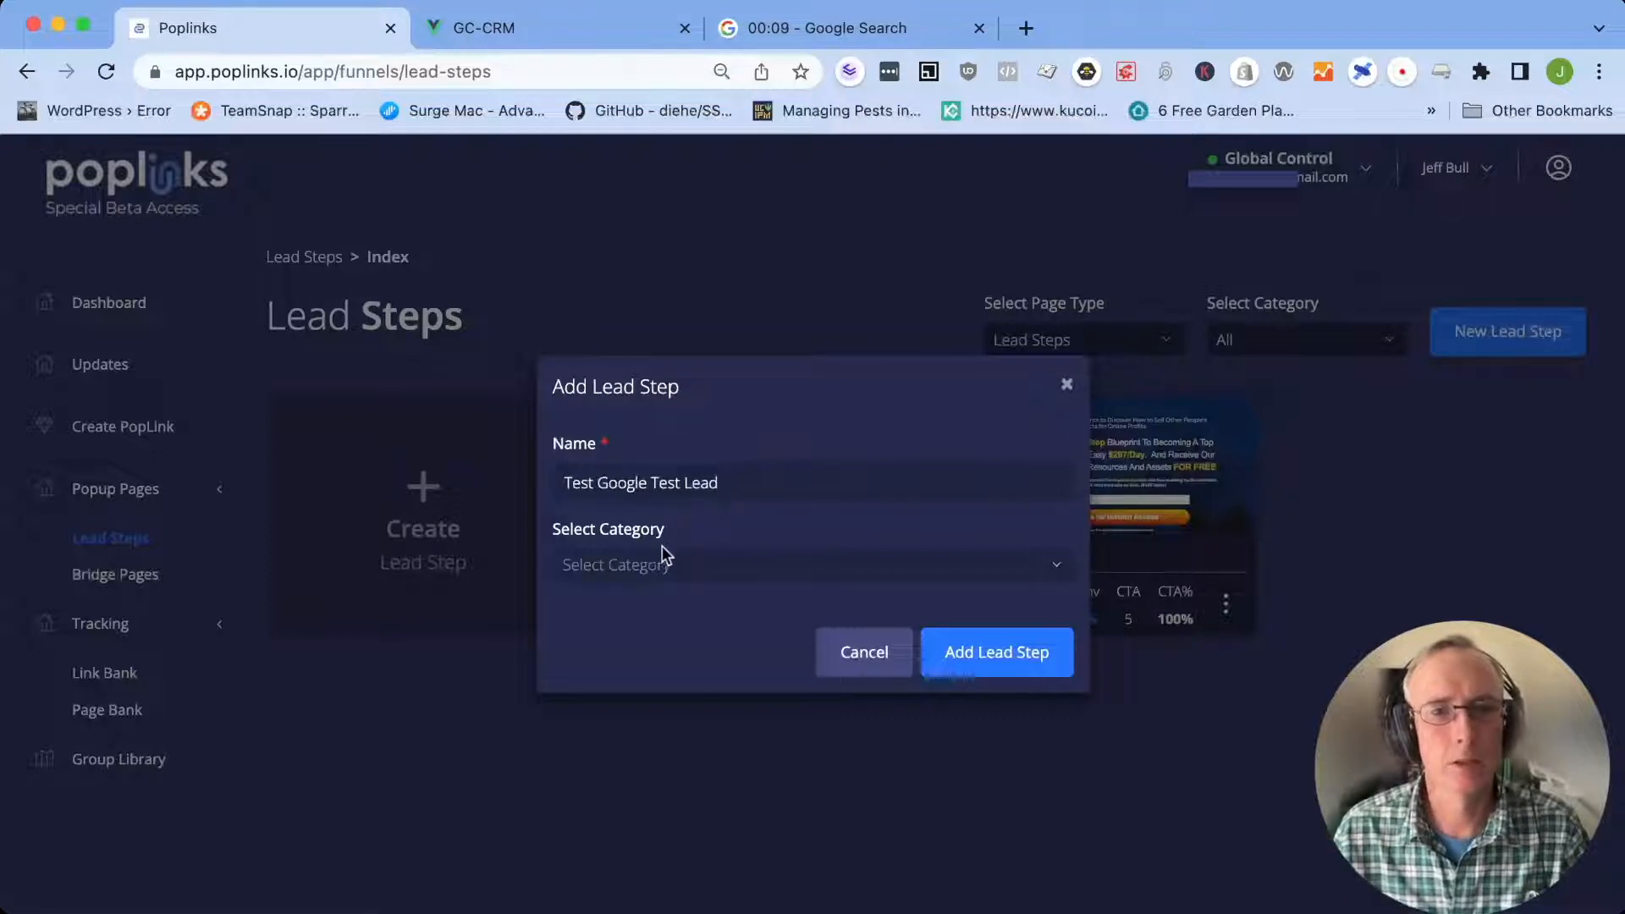
{"action": "left_click", "coordinate": [1059, 573]}
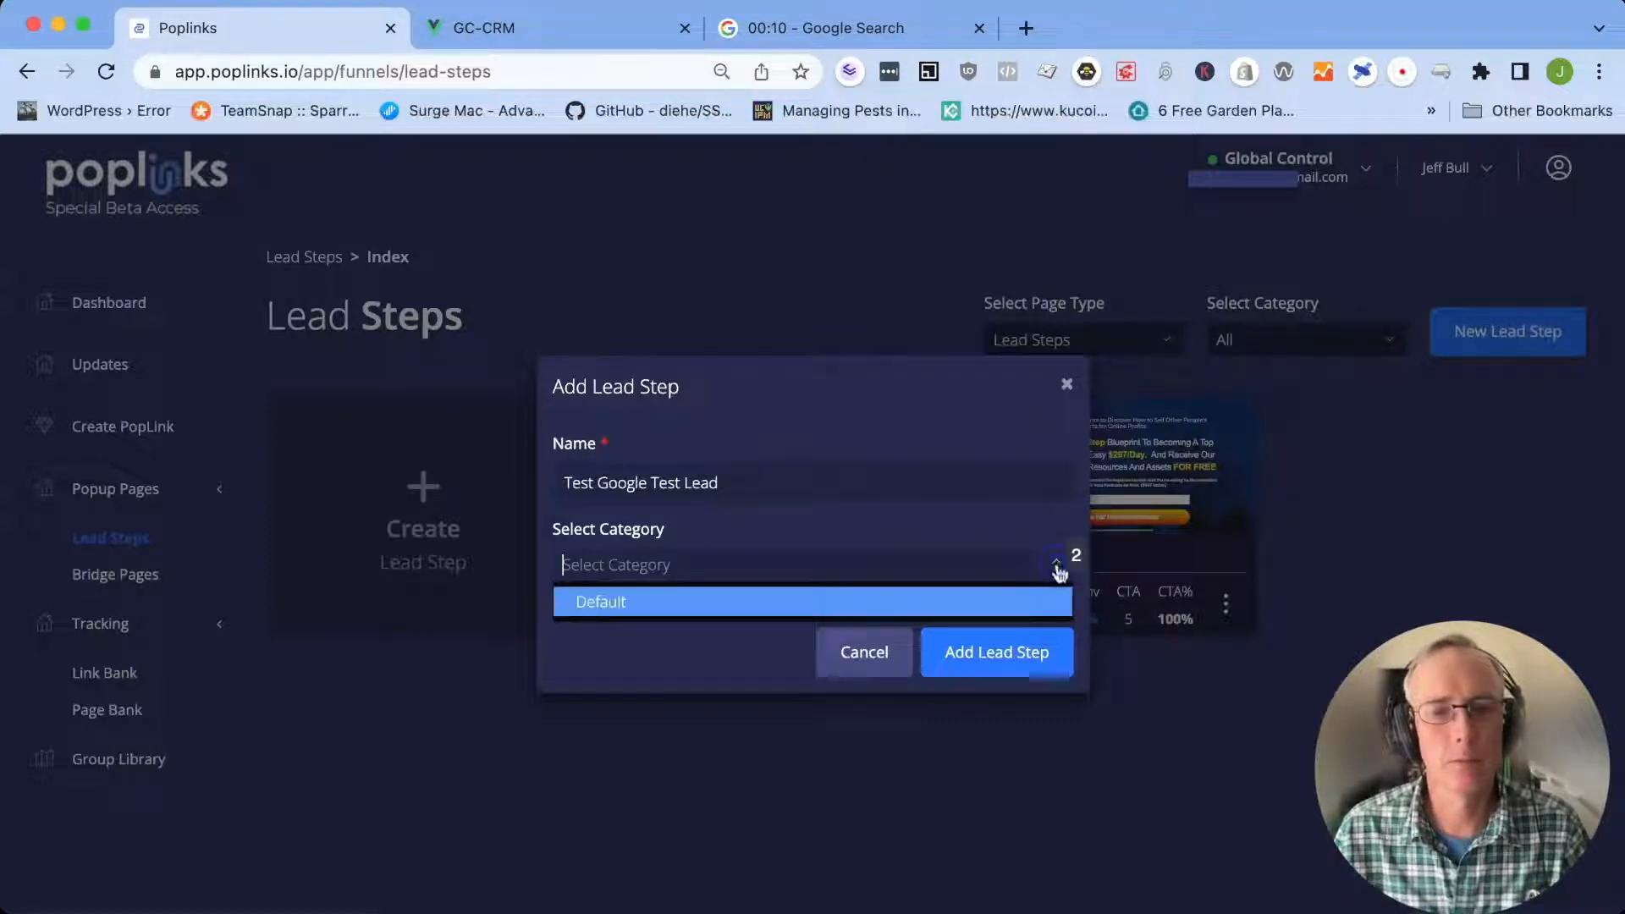
{"action": "left_click", "coordinate": [702, 603]}
{"action": "left_click", "coordinate": [821, 527]}
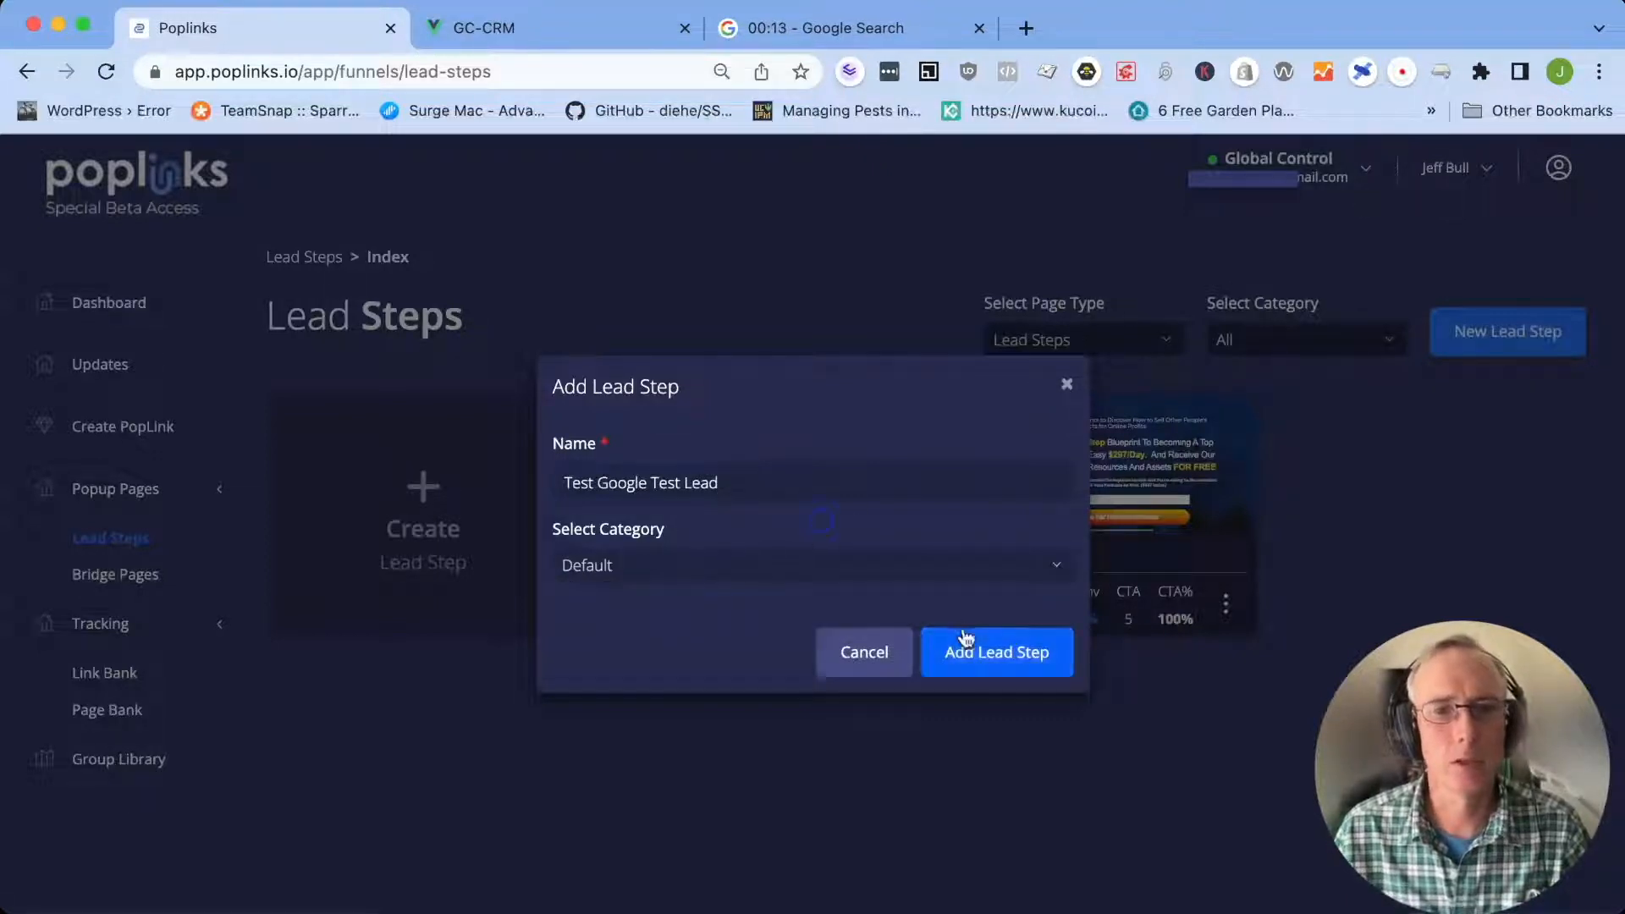
{"action": "left_click", "coordinate": [1016, 654]}
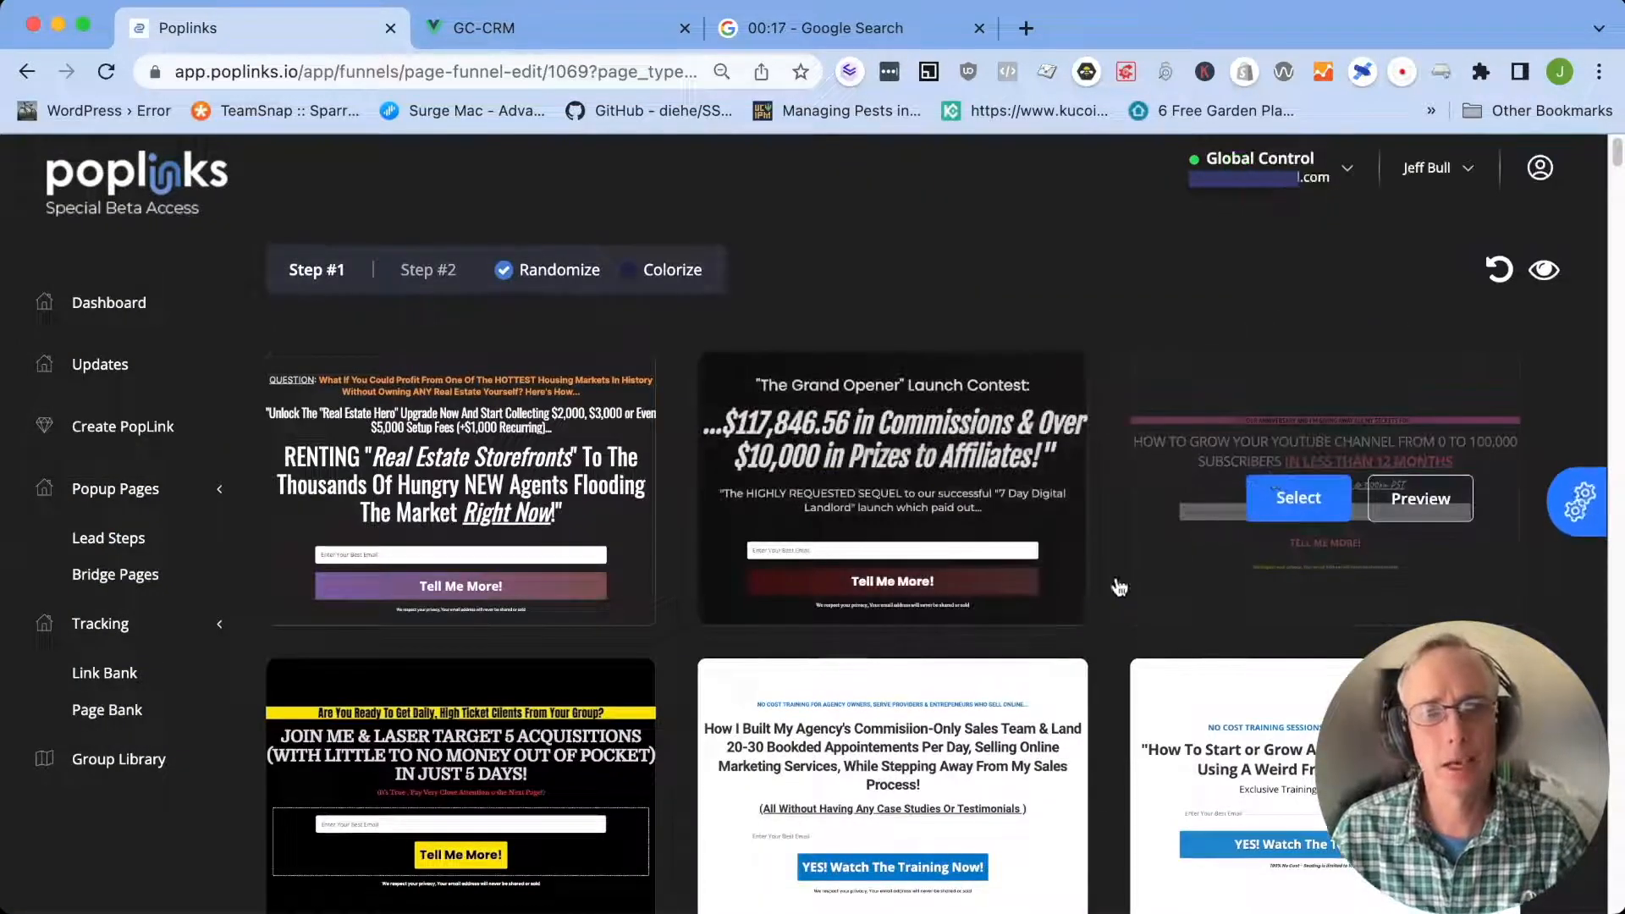
Browse the available opt-in page templates for the new lead step
{"action": "scroll", "coordinate": [1118, 687], "scroll_direction": "down", "scroll_amount": 20}
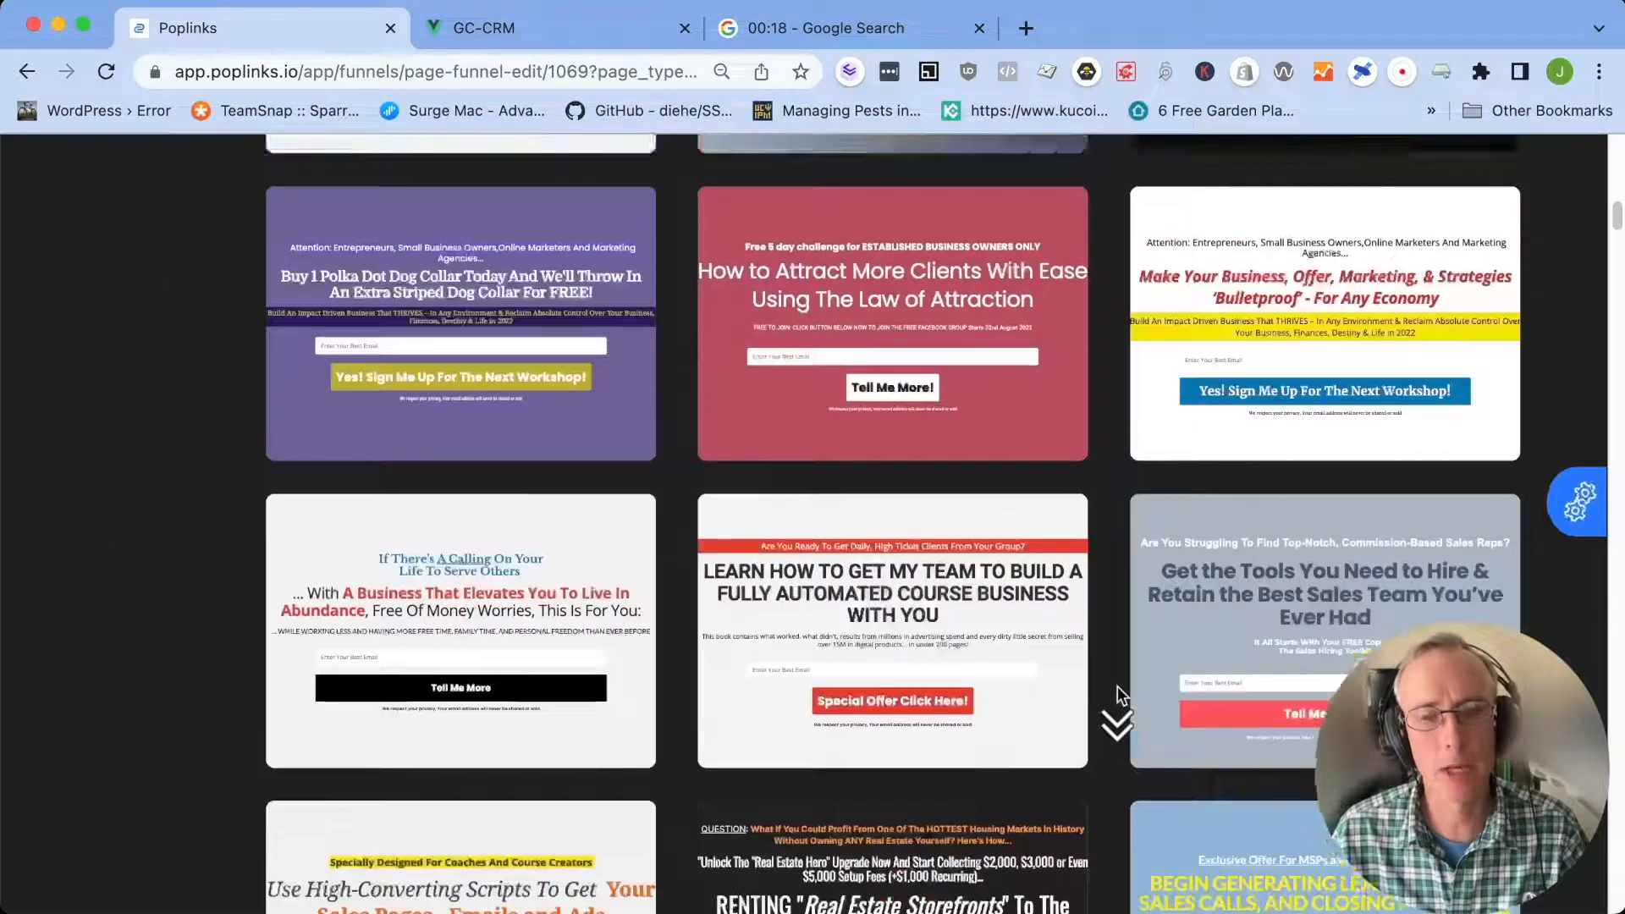
{"action": "scroll", "coordinate": [1117, 686], "scroll_direction": "down", "scroll_amount": 5}
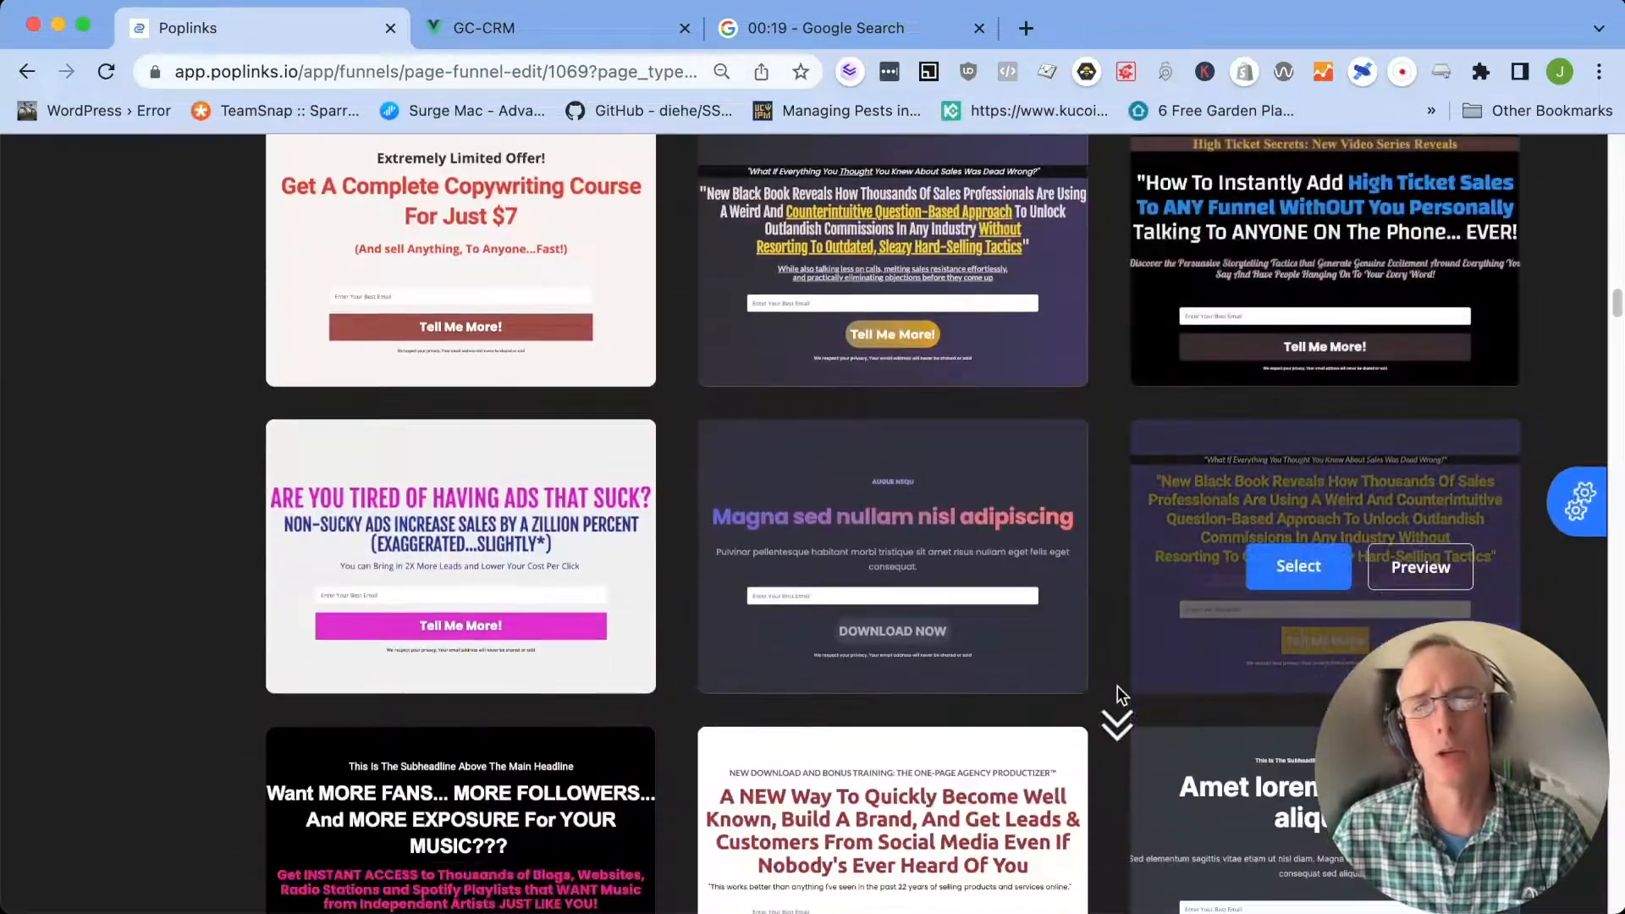
{"action": "scroll", "coordinate": [1118, 685], "scroll_direction": "up", "scroll_amount": 15}
{"action": "scroll", "coordinate": [1116, 684], "scroll_direction": "up", "scroll_amount": 8}
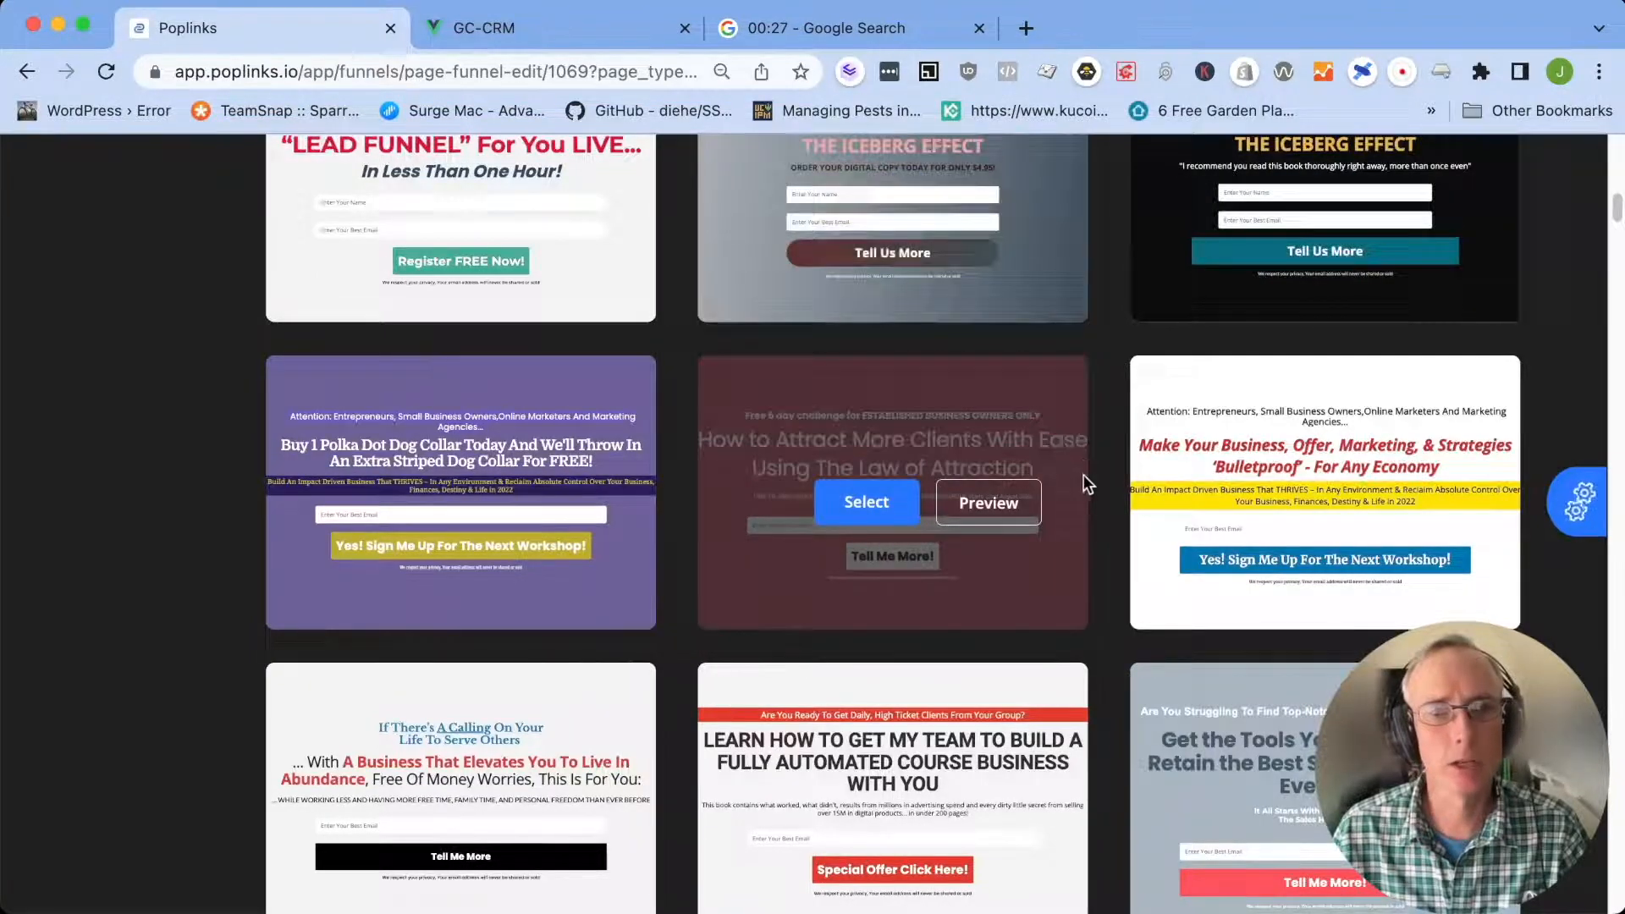
{"action": "scroll", "coordinate": [1083, 478], "scroll_direction": "down", "scroll_amount": 10}
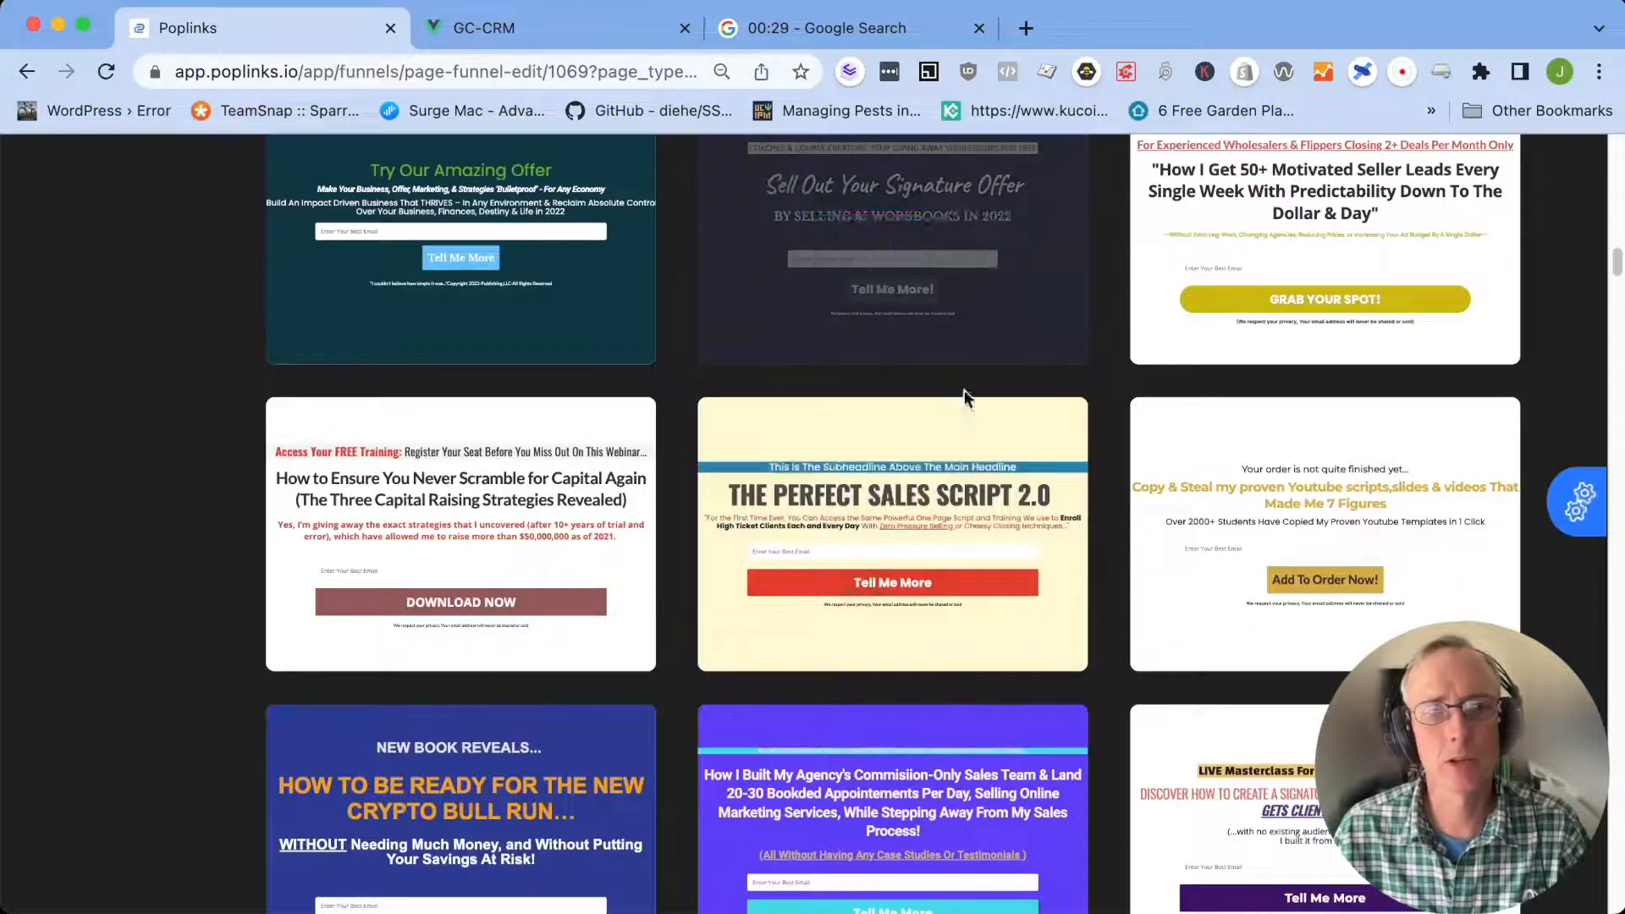
{"action": "scroll", "coordinate": [1058, 474], "scroll_direction": "down", "scroll_amount": 8}
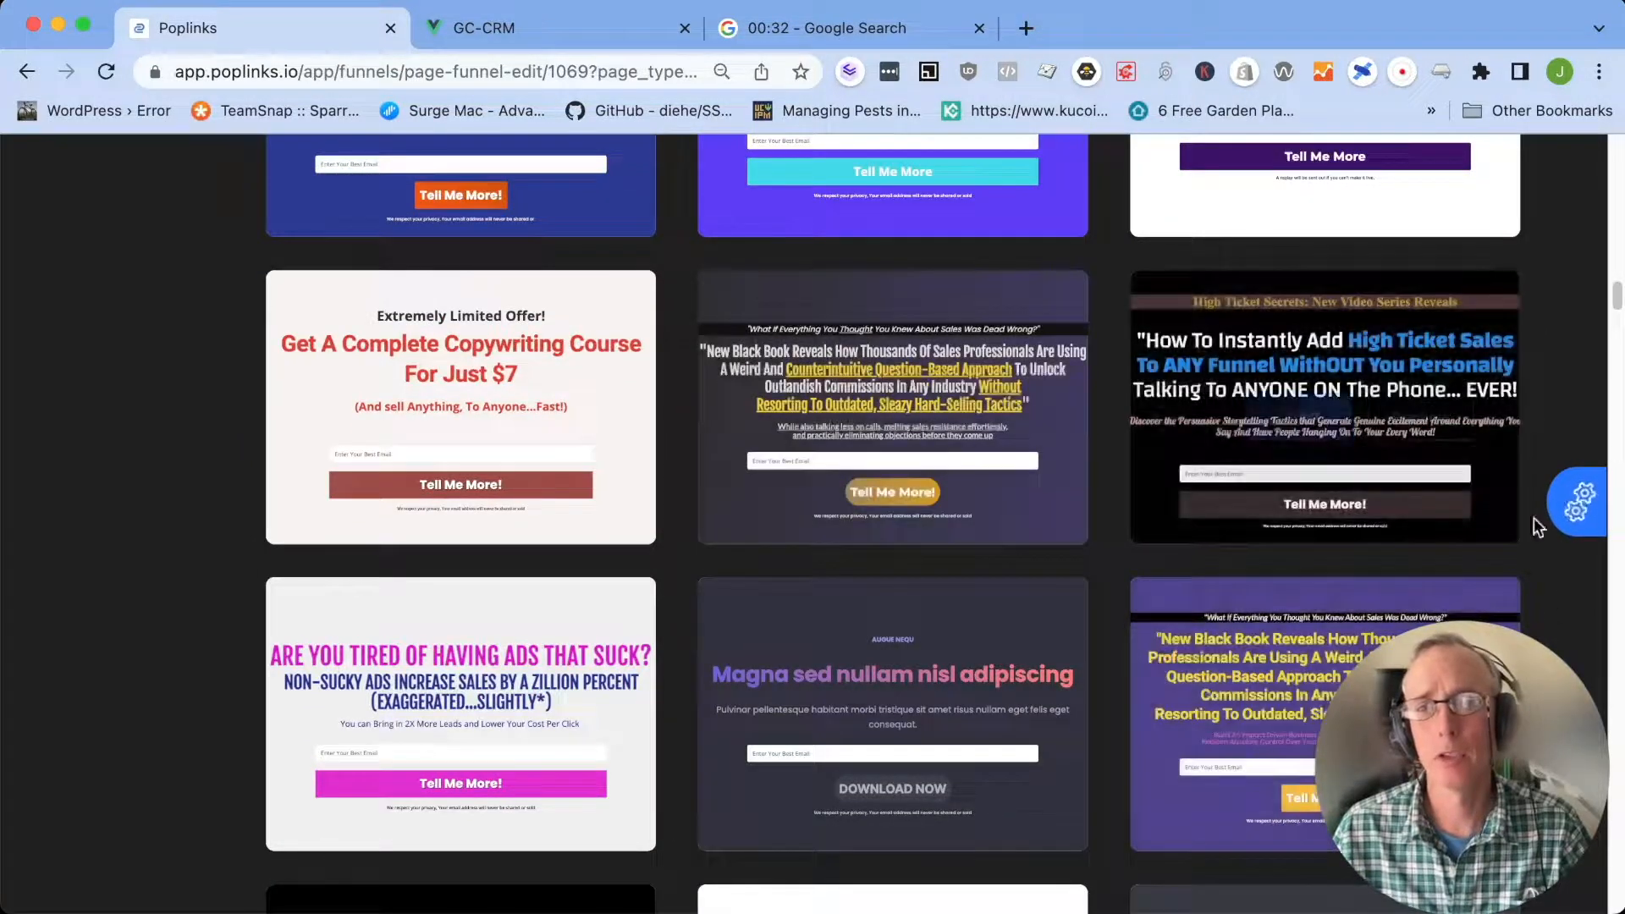
In the Global Editor, set the Call Out Statement to "Attention: Anybody That Wants To Discover How to Sell Other People's Products for Online Profits..."
{"action": "left_click", "coordinate": [1583, 507]}
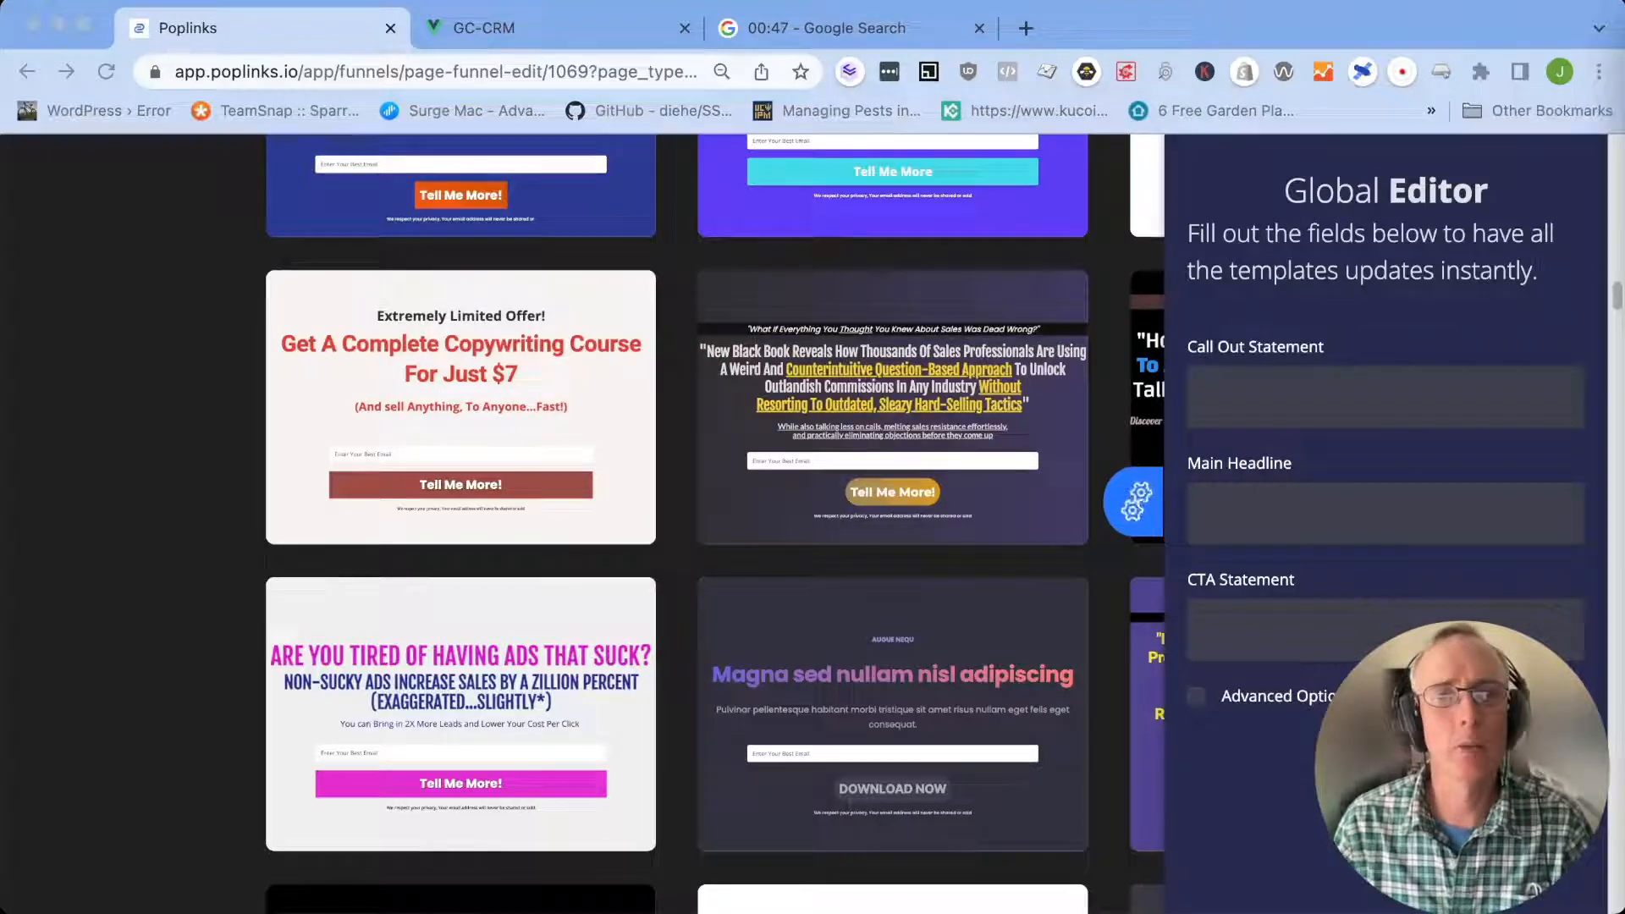
{"action": "left_click", "coordinate": [1234, 386]}
{"action": "type", "text": "Attention: Anybody That Wants To Discover How to Sell Other People’s Products for Online Profits..."}
Enter headline "Finally Discover The 3-Step Blueprint To Becoming A Top Affiliate That Makes An Easy $297/Day. And Receive Our Secret Software, Tools, Resources And Assets FOR FREE!"
{"action": "left_click", "coordinate": [1251, 518]}
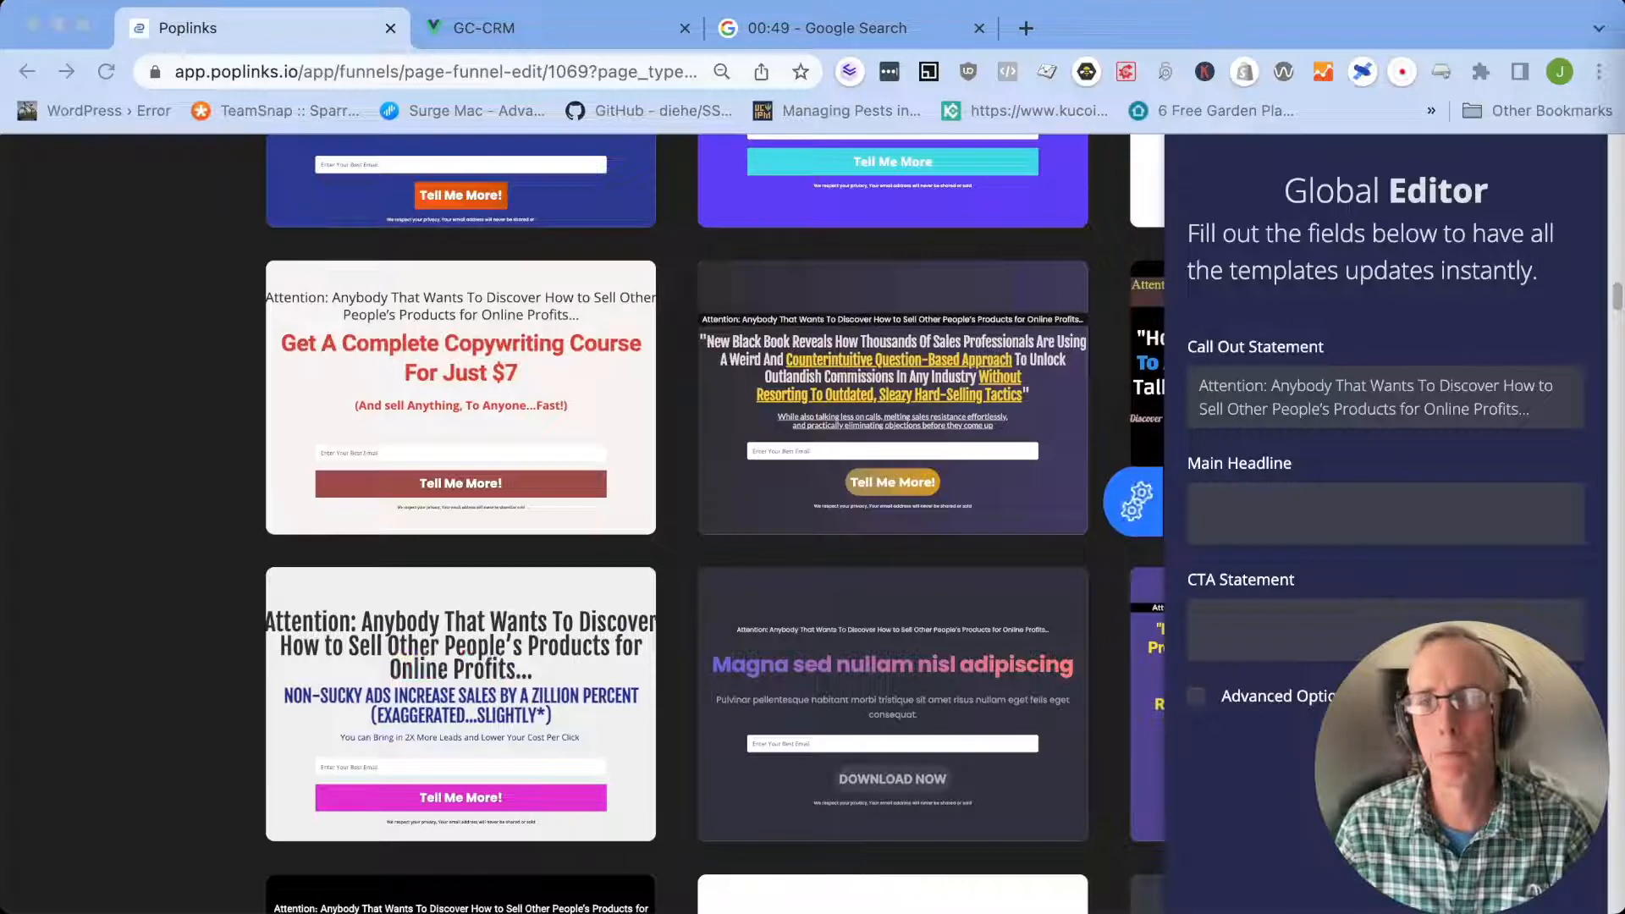
{"action": "left_click", "coordinate": [1328, 511]}
{"action": "key", "text": "super+v"}
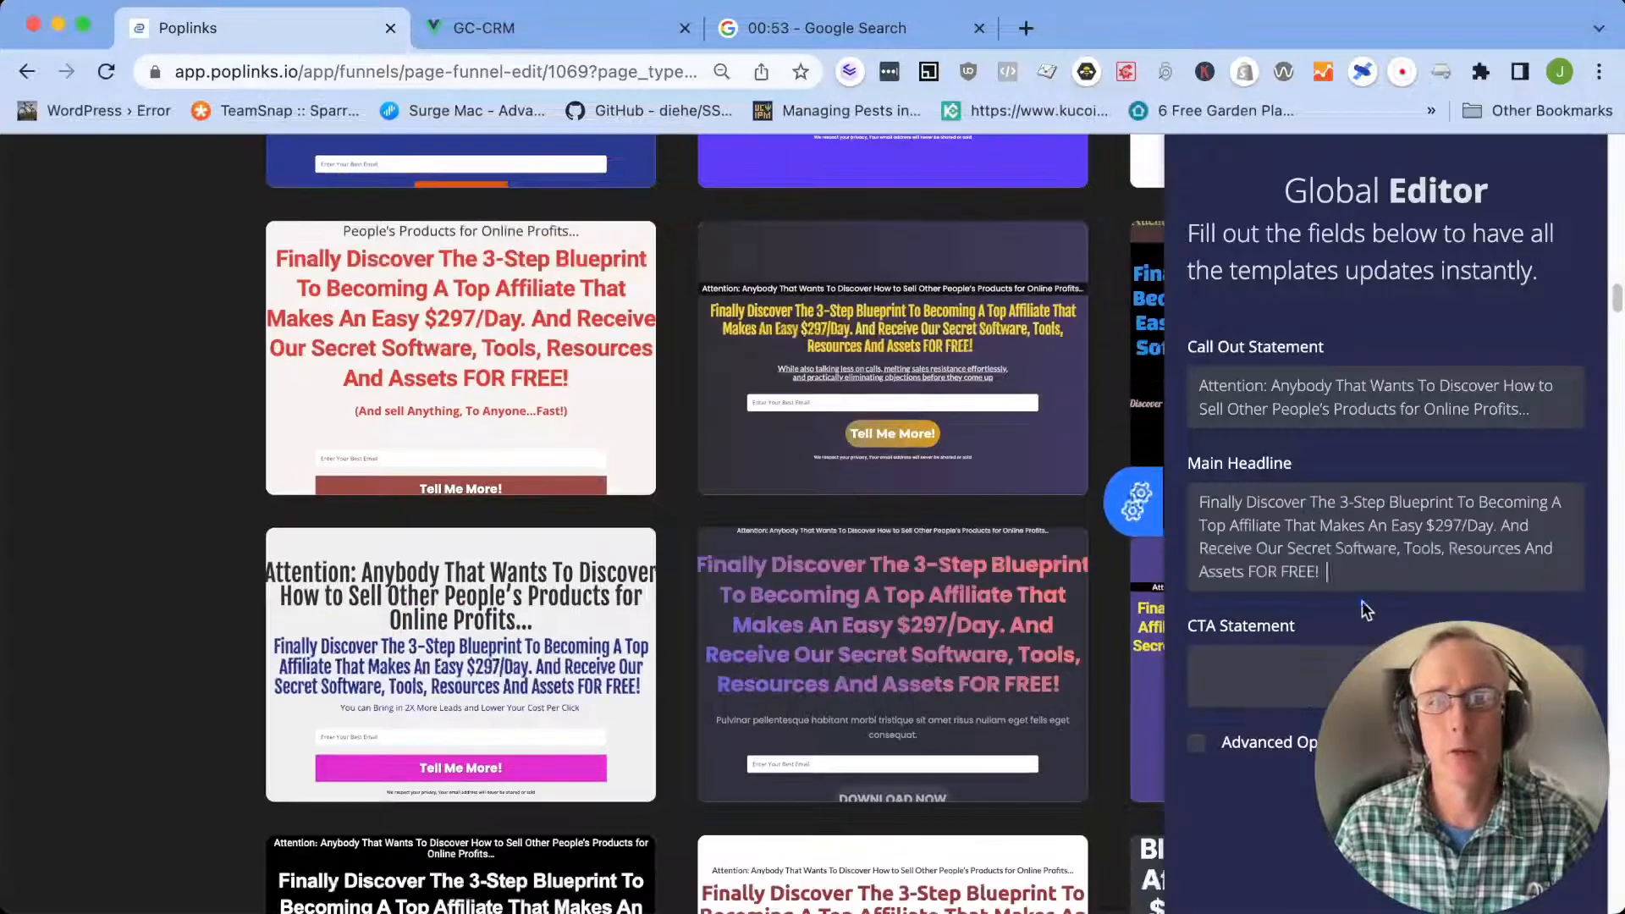
Enter the CTA Statement that begins "We're Also Going To Approve Your Link To Promote The PopLinks Launch" and ends "($997 Value)"
{"action": "left_click", "coordinate": [1367, 660]}
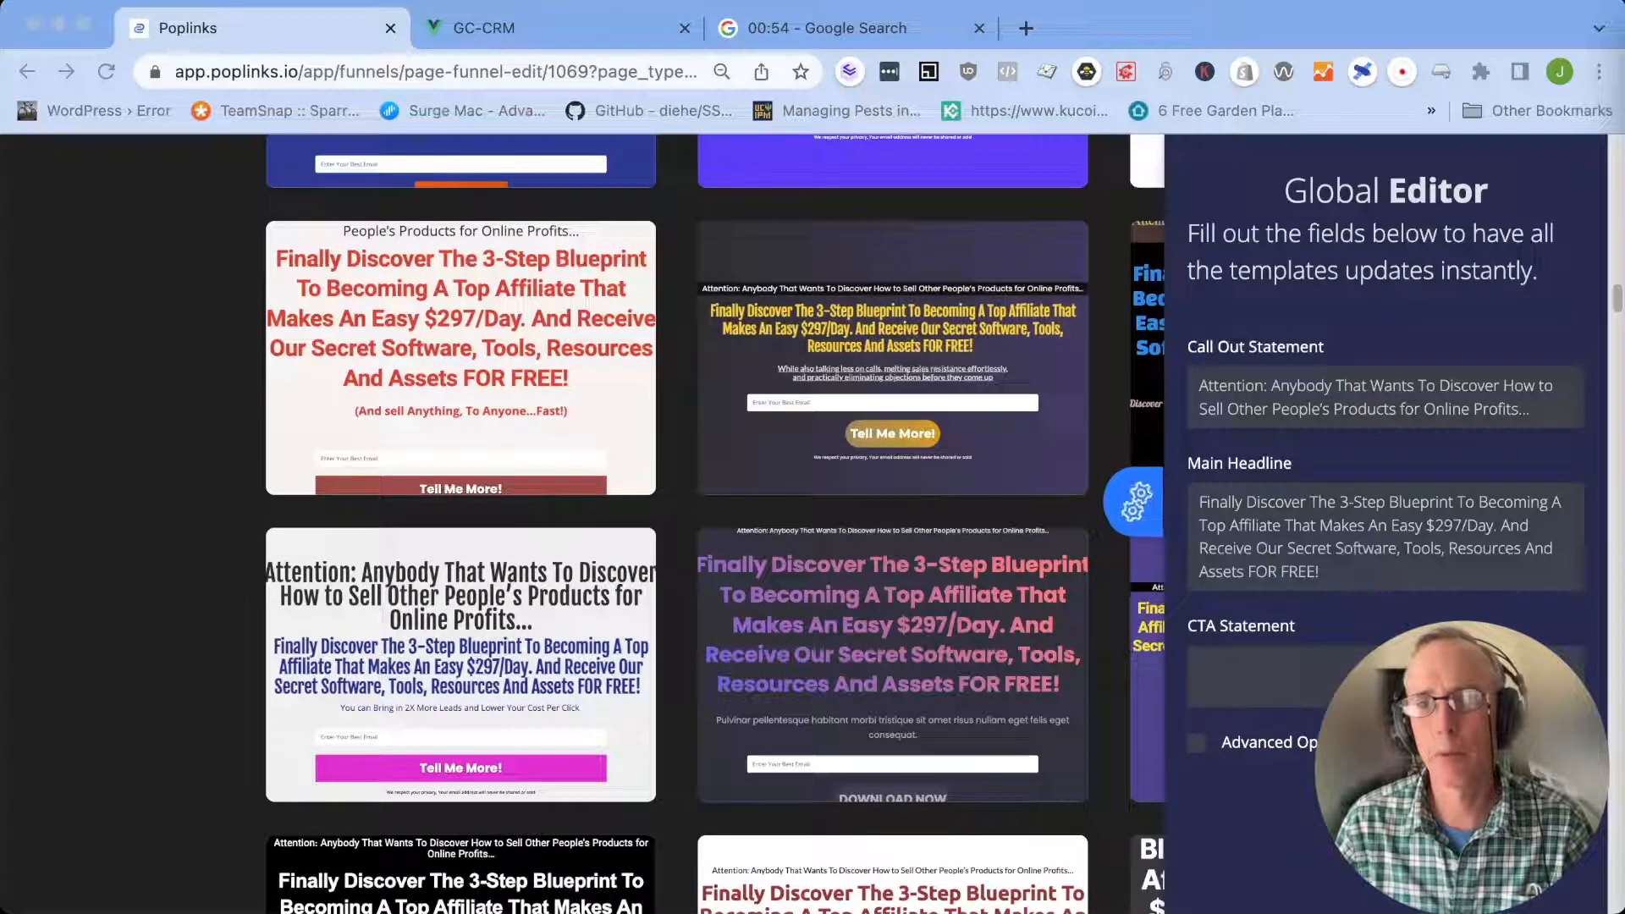
{"action": "left_click", "coordinate": [1297, 705]}
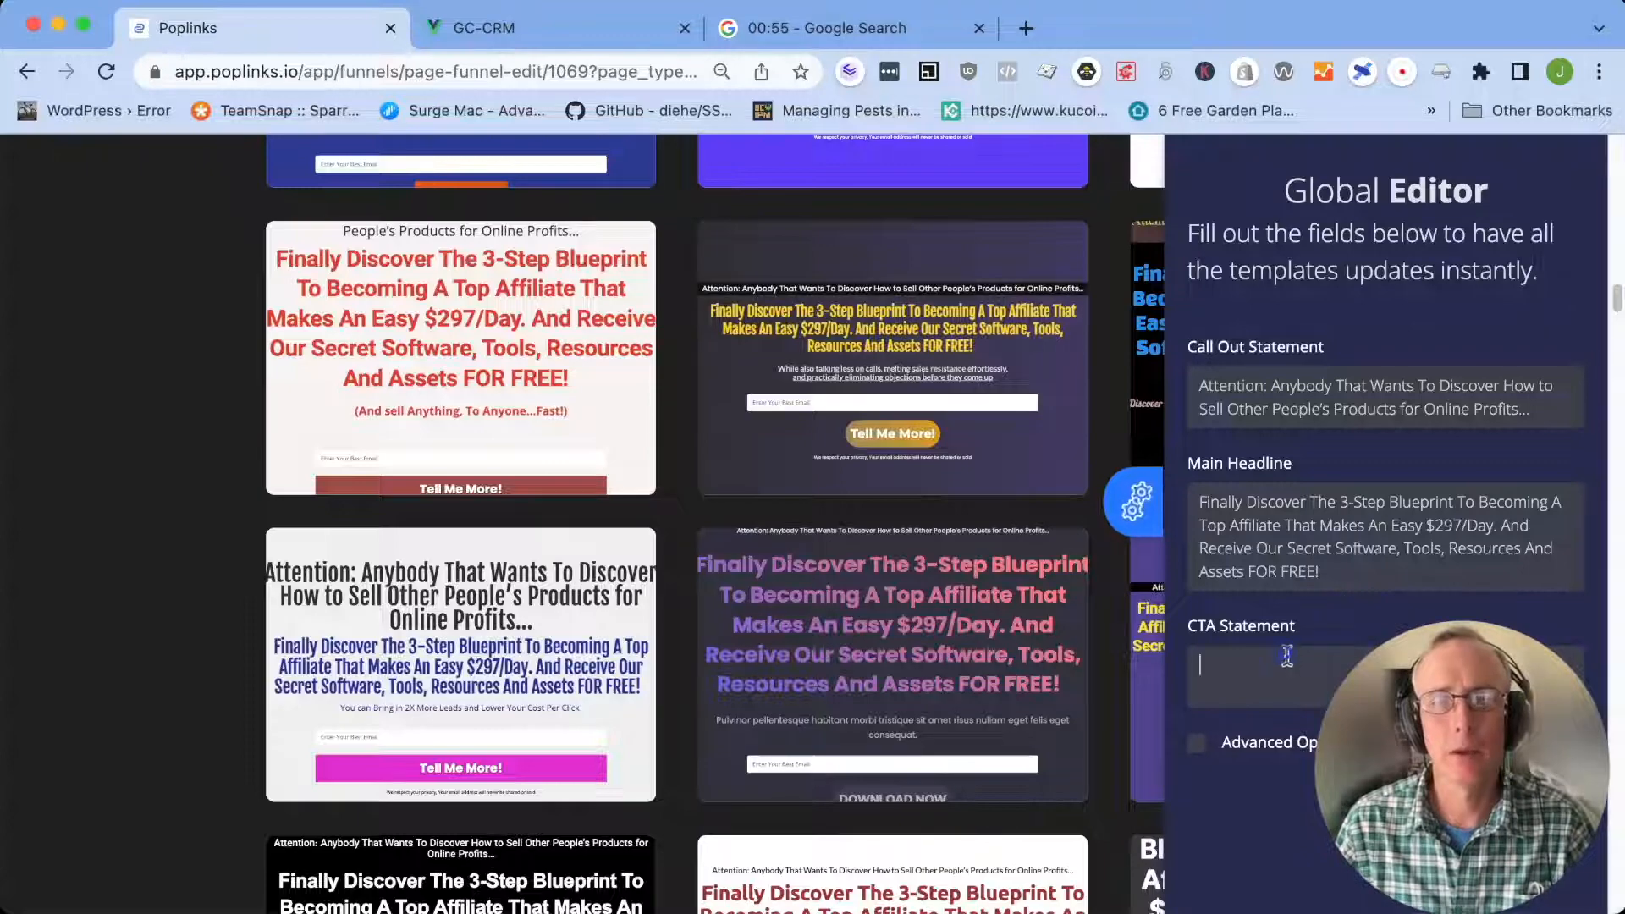
{"action": "type", "text": "We're Also Going To Approve Your Link To Promote The PopLinks Launch And You're Going To Discover How To Build A List To Sell Your Products As Well. ($997 Value)"}
Enable the Global Editor's advanced options and set the button text to "Click Here For Instant Access"
{"action": "left_click", "coordinate": [1196, 789]}
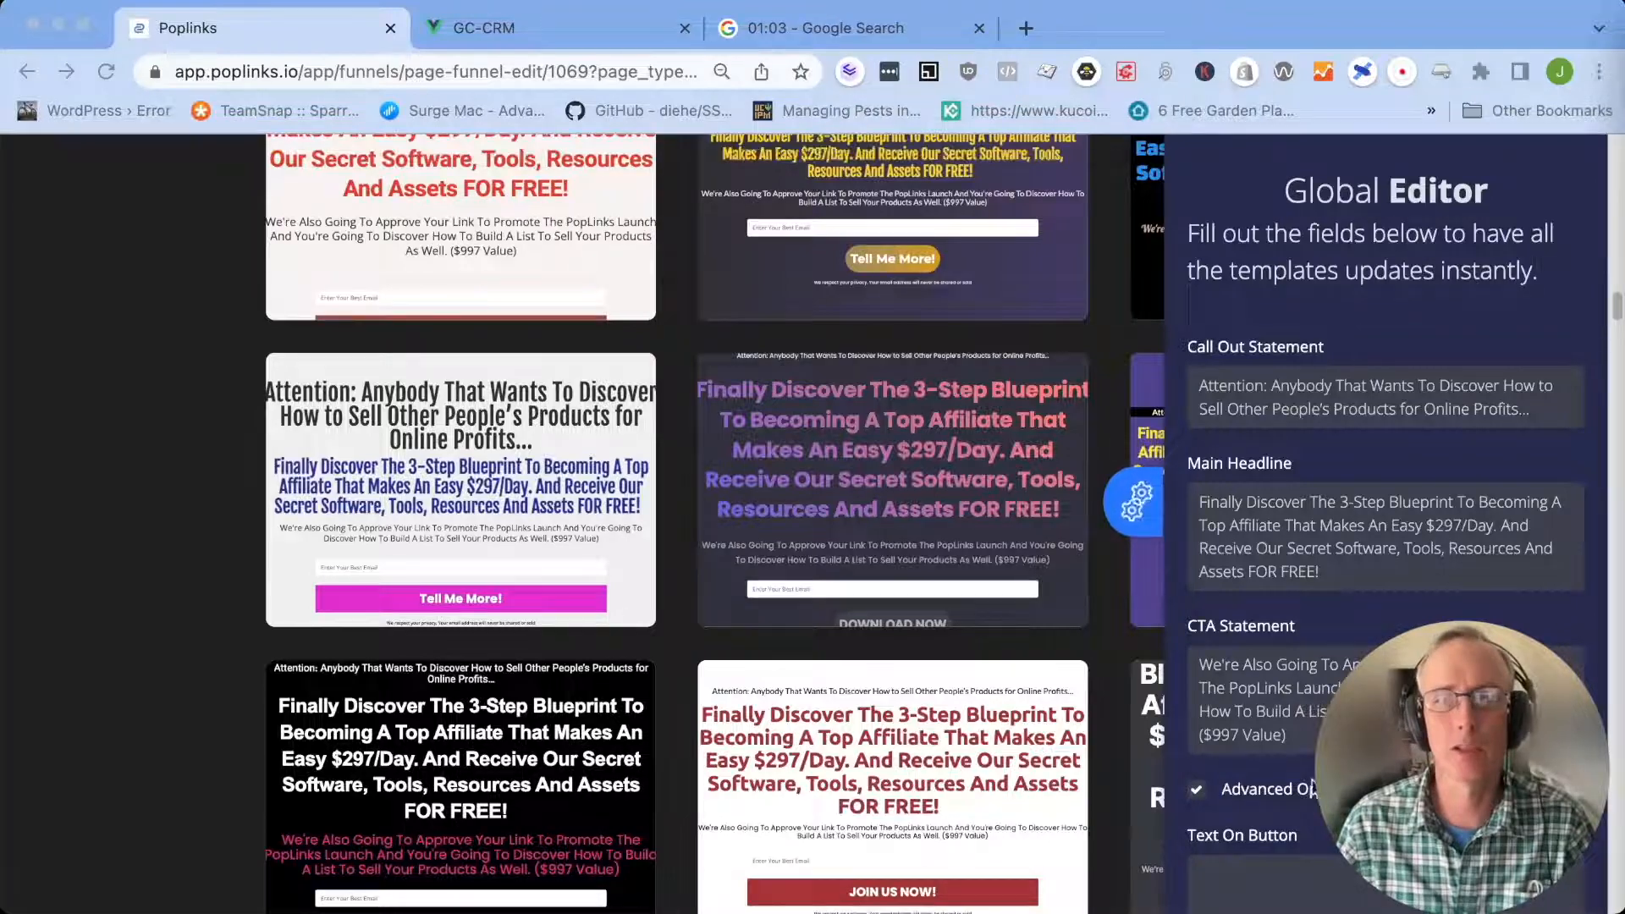
{"action": "scroll", "coordinate": [889, 525], "scroll_direction": "down", "scroll_amount": 3}
{"action": "scroll", "coordinate": [889, 525], "scroll_direction": "up", "scroll_amount": 3}
{"action": "scroll", "coordinate": [888, 524], "scroll_direction": "down", "scroll_amount": 2}
{"action": "scroll", "coordinate": [1262, 830], "scroll_direction": "down", "scroll_amount": 10}
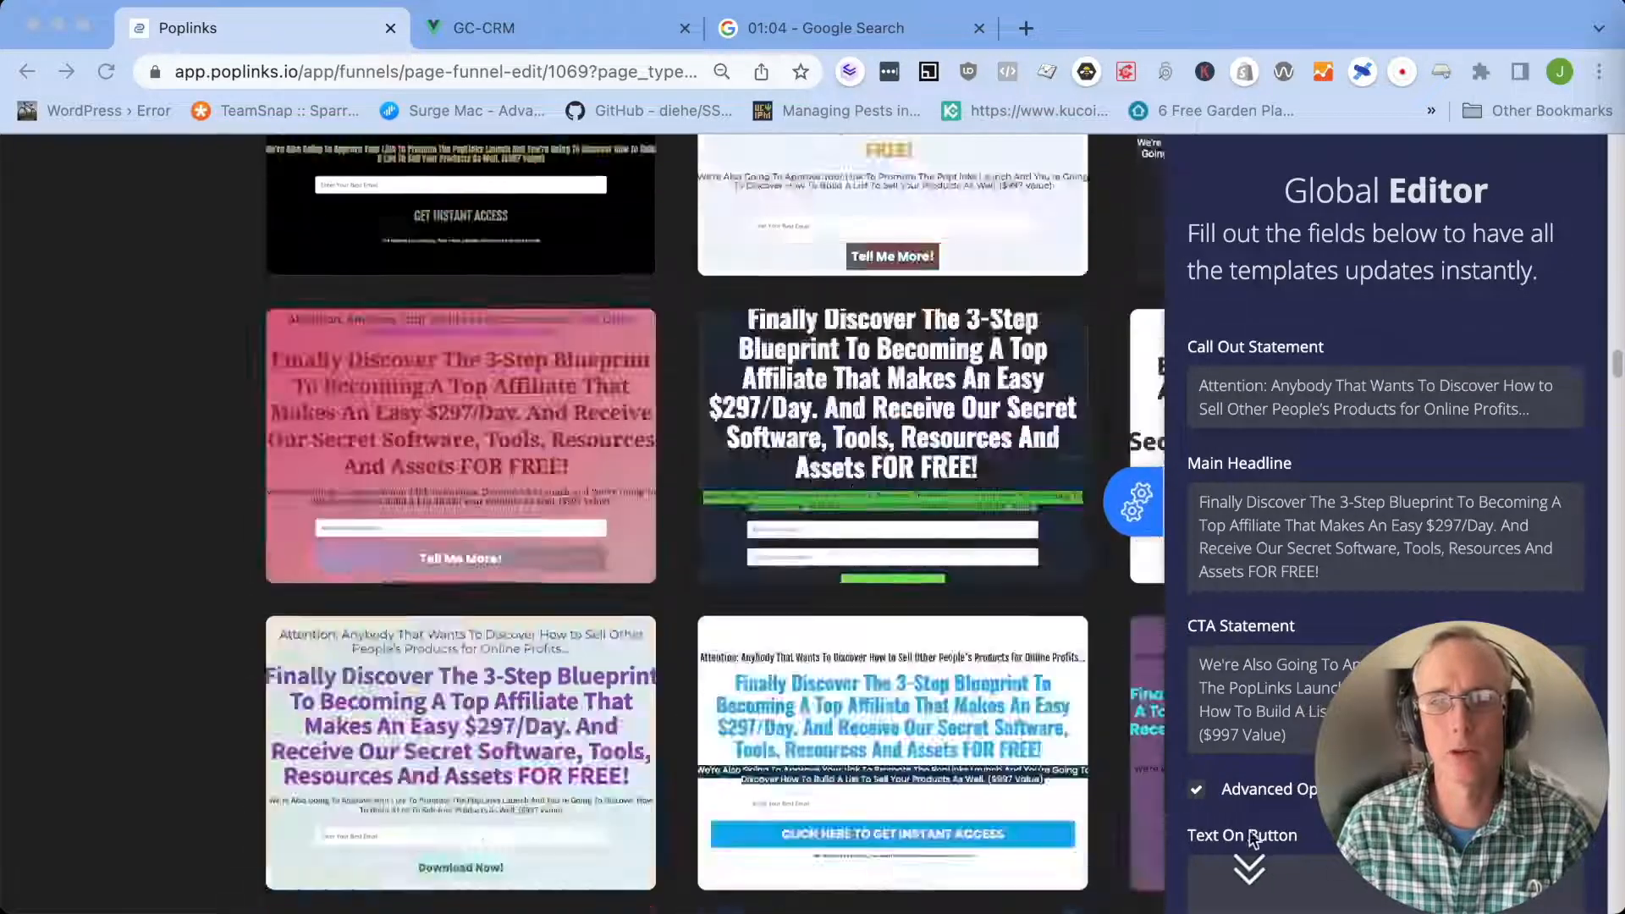
{"action": "scroll", "coordinate": [889, 524], "scroll_direction": "down", "scroll_amount": 5}
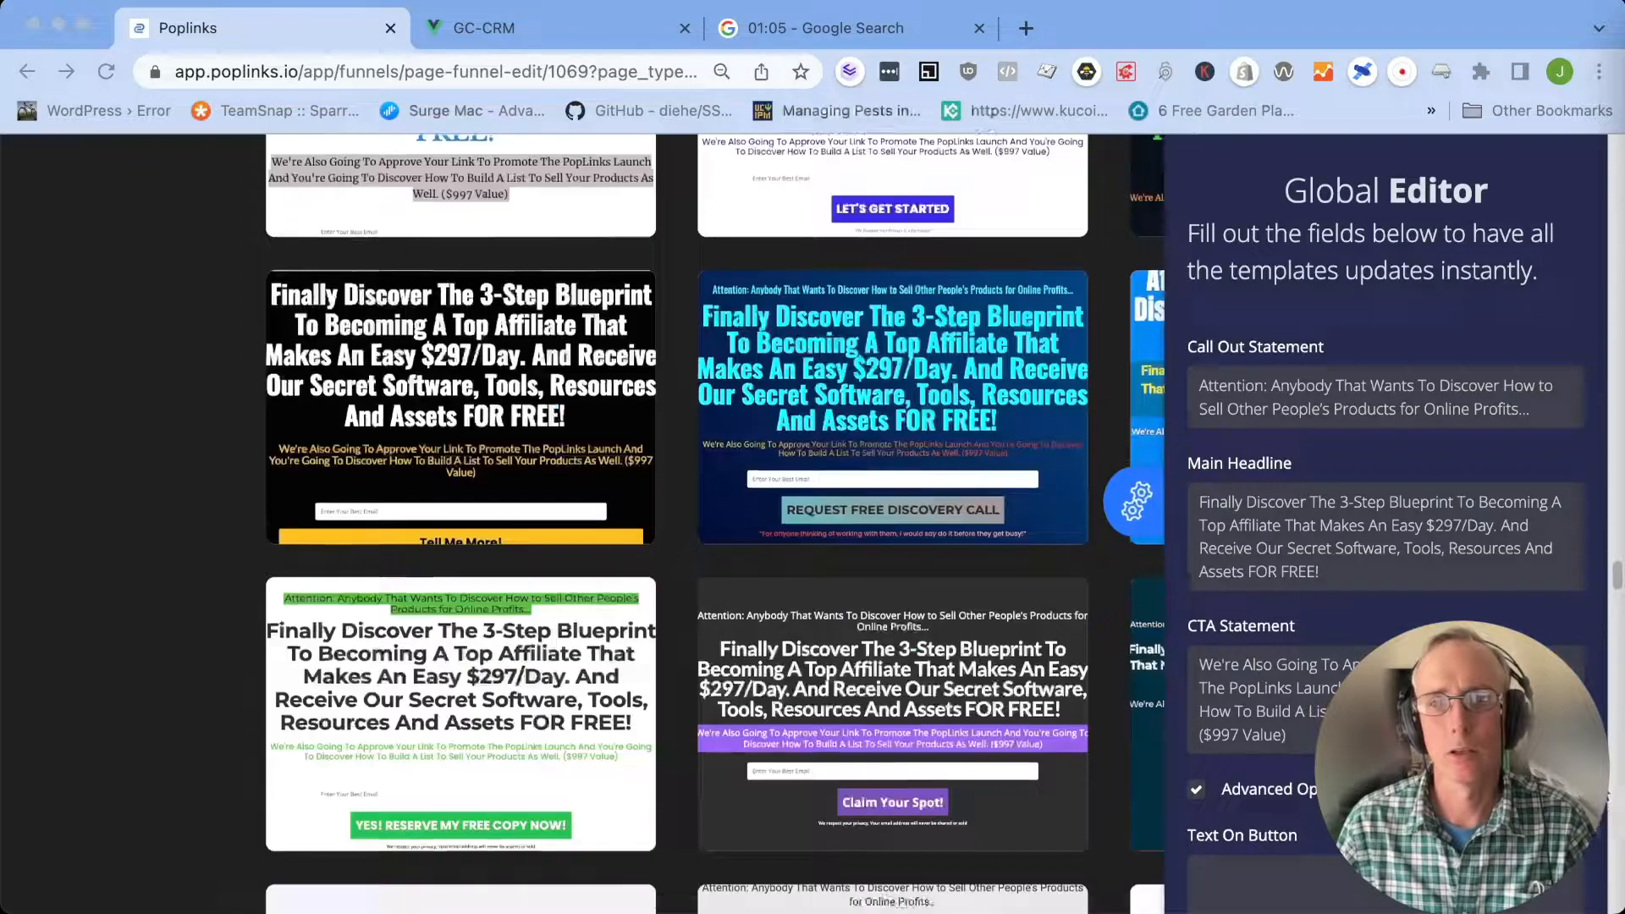
{"action": "scroll", "coordinate": [889, 525], "scroll_direction": "down", "scroll_amount": 5}
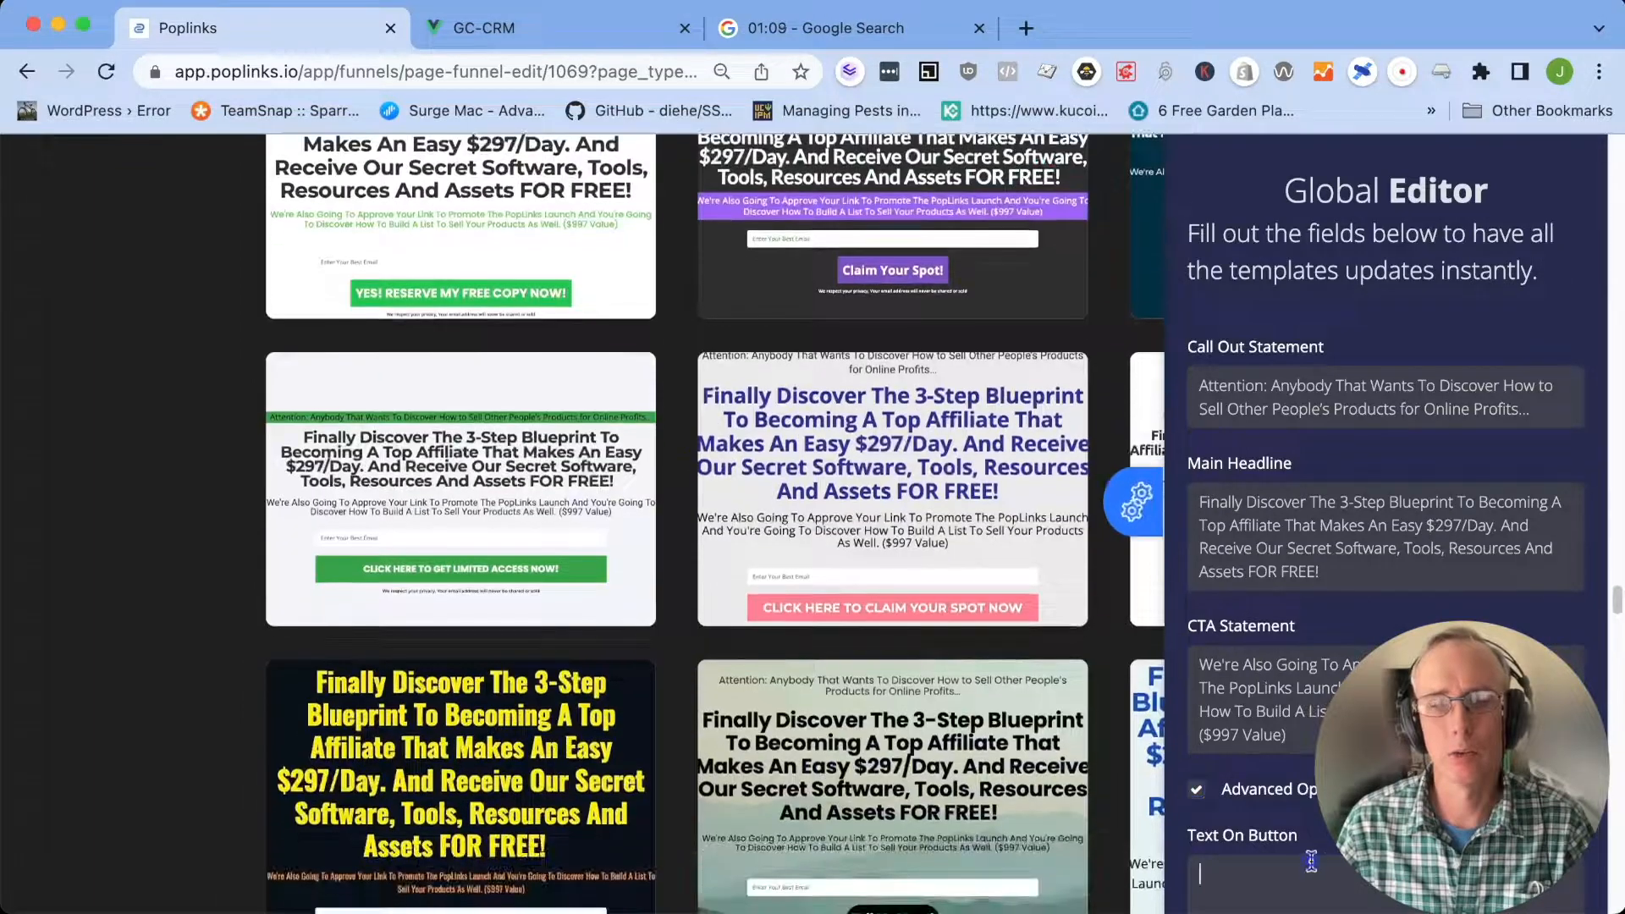
{"action": "scroll", "coordinate": [888, 525], "scroll_direction": "down", "scroll_amount": 3}
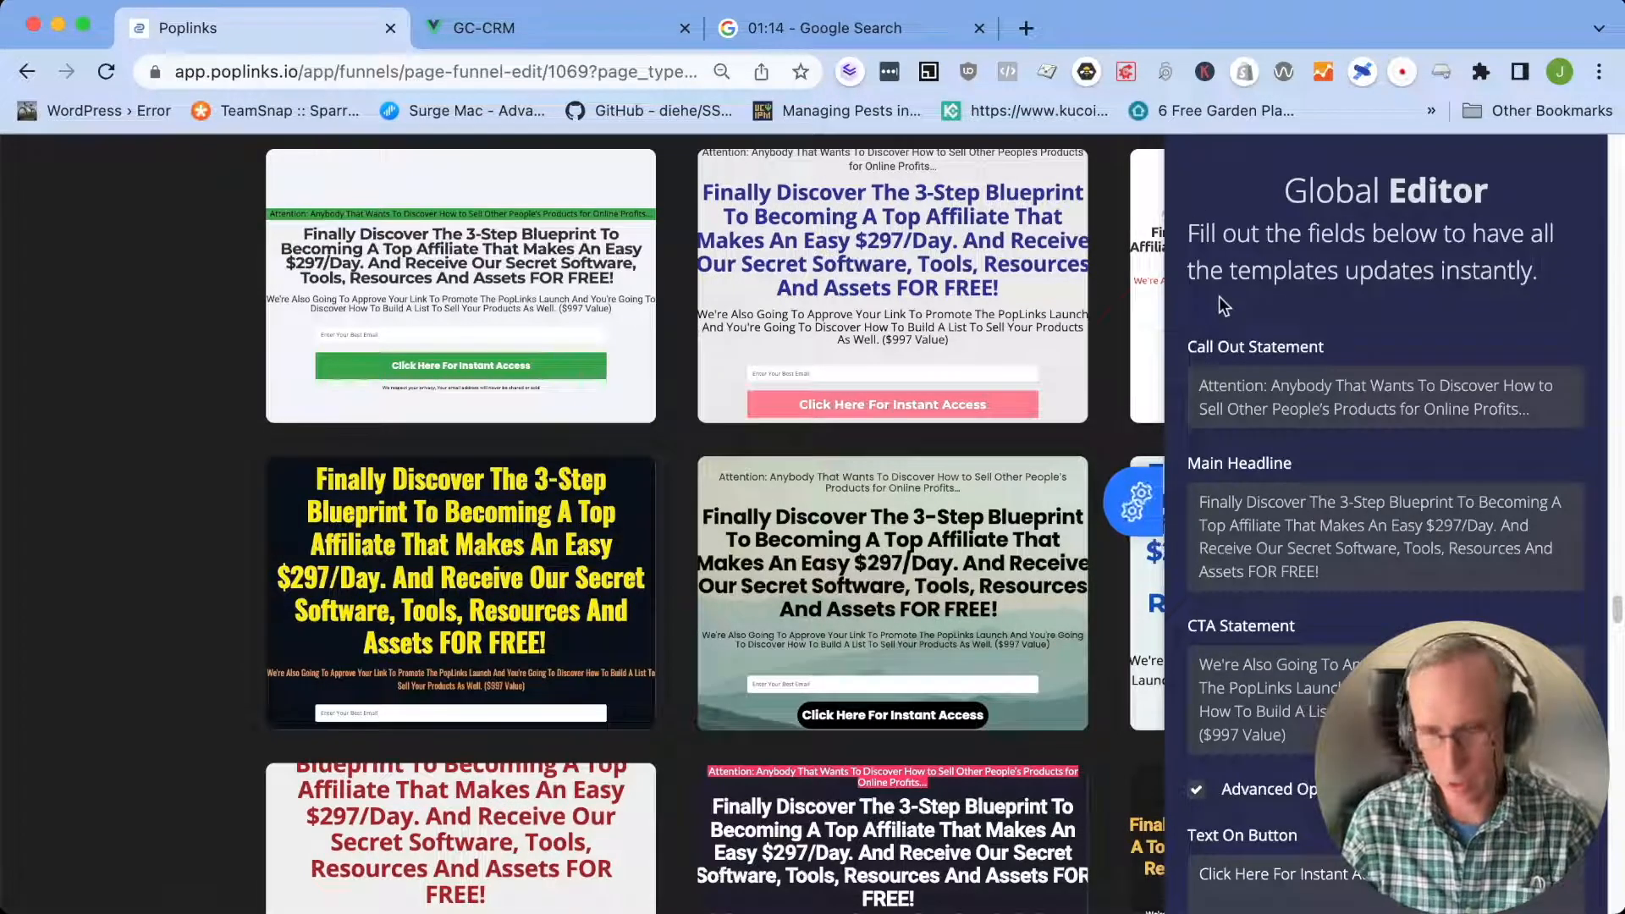
Close the Global Editor and select the dark blue template with the pale yellow headline and button
{"action": "key", "text": "super+minus"}
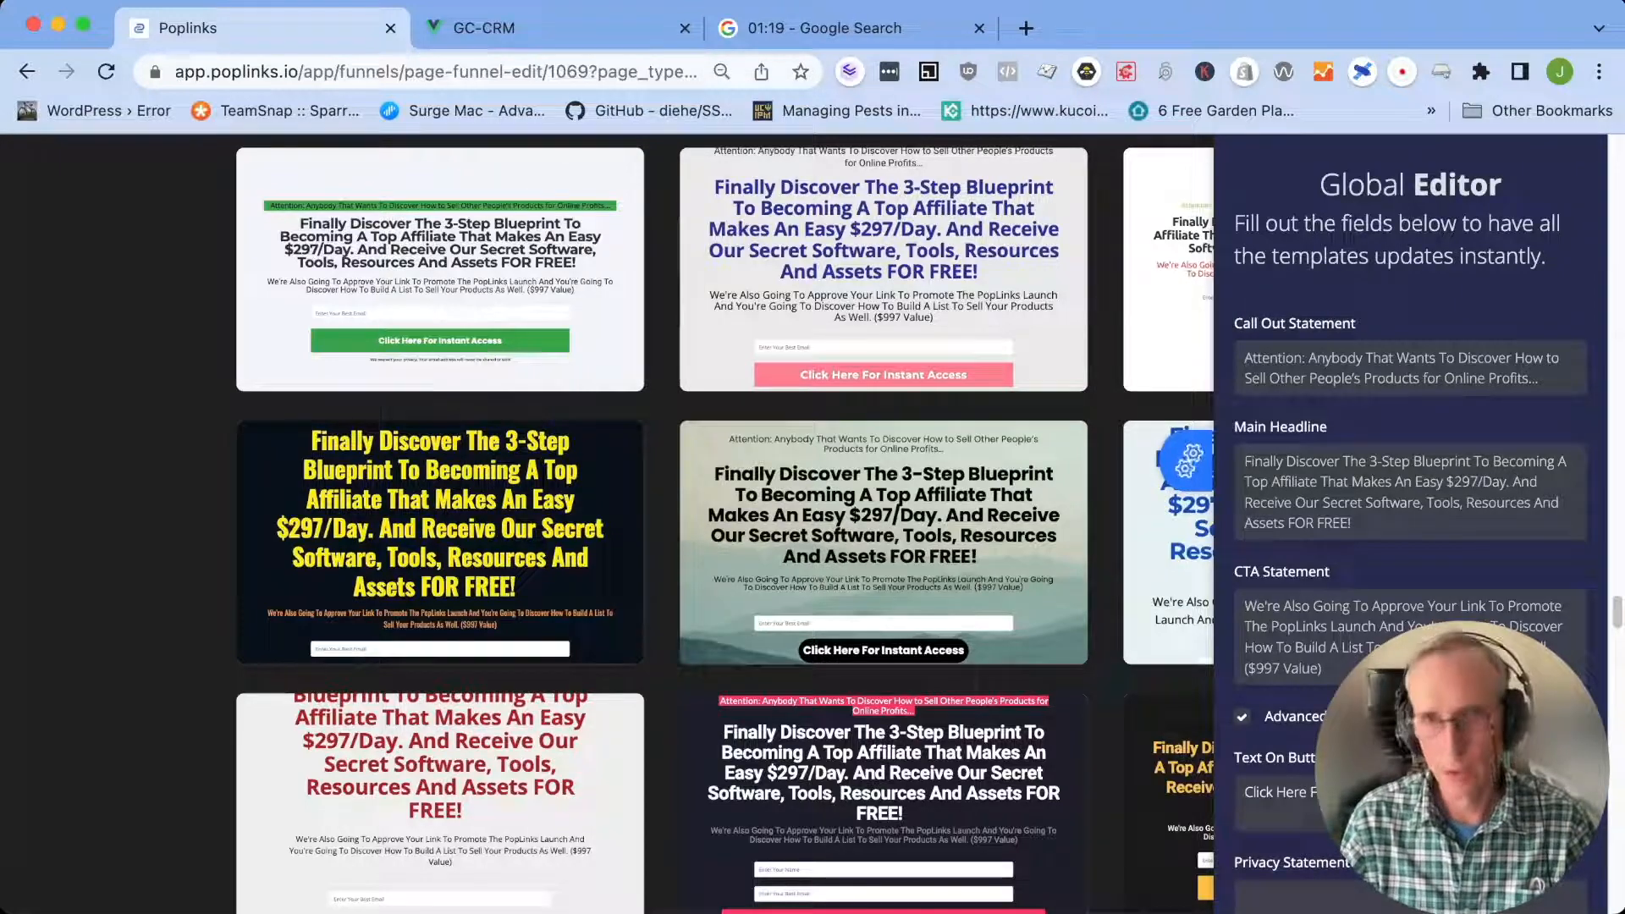
{"action": "key", "text": "super+minus"}
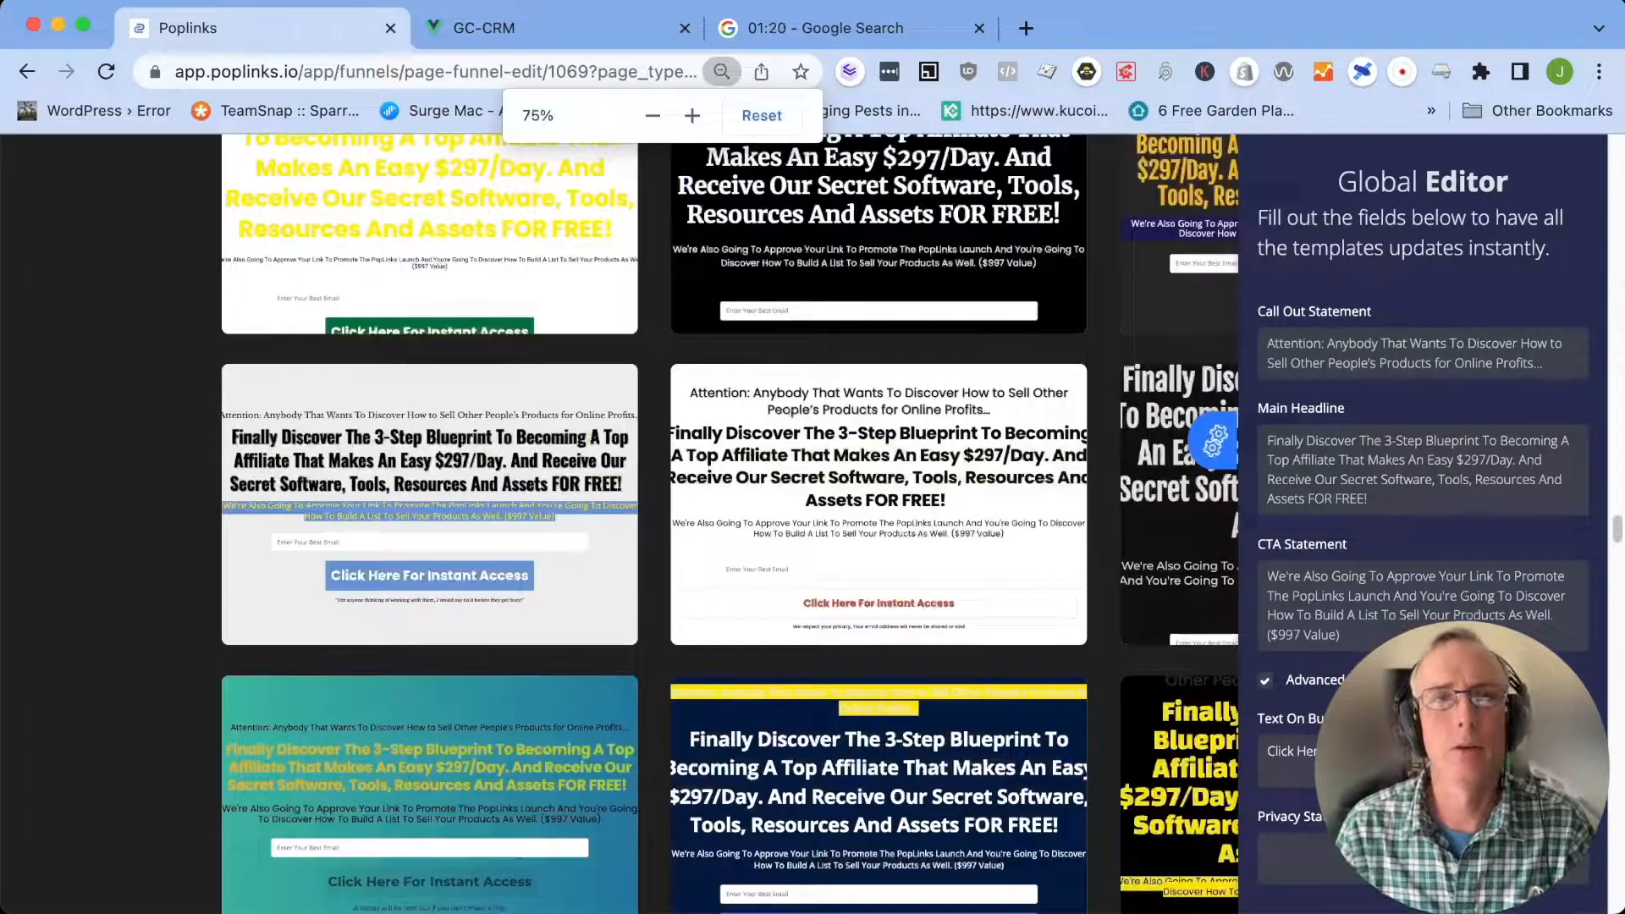
{"action": "scroll", "coordinate": [1062, 423], "scroll_direction": "up", "scroll_amount": 10}
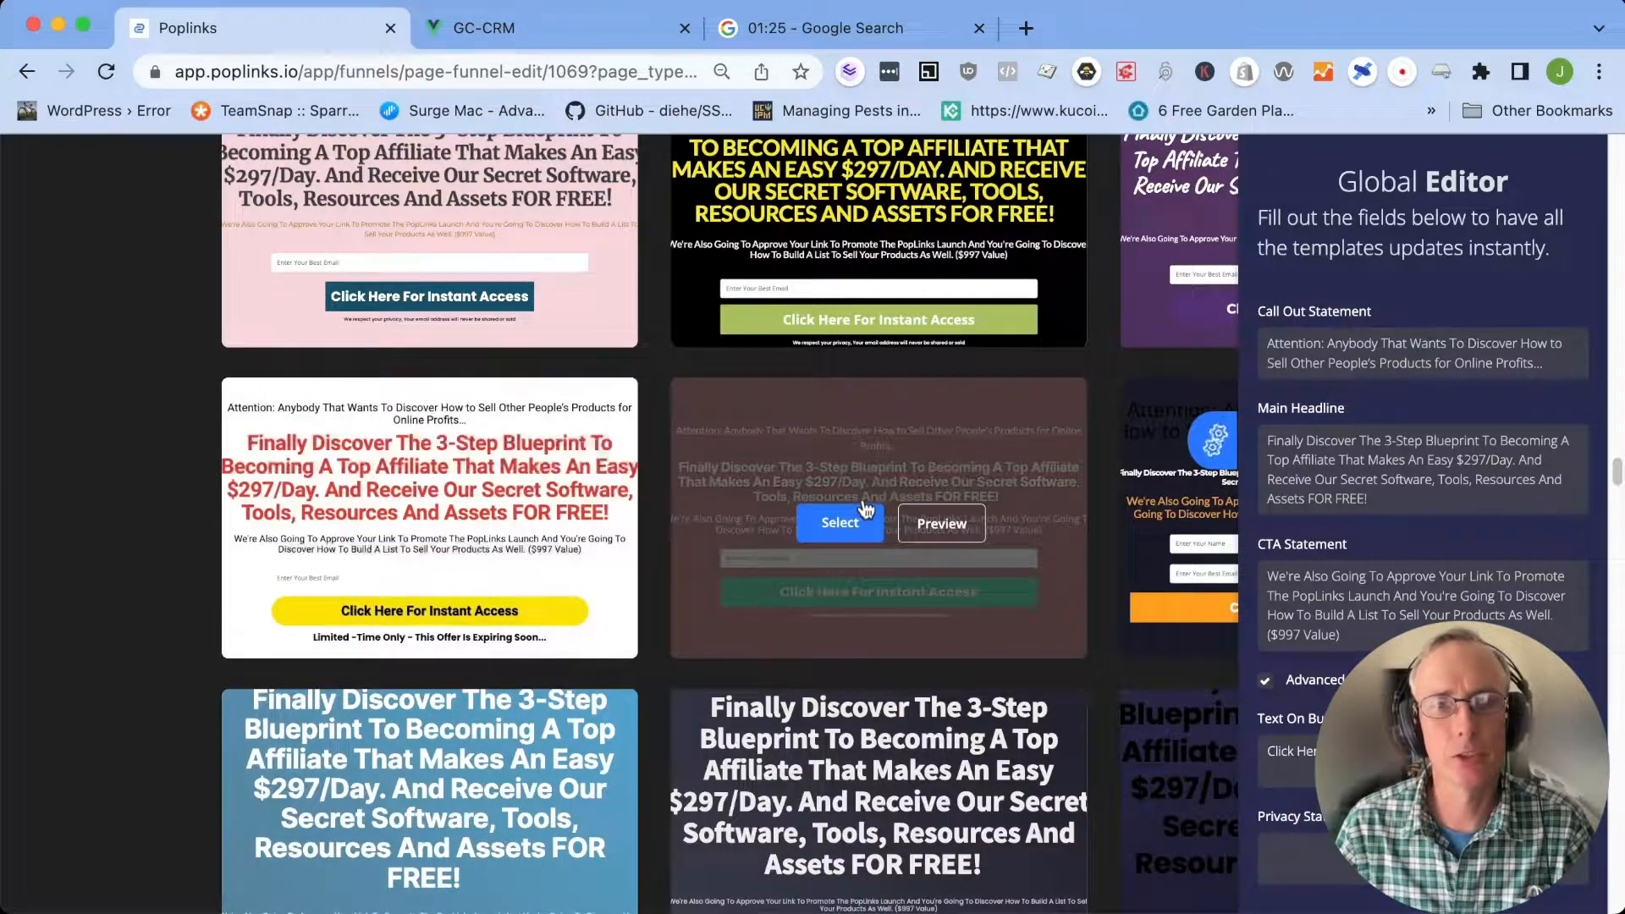
{"action": "scroll", "coordinate": [855, 521], "scroll_direction": "up", "scroll_amount": 10}
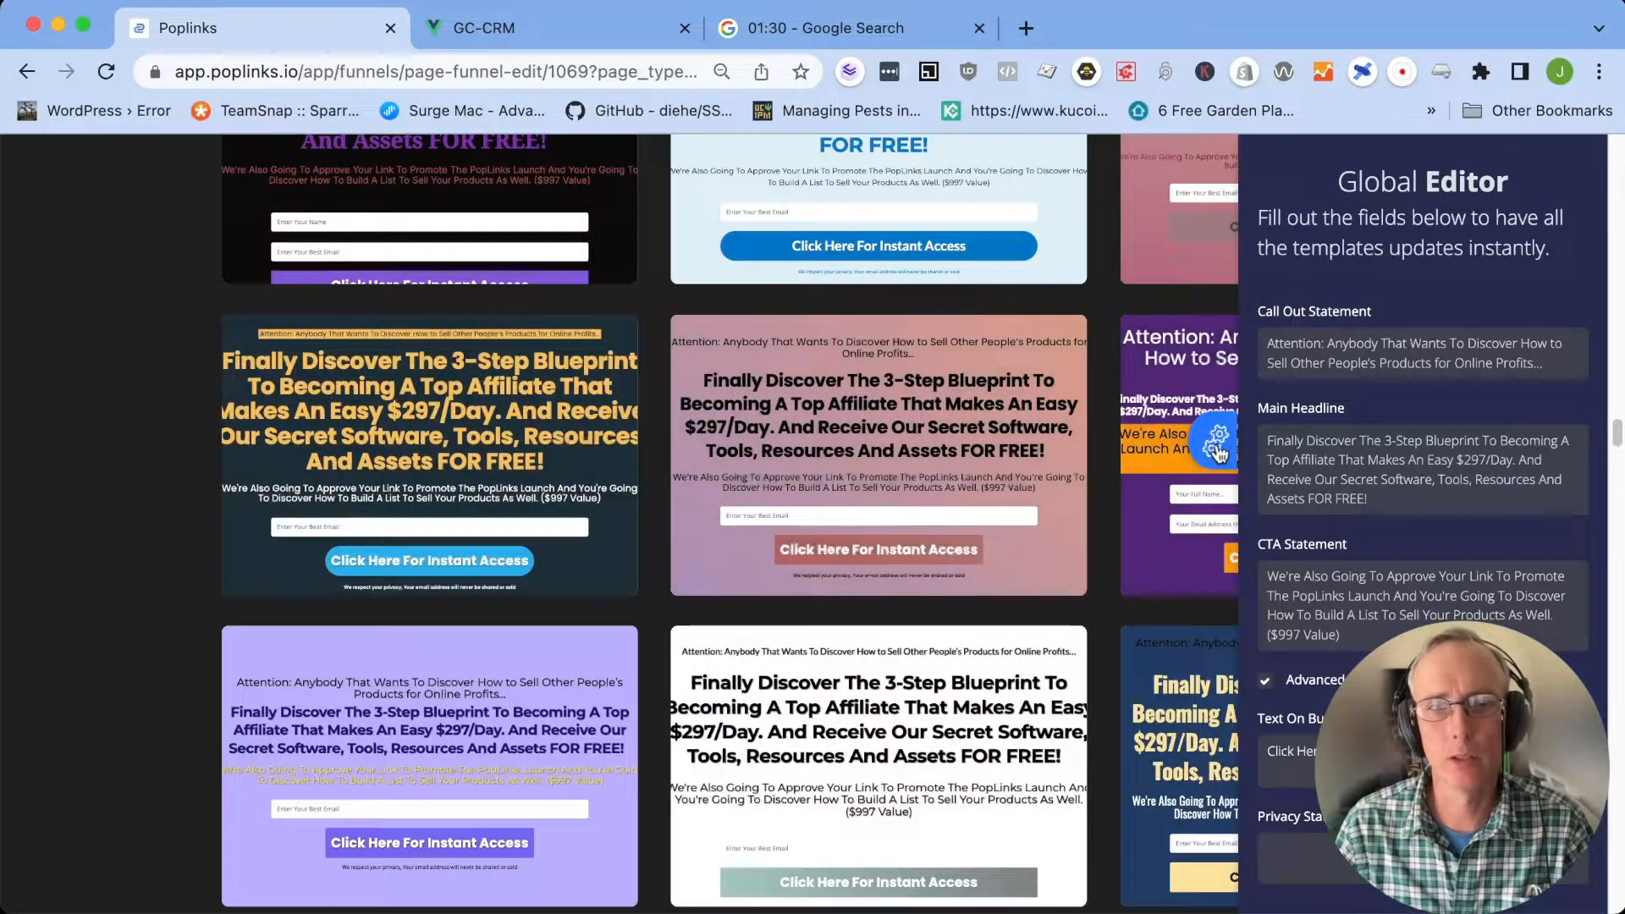
{"action": "scroll", "coordinate": [1319, 622], "scroll_direction": "down", "scroll_amount": 5}
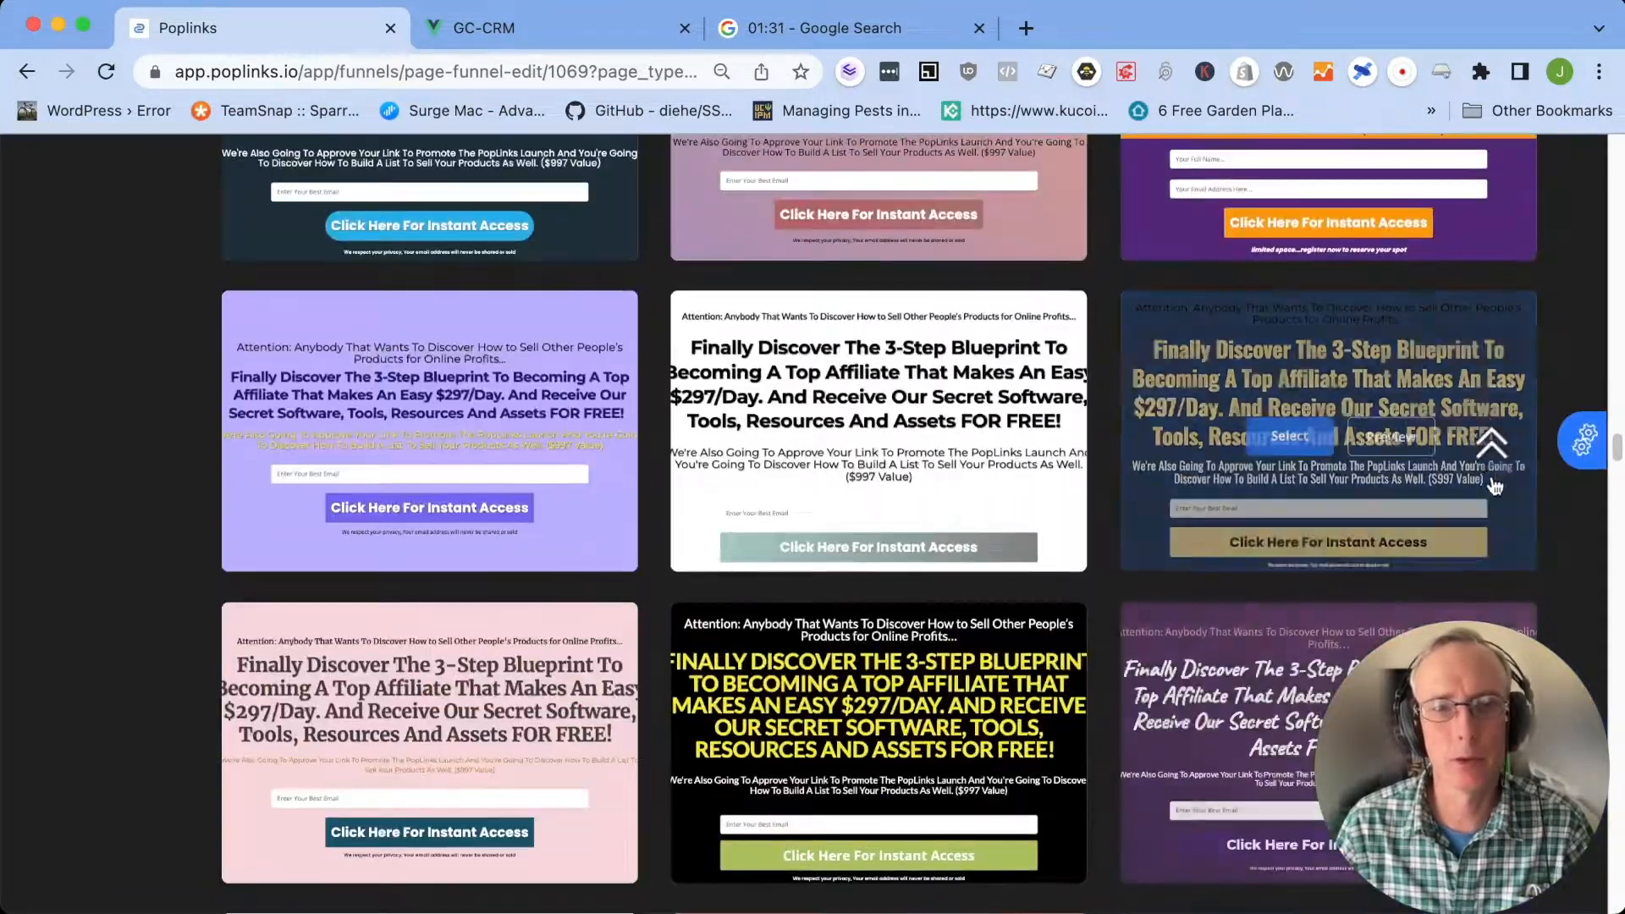
{"action": "scroll", "coordinate": [1417, 554], "scroll_direction": "down", "scroll_amount": 5}
{"action": "scroll", "coordinate": [1412, 525], "scroll_direction": "up", "scroll_amount": 5}
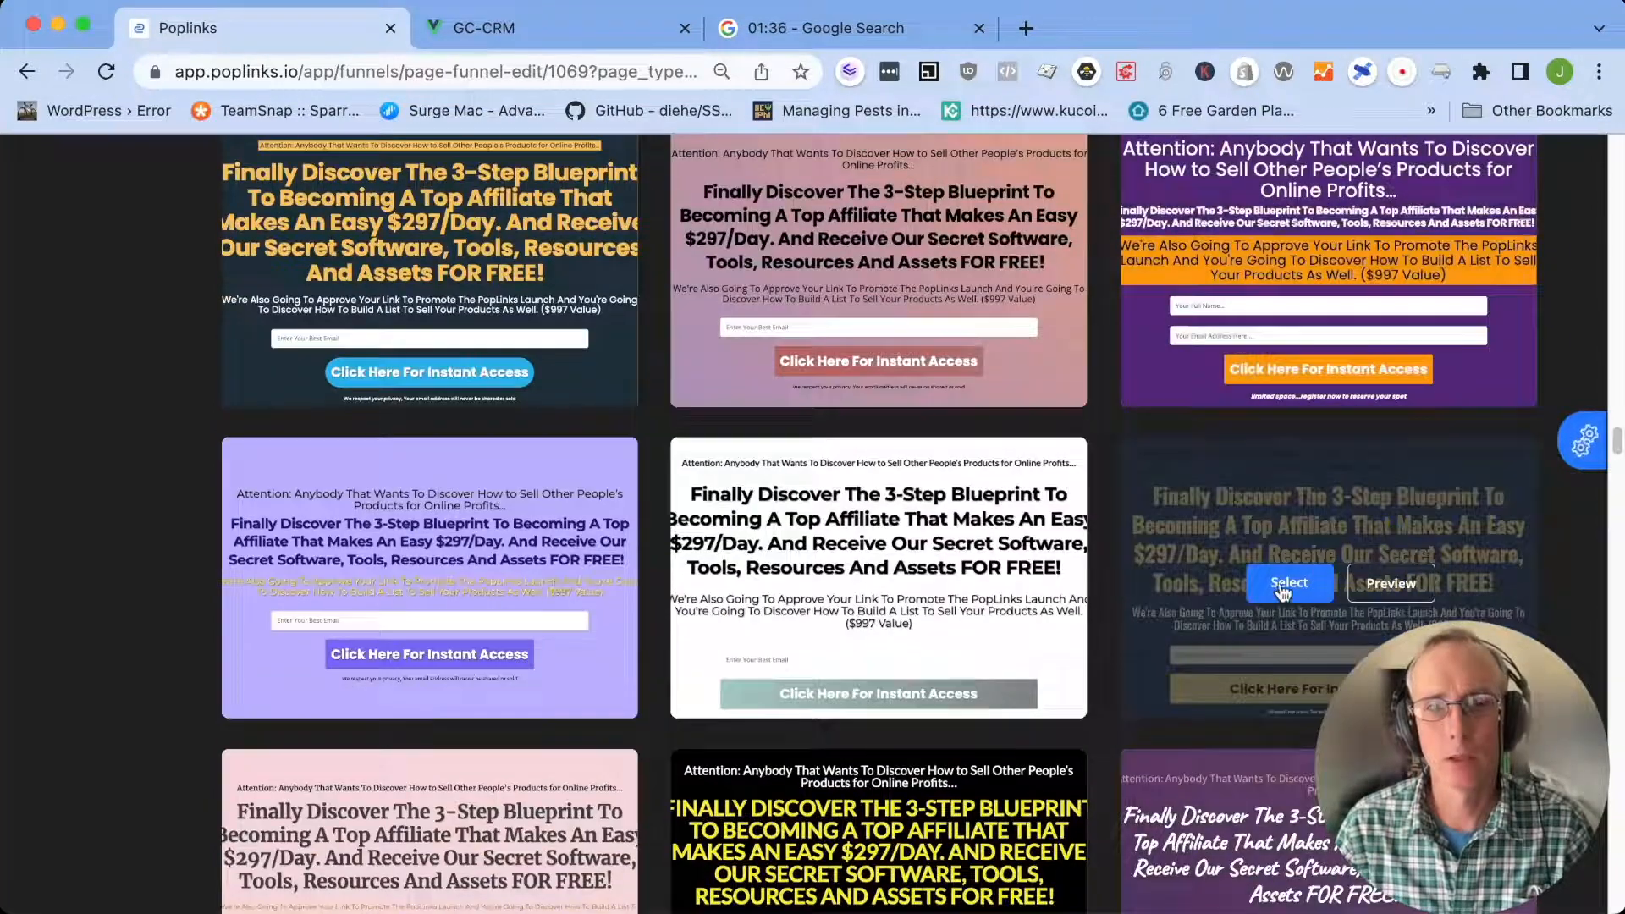
{"action": "left_click", "coordinate": [1395, 539]}
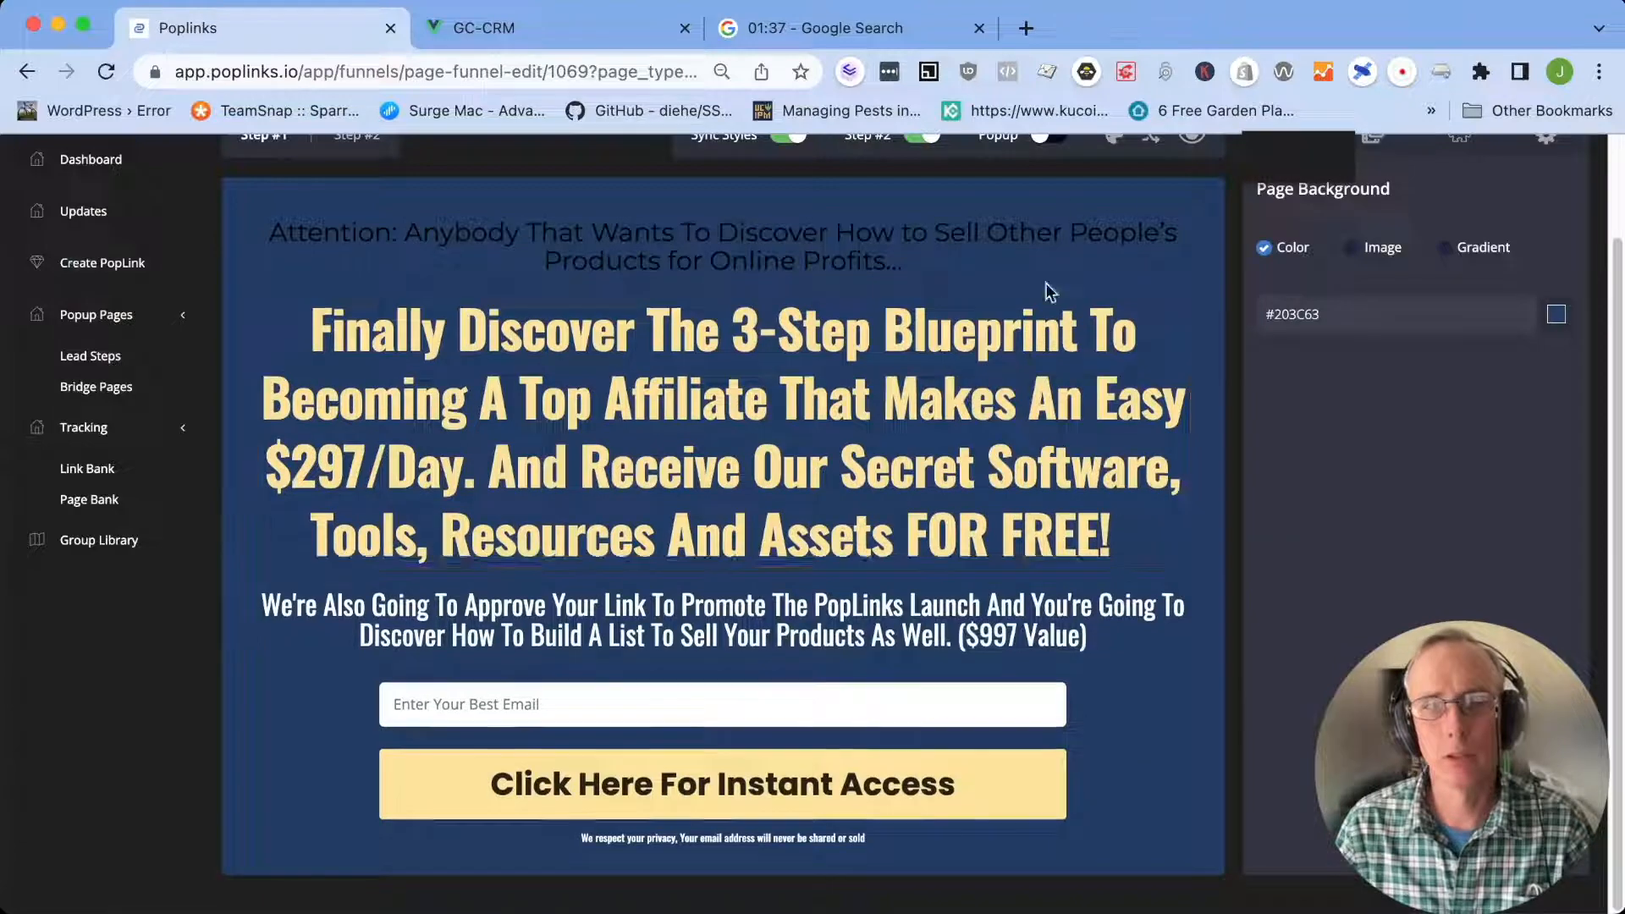
Check the elapsed time on the Google stopwatch and return to the page editor to review Step #1
{"action": "scroll", "coordinate": [724, 423], "scroll_direction": "up", "scroll_amount": 2}
{"action": "left_click", "coordinate": [856, 32]}
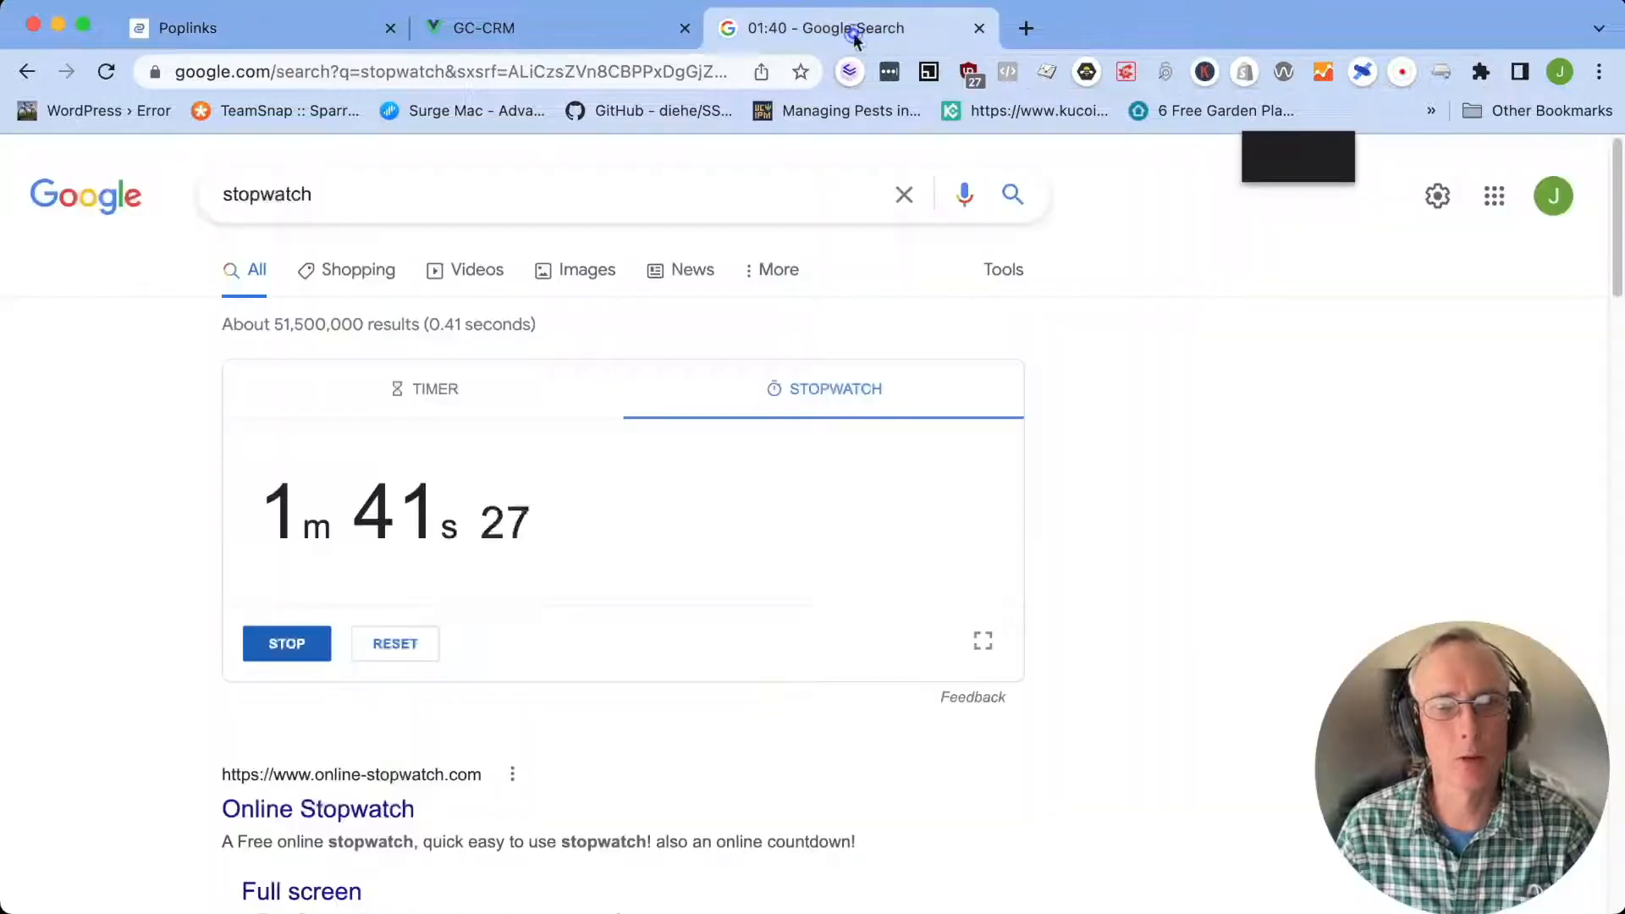
{"action": "left_click", "coordinate": [303, 27]}
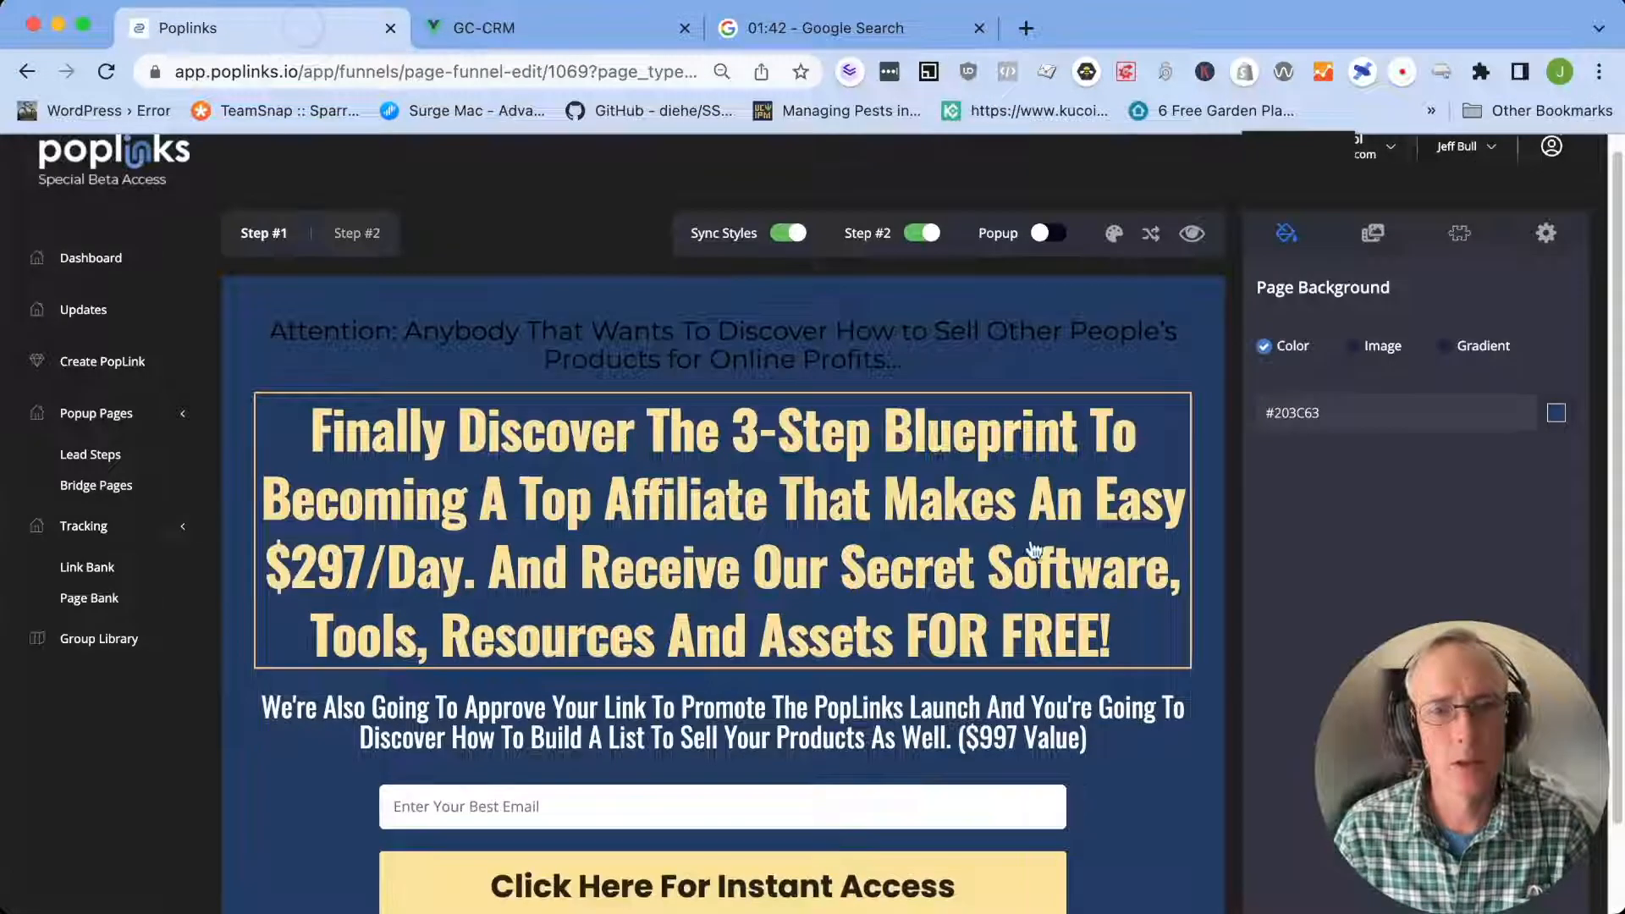
{"action": "scroll", "coordinate": [1073, 569], "scroll_direction": "down", "scroll_amount": 2}
{"action": "scroll", "coordinate": [1073, 569], "scroll_direction": "up", "scroll_amount": 2}
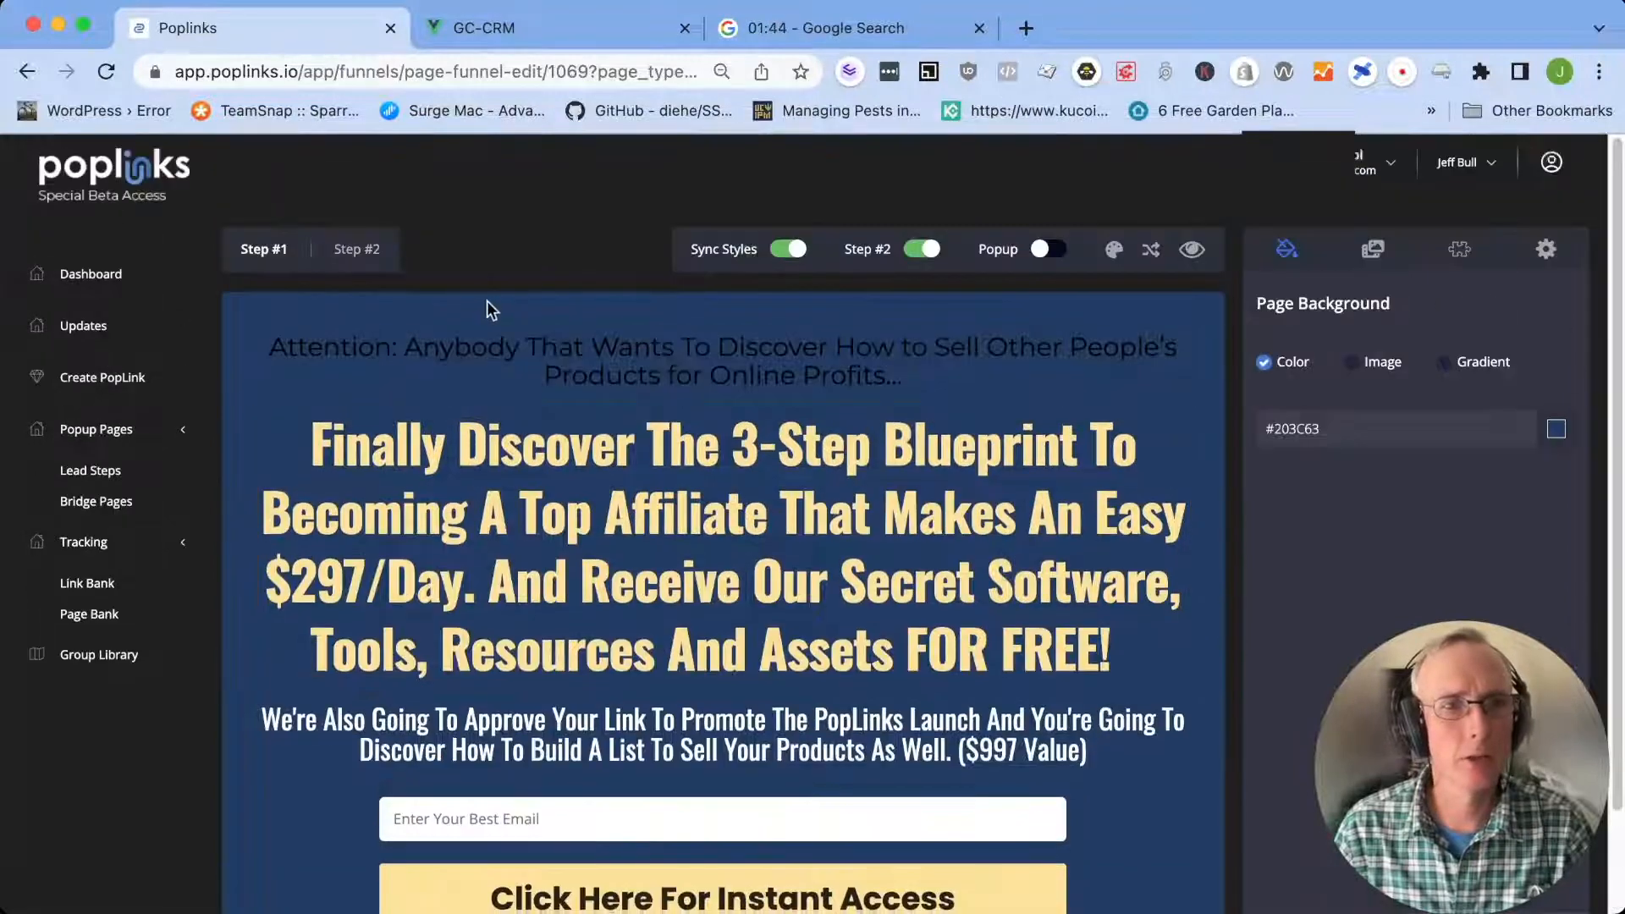
On Step #2, replace the "Great! you are subscribed" line with "Thank You - Please Check Your Email In The Next 10 Minutes"
{"action": "left_click", "coordinate": [354, 254]}
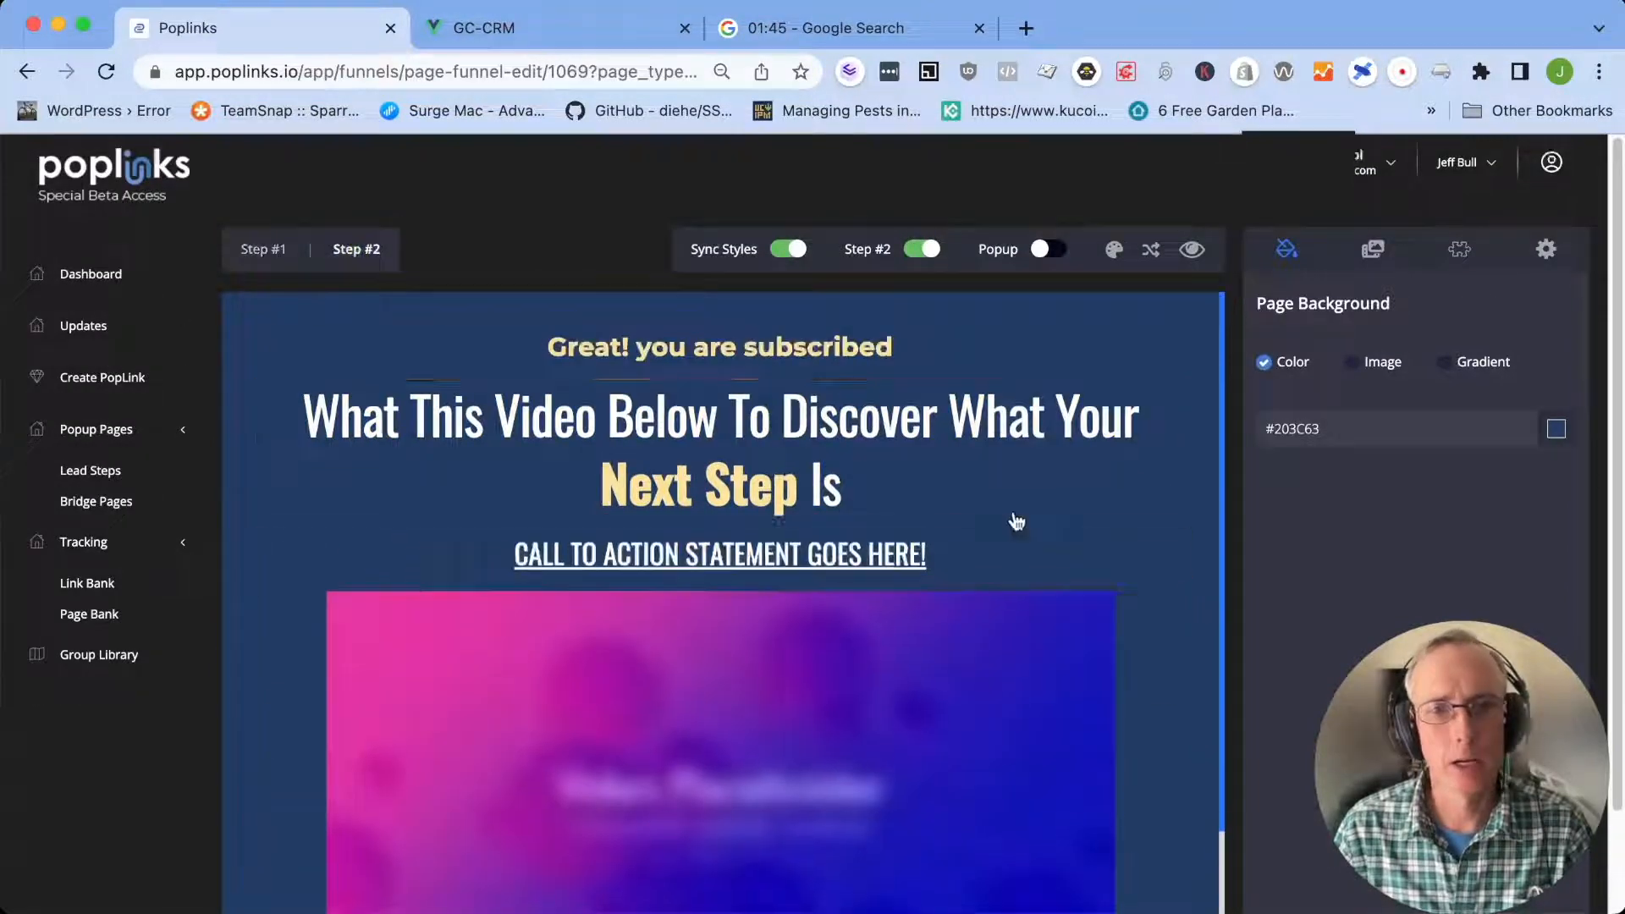
{"action": "scroll", "coordinate": [1198, 611], "scroll_direction": "down", "scroll_amount": 3}
{"action": "scroll", "coordinate": [1185, 614], "scroll_direction": "up", "scroll_amount": 3}
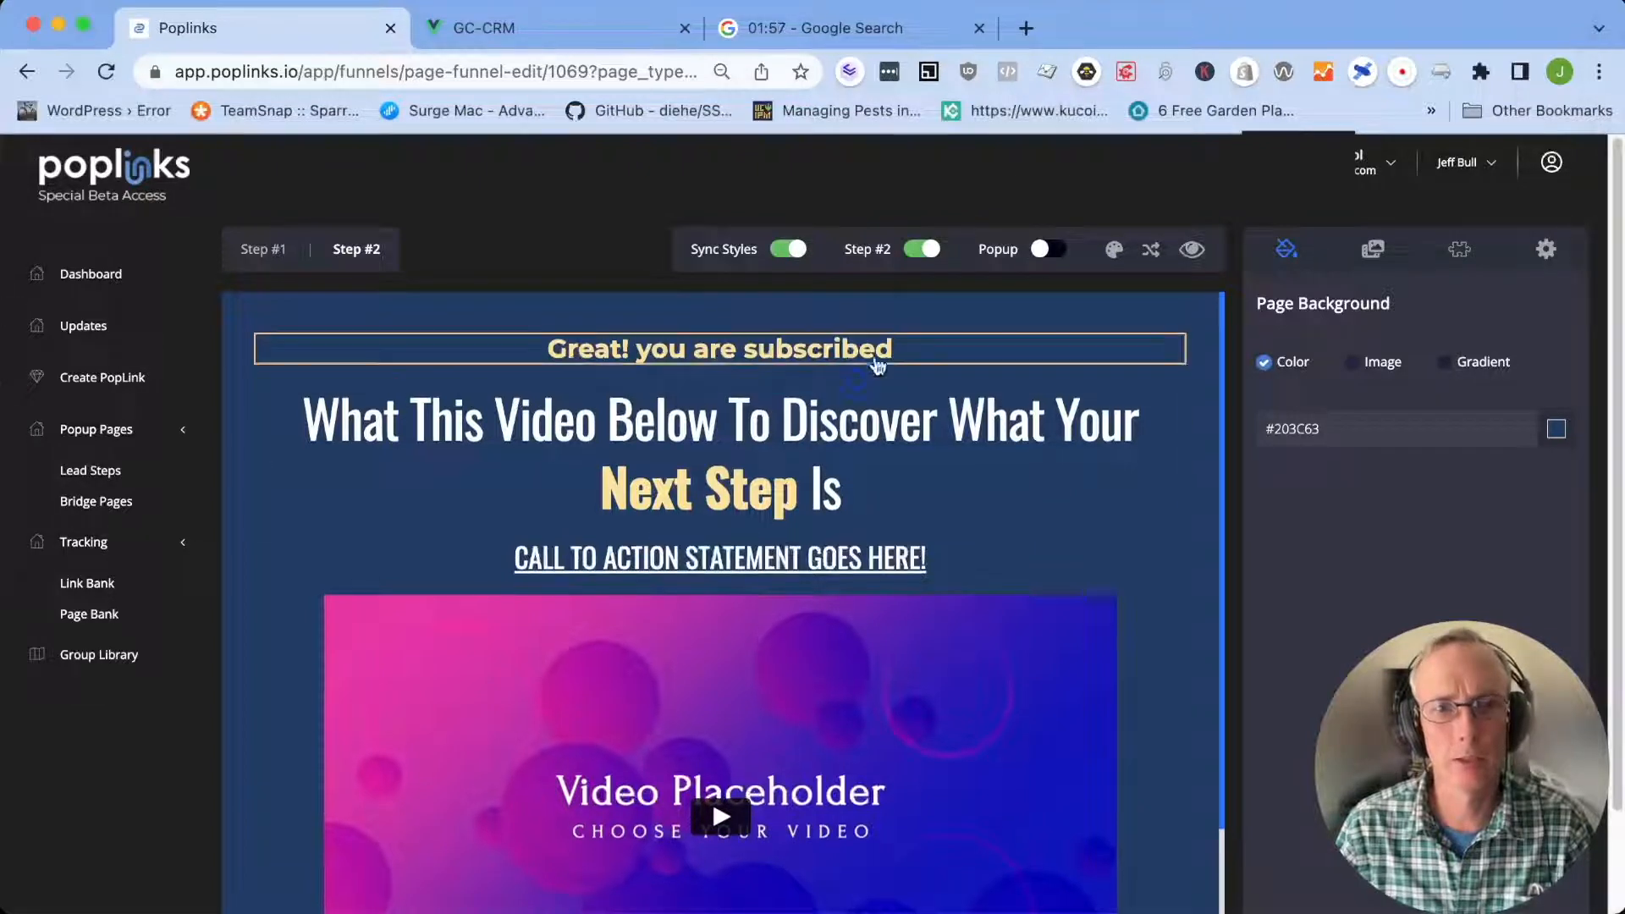
{"action": "left_click", "coordinate": [913, 348]}
{"action": "left_click_drag", "start_coordinate": [913, 348], "coordinate": [500, 330]}
{"action": "type", "text": "Thank You - Please Check Your Email In The Next 10 Minutes"}
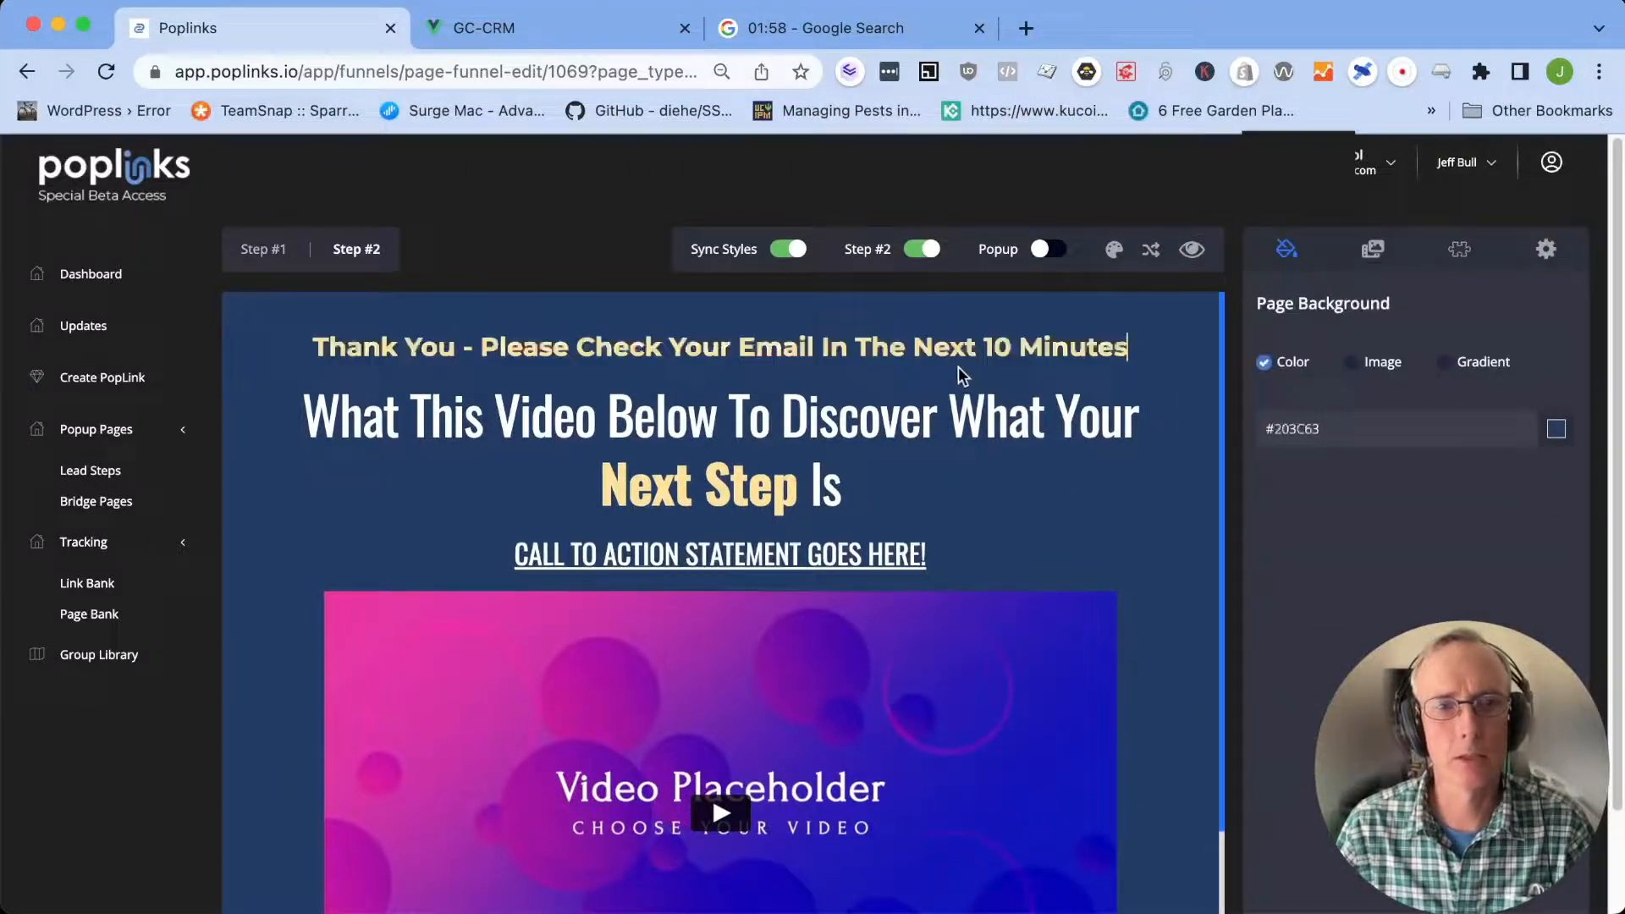
Compare with Step #1, then replace the Step #2 headline with "Finally Discover the 3-Step Blueprint To Selling Other People's Product"
{"action": "left_click", "coordinate": [262, 252]}
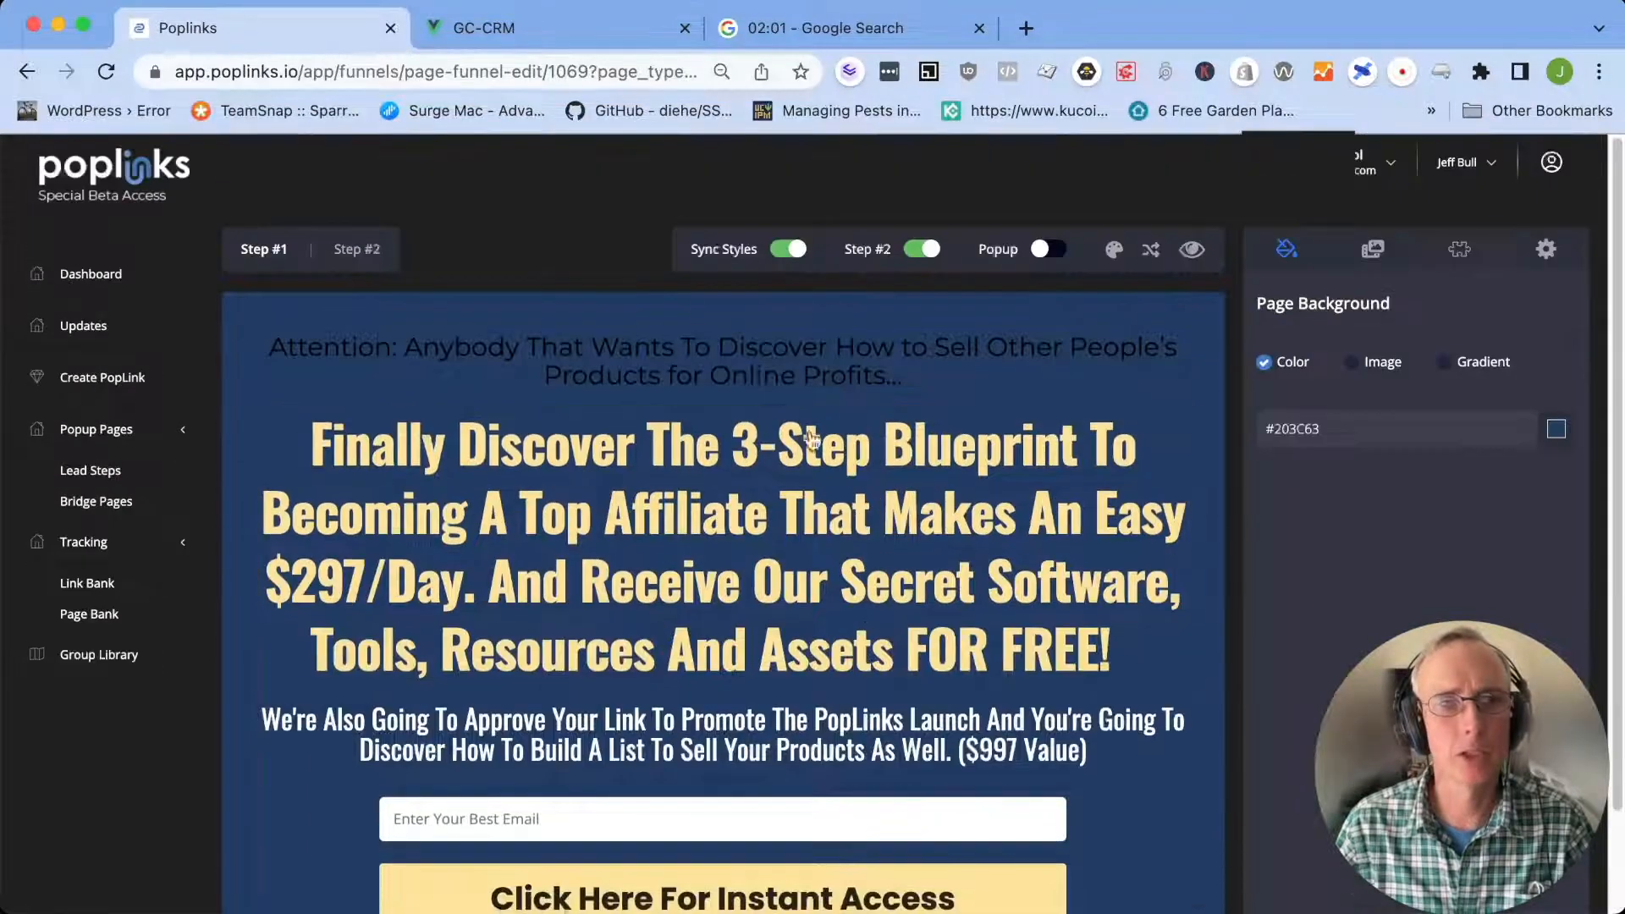
{"action": "left_click", "coordinate": [357, 250]}
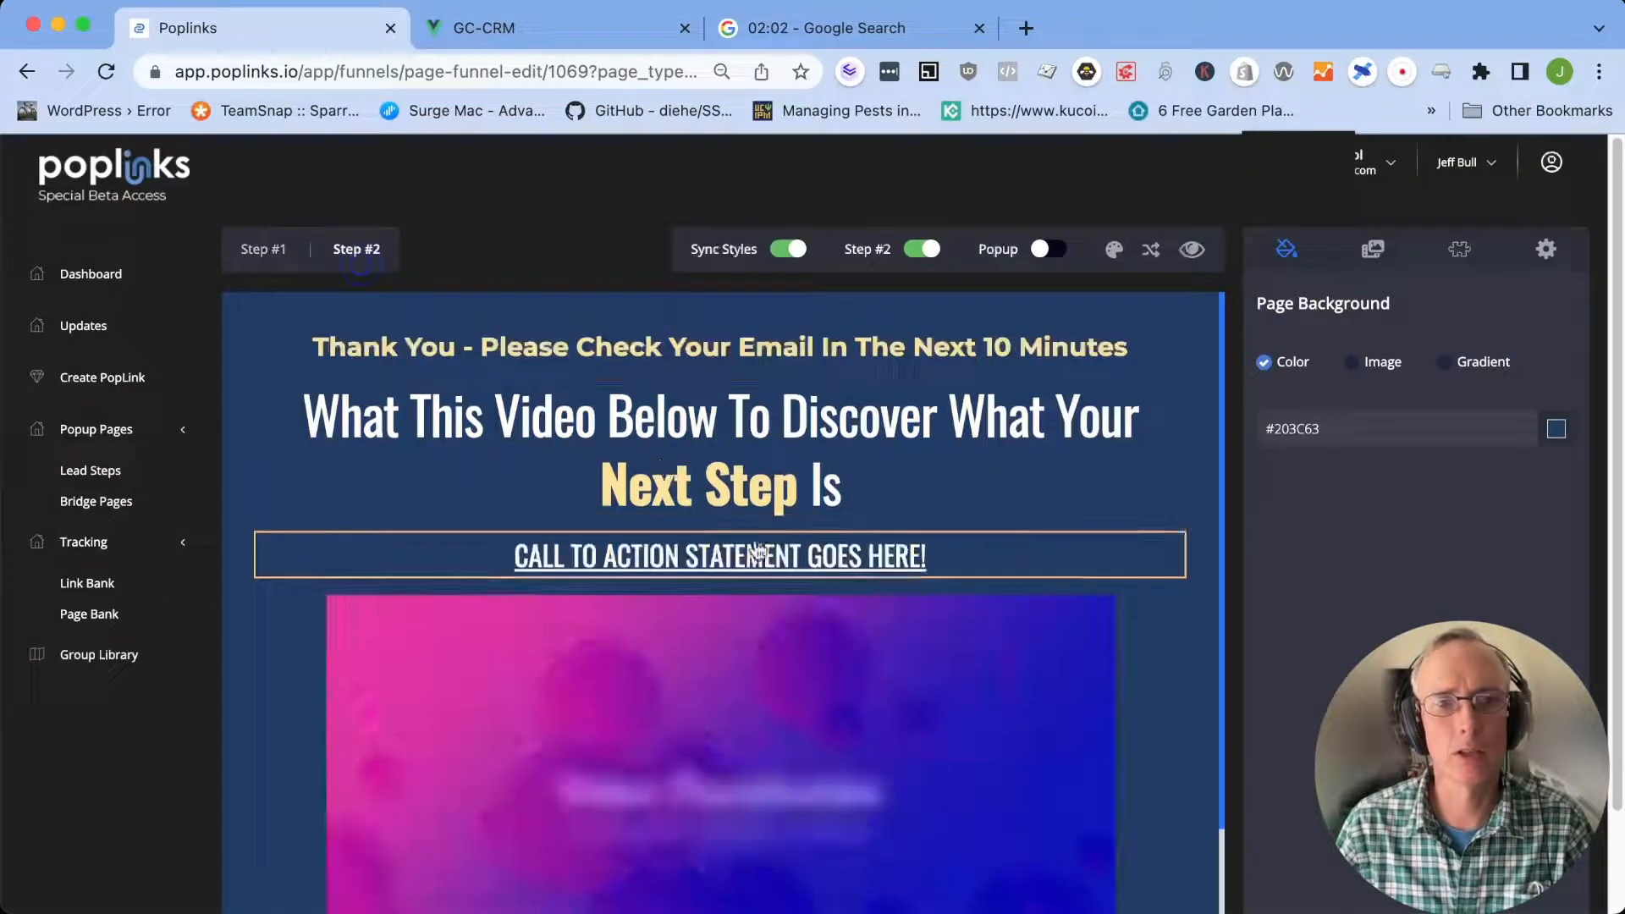
{"action": "left_click", "coordinate": [853, 443]}
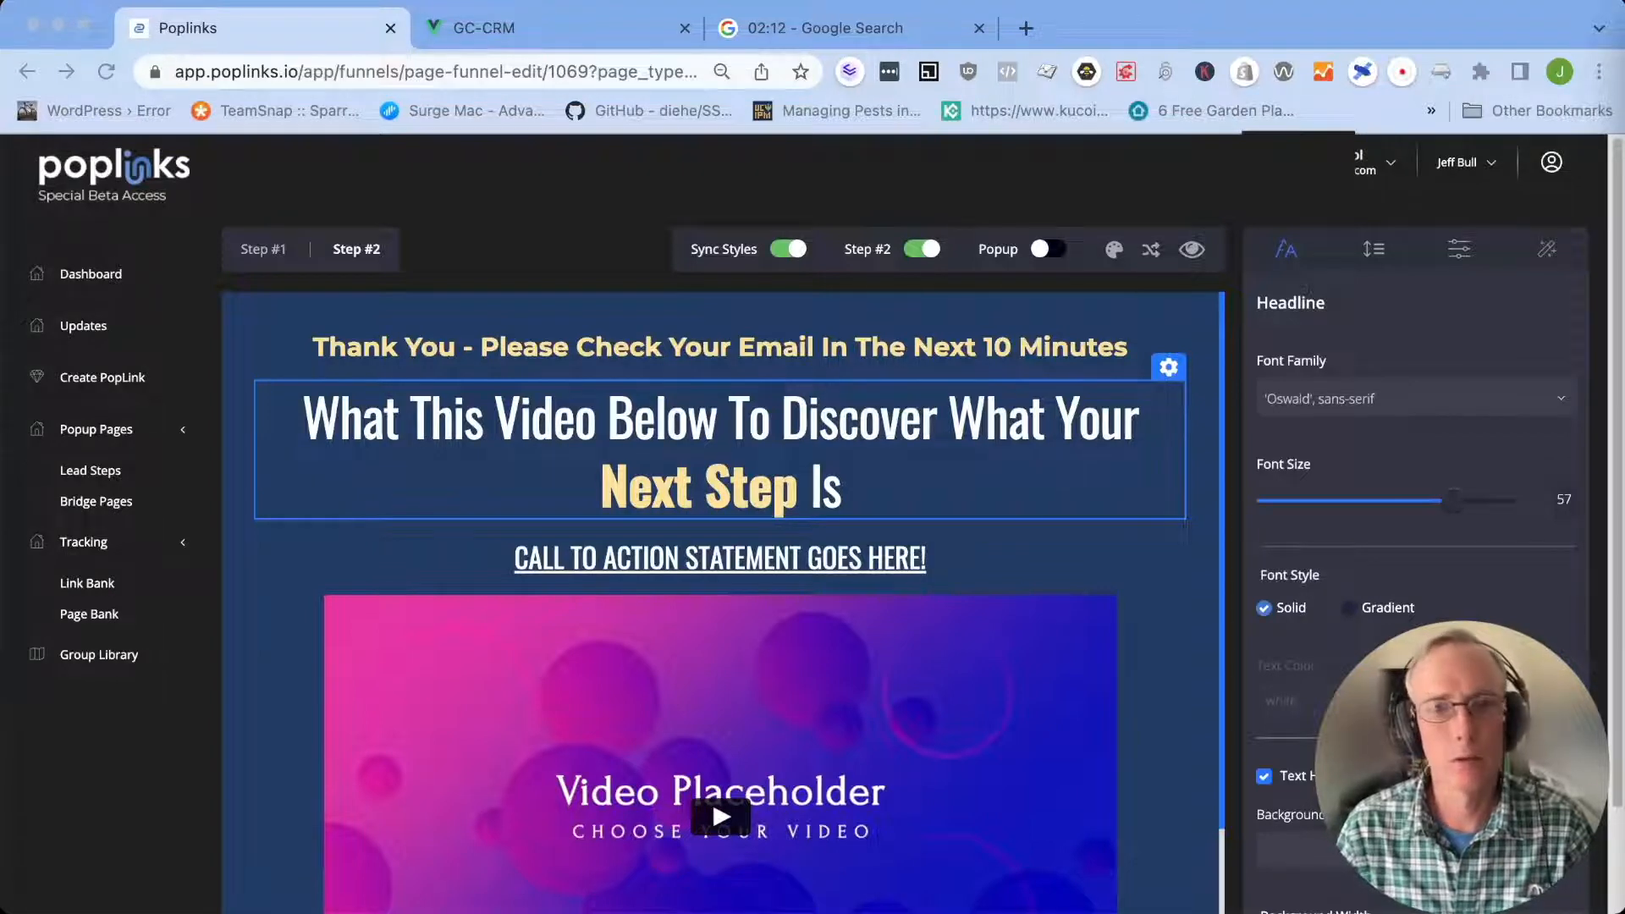
{"action": "left_click", "coordinate": [944, 499]}
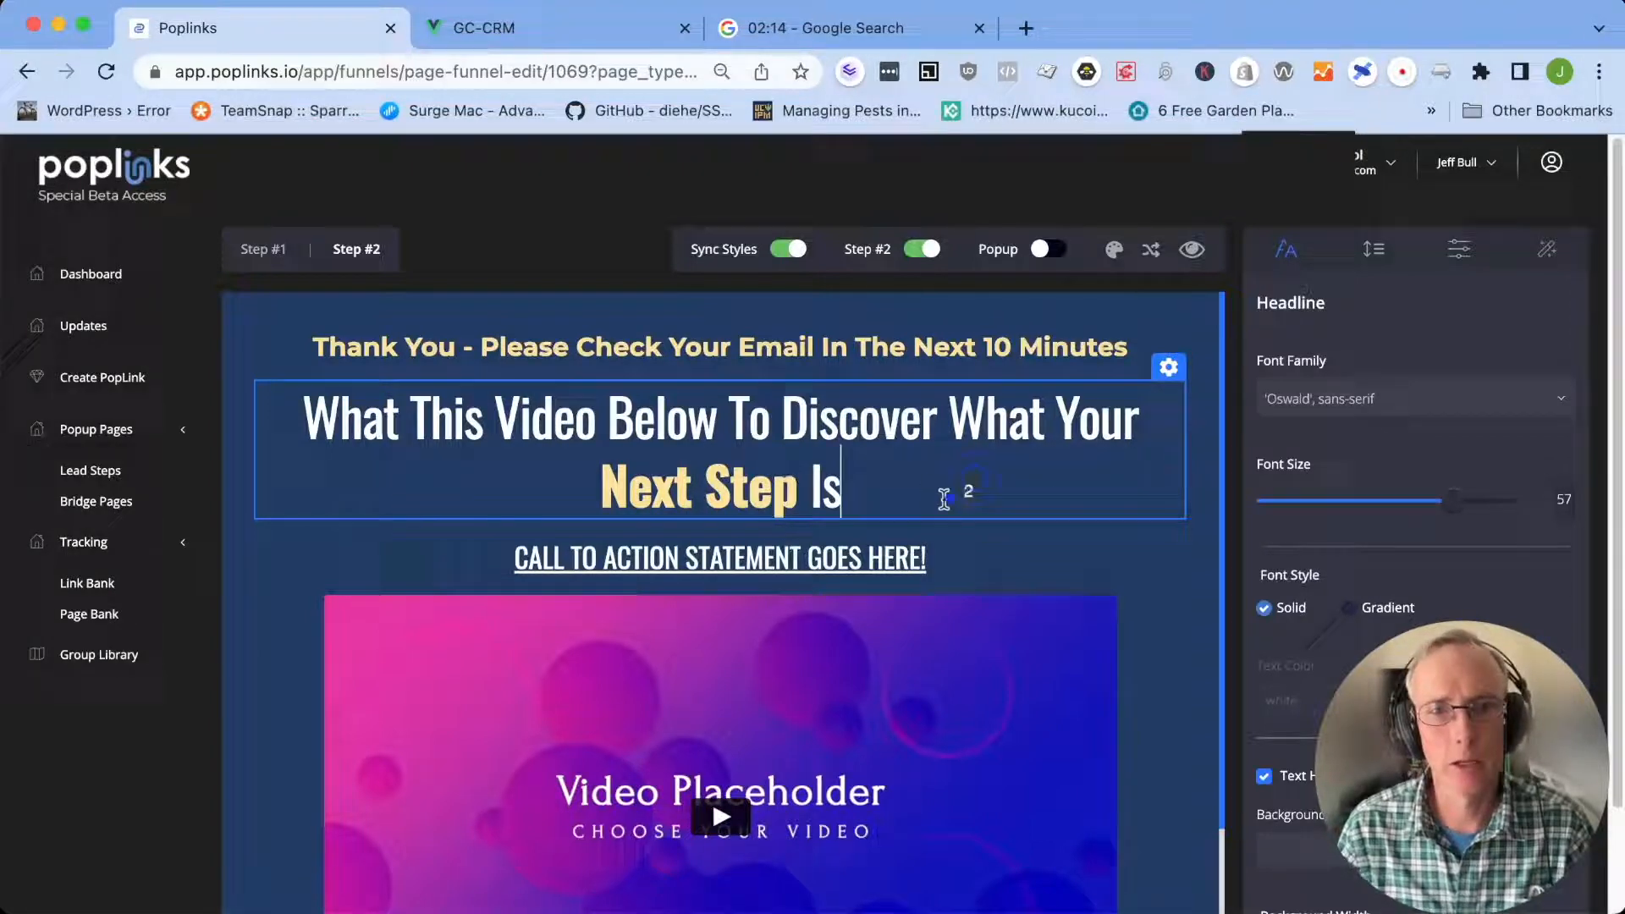
{"action": "left_click_drag", "start_coordinate": [879, 493], "coordinate": [236, 409]}
{"action": "type", "text": "Finally Discover the 3-Step Blueprint To Selling Other People's Product"}
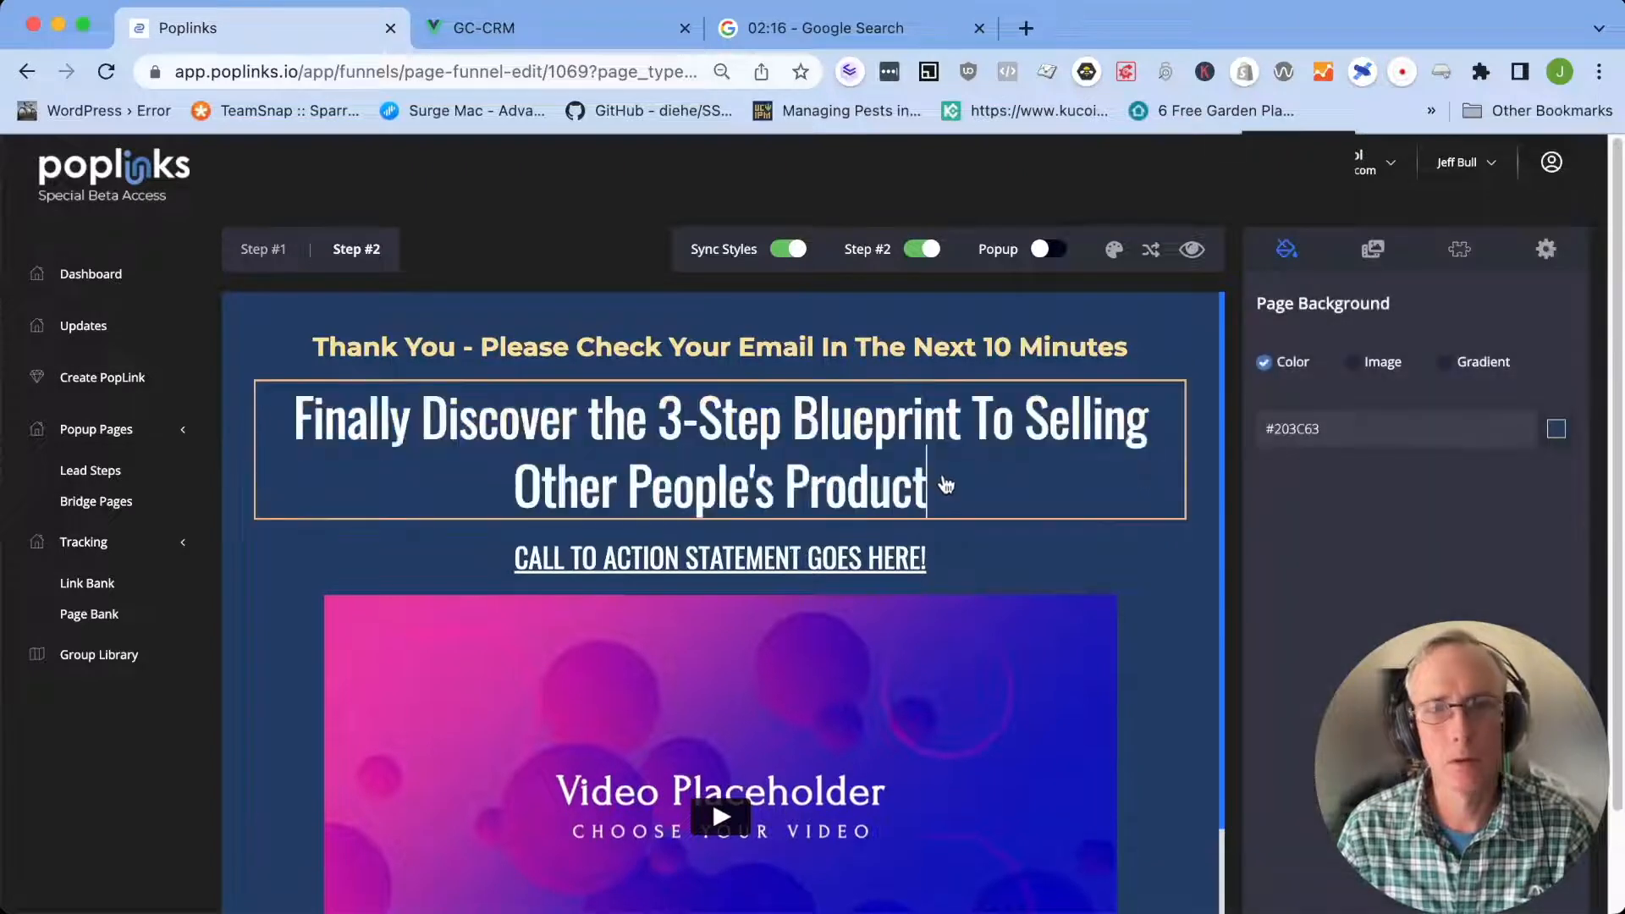
Set the Step #2 headline to "Finally Discover the 3-Step Blueprint To Selling Other People's Product That Makes An Easy $297/Day and Receive Our Secret Software, Tools, Resources and Assets FOR FREE"
{"action": "key", "text": "super+Tab"}
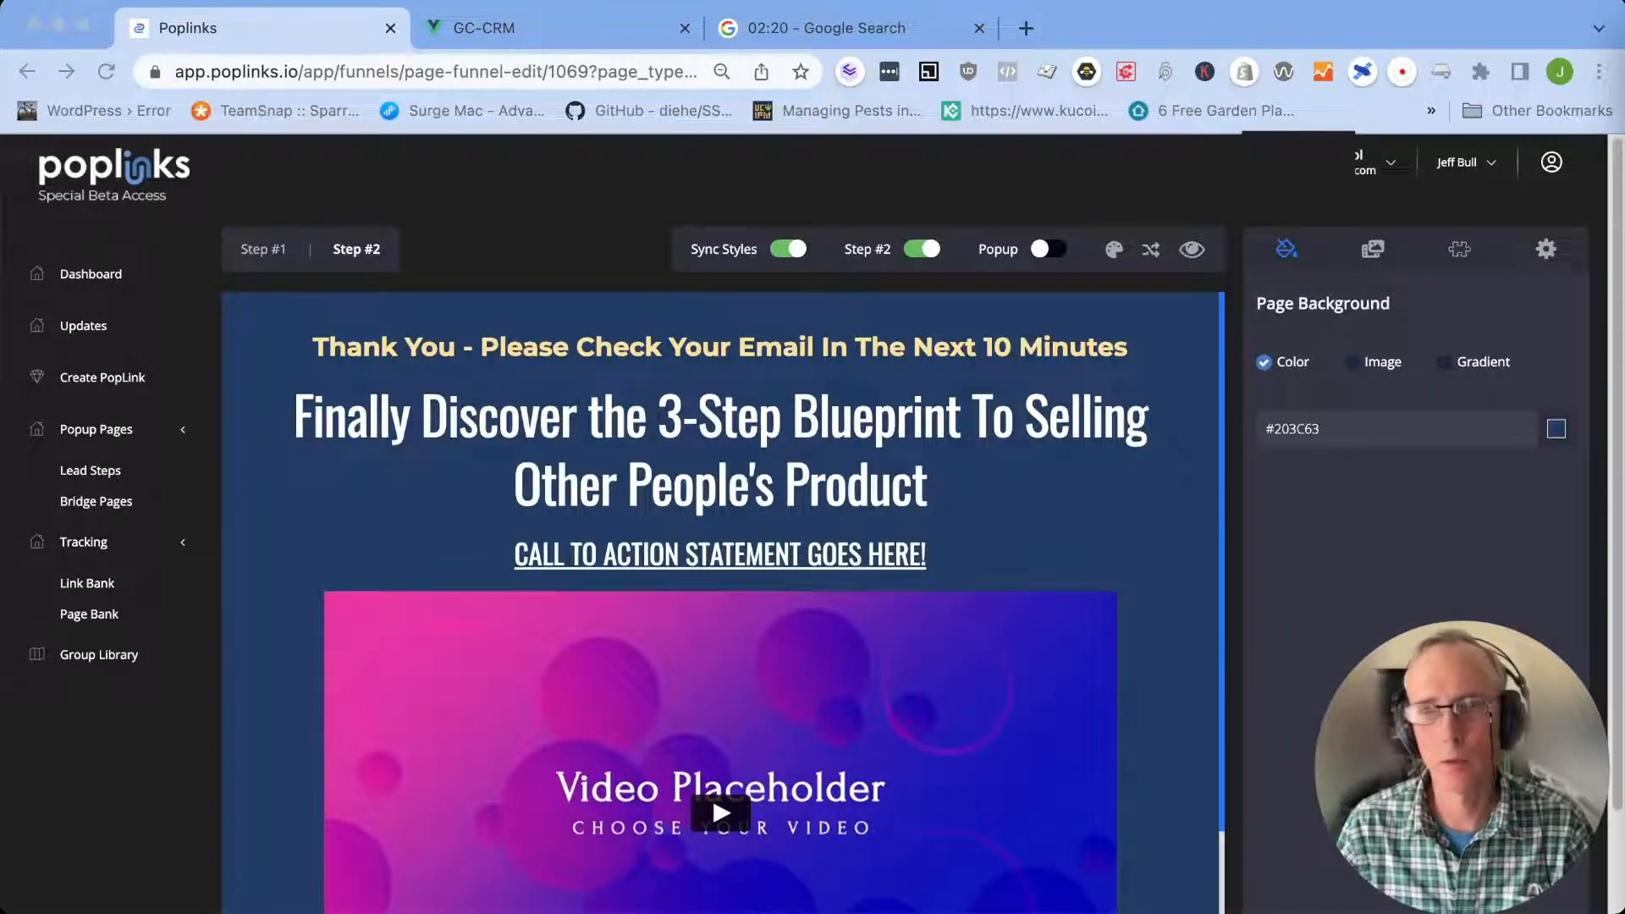
{"action": "left_click", "coordinate": [878, 451]}
{"action": "key", "text": "super+a"}
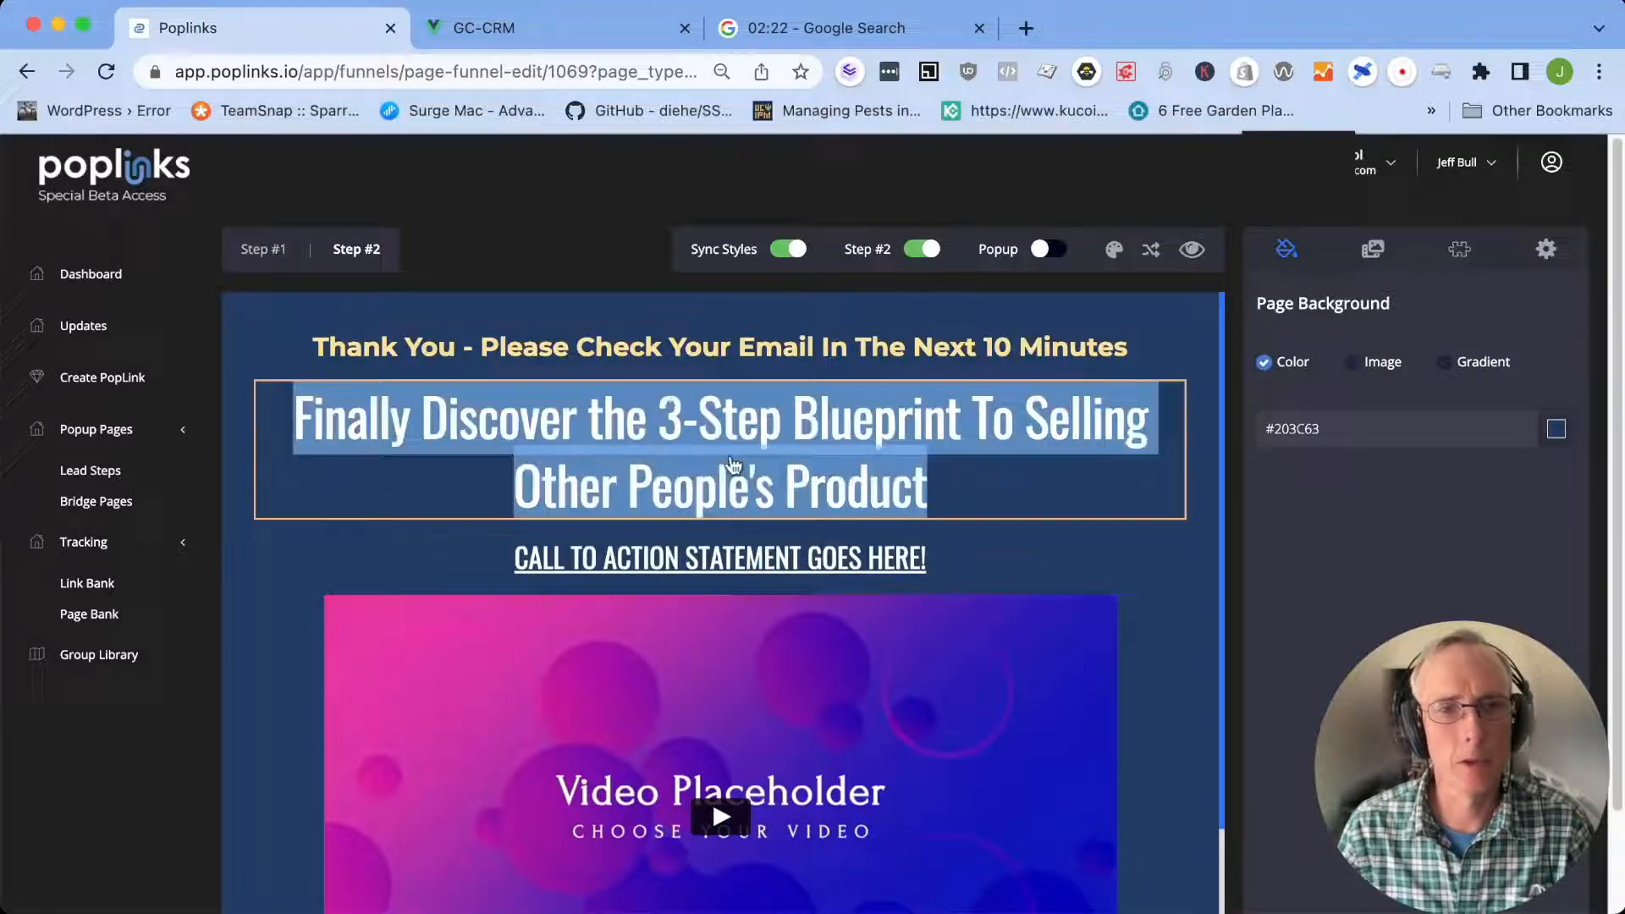
{"action": "key", "text": "super+v"}
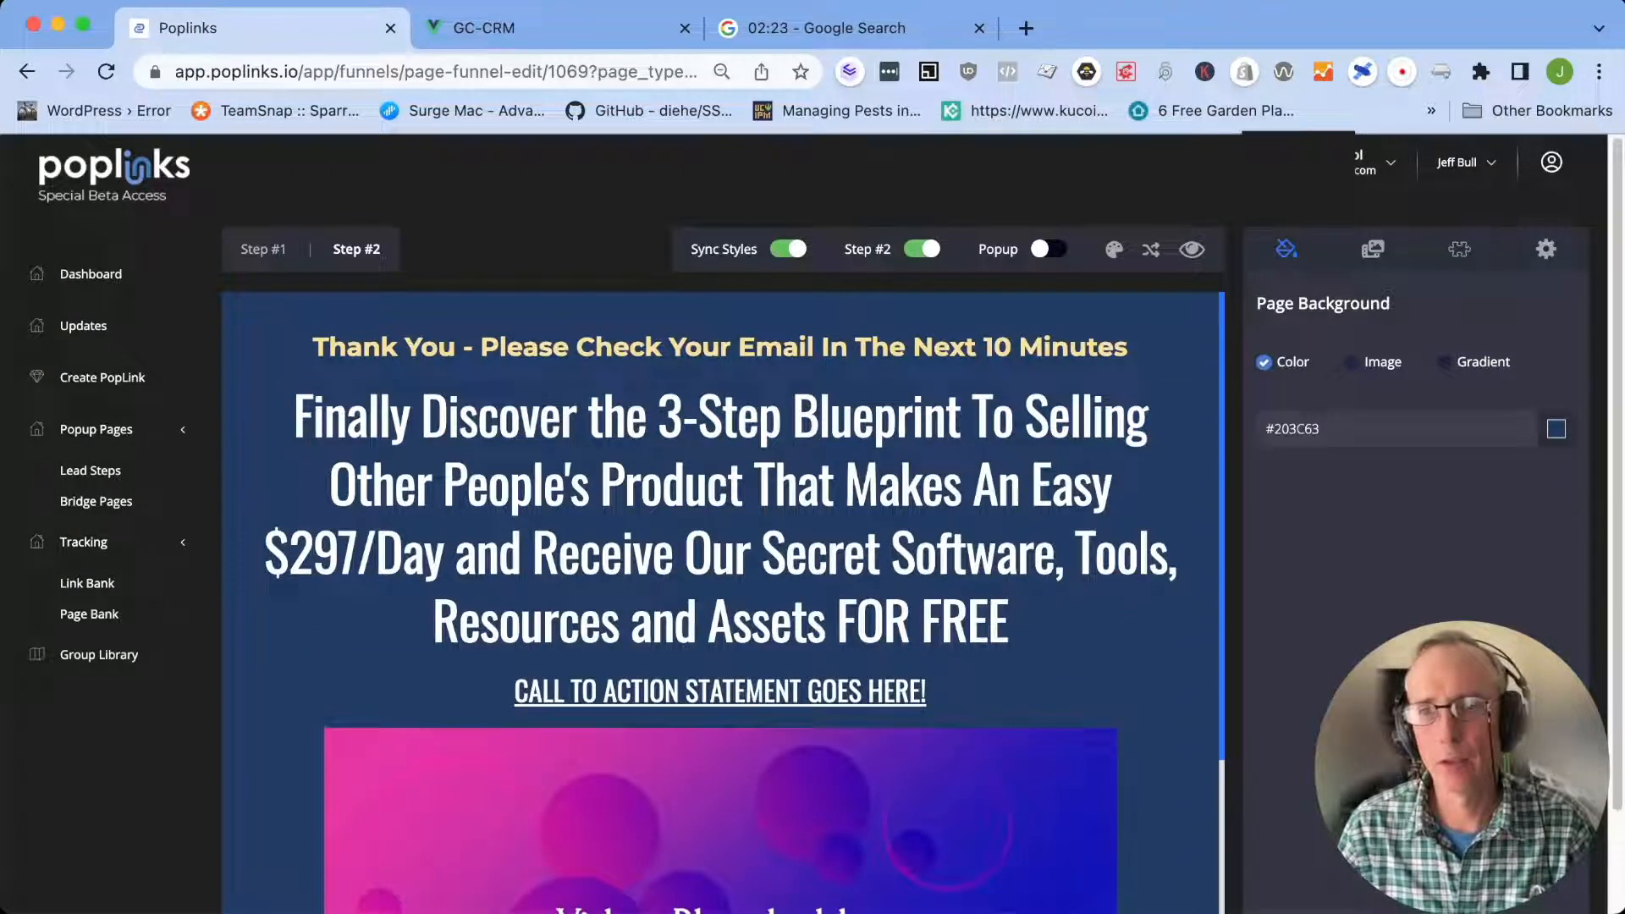
Replace the Step #2 call to action with "Watch This AMAZING TRAINING To Learn How To Profit From This Opportunity!"
{"action": "key", "text": "super+Tab"}
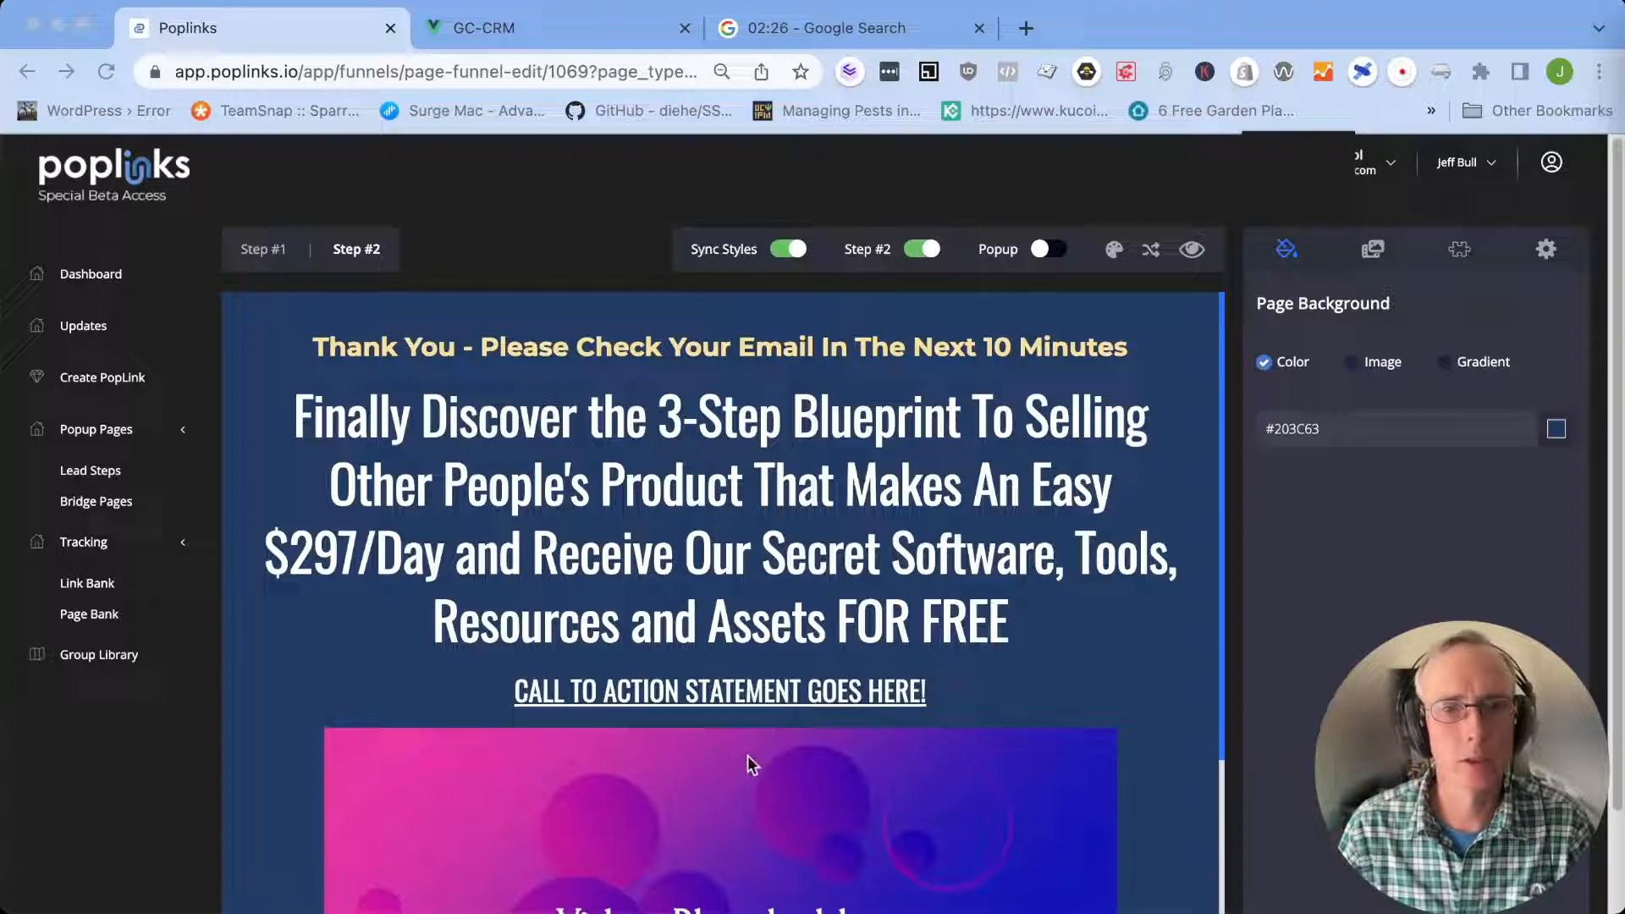
{"action": "key", "text": "super+Tab"}
{"action": "triple_click", "coordinate": [897, 696]}
{"action": "type", "text": "Watch This AMAZING TRAINING To Learn How To Profit From This Opportunity!"}
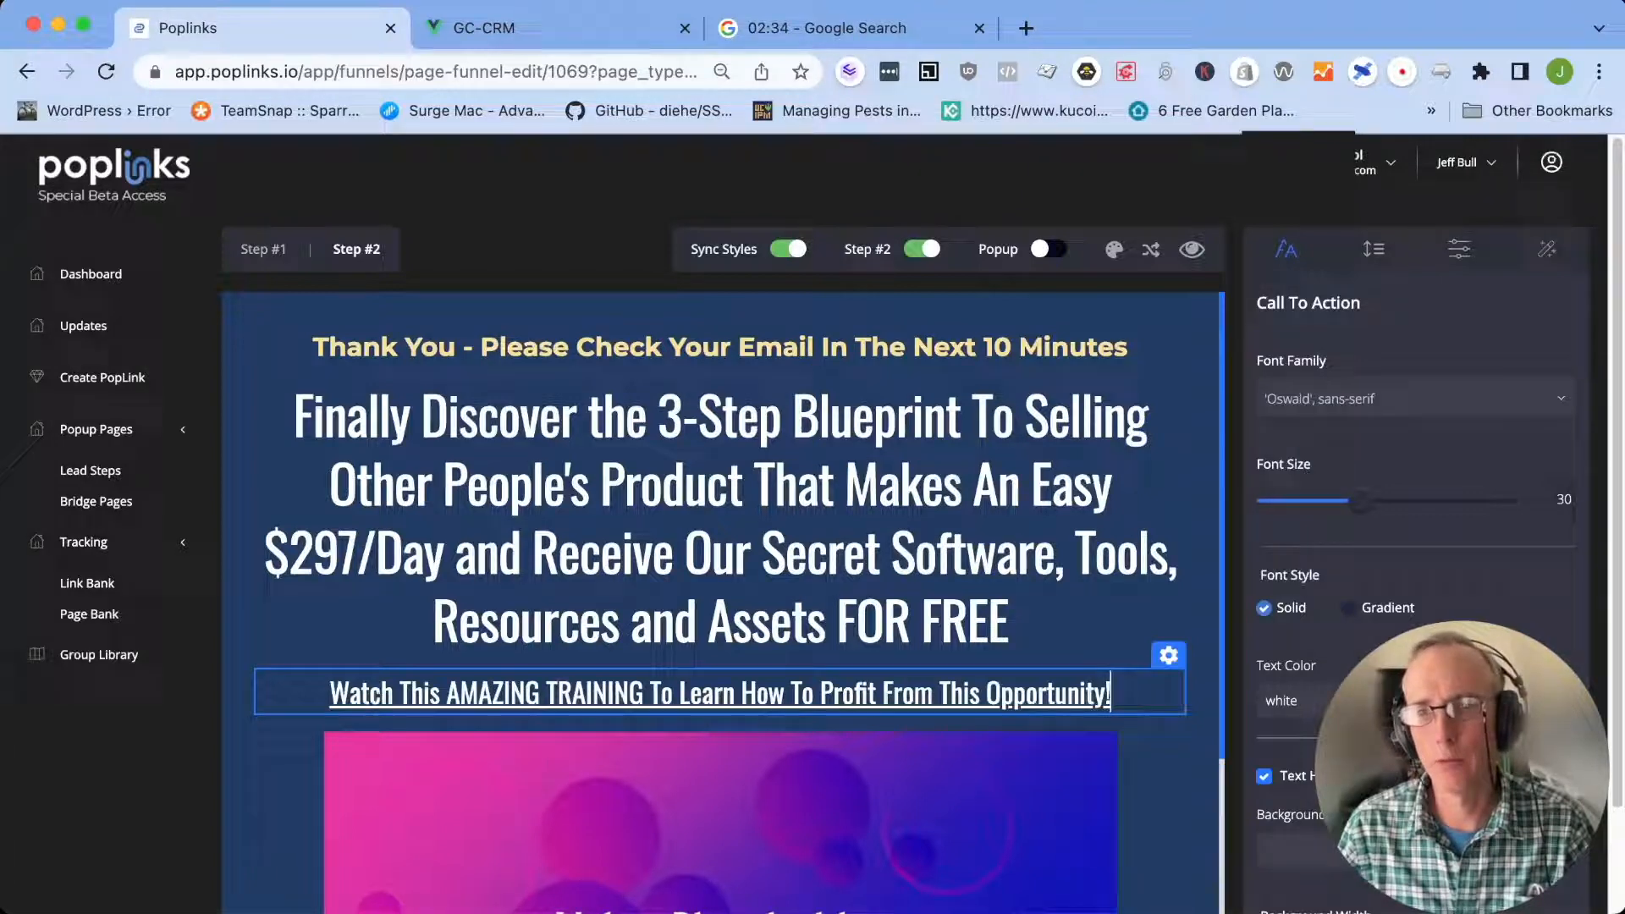
{"action": "key", "text": "super+Tab"}
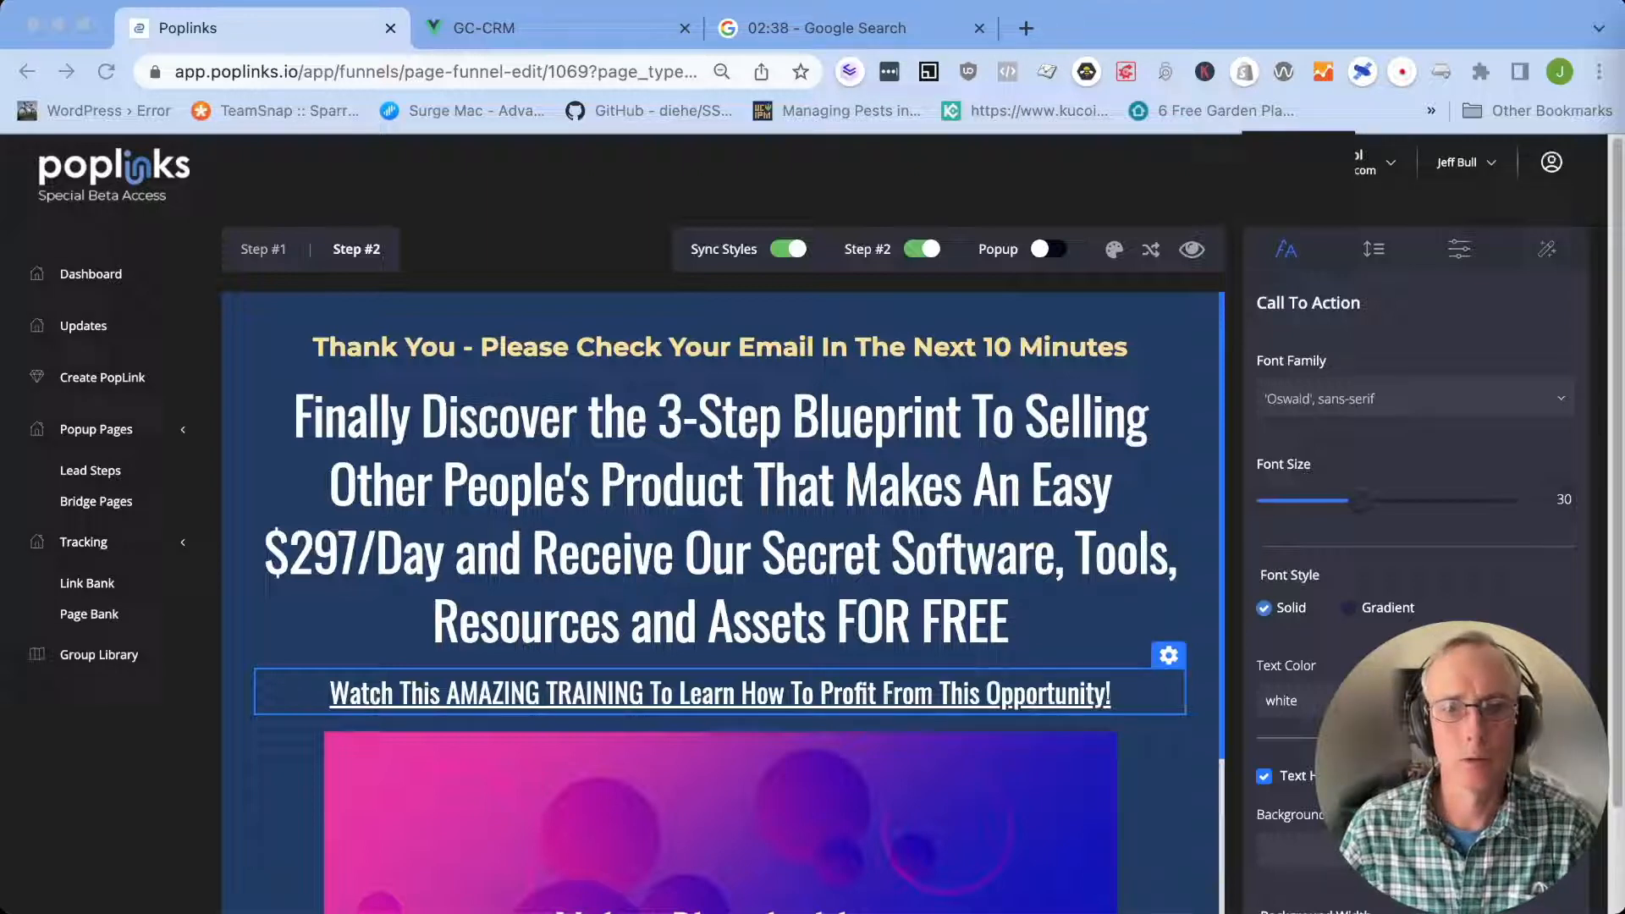
{"action": "scroll", "coordinate": [719, 508], "scroll_direction": "down", "scroll_amount": 3}
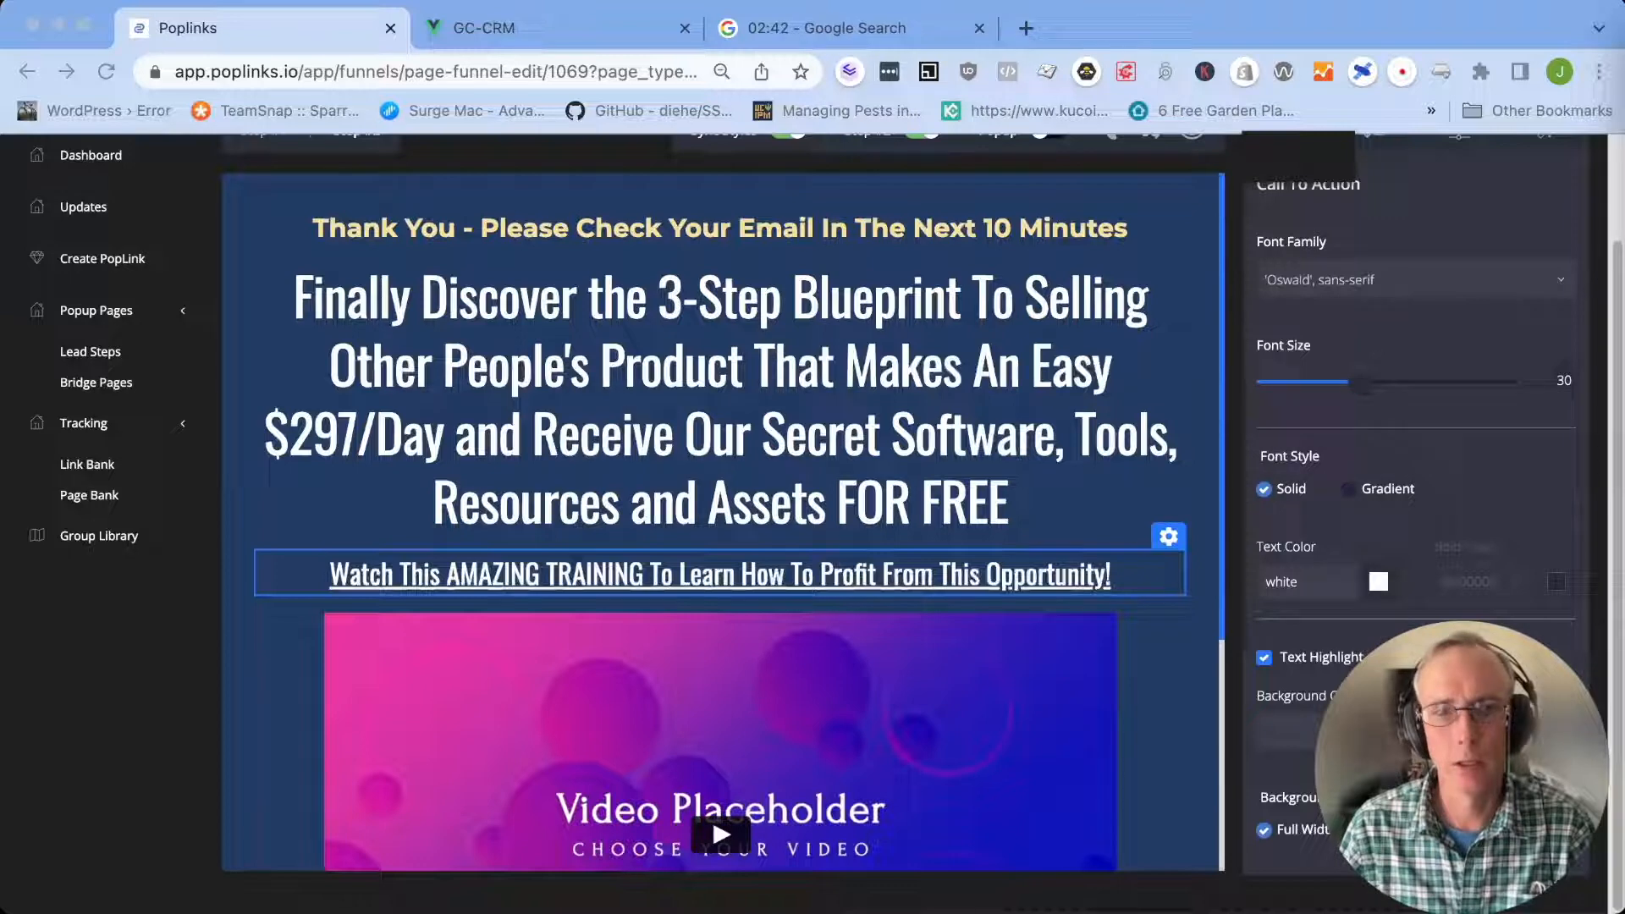
{"action": "left_click", "coordinate": [1162, 687]}
{"action": "left_click", "coordinate": [1354, 287]}
{"action": "left_click", "coordinate": [1324, 343]}
{"action": "left_click", "coordinate": [1342, 385]}
{"action": "type", "text": "https://vimeo.com/756421557"}
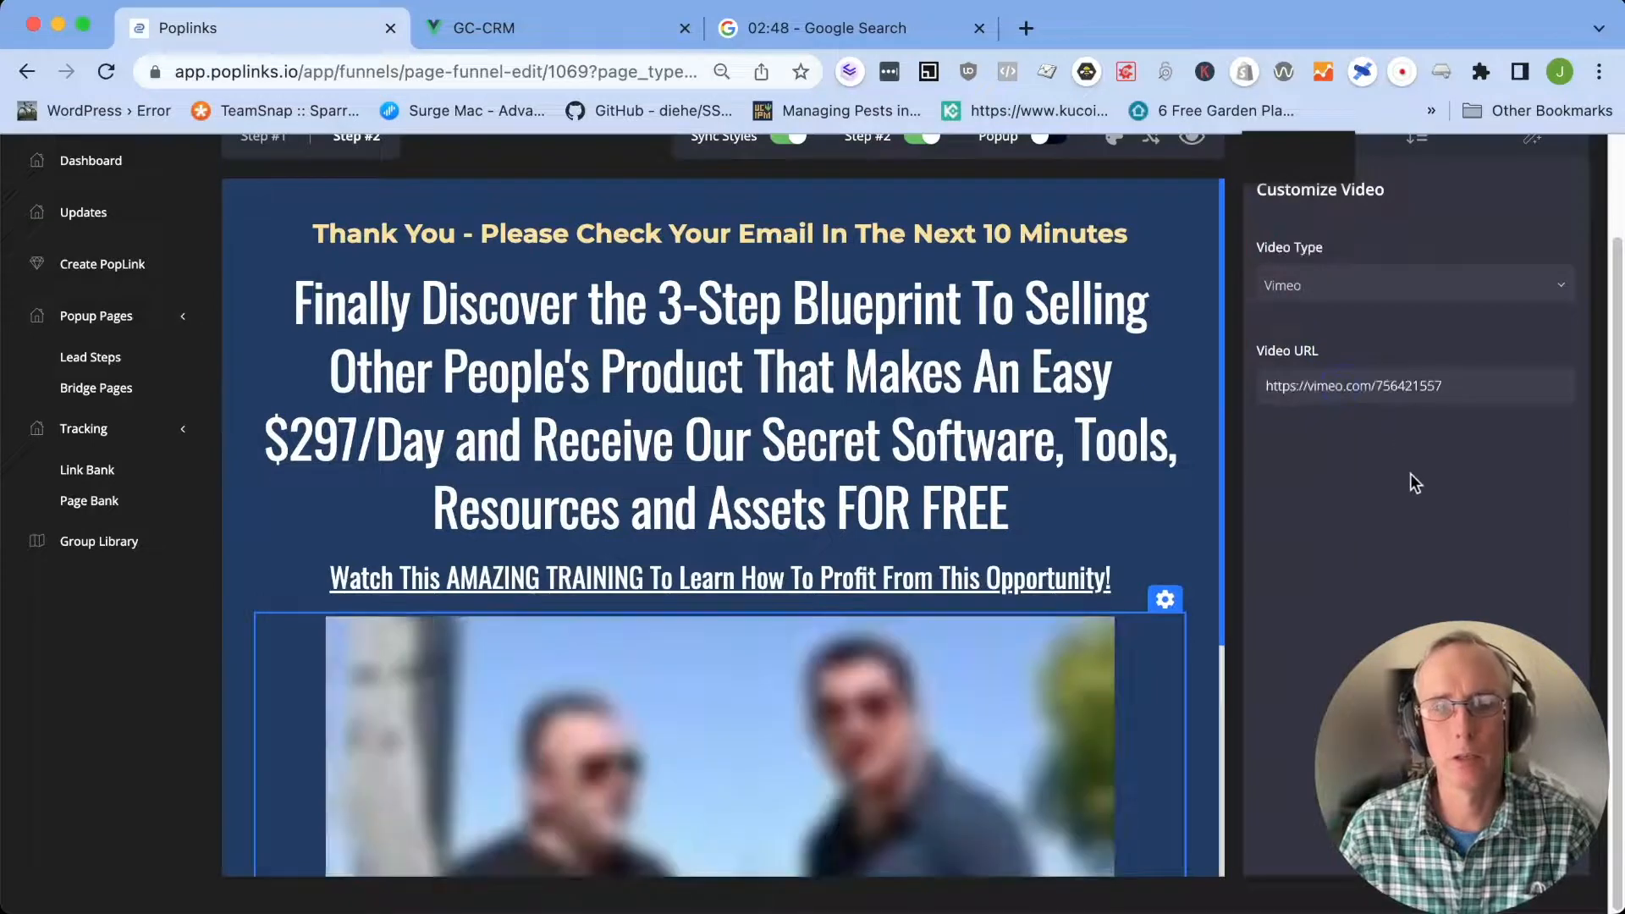
Replace the DOWNLOAD NOW button text on Step #2 with "GO TO NEXT STEP"
{"action": "scroll", "coordinate": [1194, 614], "scroll_direction": "down", "scroll_amount": 5}
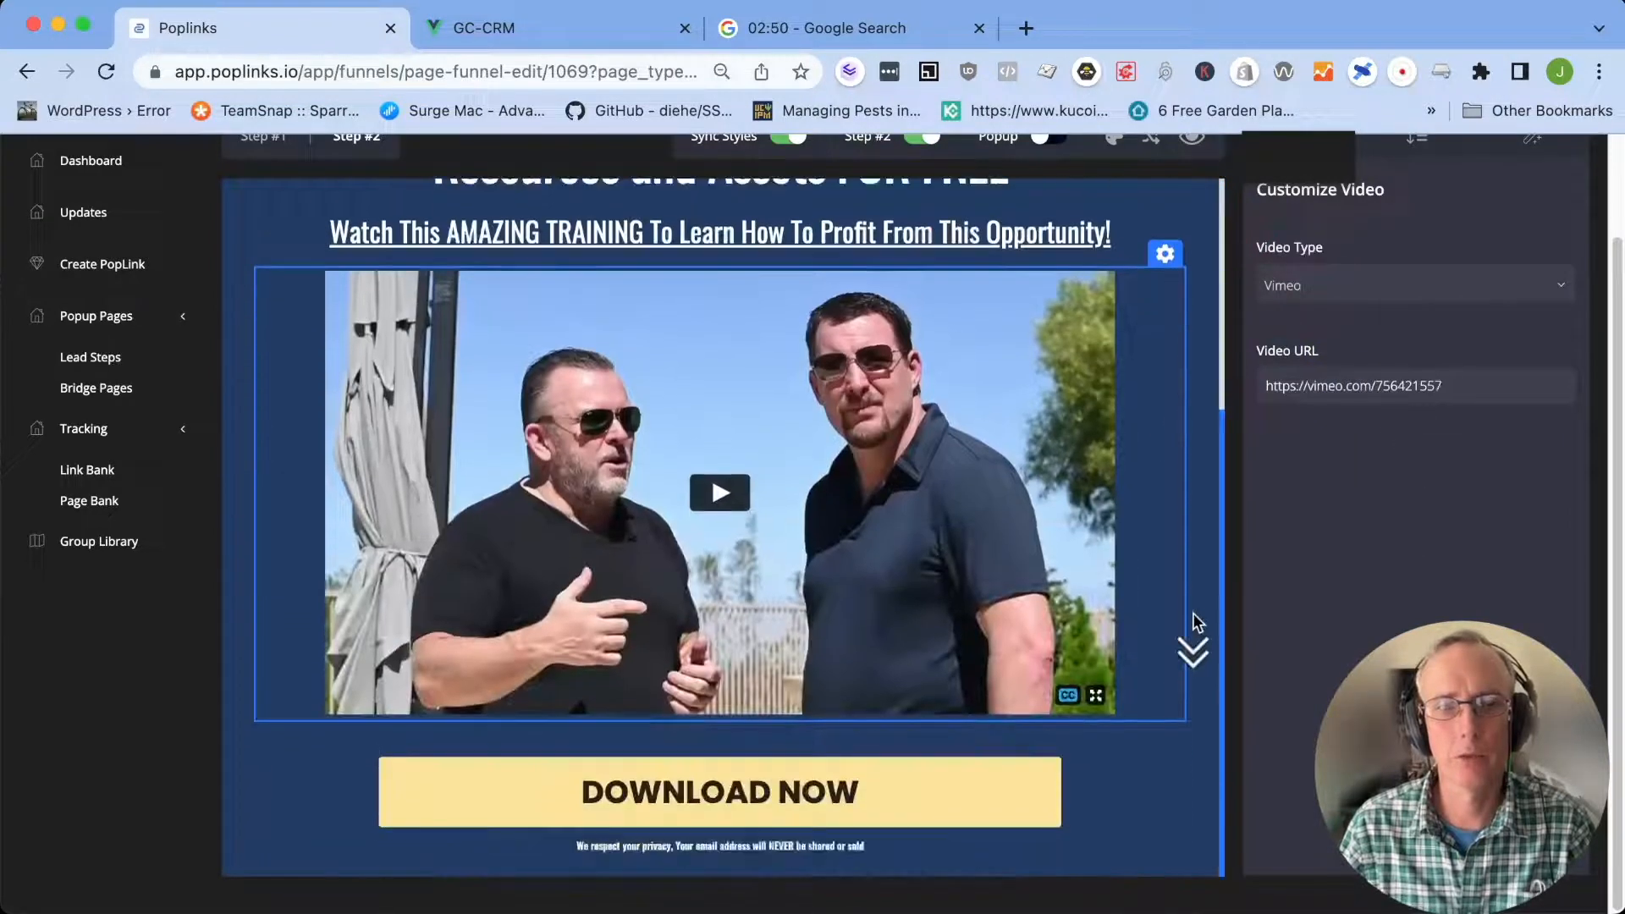
{"action": "left_click", "coordinate": [1006, 802]}
{"action": "double_click", "coordinate": [652, 783]}
{"action": "left_click_drag", "start_coordinate": [652, 783], "coordinate": [894, 789]}
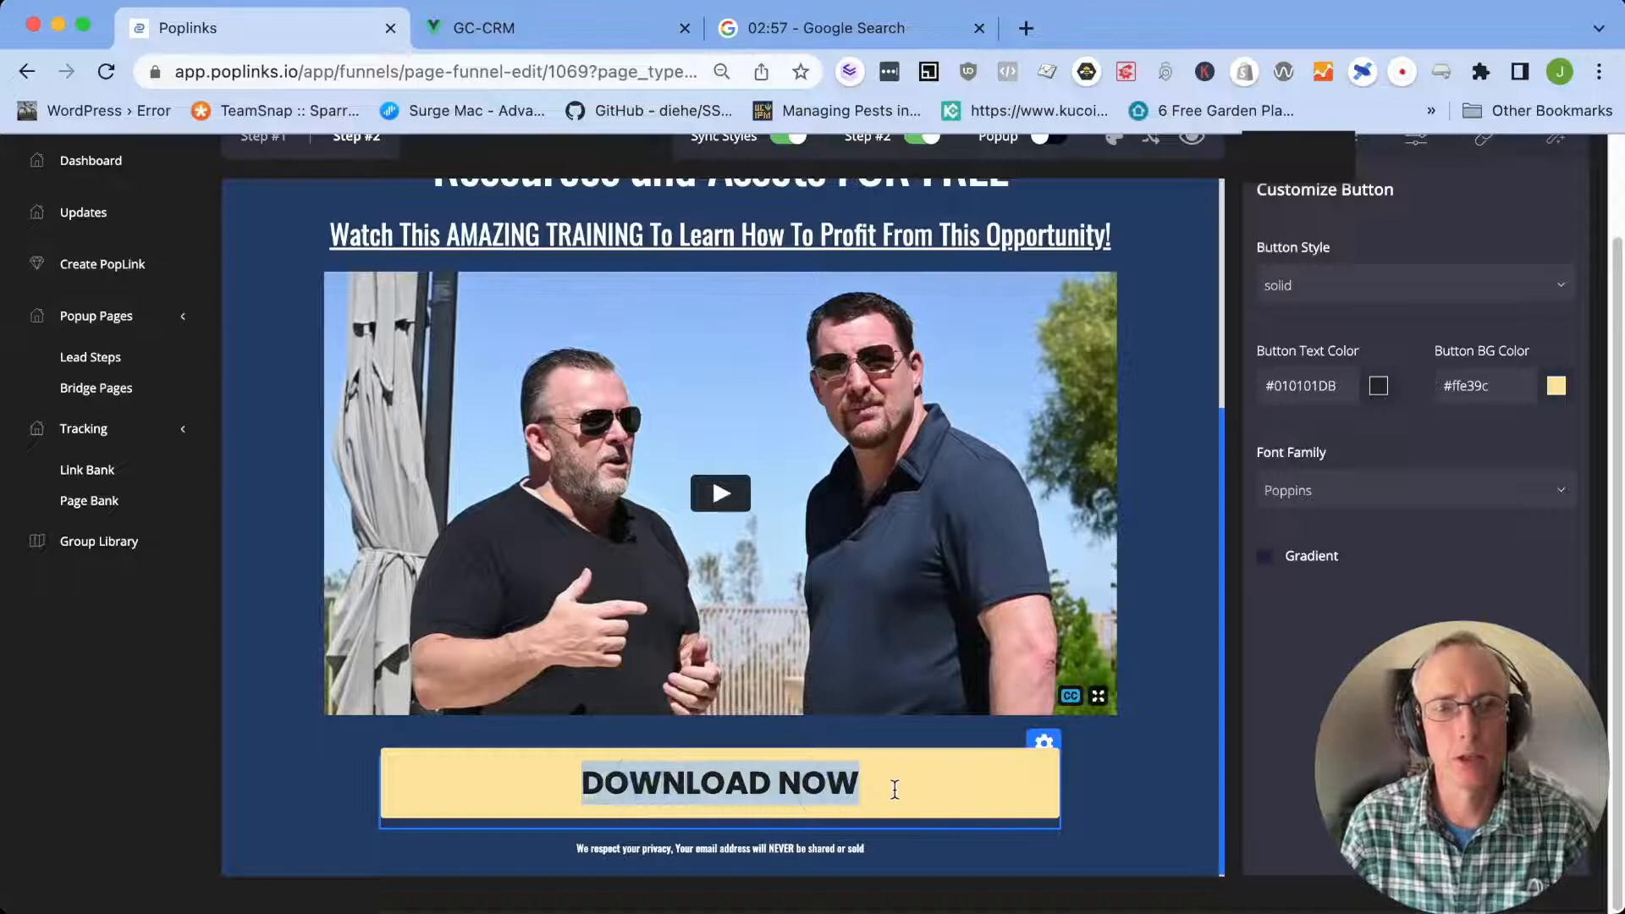
{"action": "type", "text": "Go"}
{"action": "key", "text": "BackSpace"}
{"action": "type", "text": "O TO NEXT STep"}
{"action": "key", "text": "BackSpace"}
{"action": "key", "text": "BackSpace"}
{"action": "type", "text": "EP"}
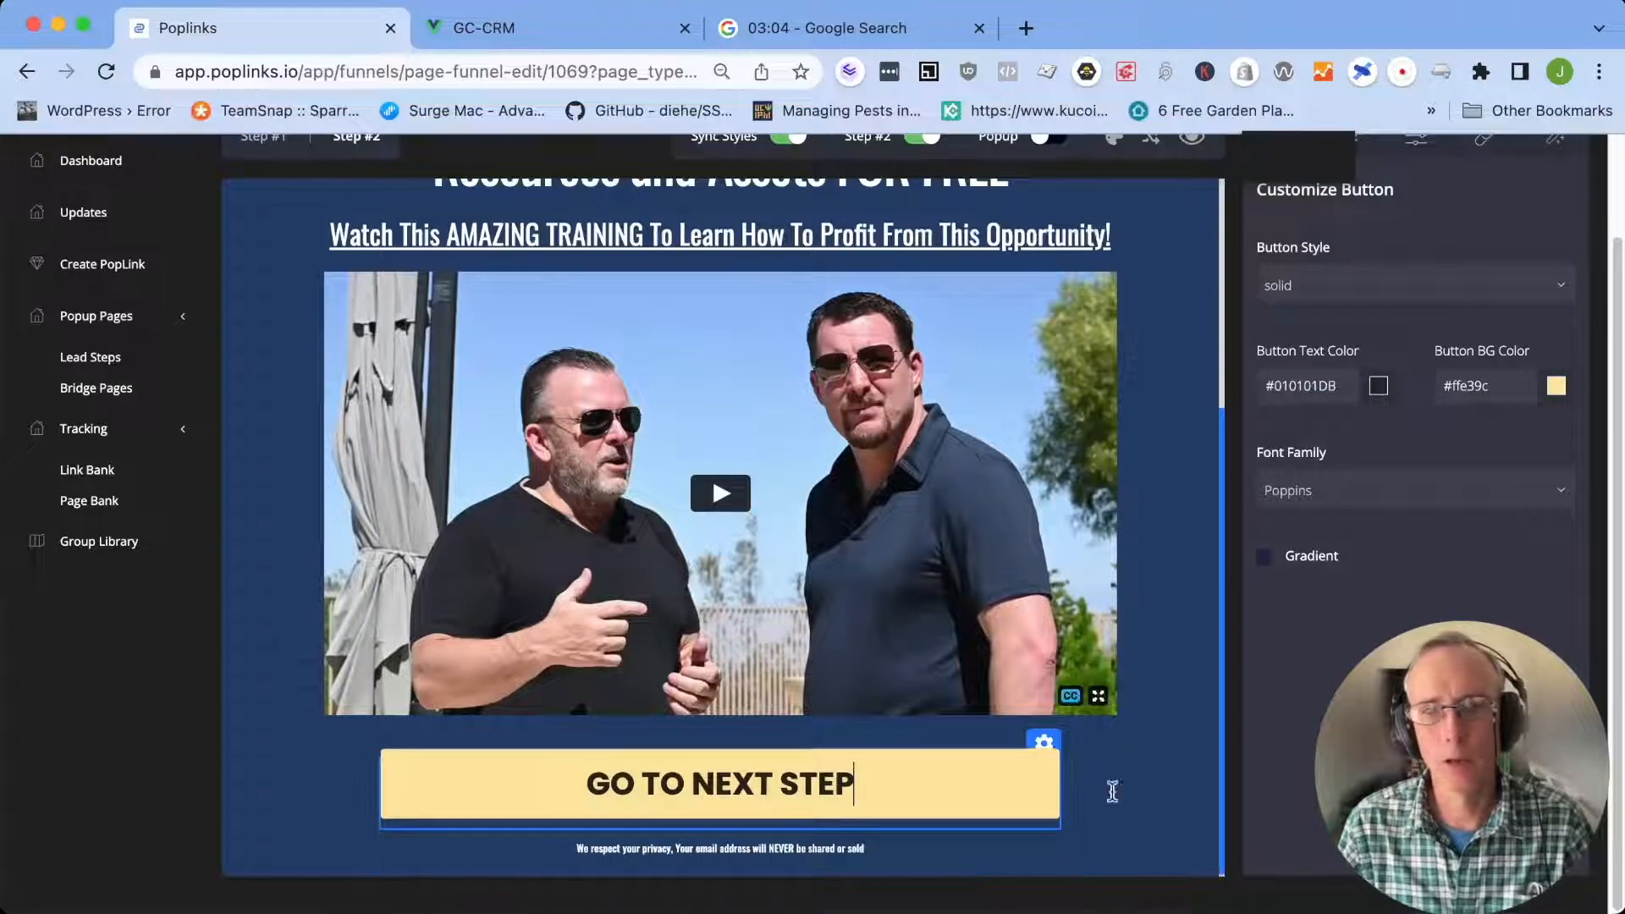
Check the Step #2 button's Redirect URL setting, then copy the "Test Google Test" link from the Link Bank
{"action": "scroll", "coordinate": [1396, 326], "scroll_direction": "up", "scroll_amount": 2}
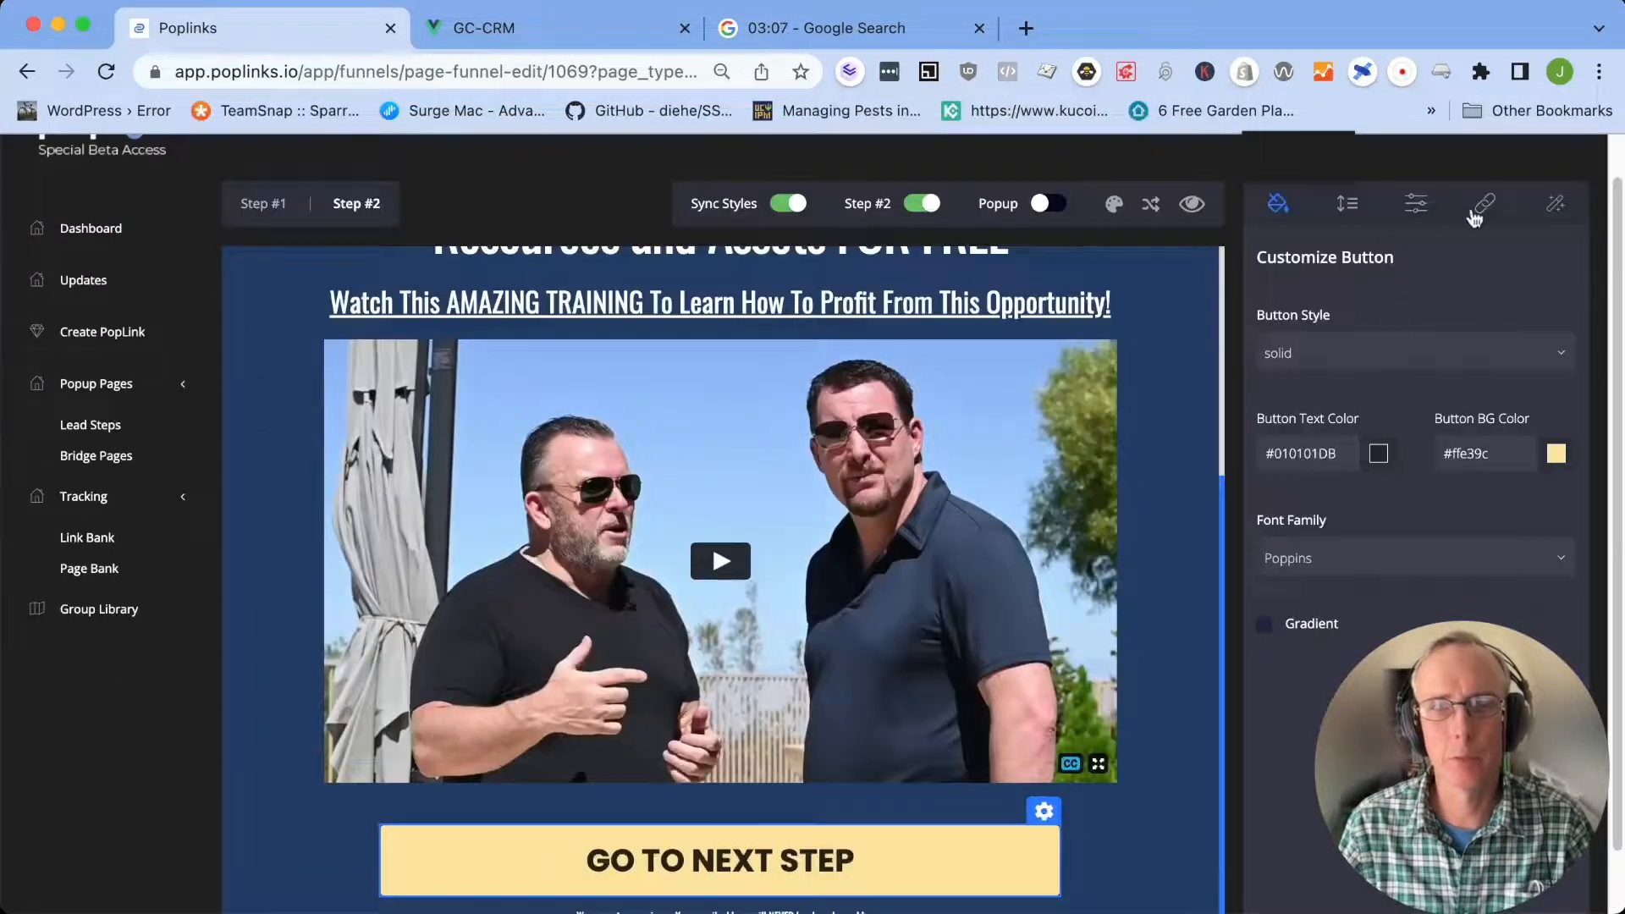
{"action": "left_click", "coordinate": [1487, 209]}
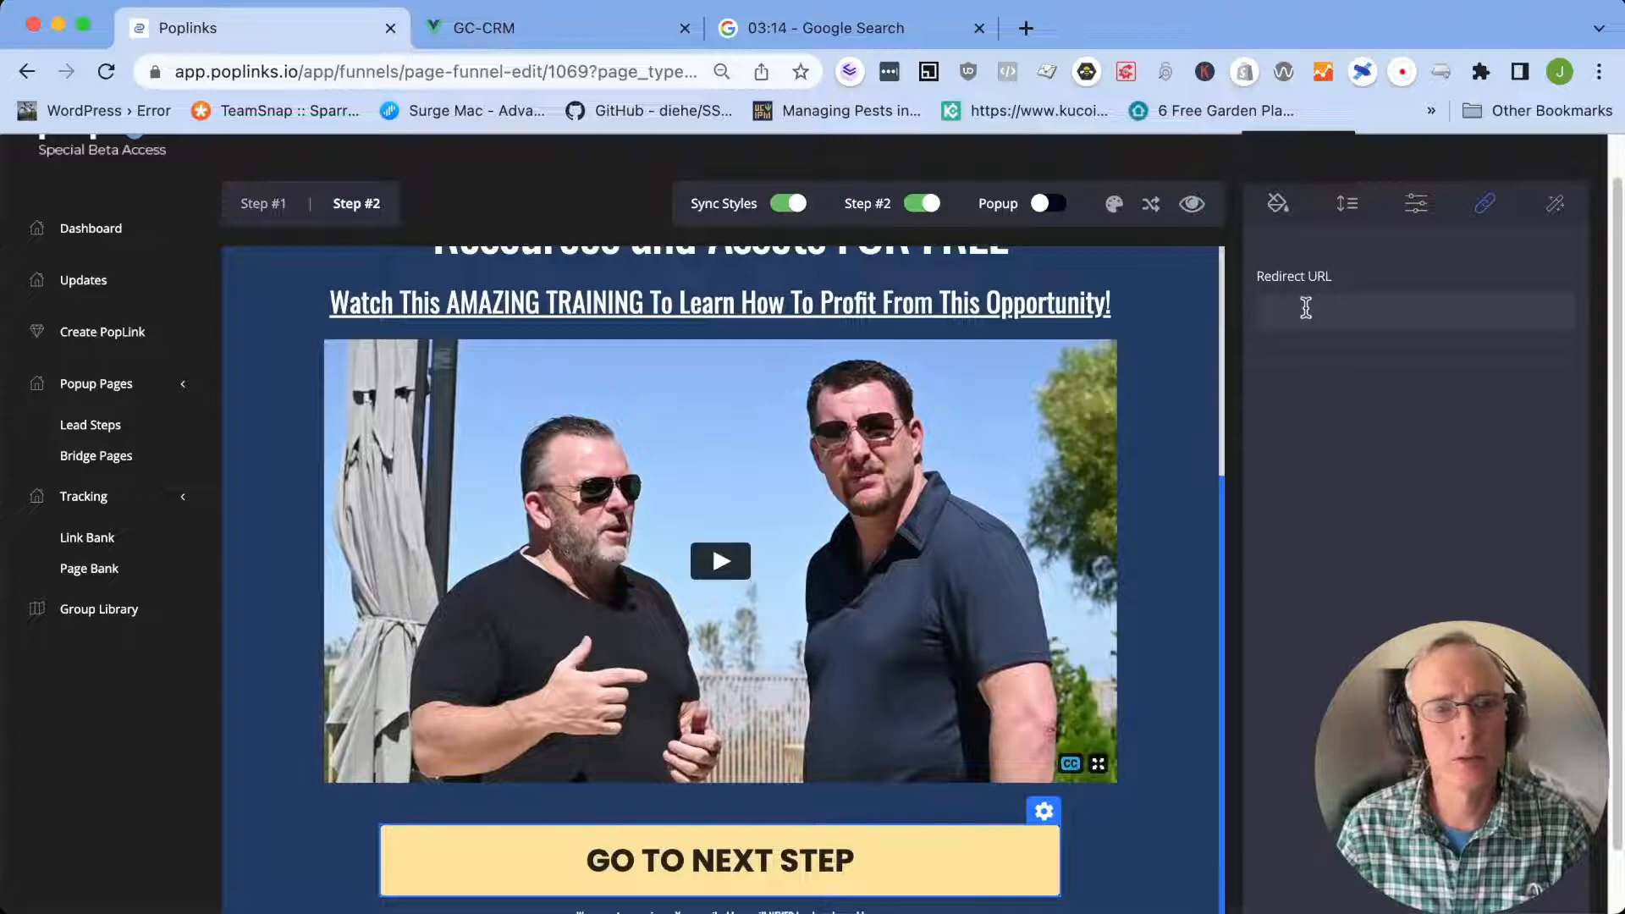
{"action": "left_click", "coordinate": [1189, 842]}
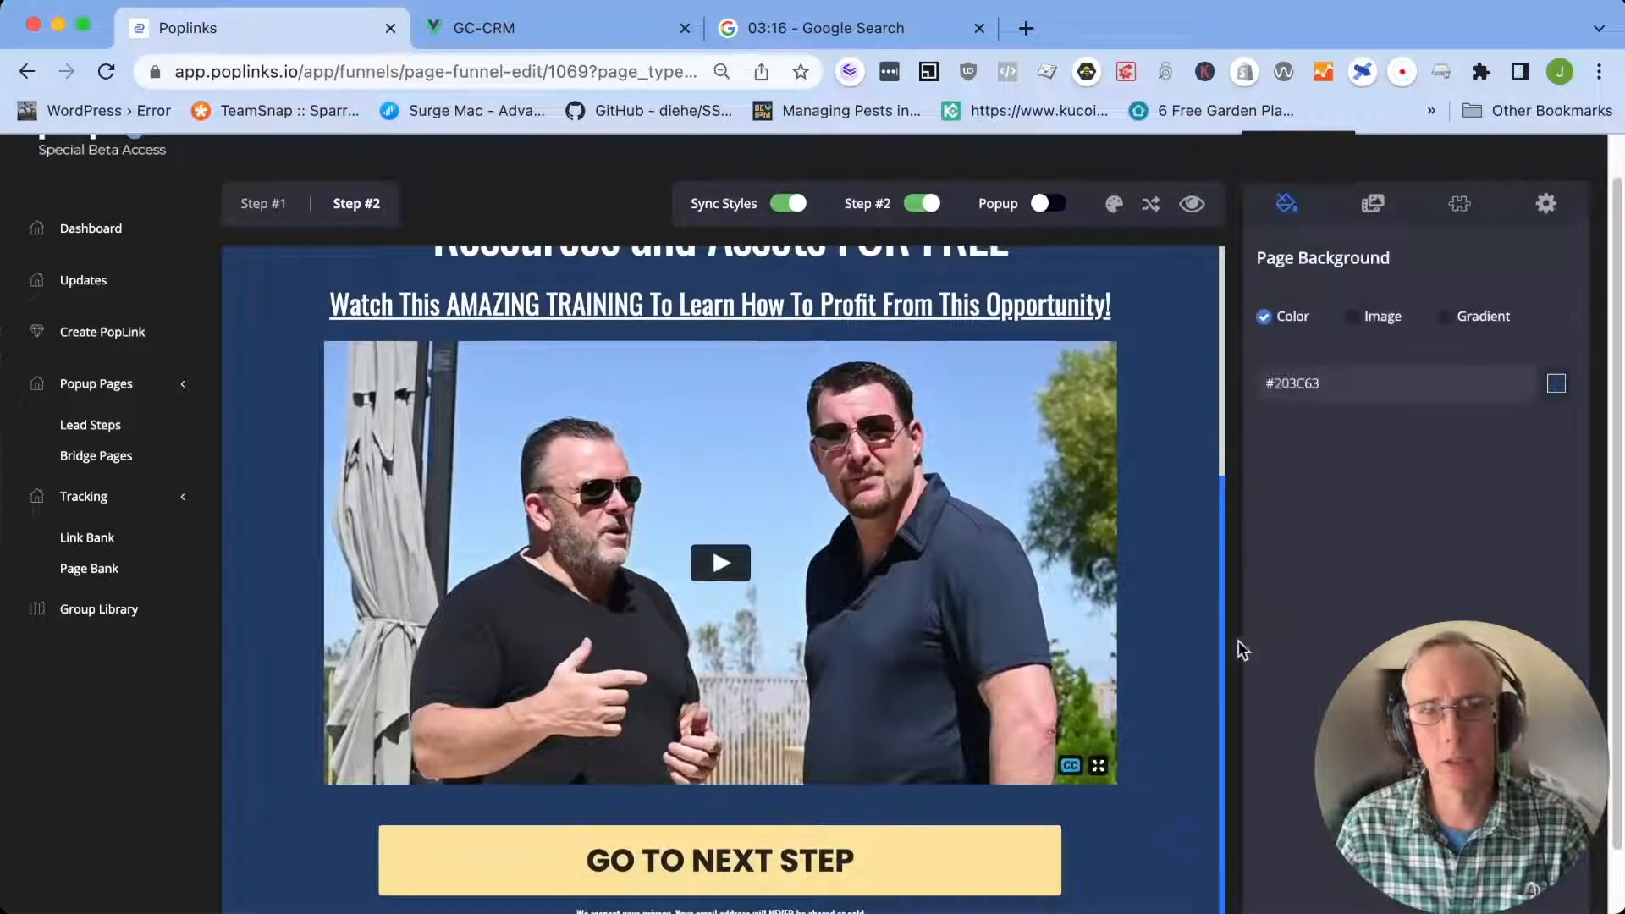
{"action": "scroll", "coordinate": [282, 381], "scroll_direction": "up", "scroll_amount": 2}
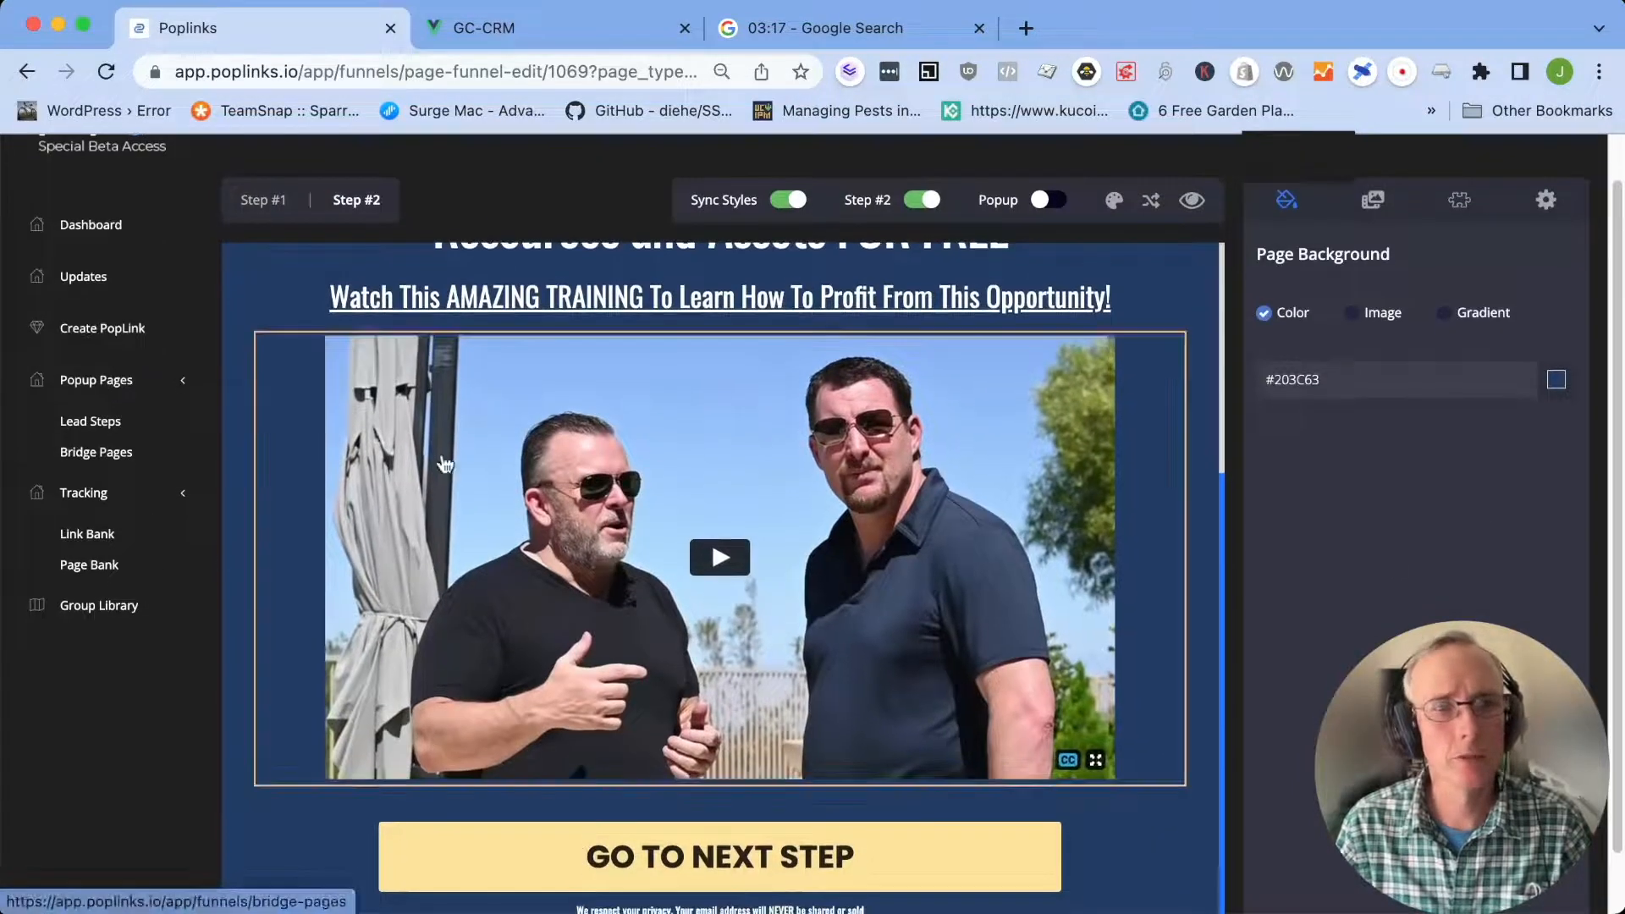
{"action": "scroll", "coordinate": [281, 381], "scroll_direction": "up", "scroll_amount": 3}
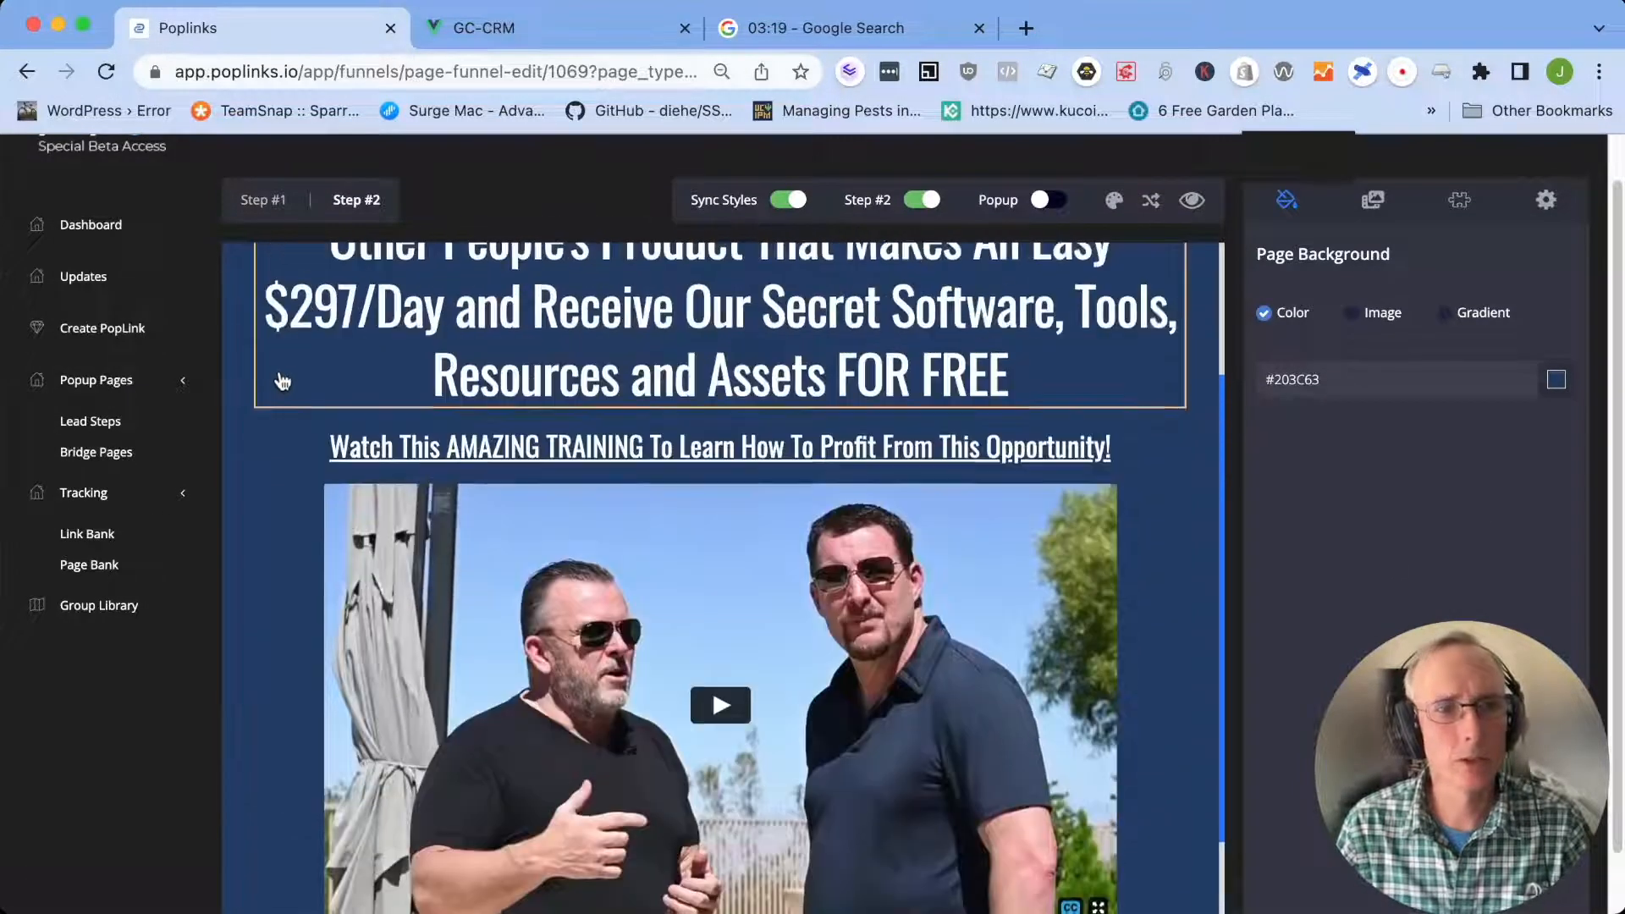
{"action": "left_click", "coordinate": [97, 422]}
{"action": "left_click", "coordinate": [89, 583]}
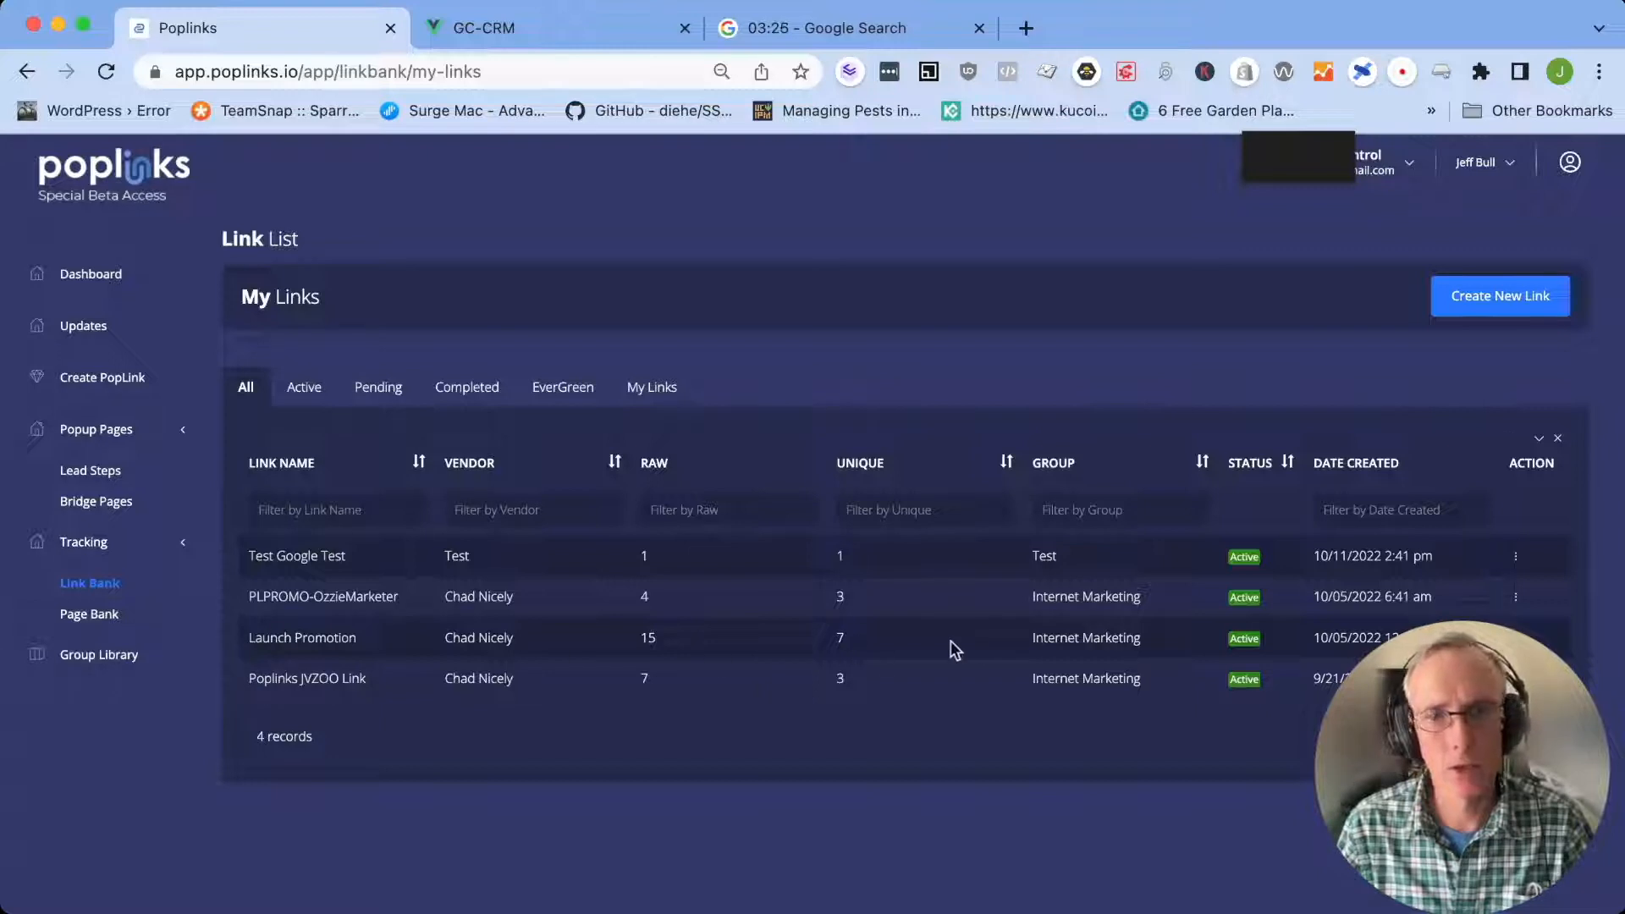
{"action": "left_click", "coordinate": [1520, 562]}
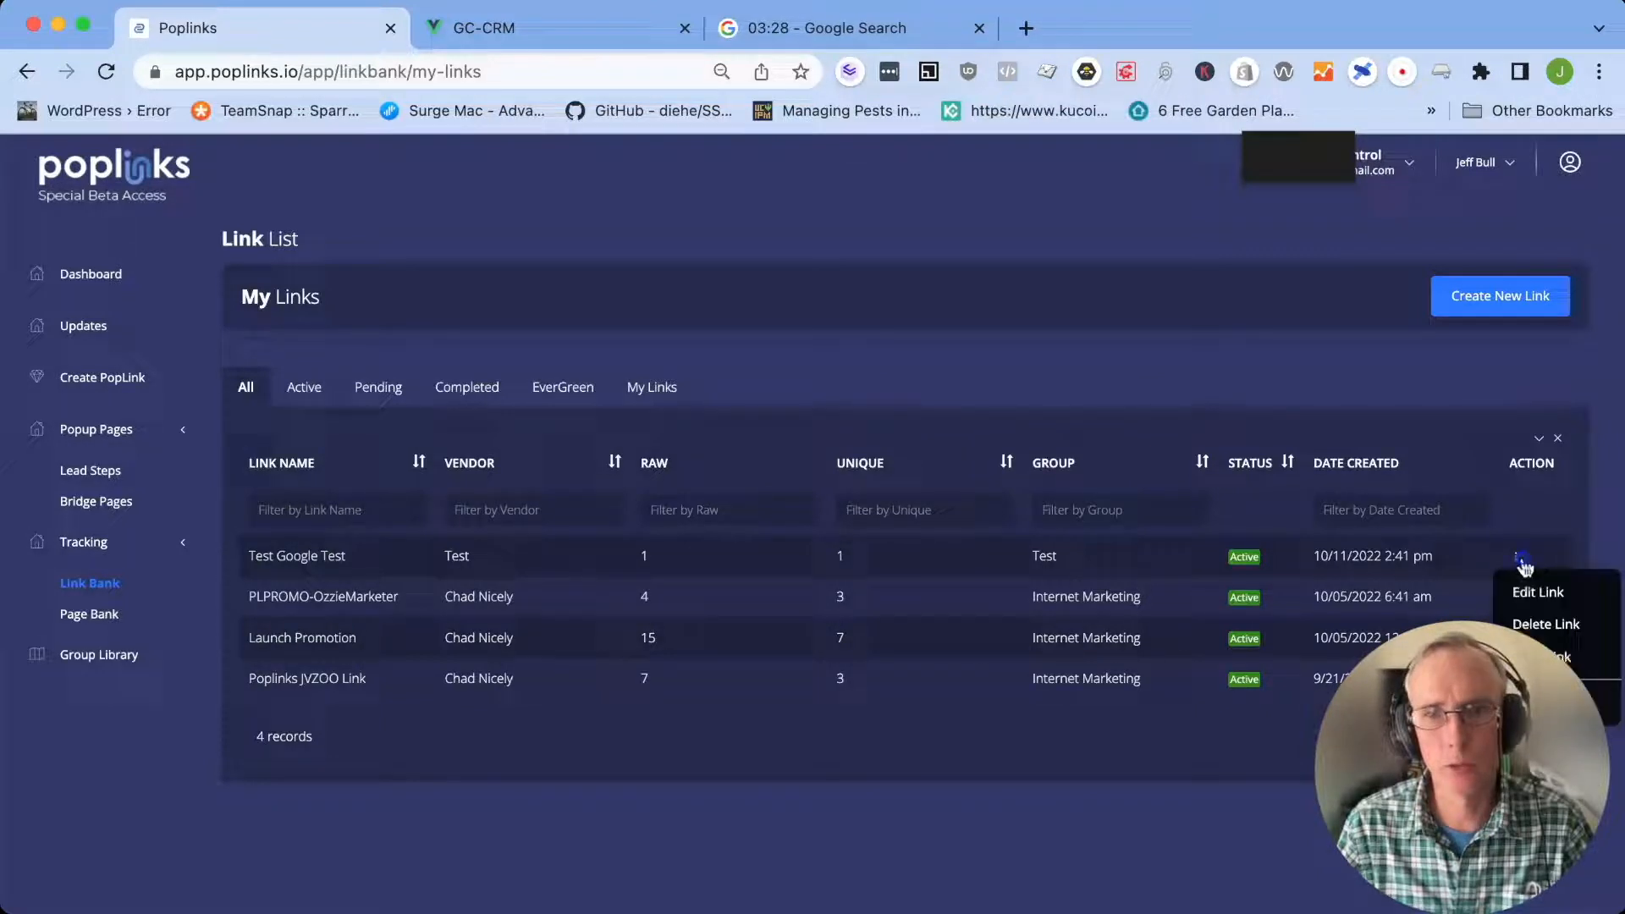
{"action": "left_click", "coordinate": [1536, 627]}
Refresh the Lead Steps list and reopen "Test Google Test Lead" on its Step #2 page
{"action": "left_click", "coordinate": [97, 473]}
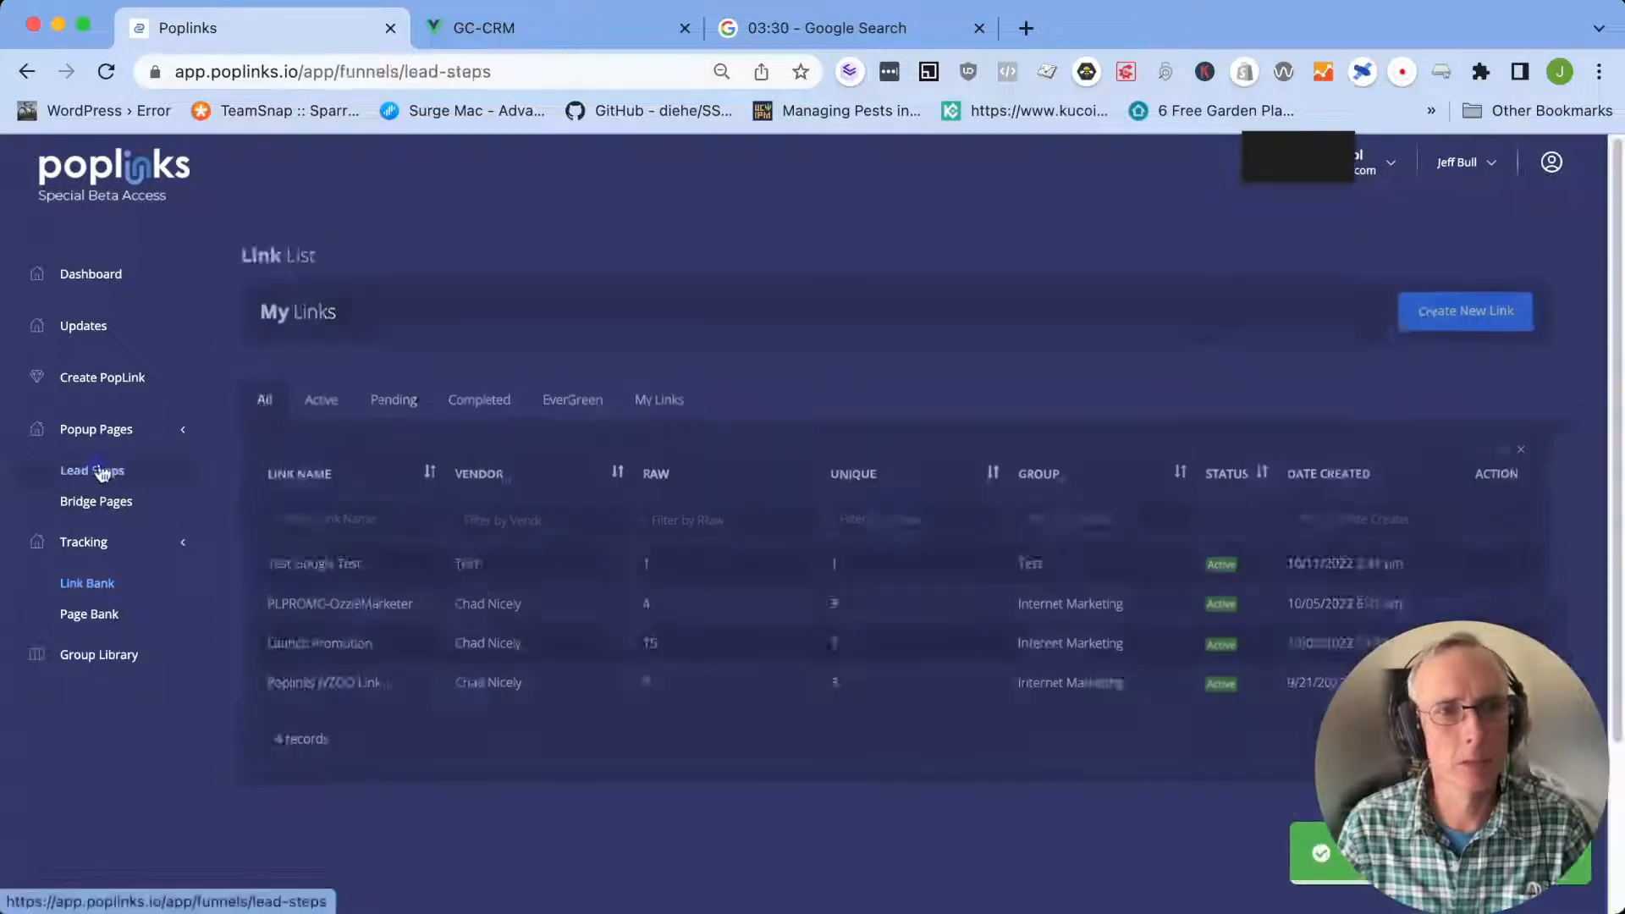
{"action": "left_click", "coordinate": [106, 71]}
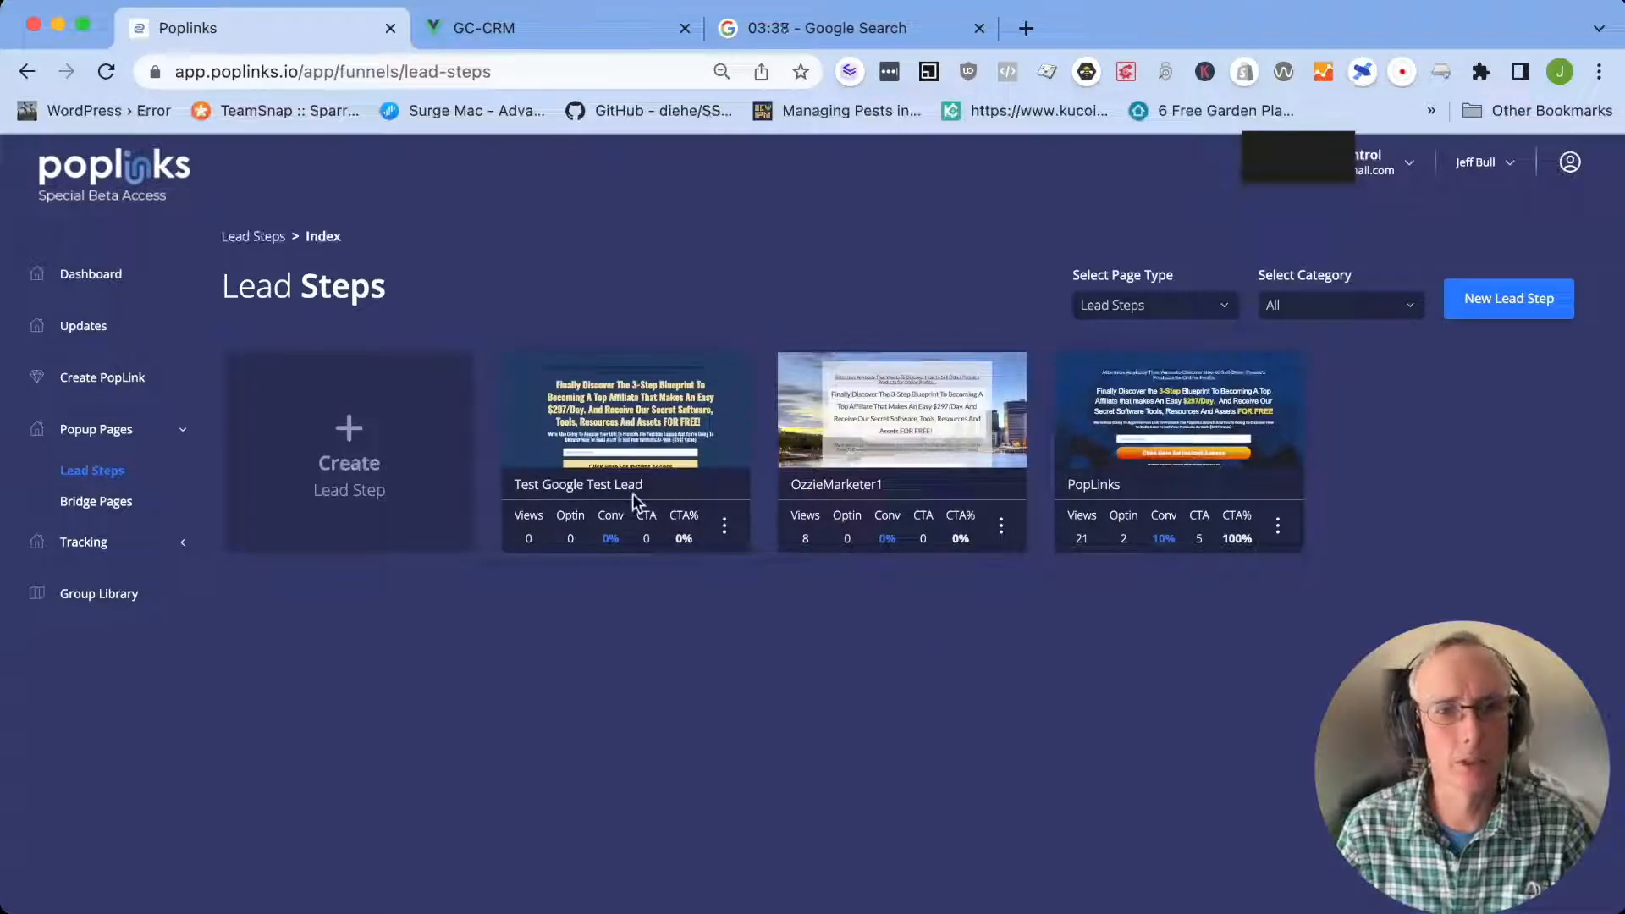
{"action": "left_click", "coordinate": [676, 430]}
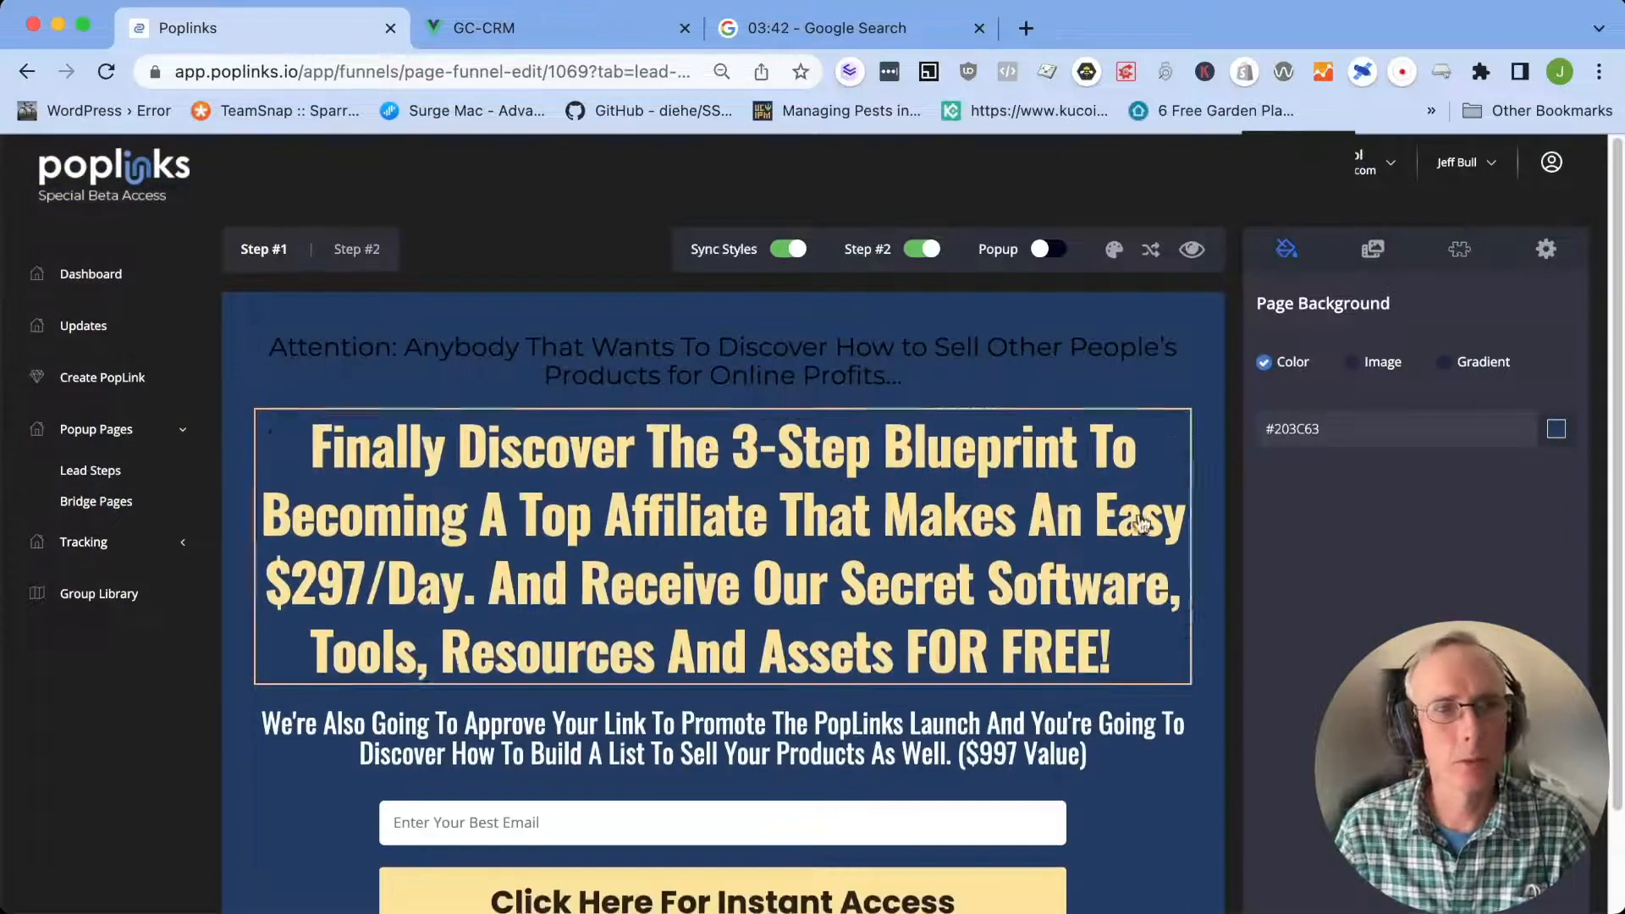
{"action": "left_click", "coordinate": [356, 249]}
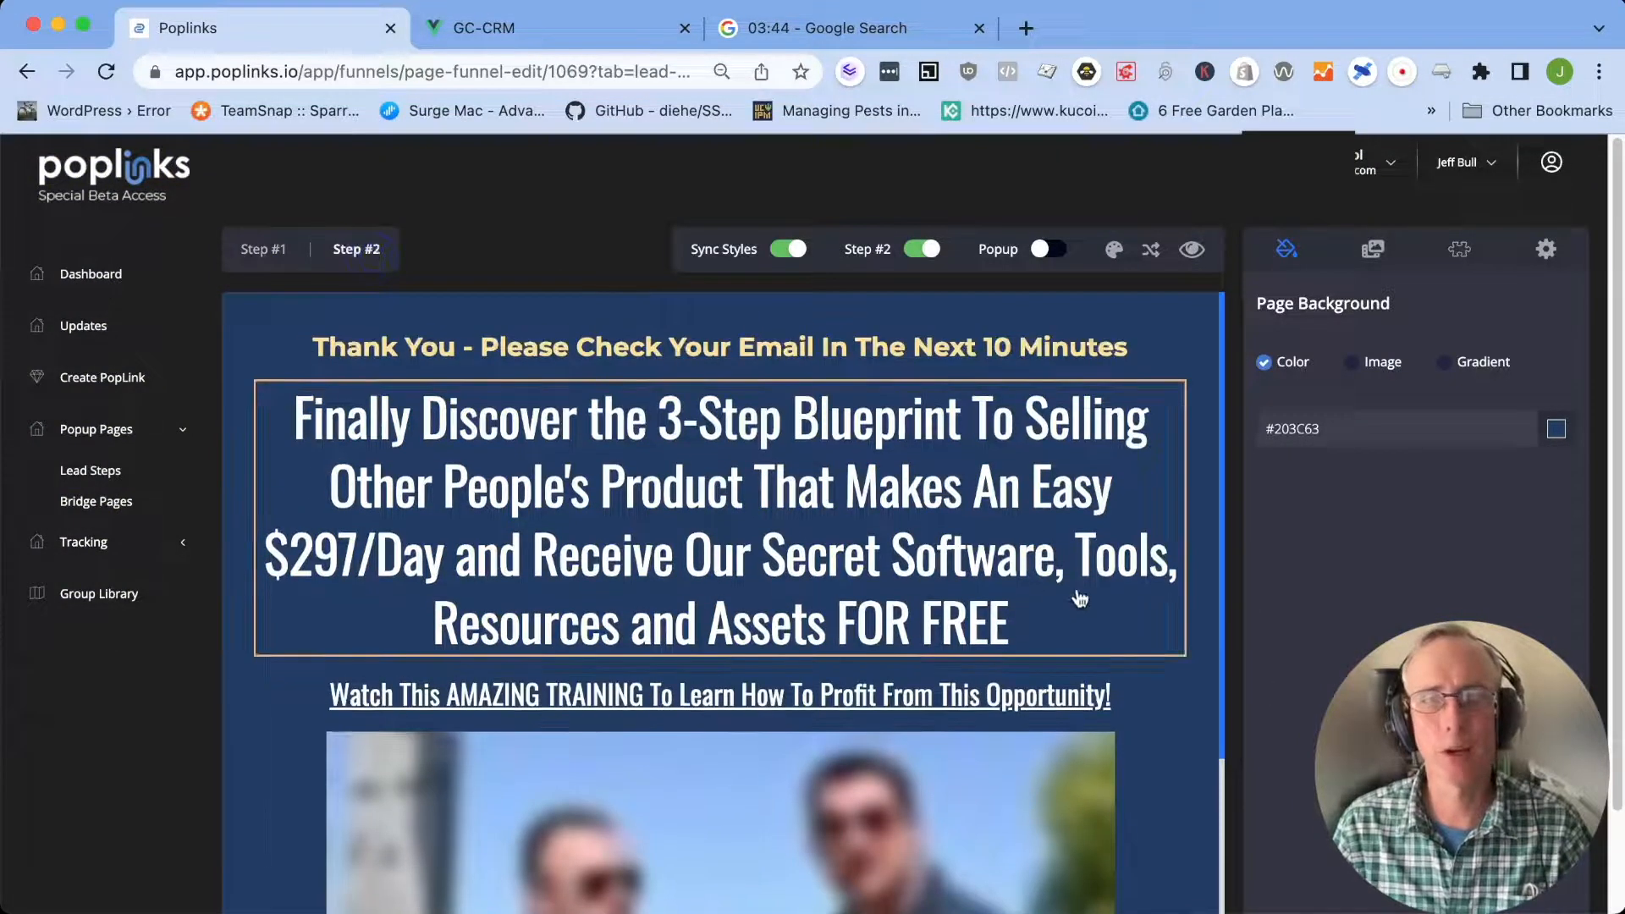
Paste the copied tracking link as the redirect URL of the GO TO NEXT STEP button
{"action": "scroll", "coordinate": [1125, 694], "scroll_direction": "down", "scroll_amount": 4}
{"action": "scroll", "coordinate": [1166, 715], "scroll_direction": "down", "scroll_amount": 3}
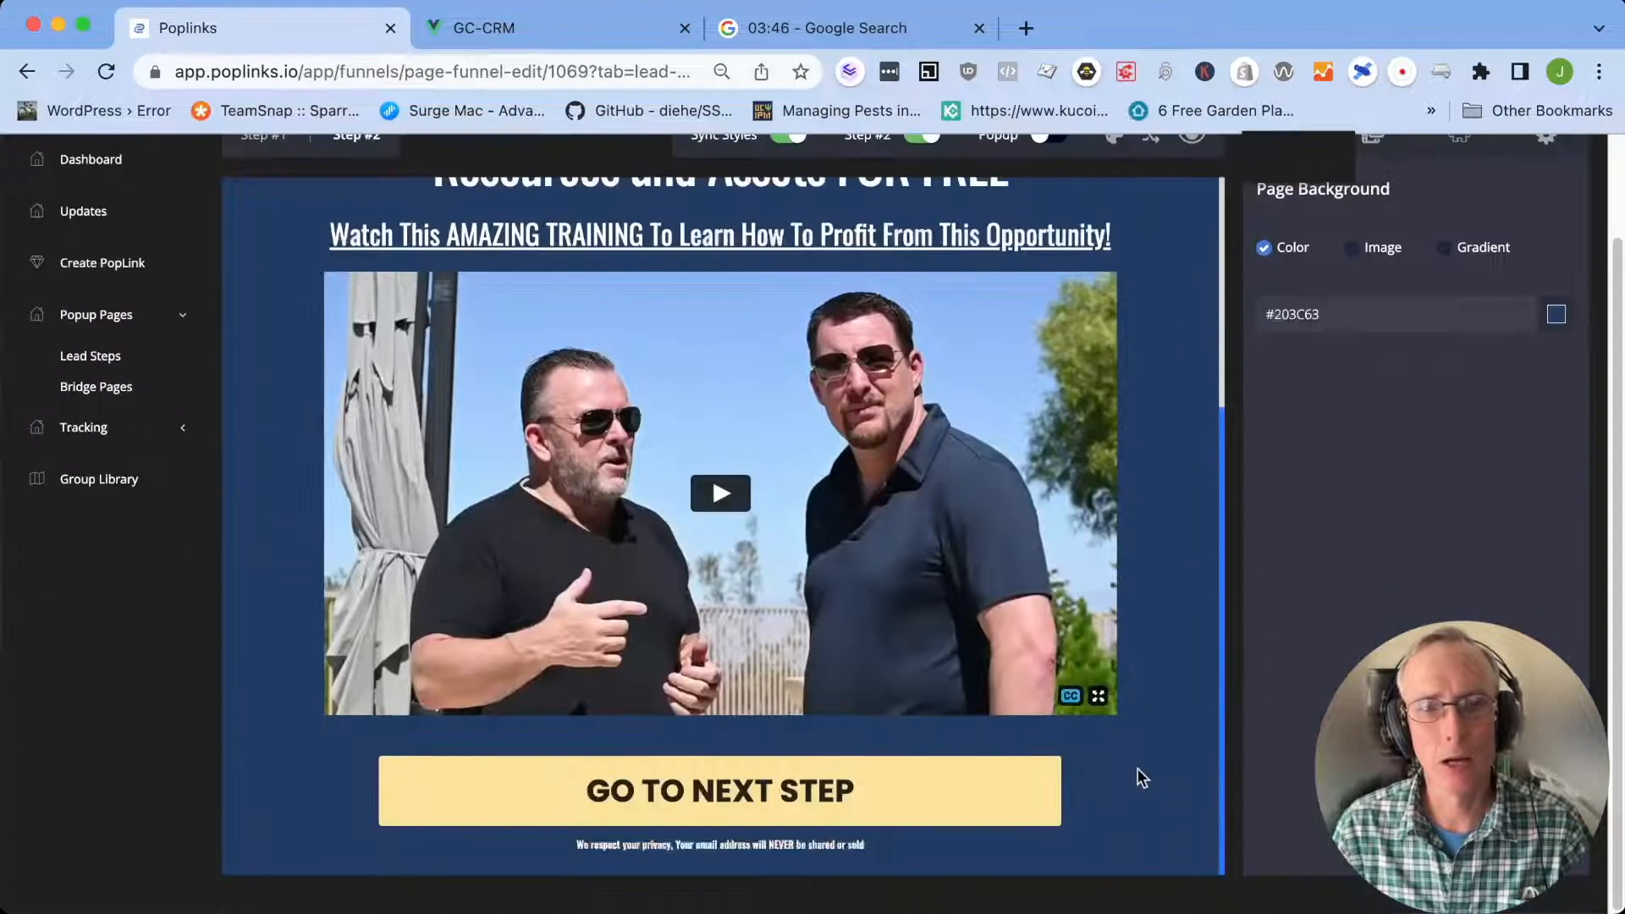
{"action": "left_click", "coordinate": [979, 780]}
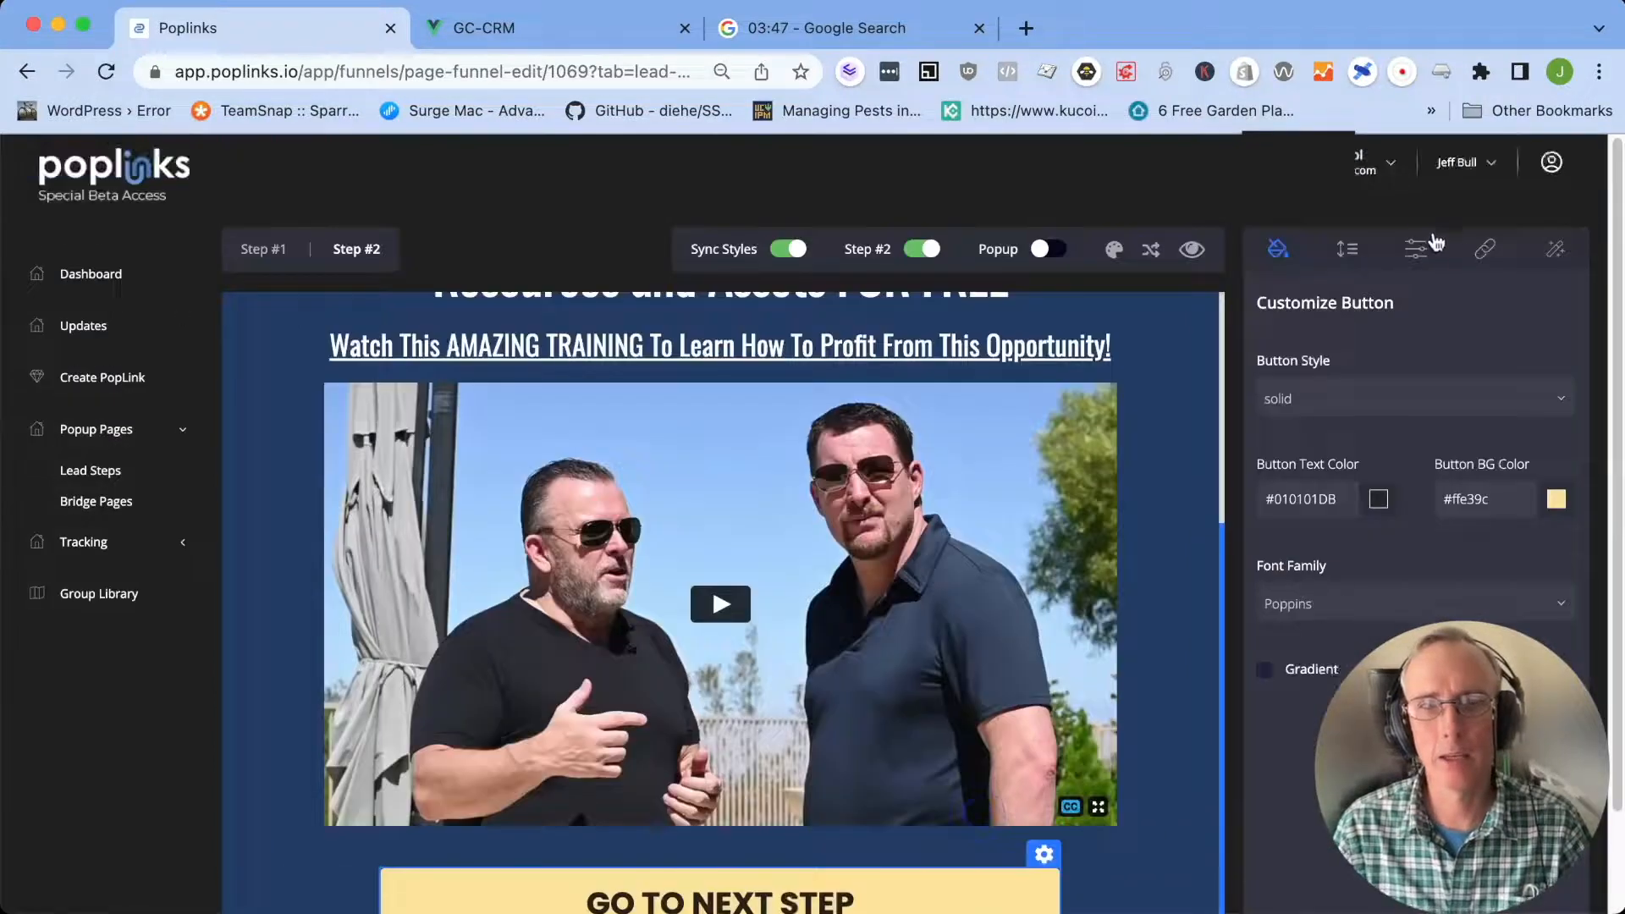
{"action": "left_click", "coordinate": [1487, 250]}
{"action": "left_click", "coordinate": [1363, 356]}
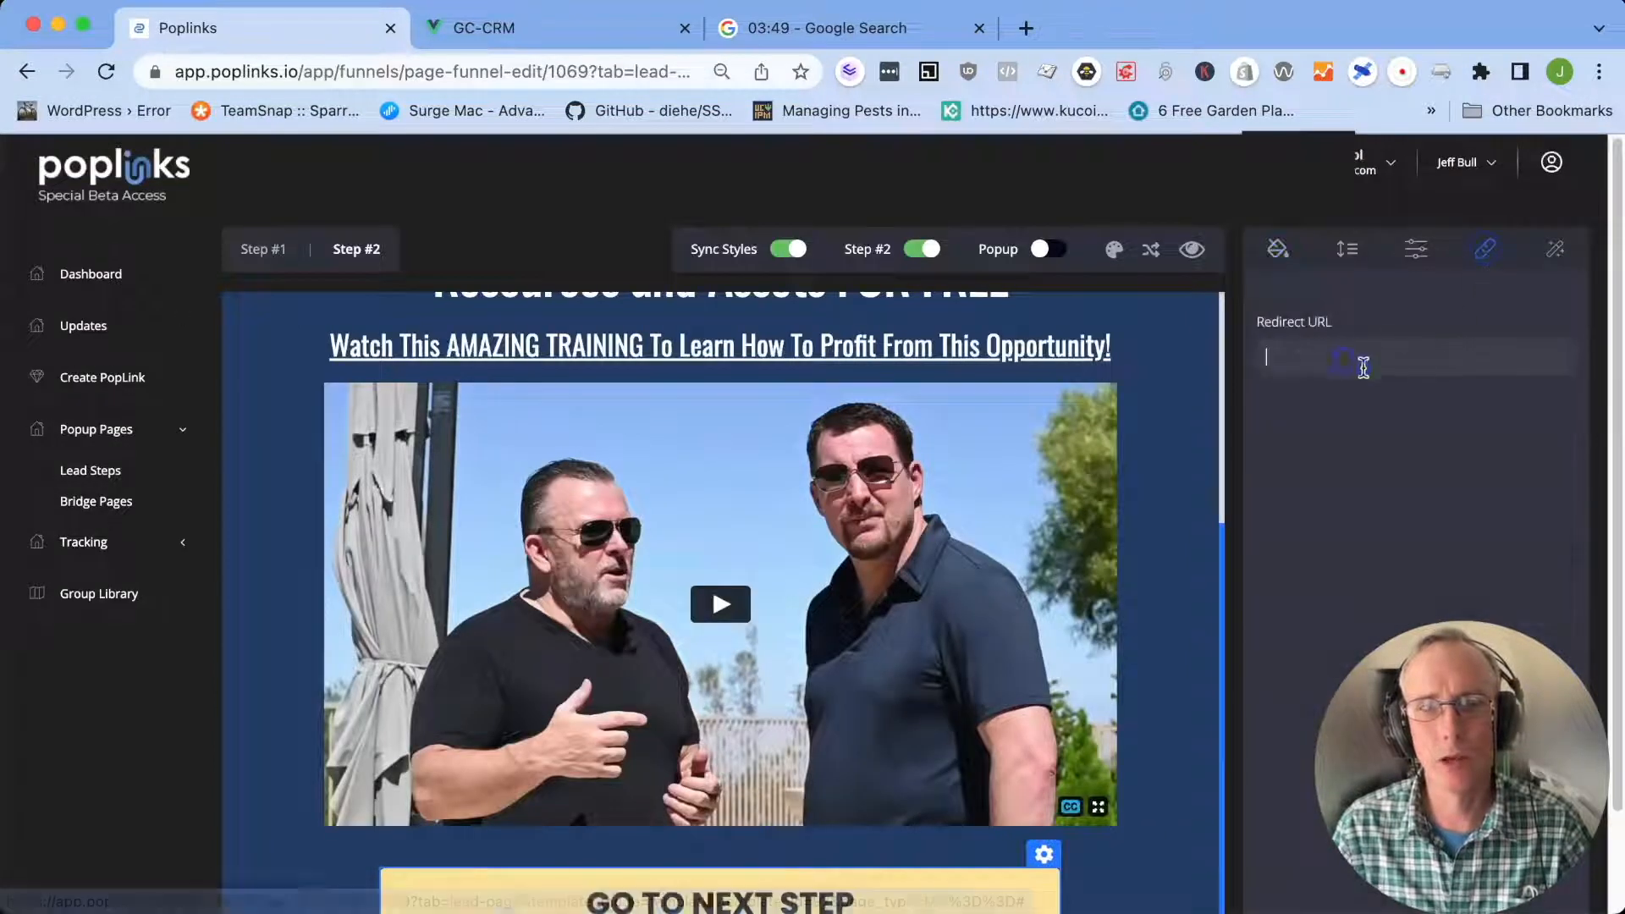
{"action": "type", "text": "https://redeyedeal.com/testgoogletest1"}
{"action": "left_click", "coordinate": [1206, 662]}
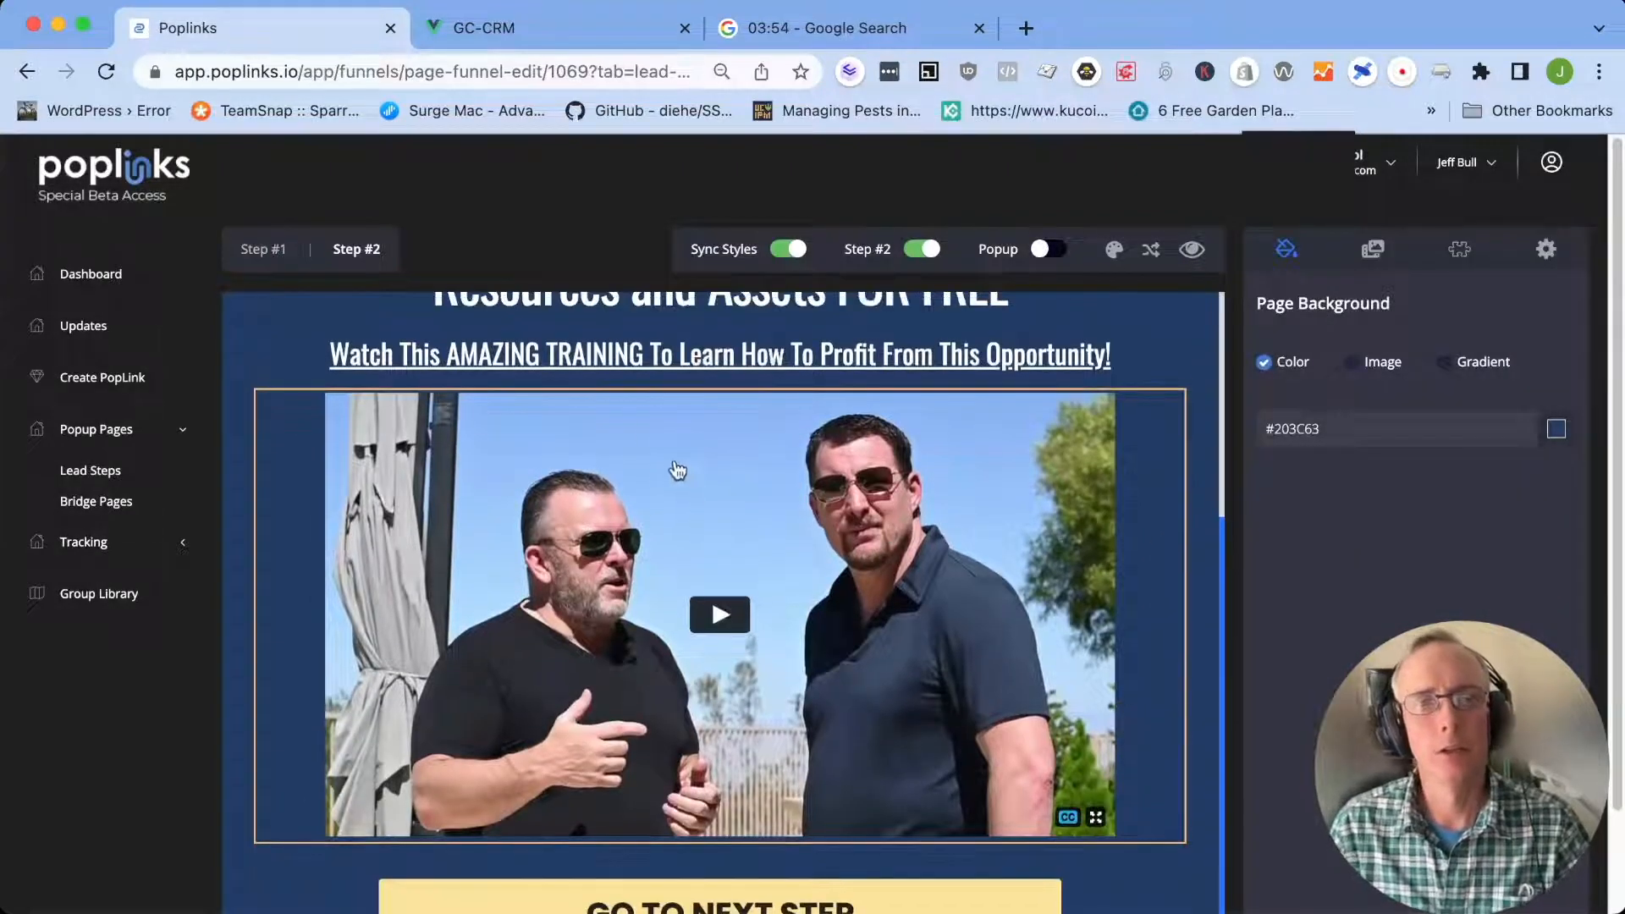
Look over the Step #1 opt-in page, then switch to the Google stopwatch and stop it
{"action": "scroll", "coordinate": [677, 474], "scroll_direction": "up", "scroll_amount": 4}
{"action": "left_click", "coordinate": [263, 249]}
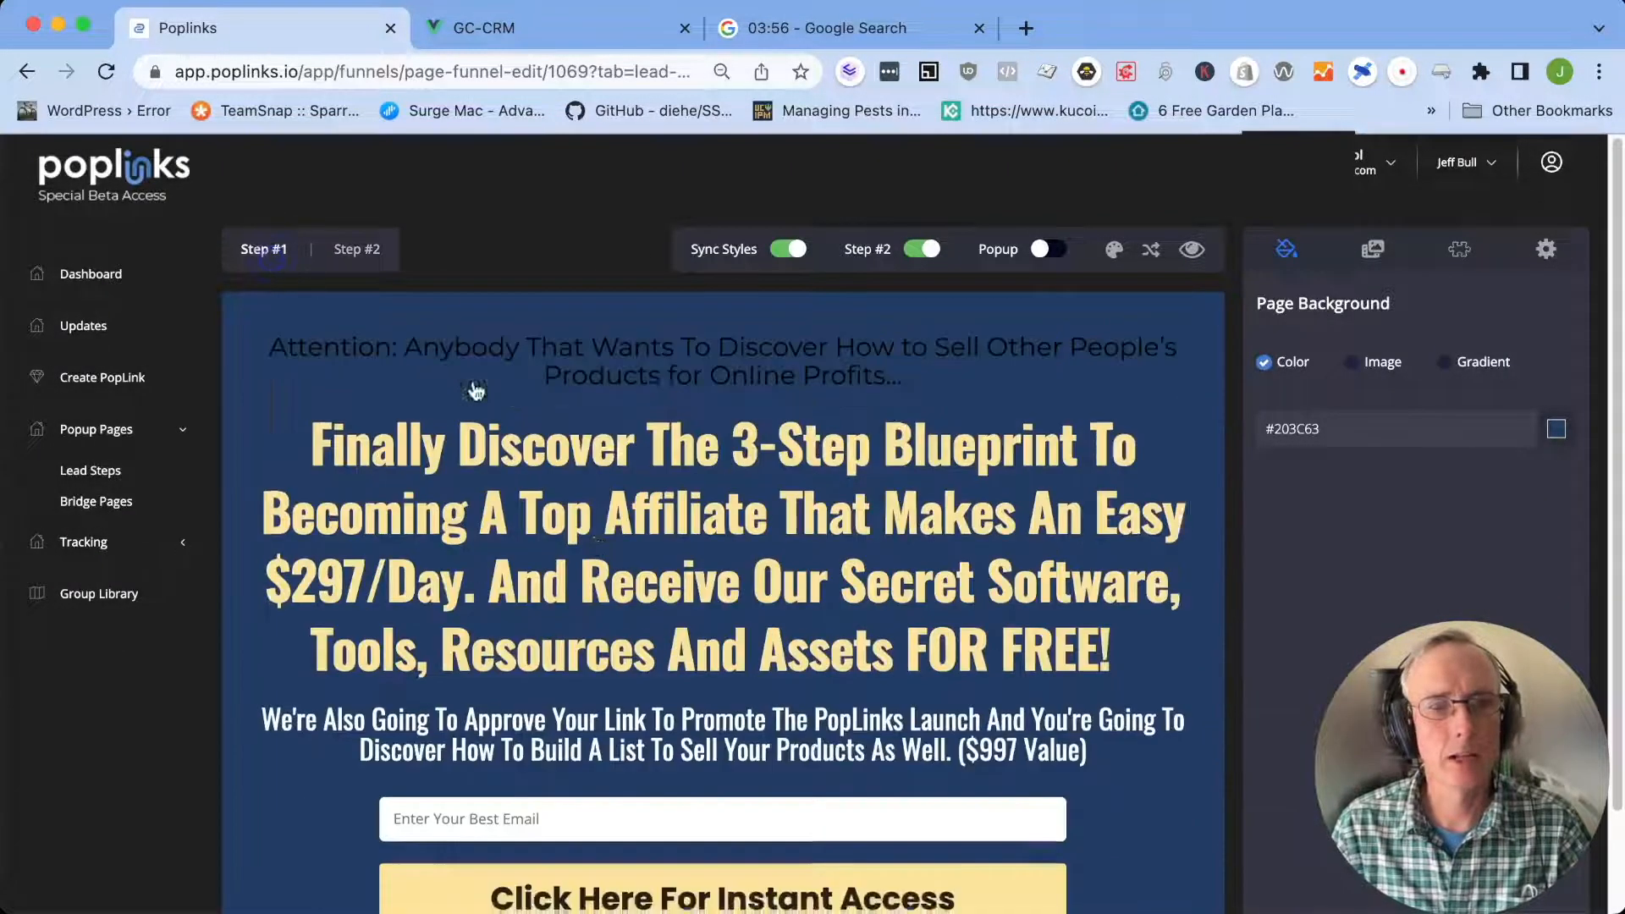
{"action": "scroll", "coordinate": [542, 550], "scroll_direction": "down", "scroll_amount": 3}
{"action": "scroll", "coordinate": [488, 540], "scroll_direction": "up", "scroll_amount": 2}
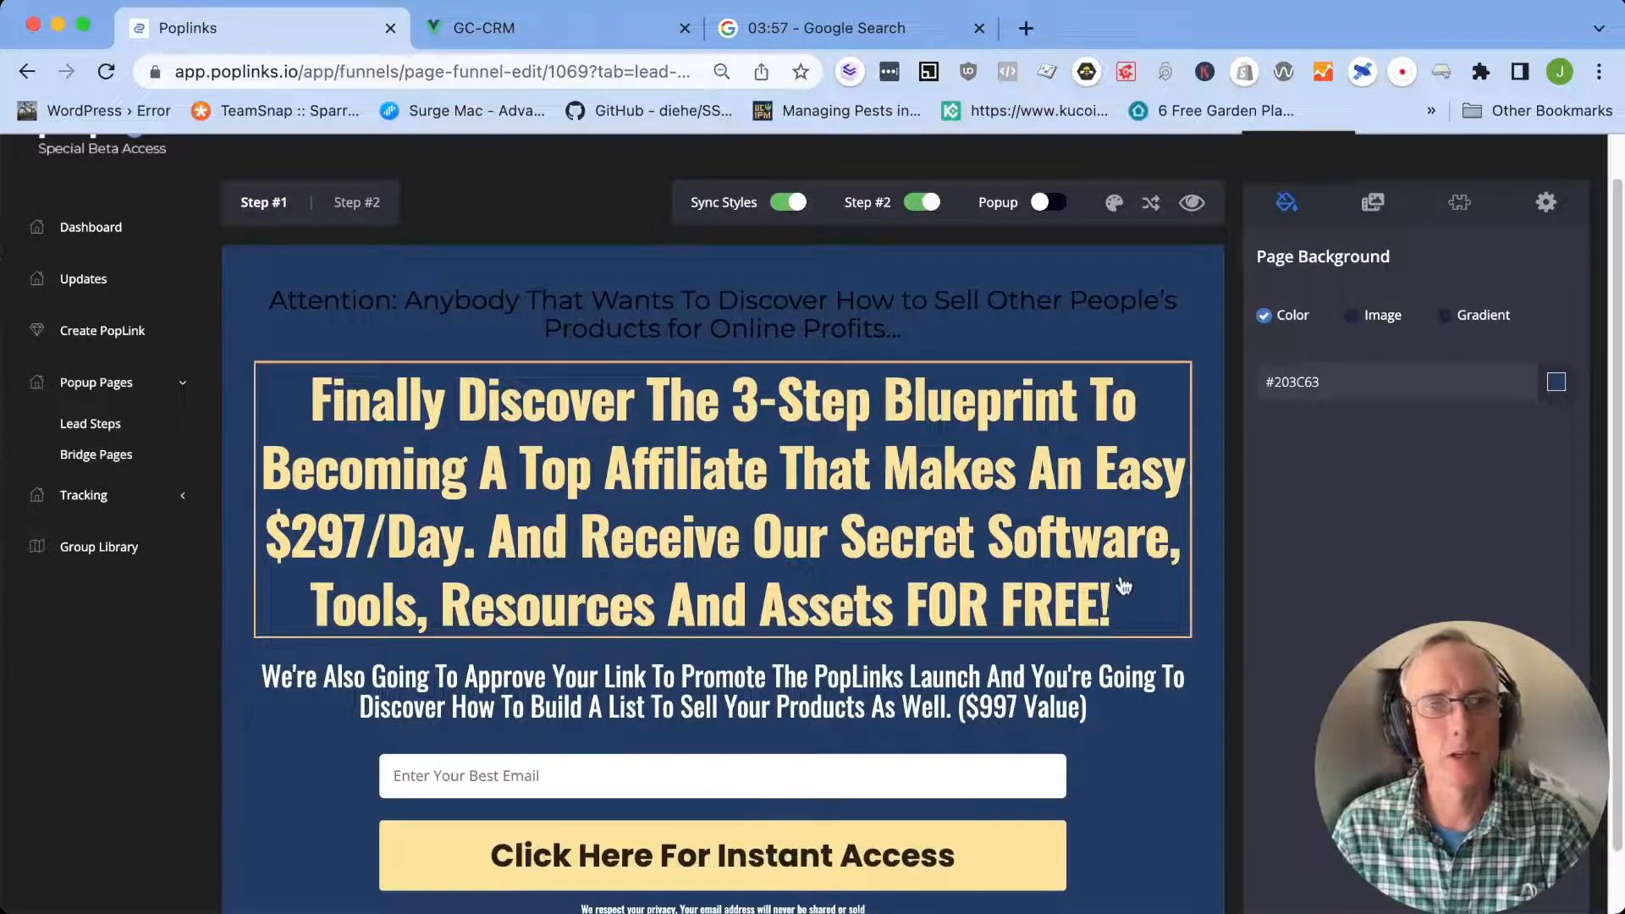
{"action": "scroll", "coordinate": [1151, 673], "scroll_direction": "up", "scroll_amount": 1}
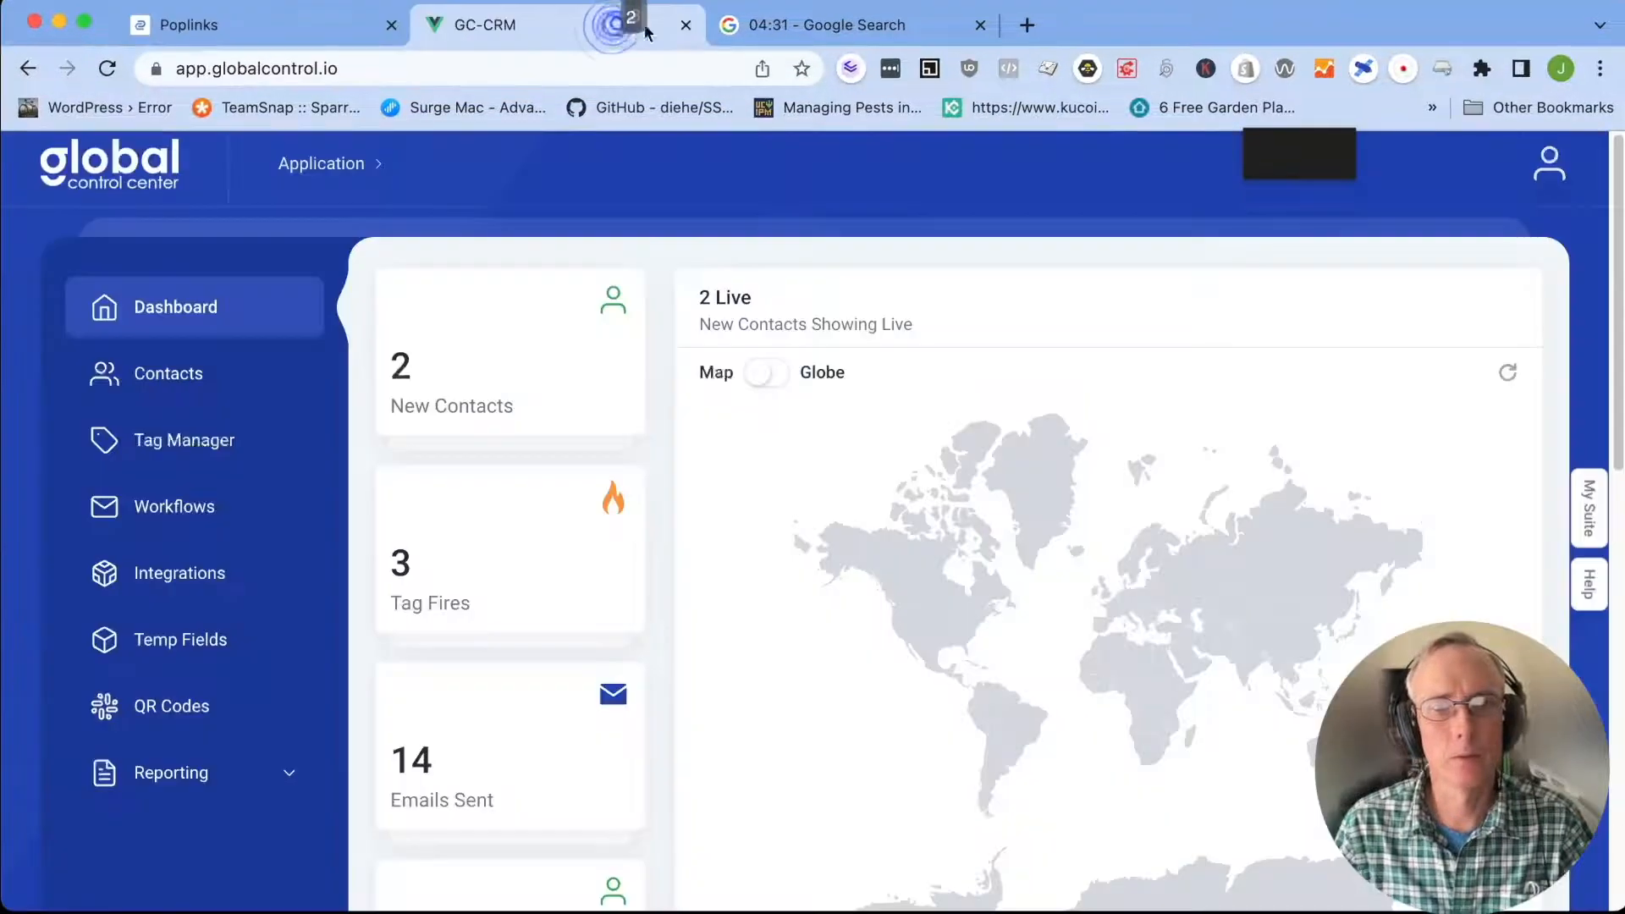
{"action": "left_click", "coordinate": [855, 25]}
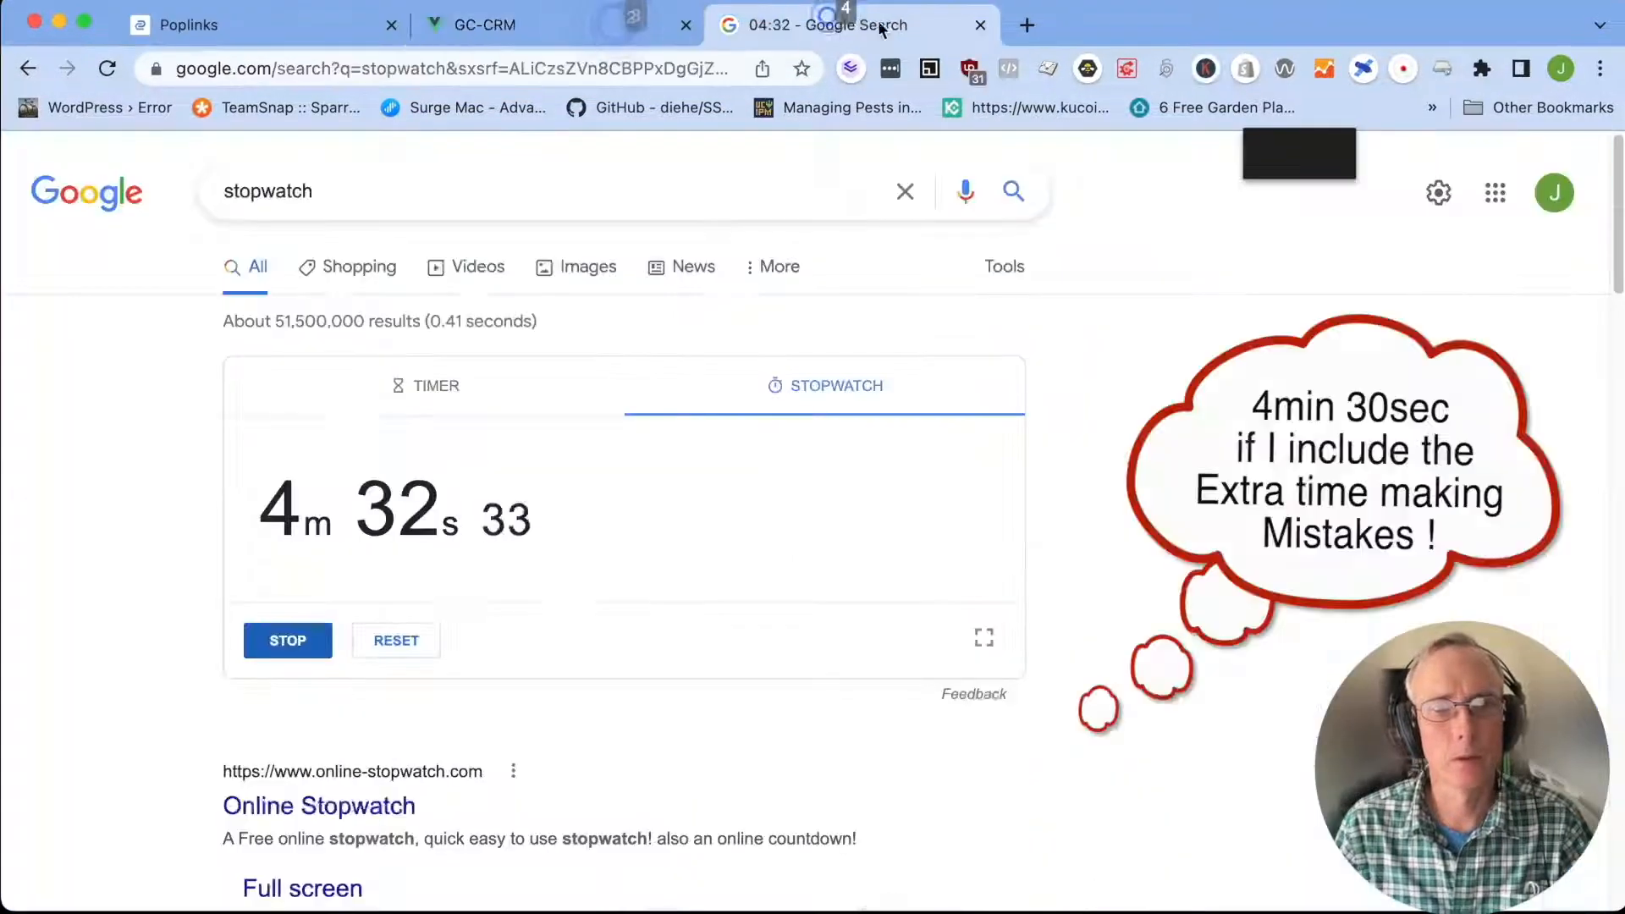
{"action": "left_click", "coordinate": [669, 67]}
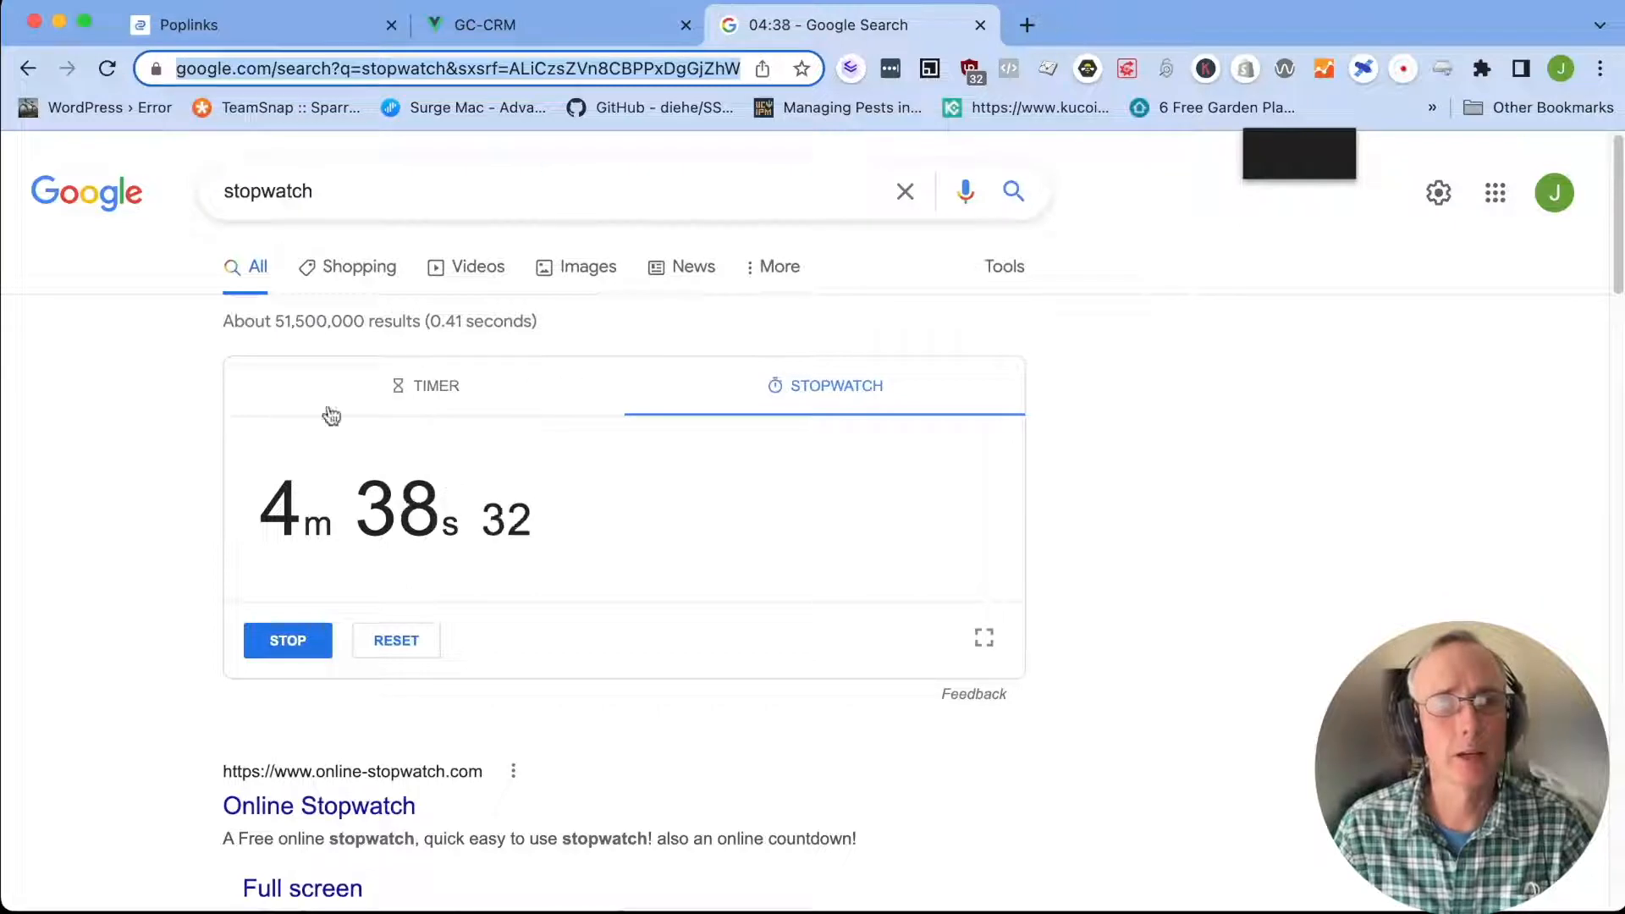
{"action": "left_click", "coordinate": [288, 640]}
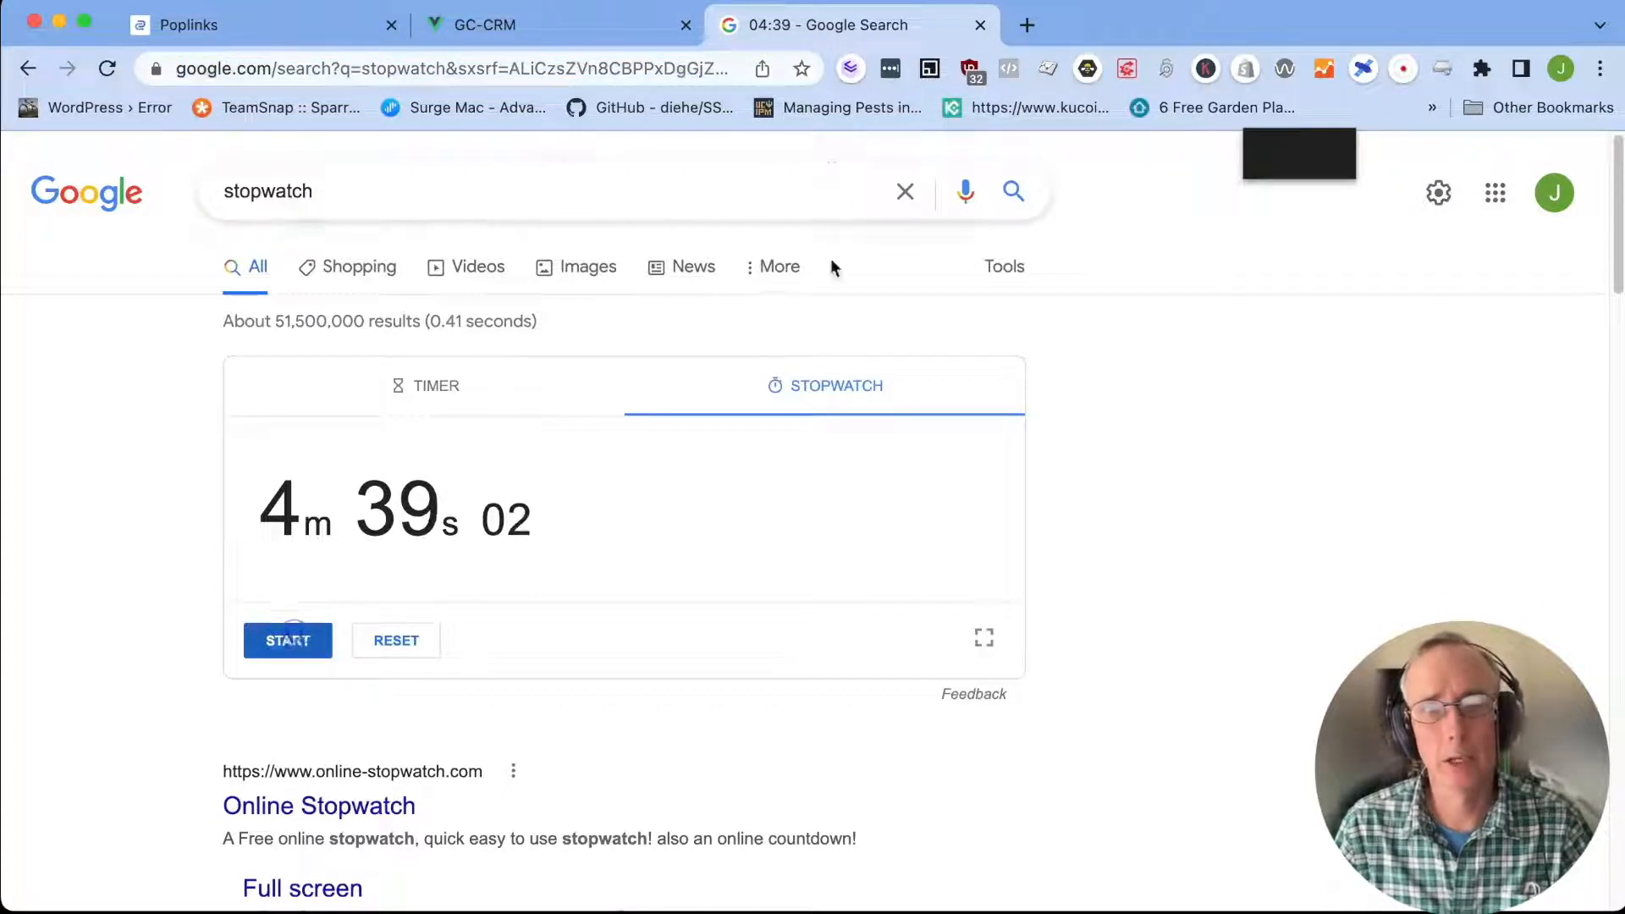
Open a new browser tab and copy the Lead Step URL from the Setup Urls dialog in Poplinks
{"action": "left_click", "coordinate": [1027, 25]}
{"action": "type", "text": "https://app.poplinks.io/app/funnels/lead-steps#:~:text=Lead%20Step%20URL-,https,-%3A//redeyedeal.com/test"}
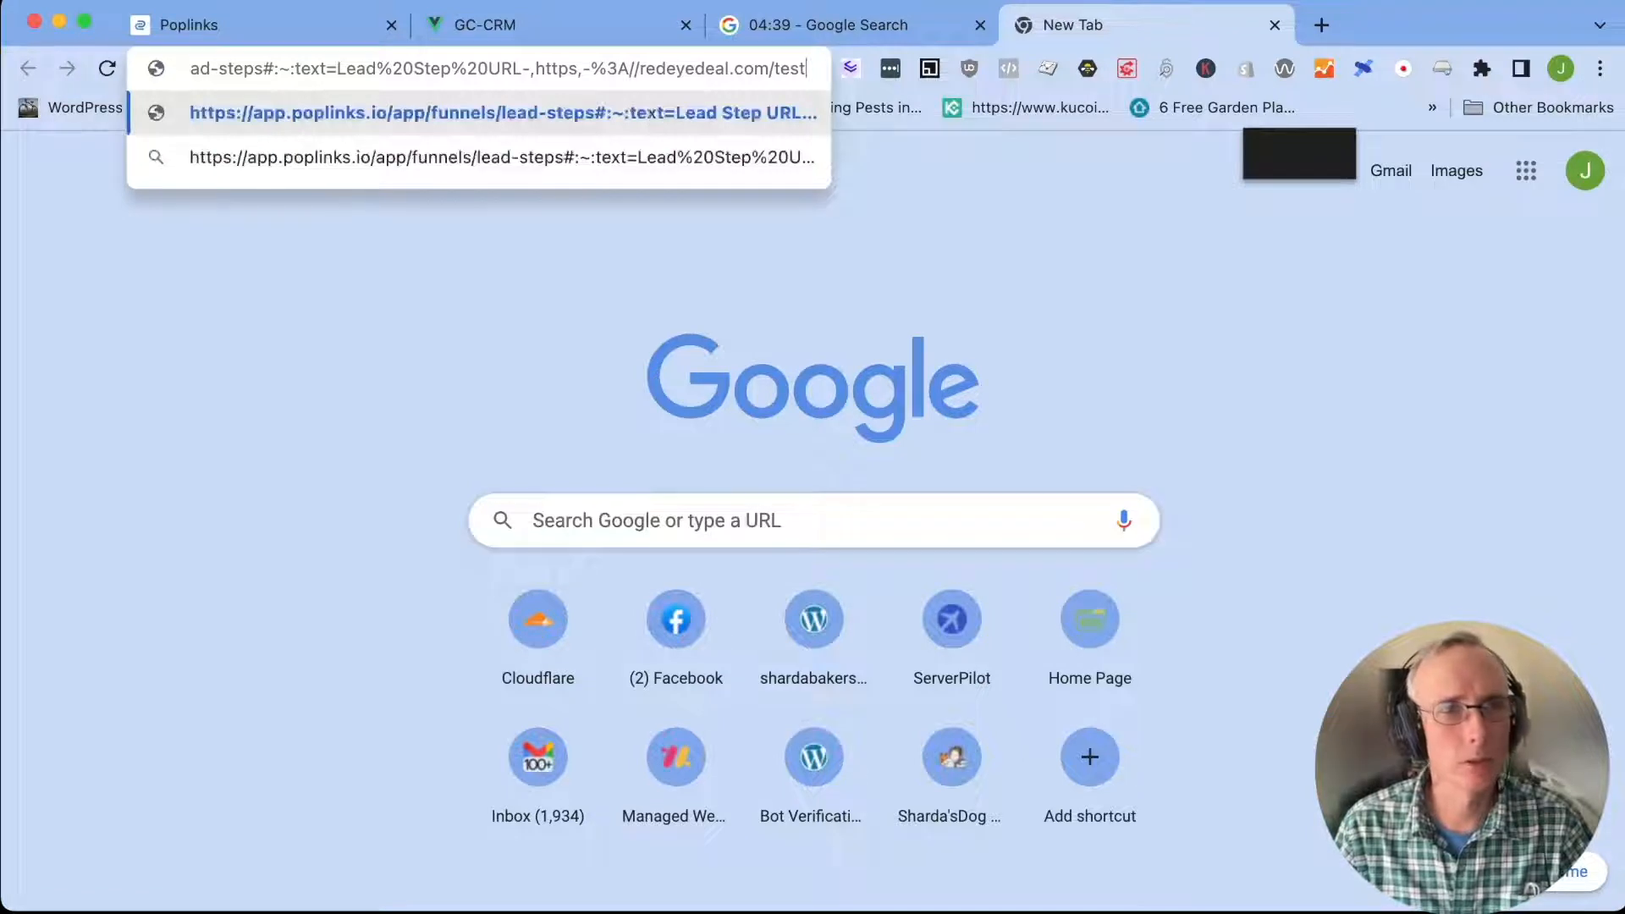
{"action": "left_click", "coordinate": [238, 9]}
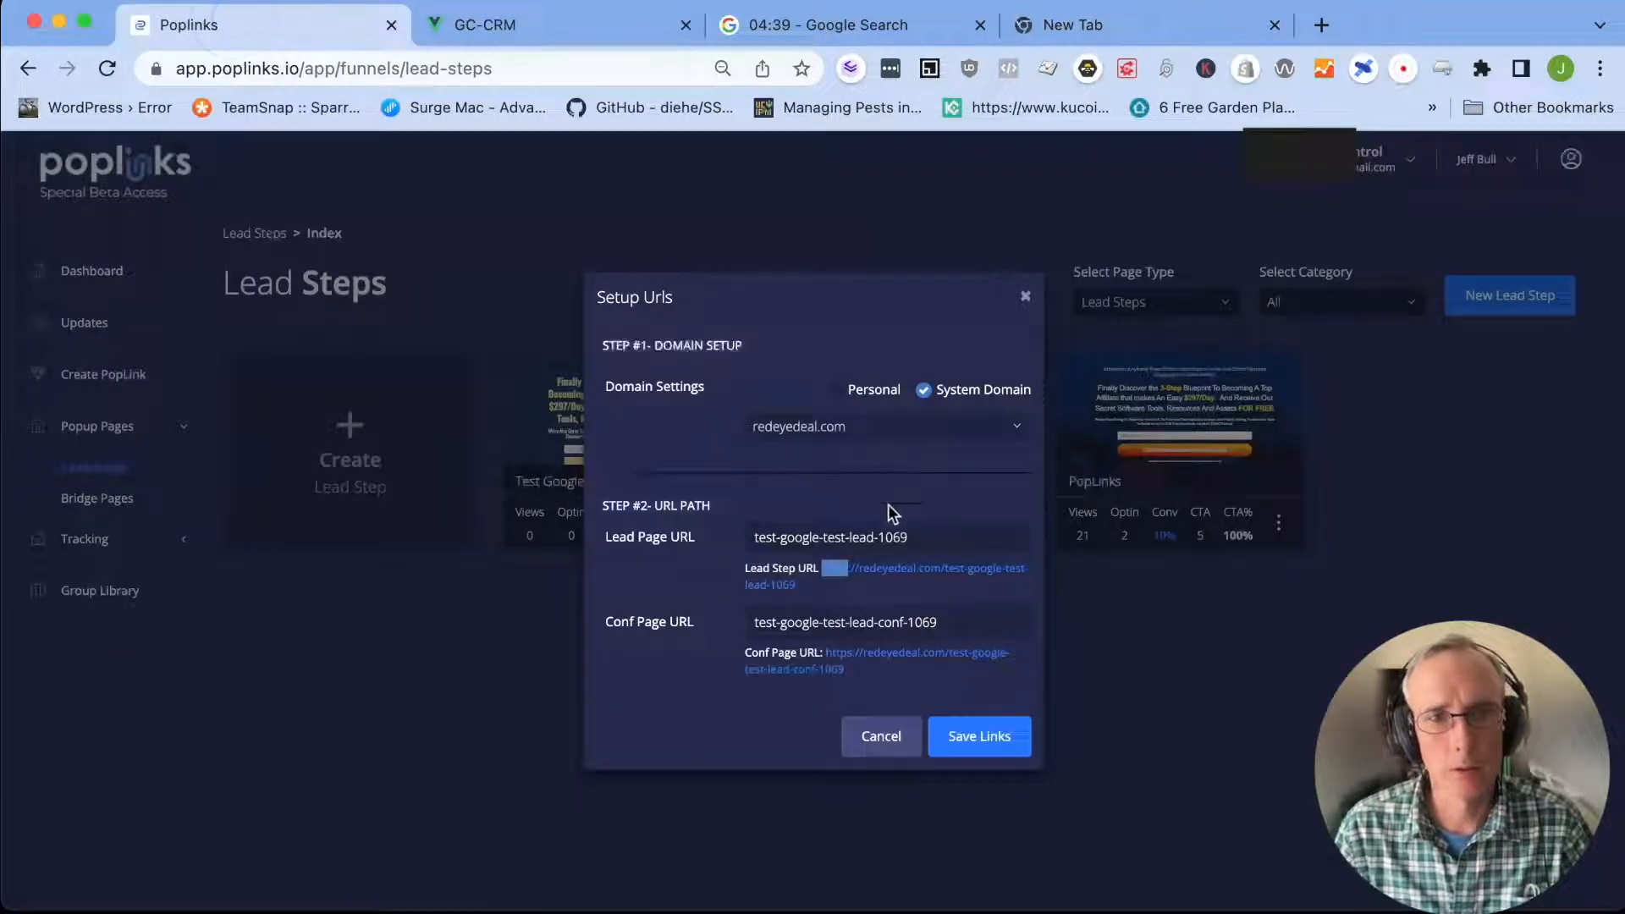
{"action": "left_click_drag", "start_coordinate": [825, 611], "coordinate": [824, 568]}
{"action": "right_click", "coordinate": [828, 568]}
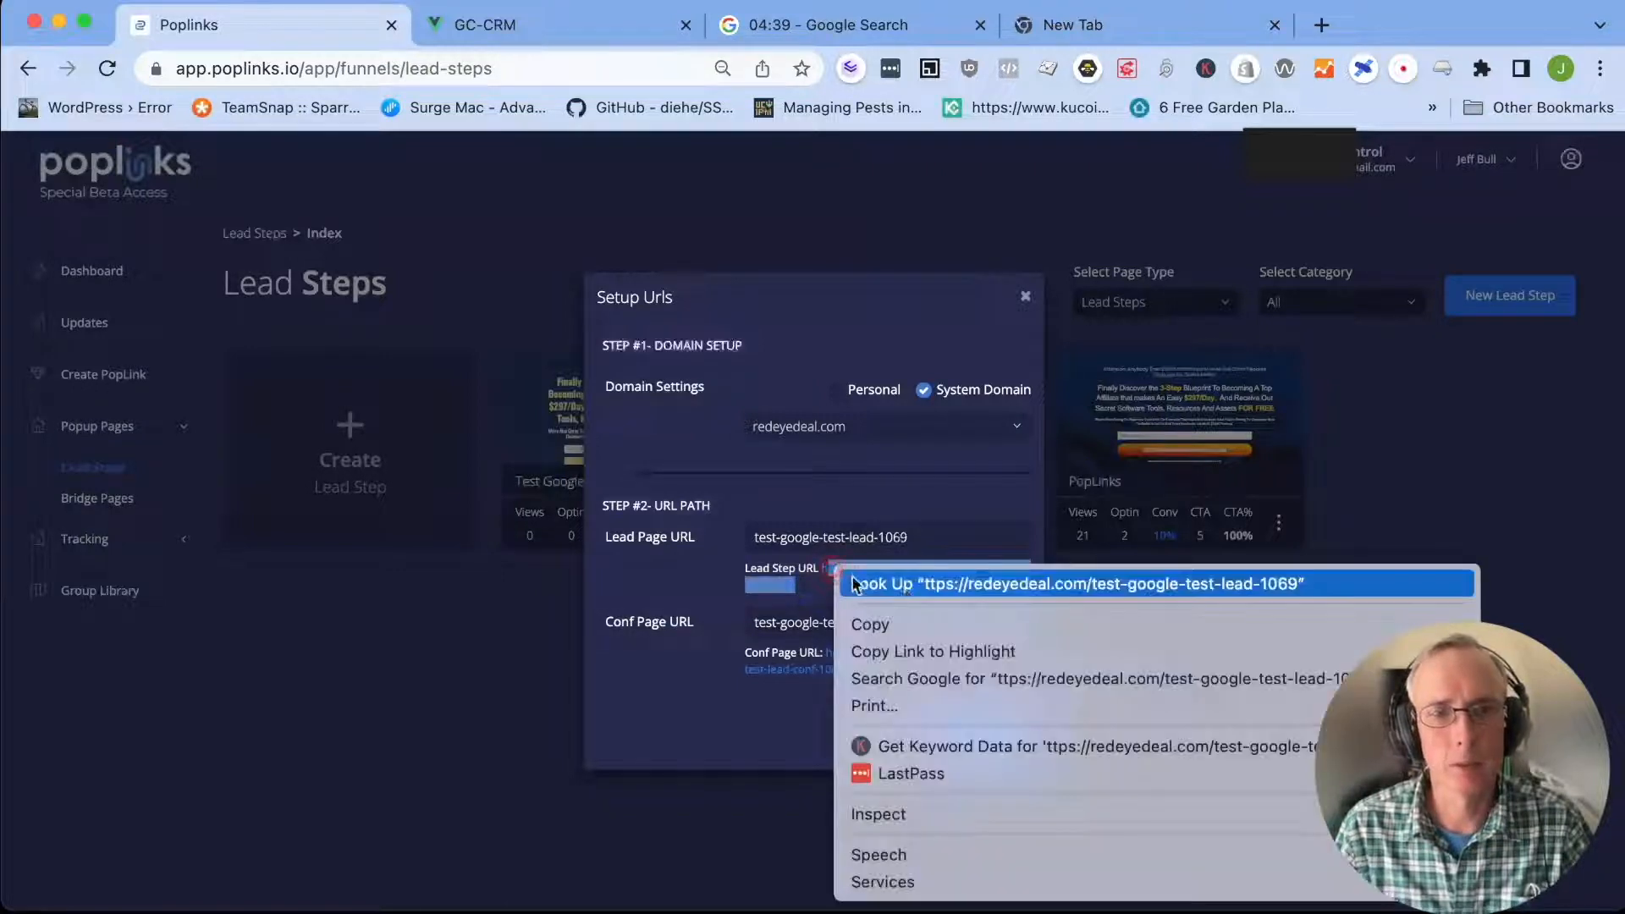
{"action": "left_click", "coordinate": [880, 620]}
{"action": "left_click", "coordinate": [1100, 24]}
{"action": "key", "text": "super+v"}
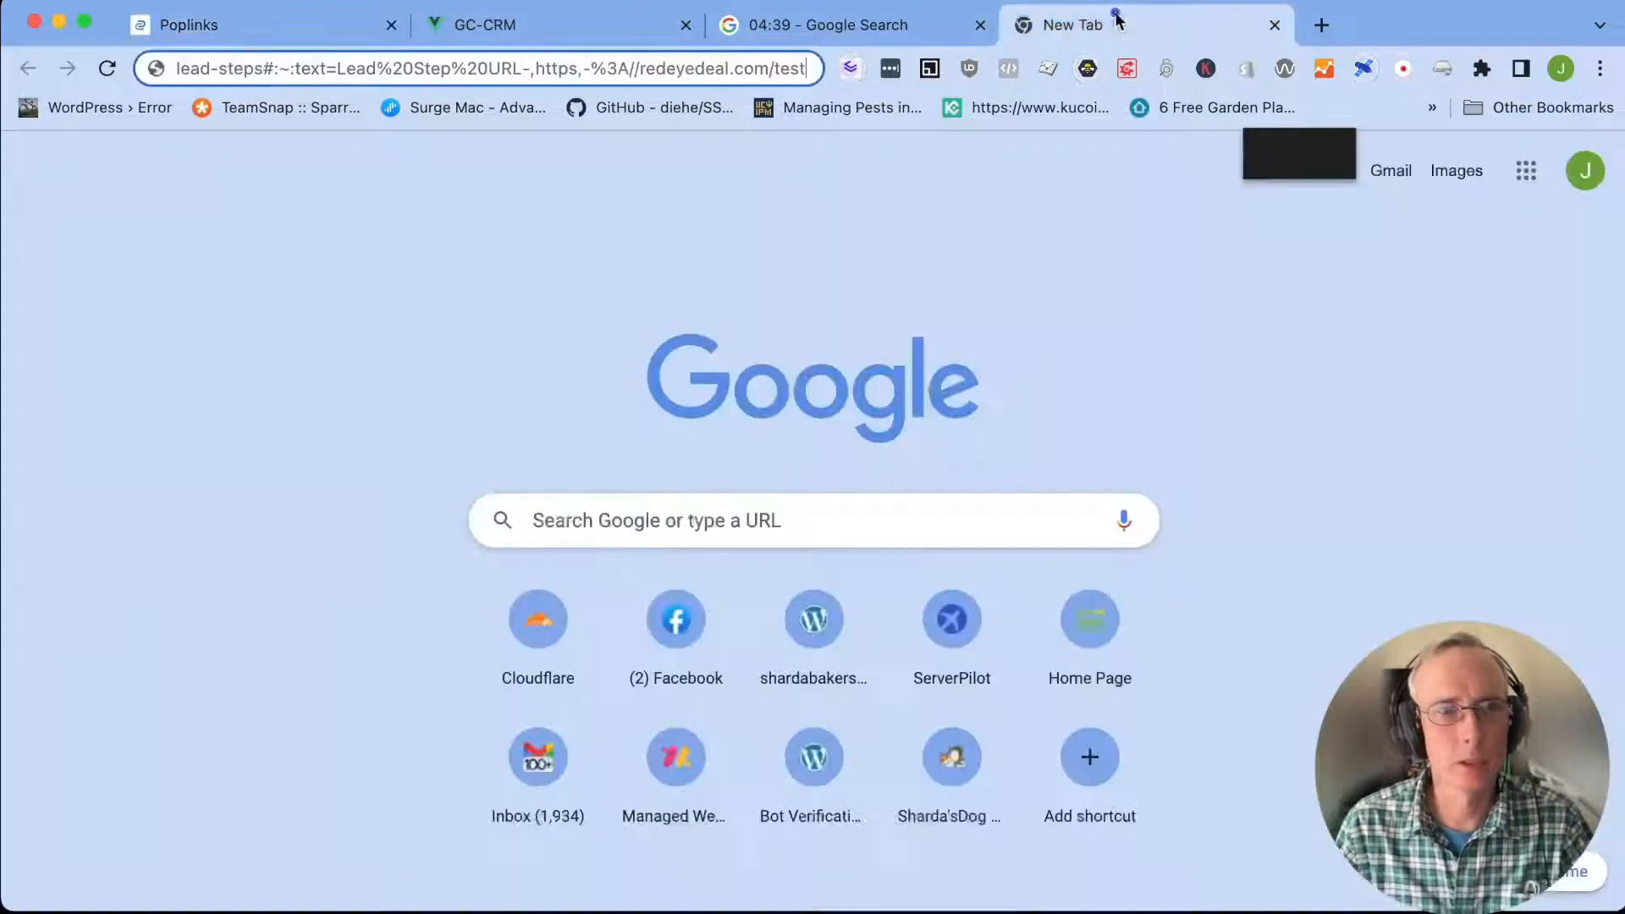
{"action": "left_click", "coordinate": [389, 63]}
{"action": "type", "text": "h"}
{"action": "key", "text": "super+v"}
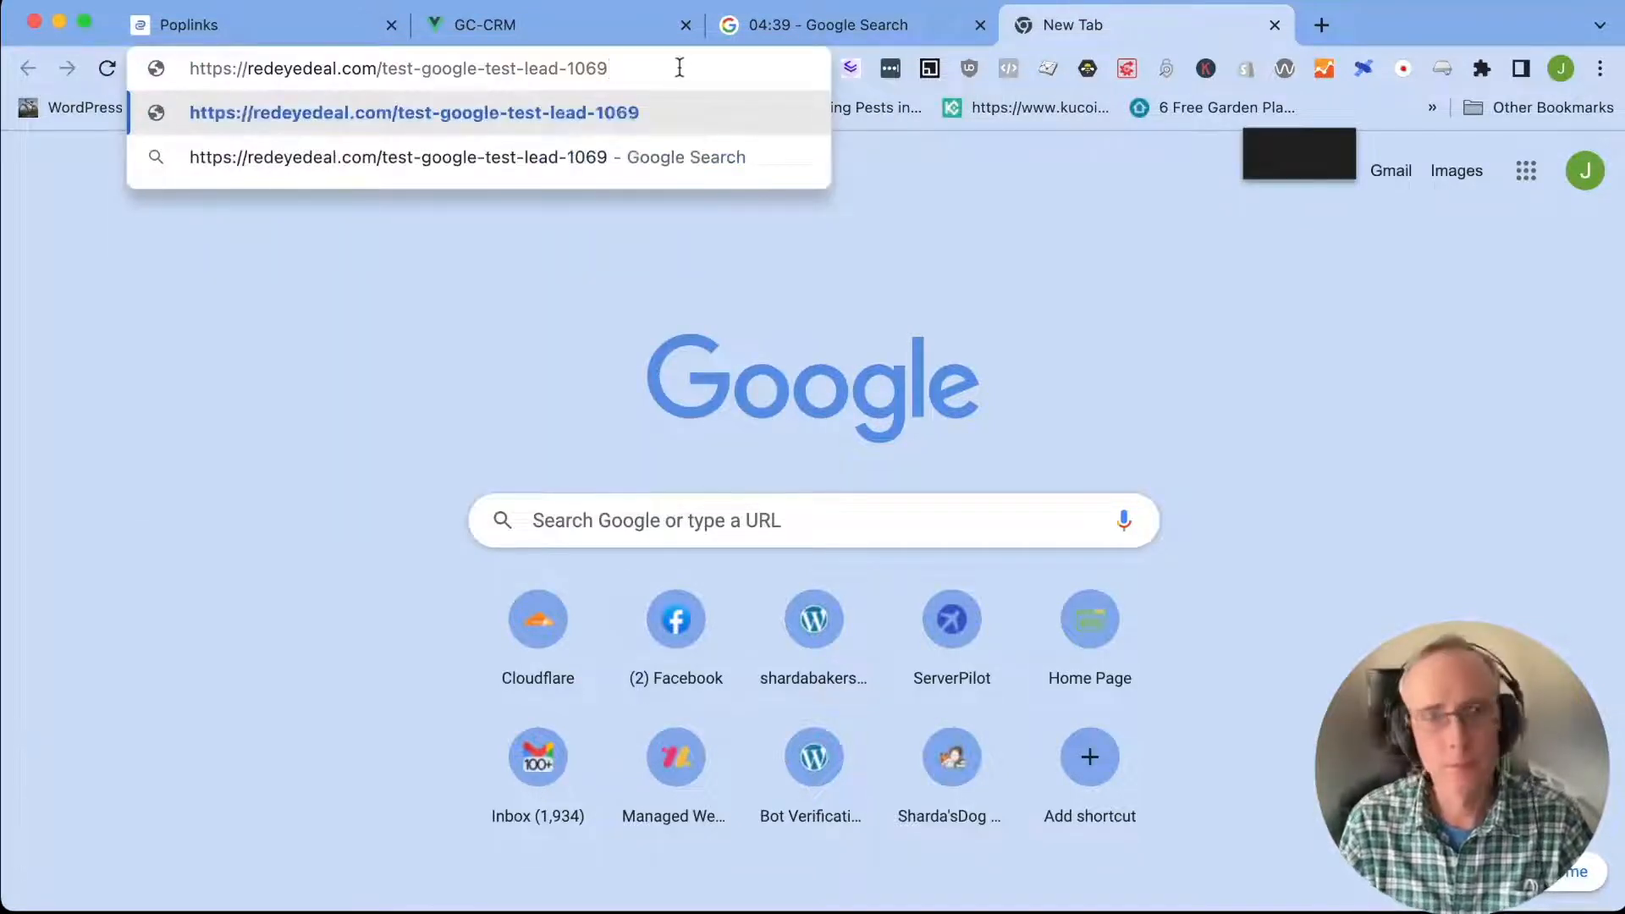
{"action": "key", "text": "Return"}
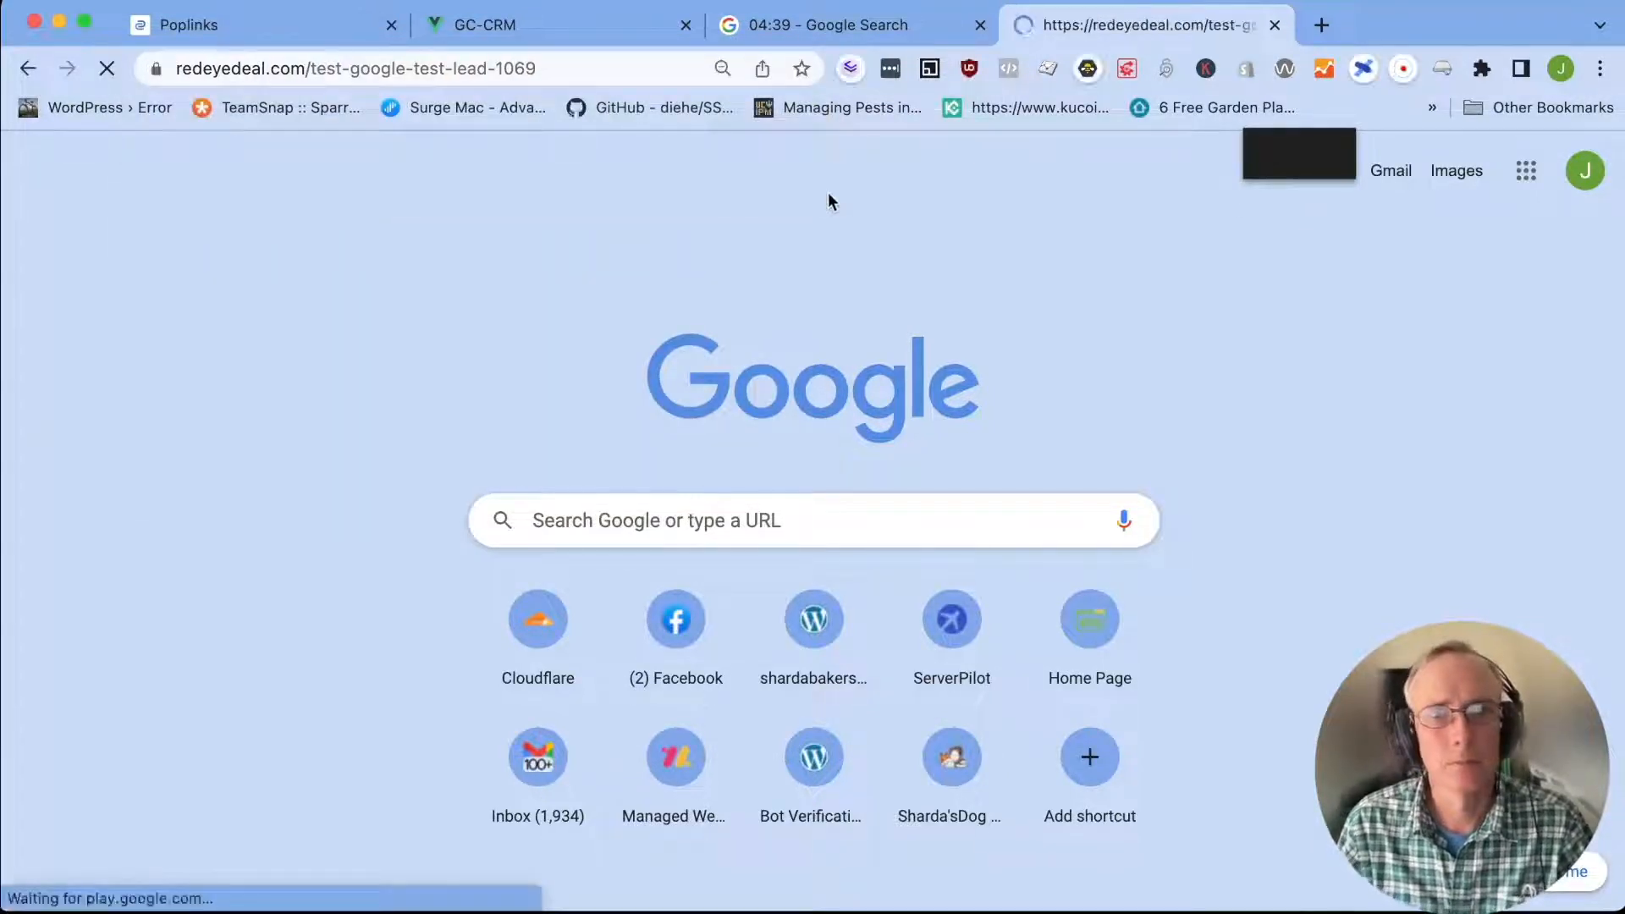
Look over the live opt-in page and submit its form for instant access with a test e-mail address
{"action": "scroll", "coordinate": [1288, 503], "scroll_direction": "down", "scroll_amount": 1}
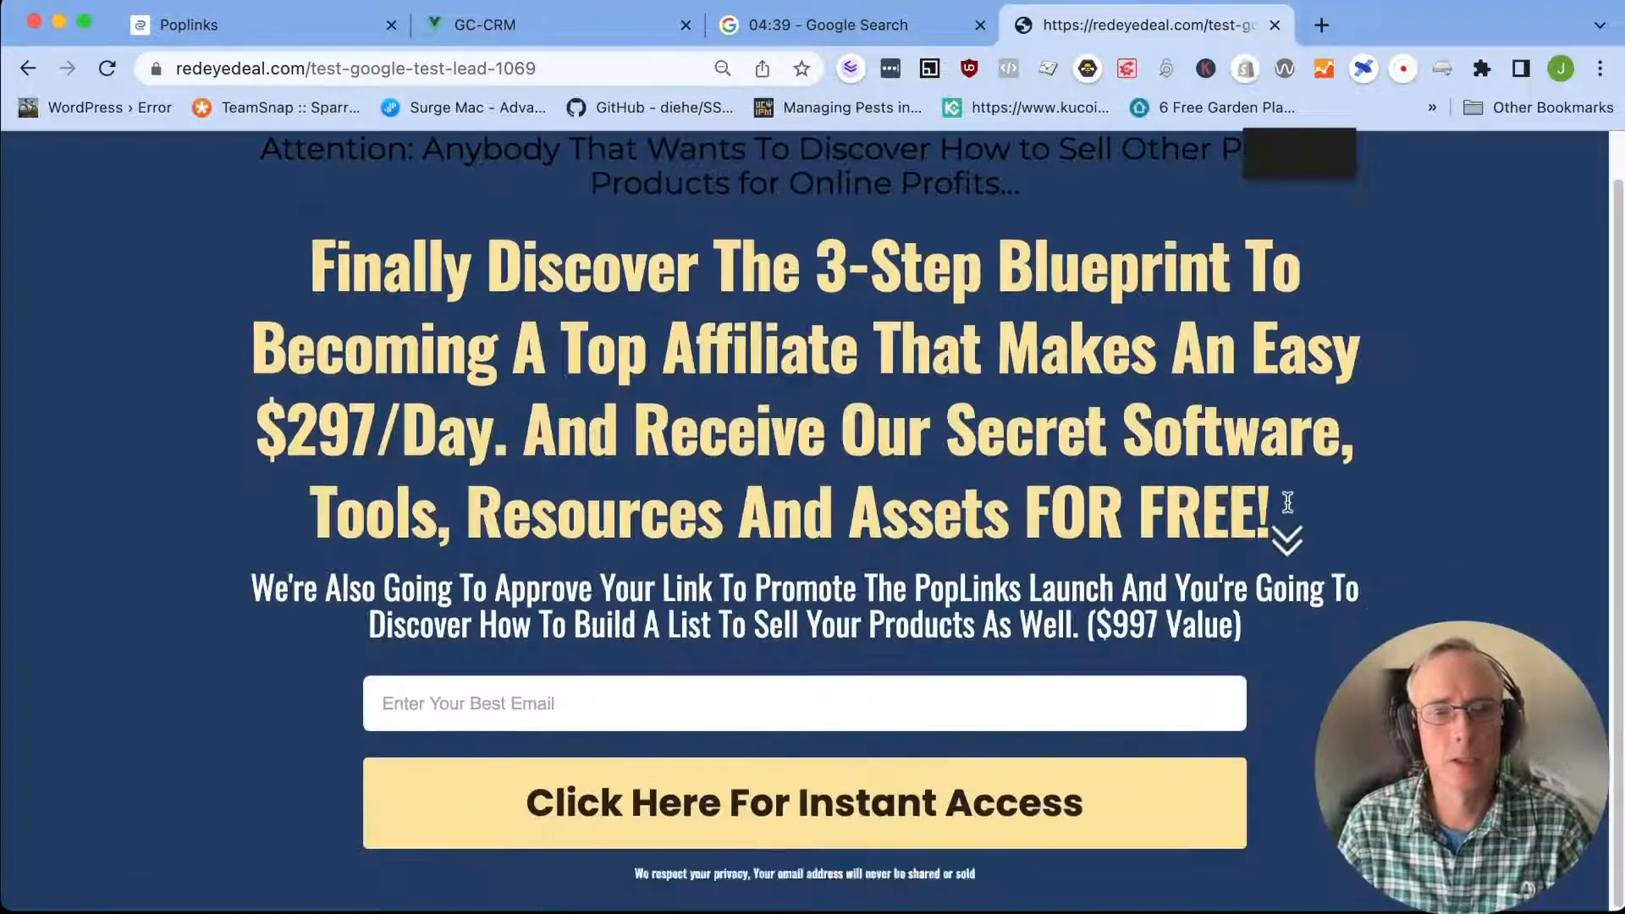
{"action": "scroll", "coordinate": [1289, 504], "scroll_direction": "up", "scroll_amount": 1}
{"action": "left_click", "coordinate": [642, 756]}
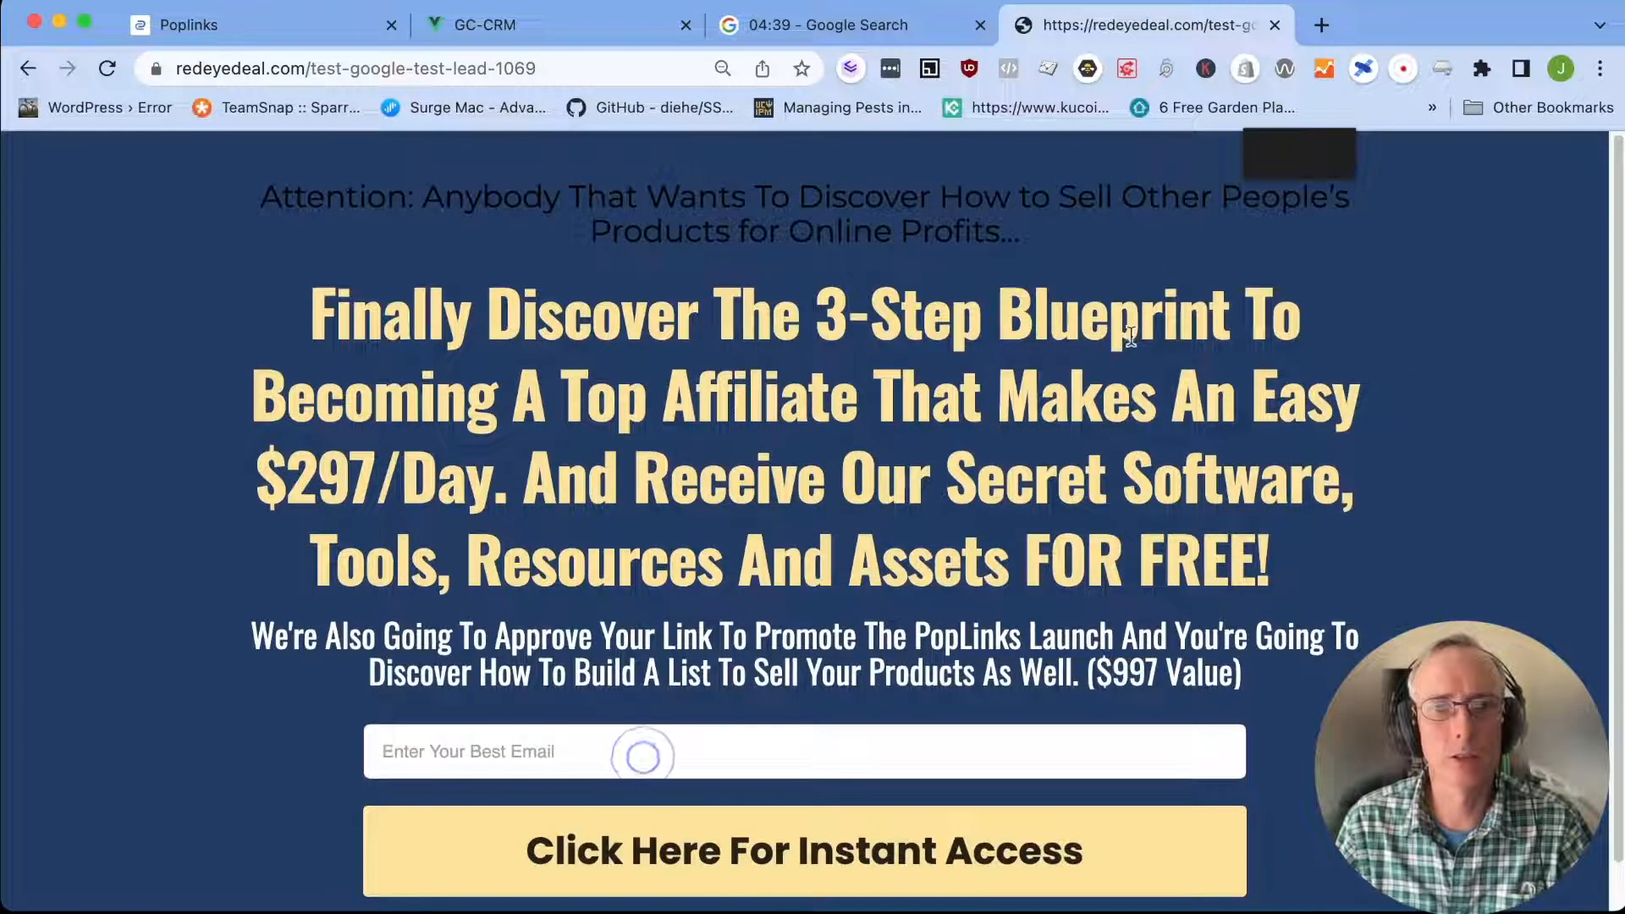
{"action": "left_click", "coordinate": [588, 760]}
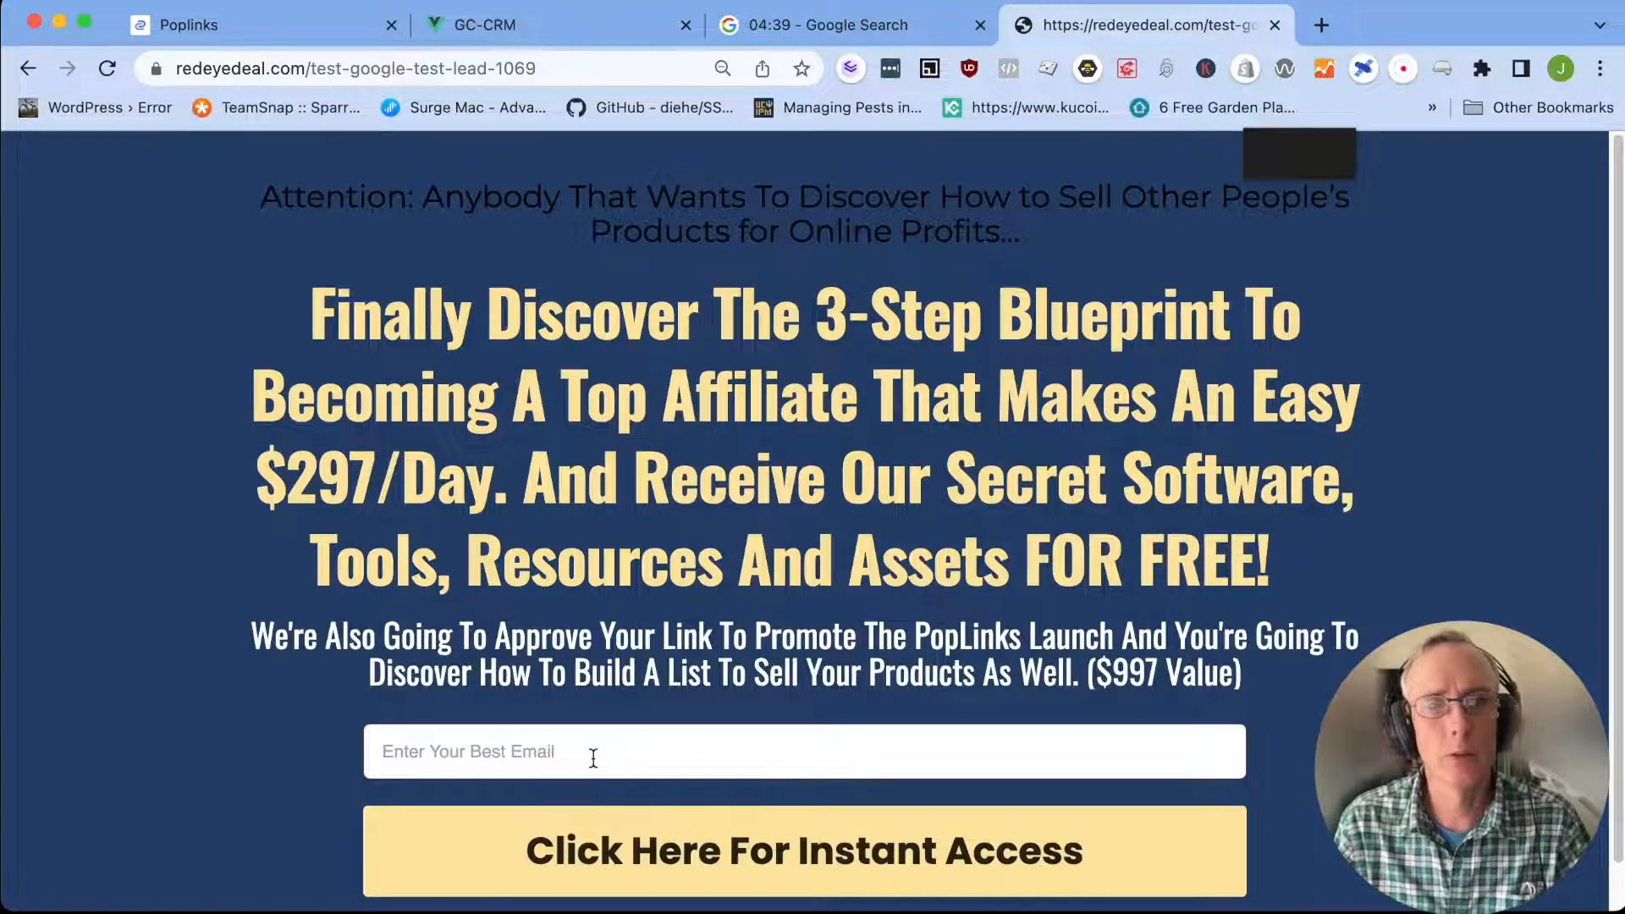
{"action": "type", "text": "jub"}
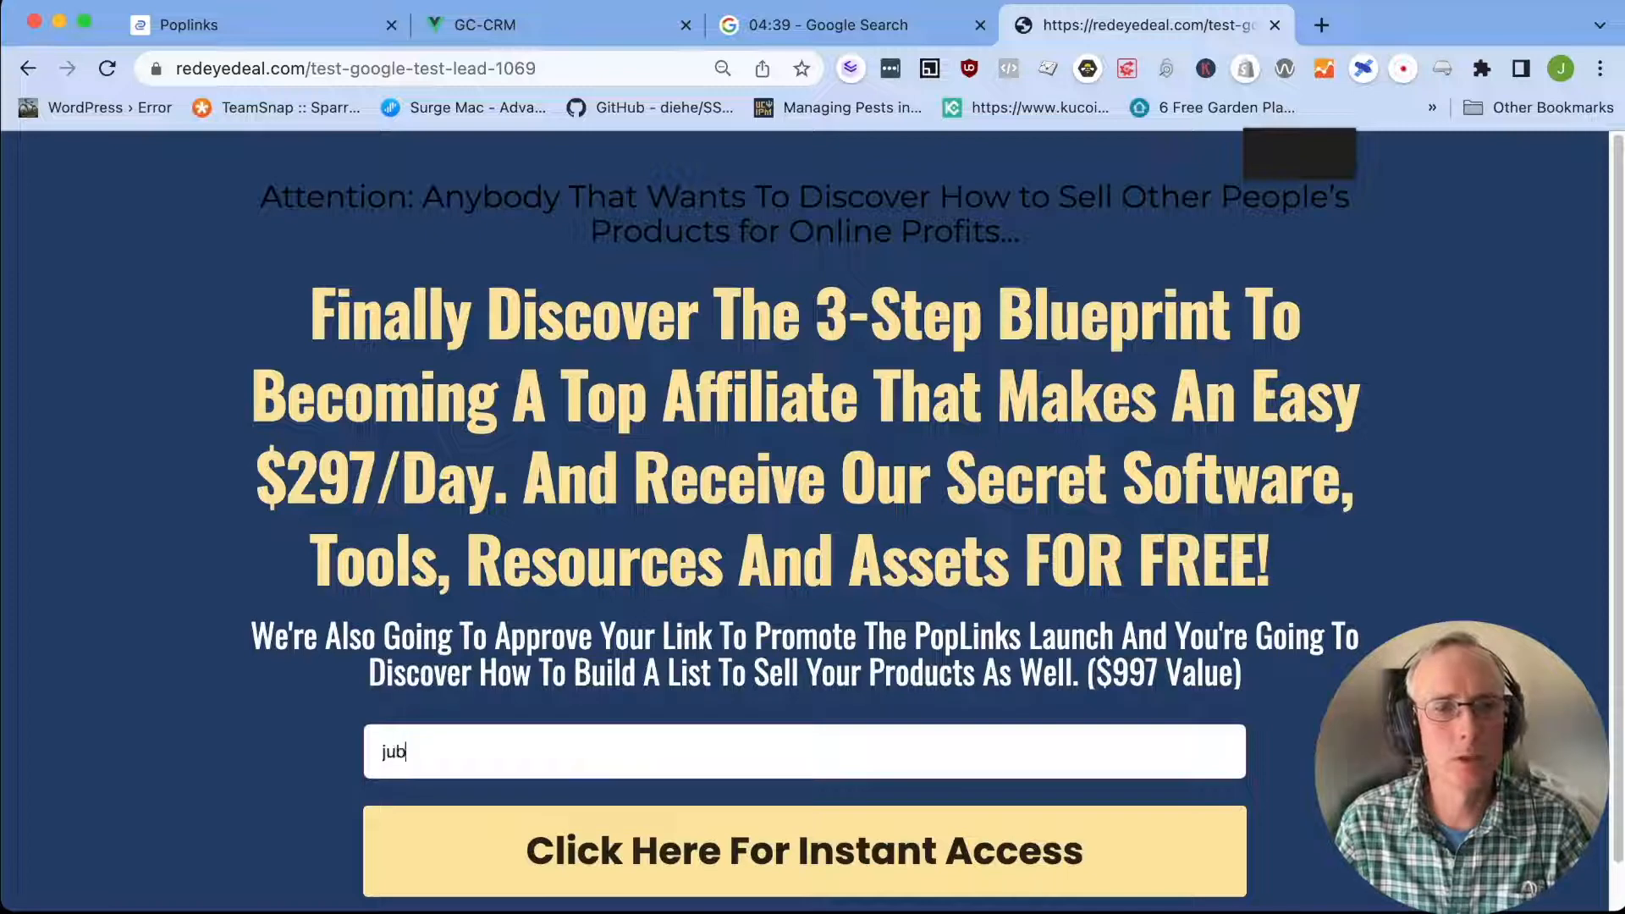
{"action": "type", "text": ".com"}
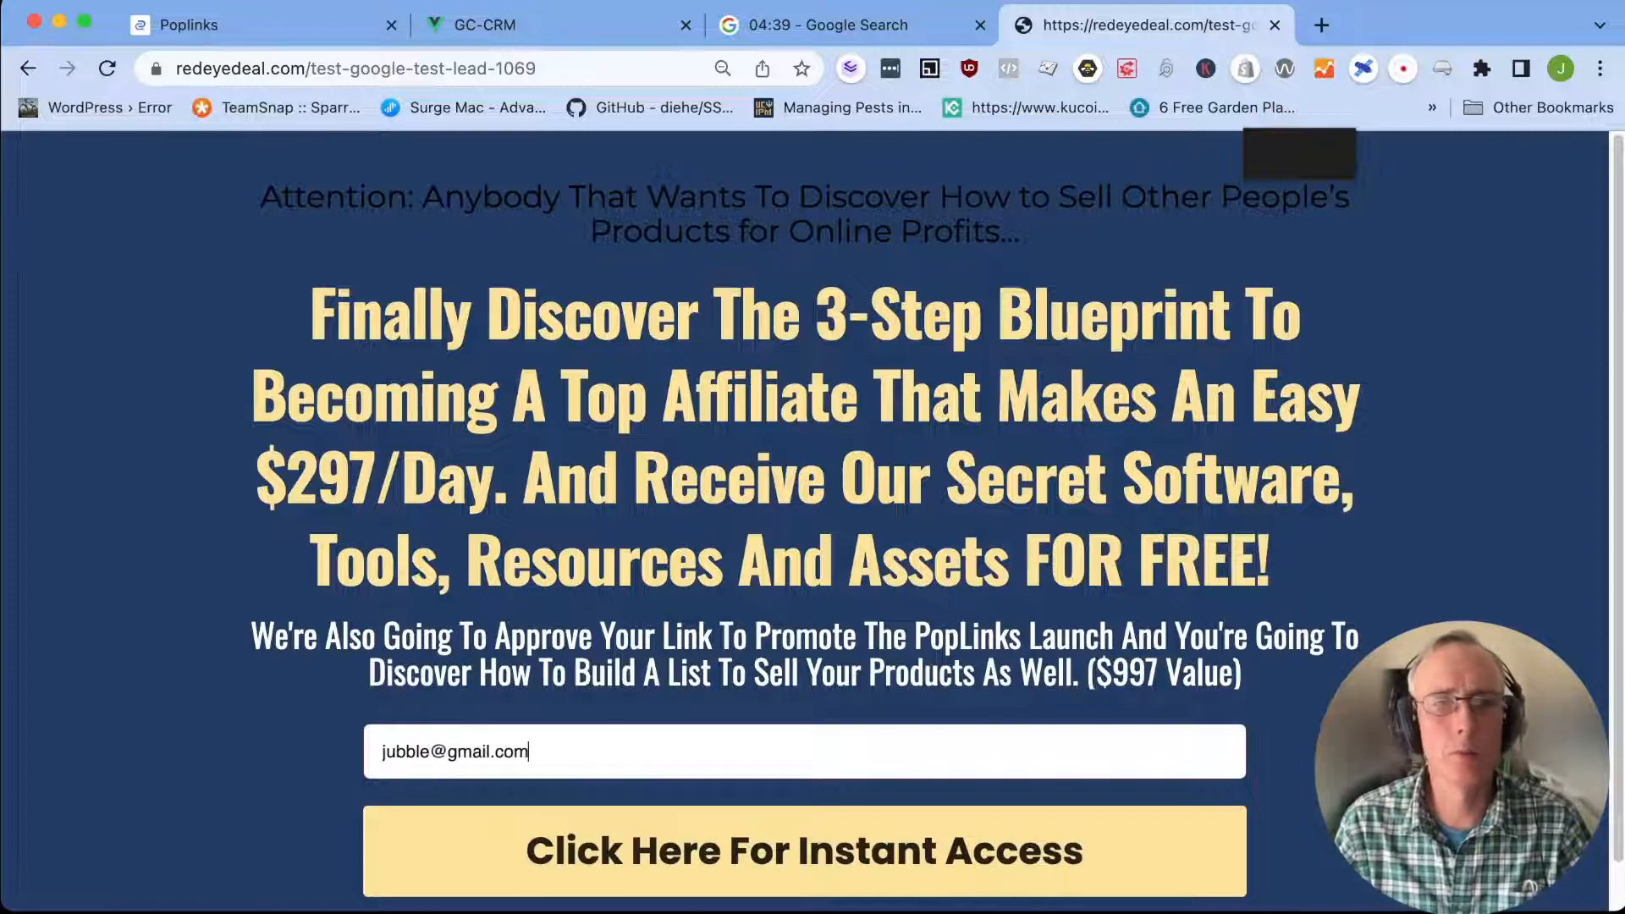
{"action": "left_click", "coordinate": [787, 849]}
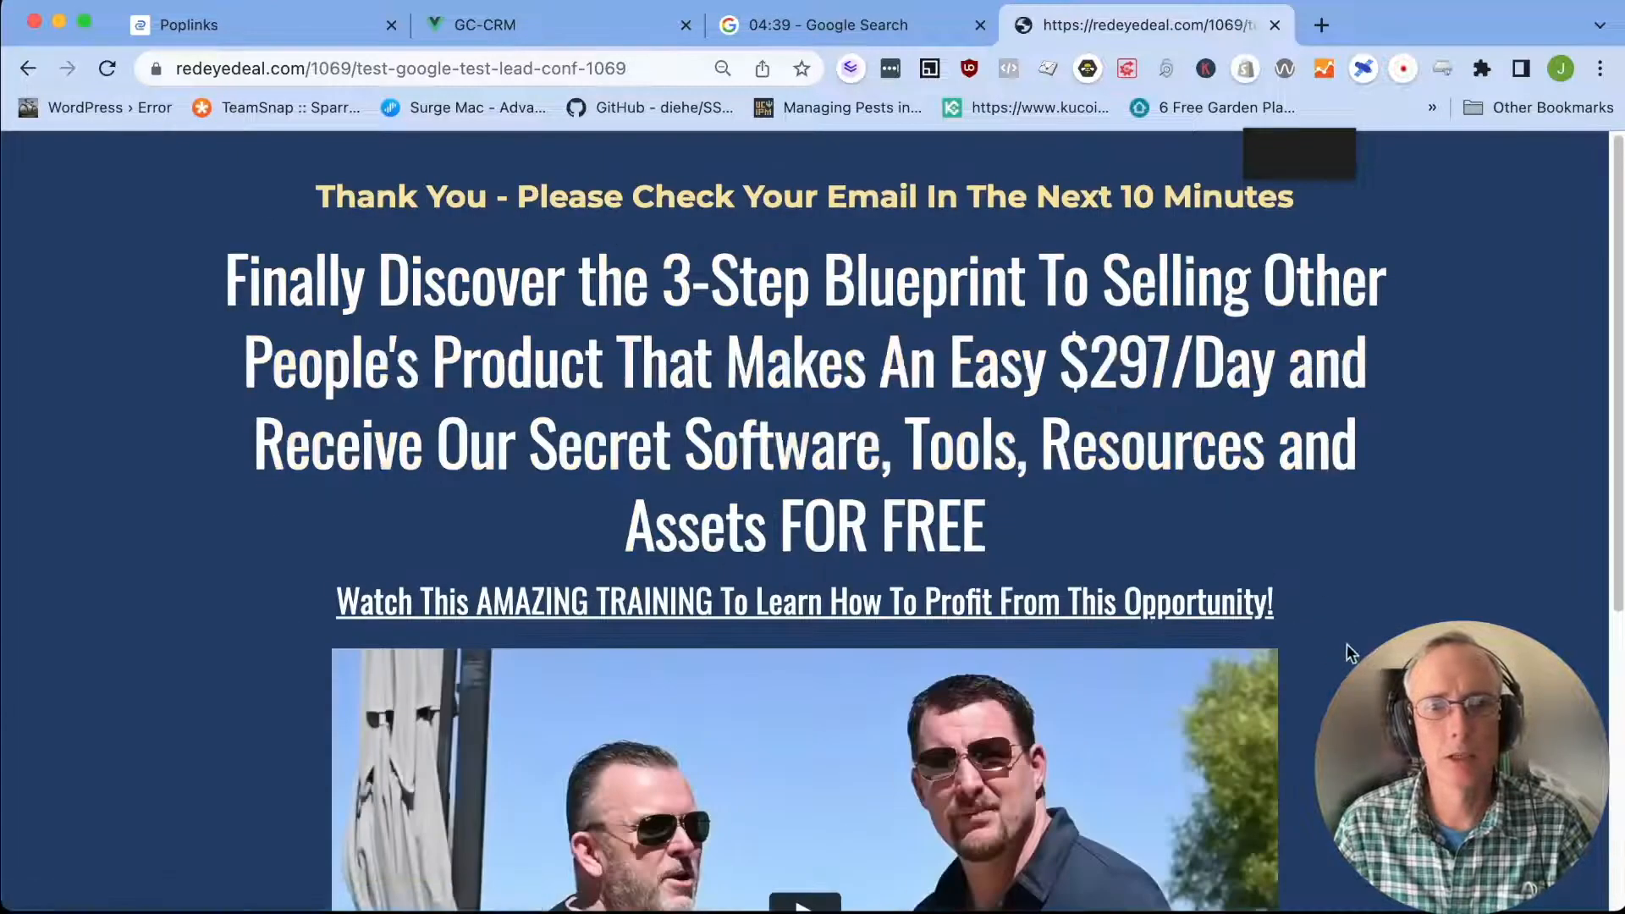
Test the confirmation page's next-step button through to Google, and return to the confirmation page
{"action": "scroll", "coordinate": [1242, 638], "scroll_direction": "down", "scroll_amount": 4}
{"action": "scroll", "coordinate": [1223, 644], "scroll_direction": "down", "scroll_amount": 2}
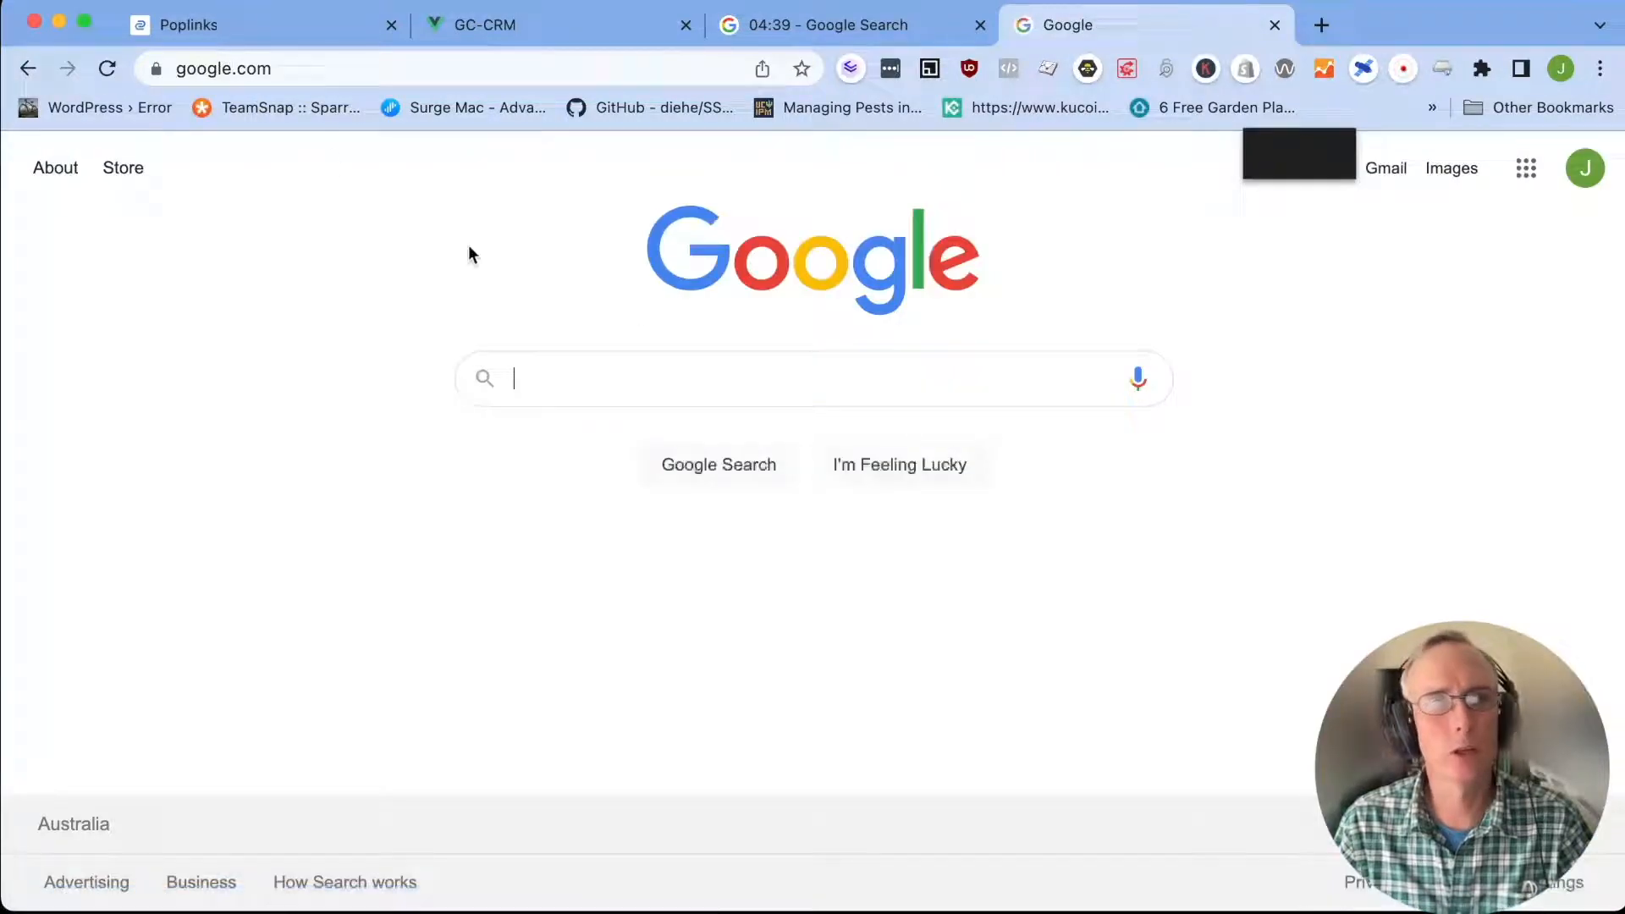
{"action": "left_click", "coordinate": [29, 68]}
{"action": "scroll", "coordinate": [1391, 500], "scroll_direction": "up", "scroll_amount": 5}
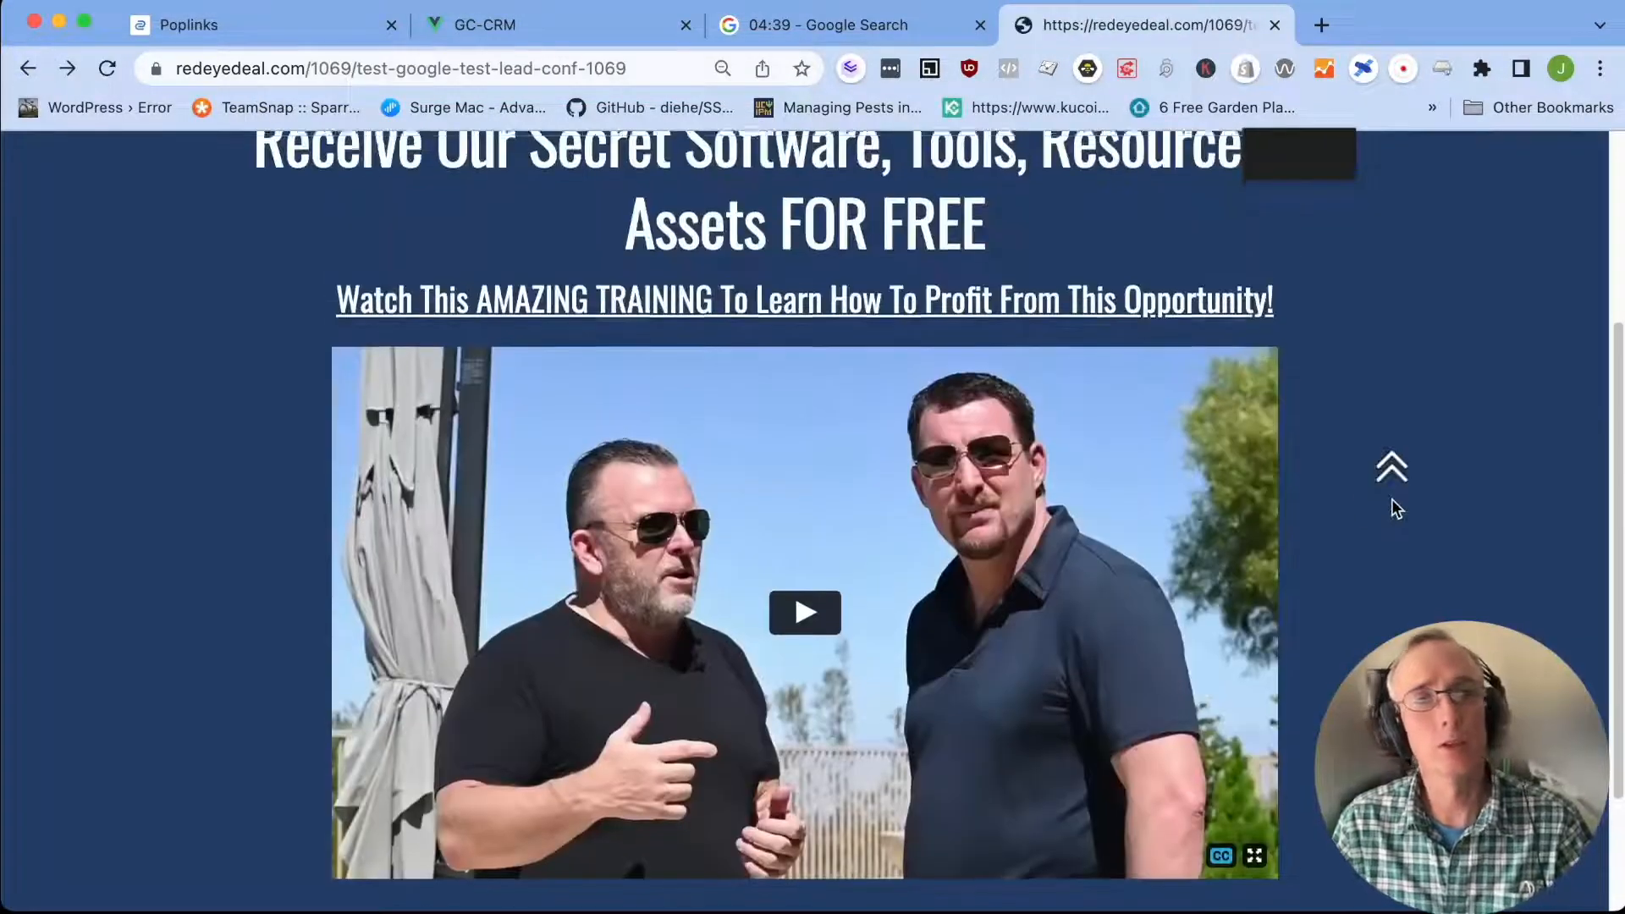
Switch to Poplinks, dismiss the Setup Urls dialog without saving and open the dashboard
{"action": "left_click", "coordinate": [200, 23]}
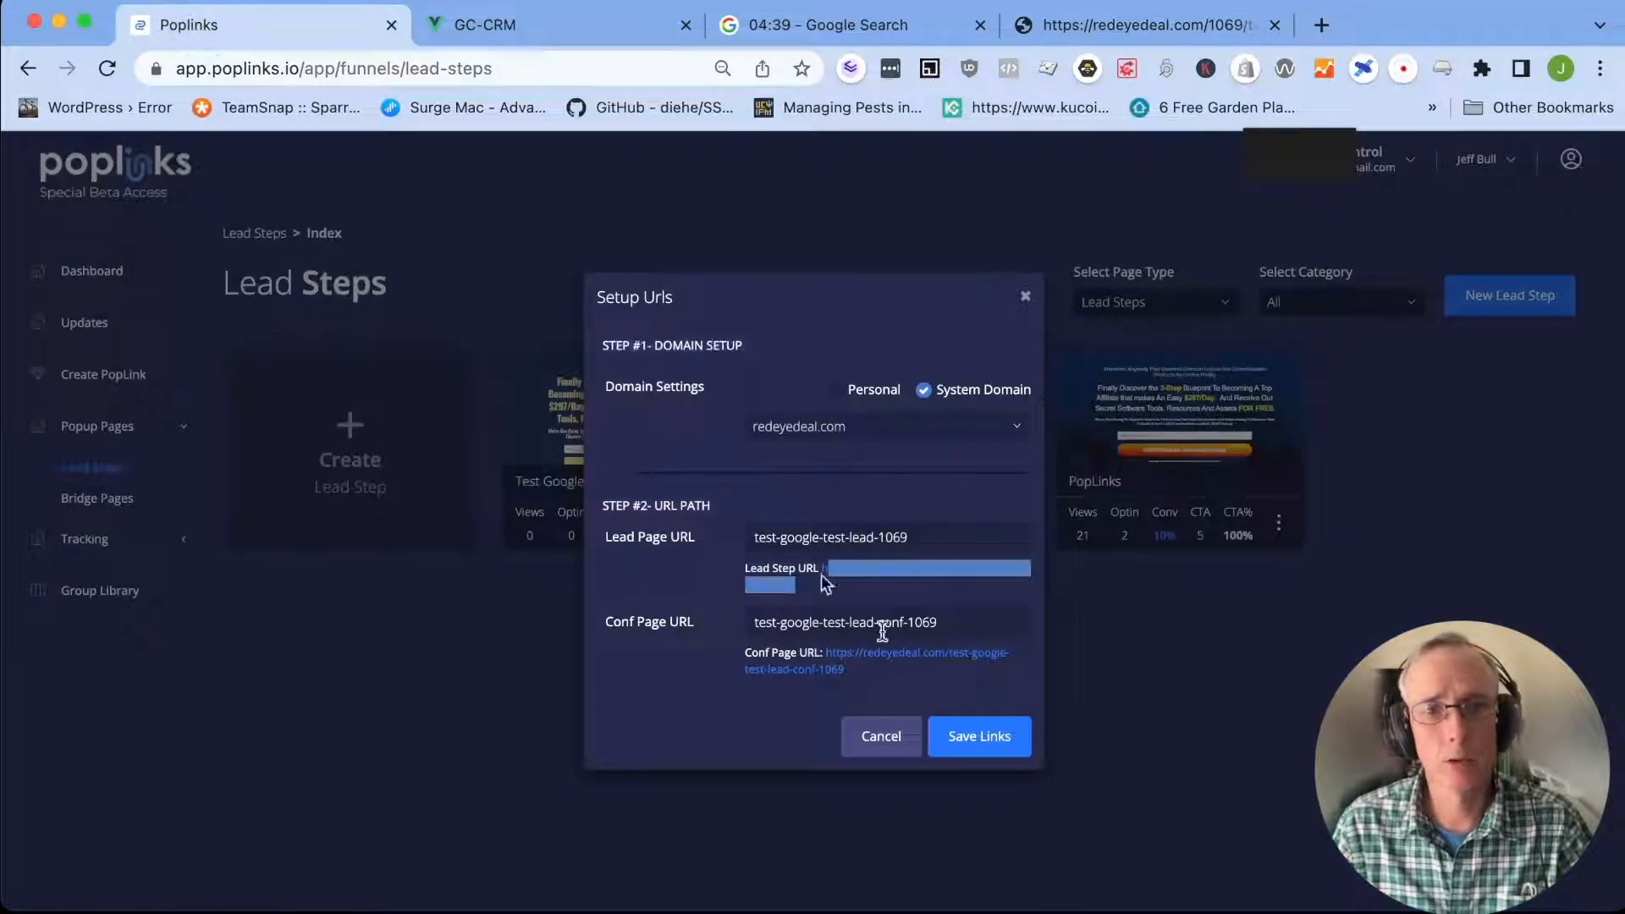
{"action": "left_click", "coordinate": [885, 739]}
{"action": "left_click", "coordinate": [88, 269]}
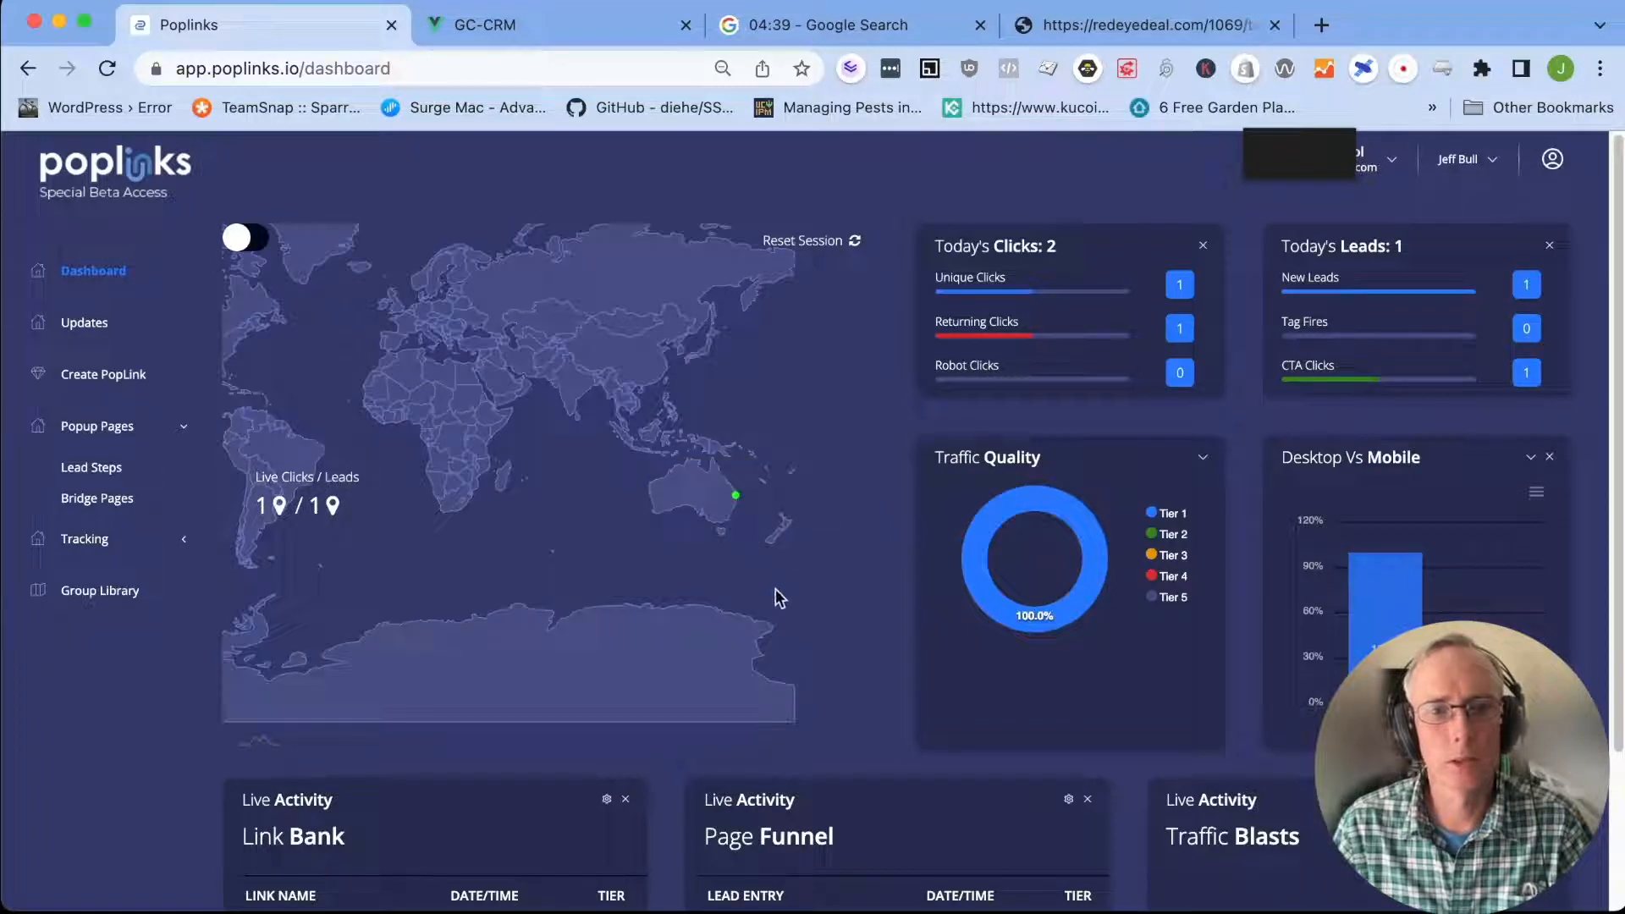
Examine the dashboard's live clicks and leads map together with the Link Bank and Page Funnel activity
{"action": "scroll", "coordinate": [896, 800], "scroll_direction": "down", "scroll_amount": 1}
{"action": "scroll", "coordinate": [895, 801], "scroll_direction": "up", "scroll_amount": 1}
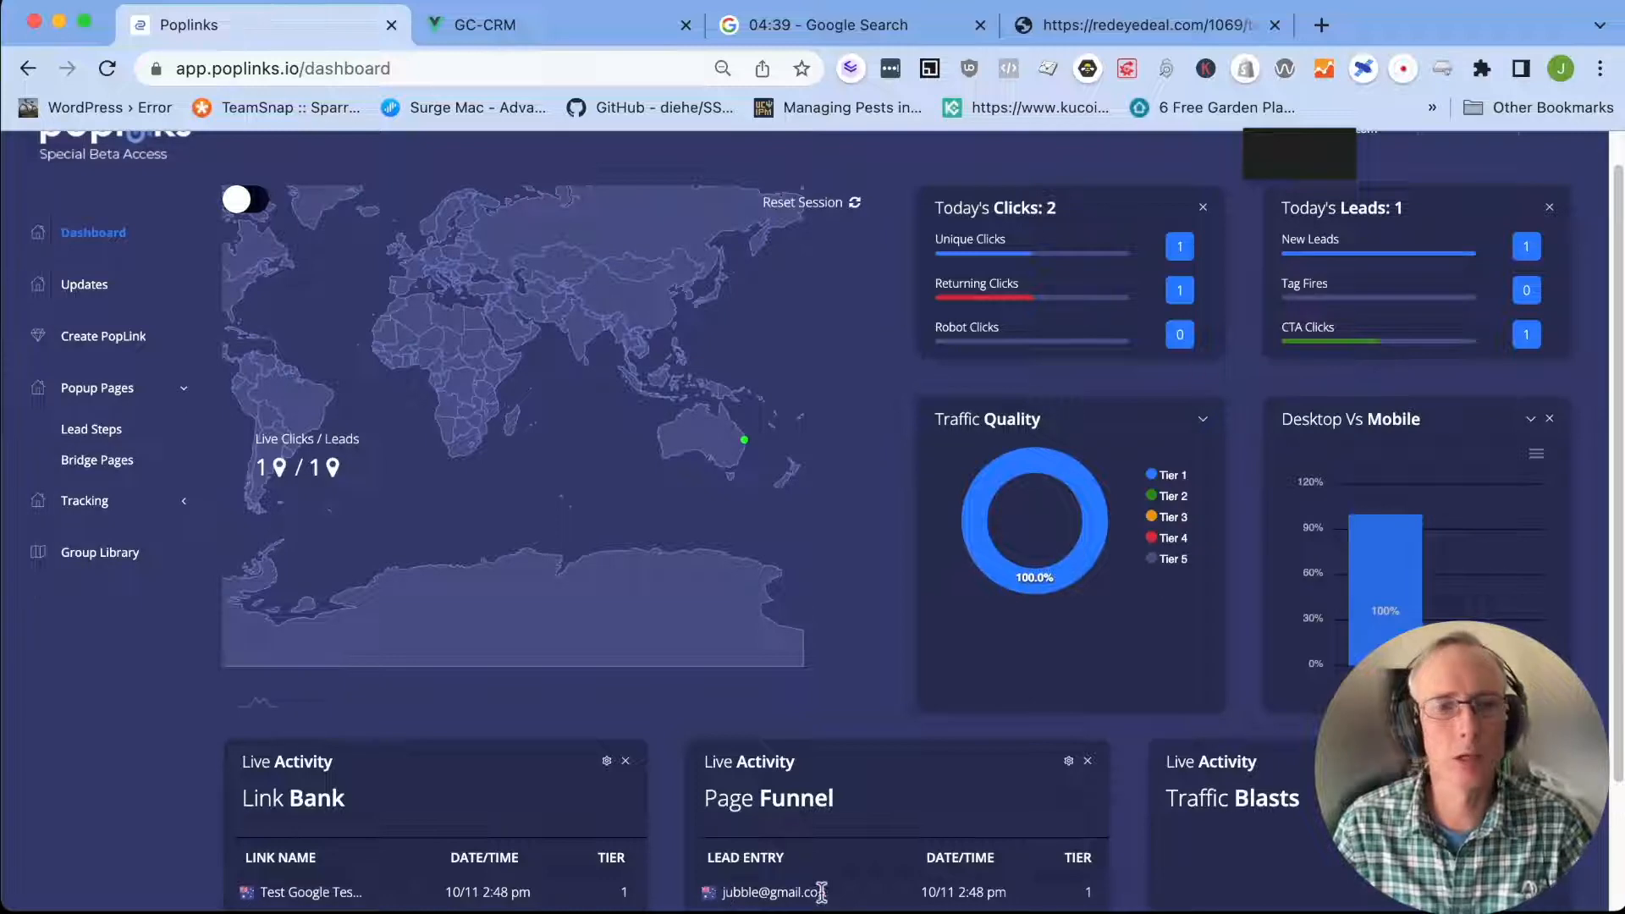
{"action": "scroll", "coordinate": [836, 679], "scroll_direction": "up", "scroll_amount": 5}
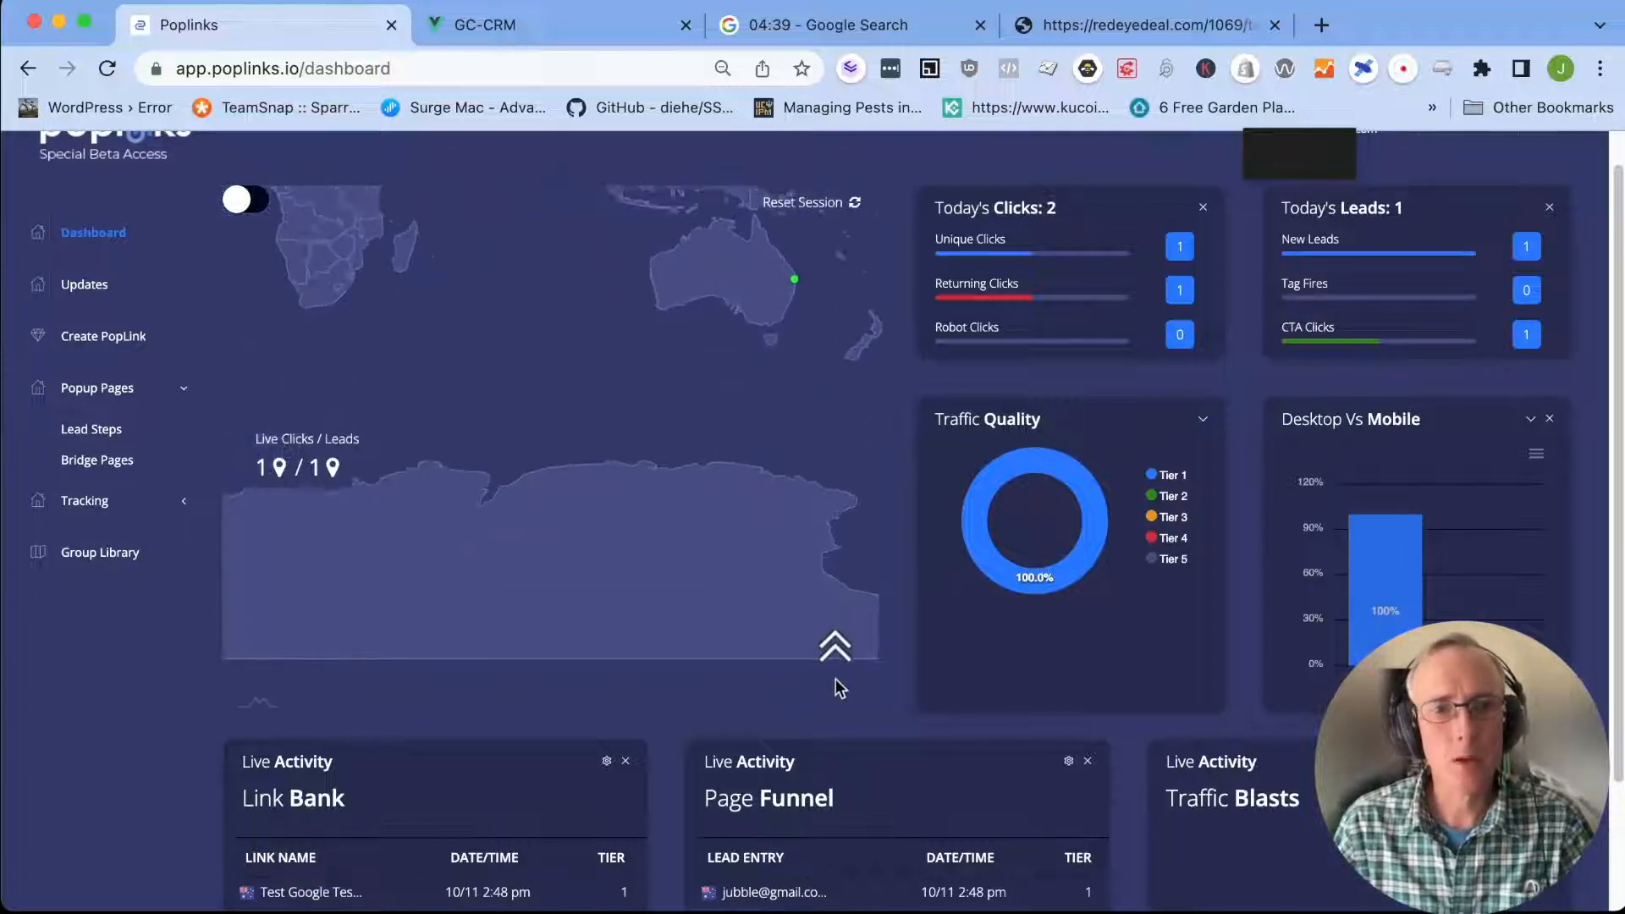
{"action": "scroll", "coordinate": [836, 679], "scroll_direction": "down", "scroll_amount": 4}
{"action": "scroll", "coordinate": [835, 679], "scroll_direction": "down", "scroll_amount": 3}
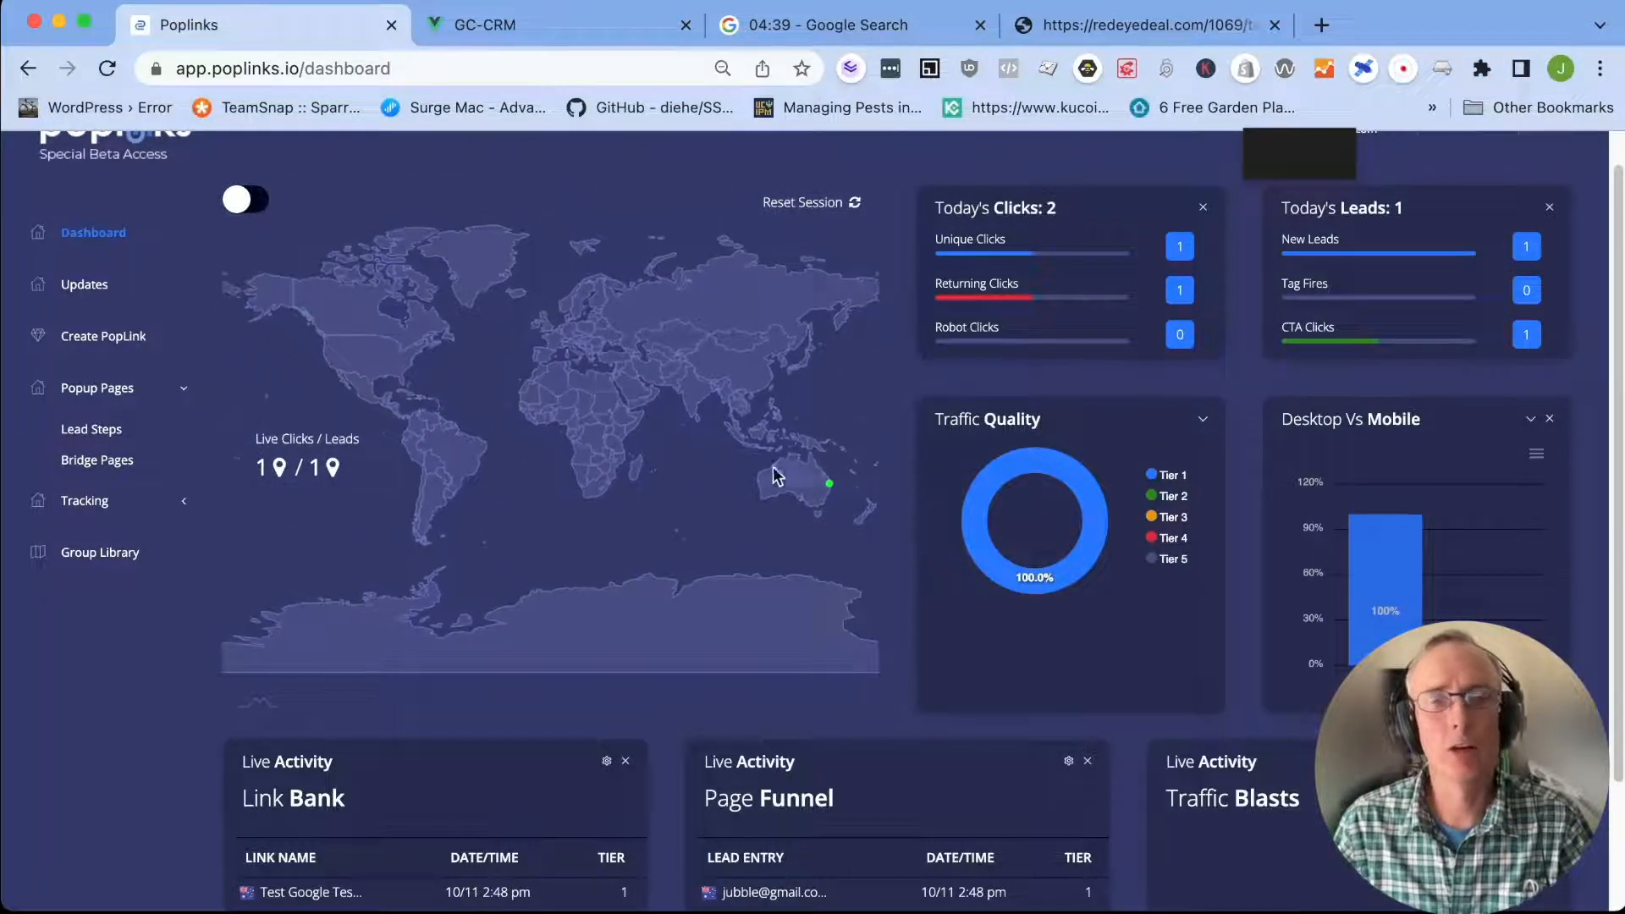
Switch to GC-CRM and view its Tag Manager, Workflows, Integrations, Temp Fields and QR Codes pages in turn
{"action": "left_click", "coordinate": [540, 30]}
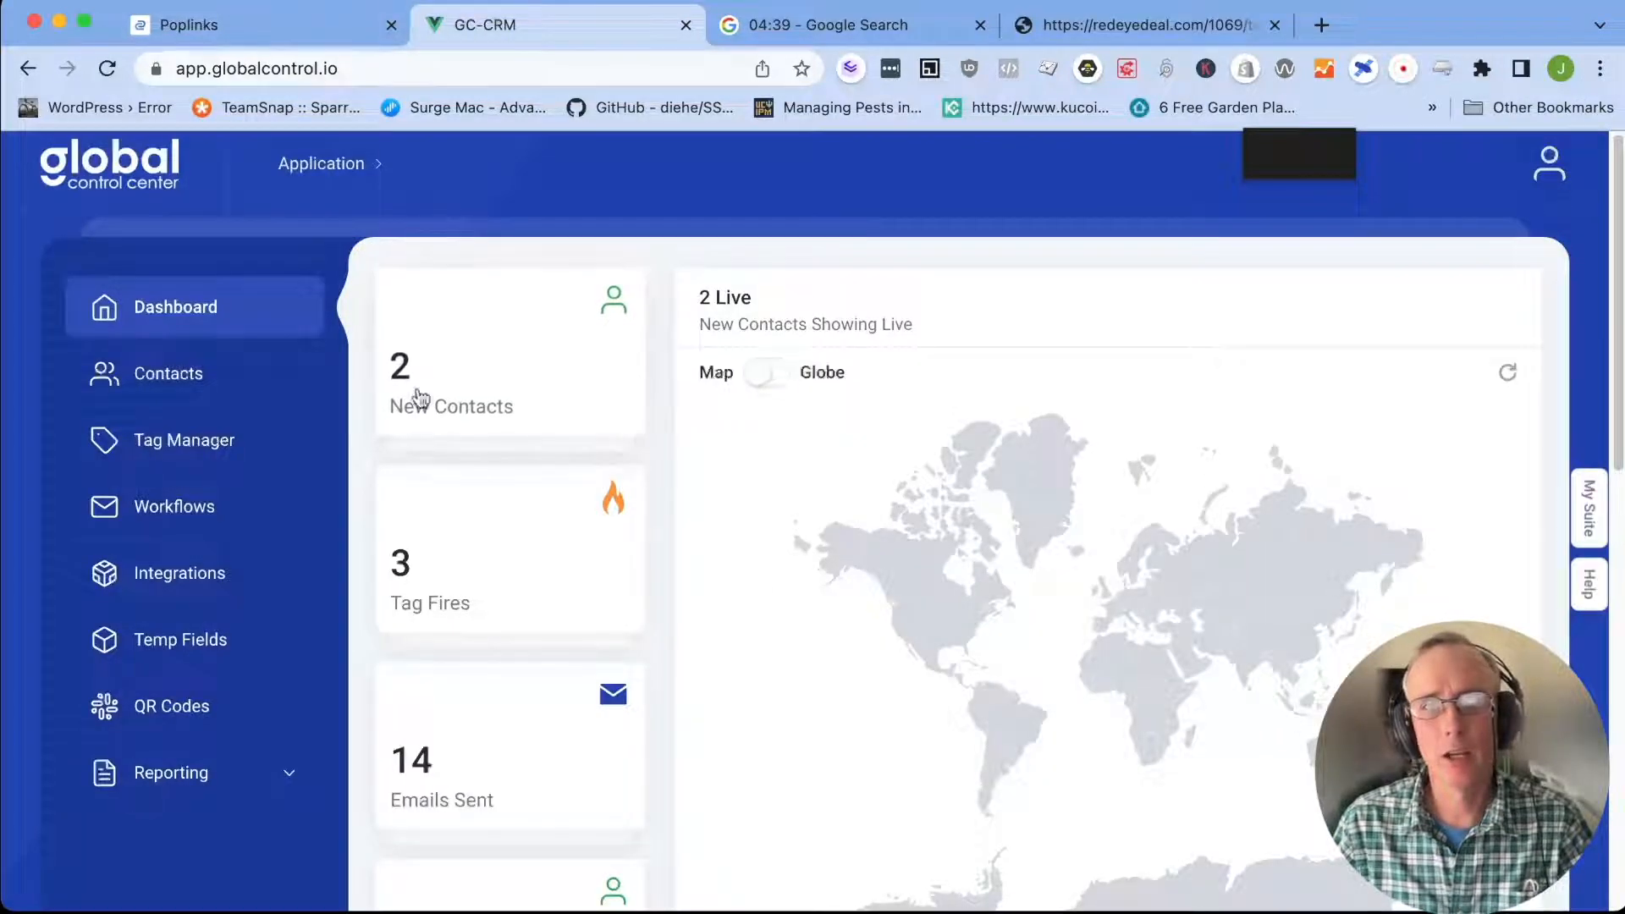
{"action": "left_click", "coordinate": [189, 446]}
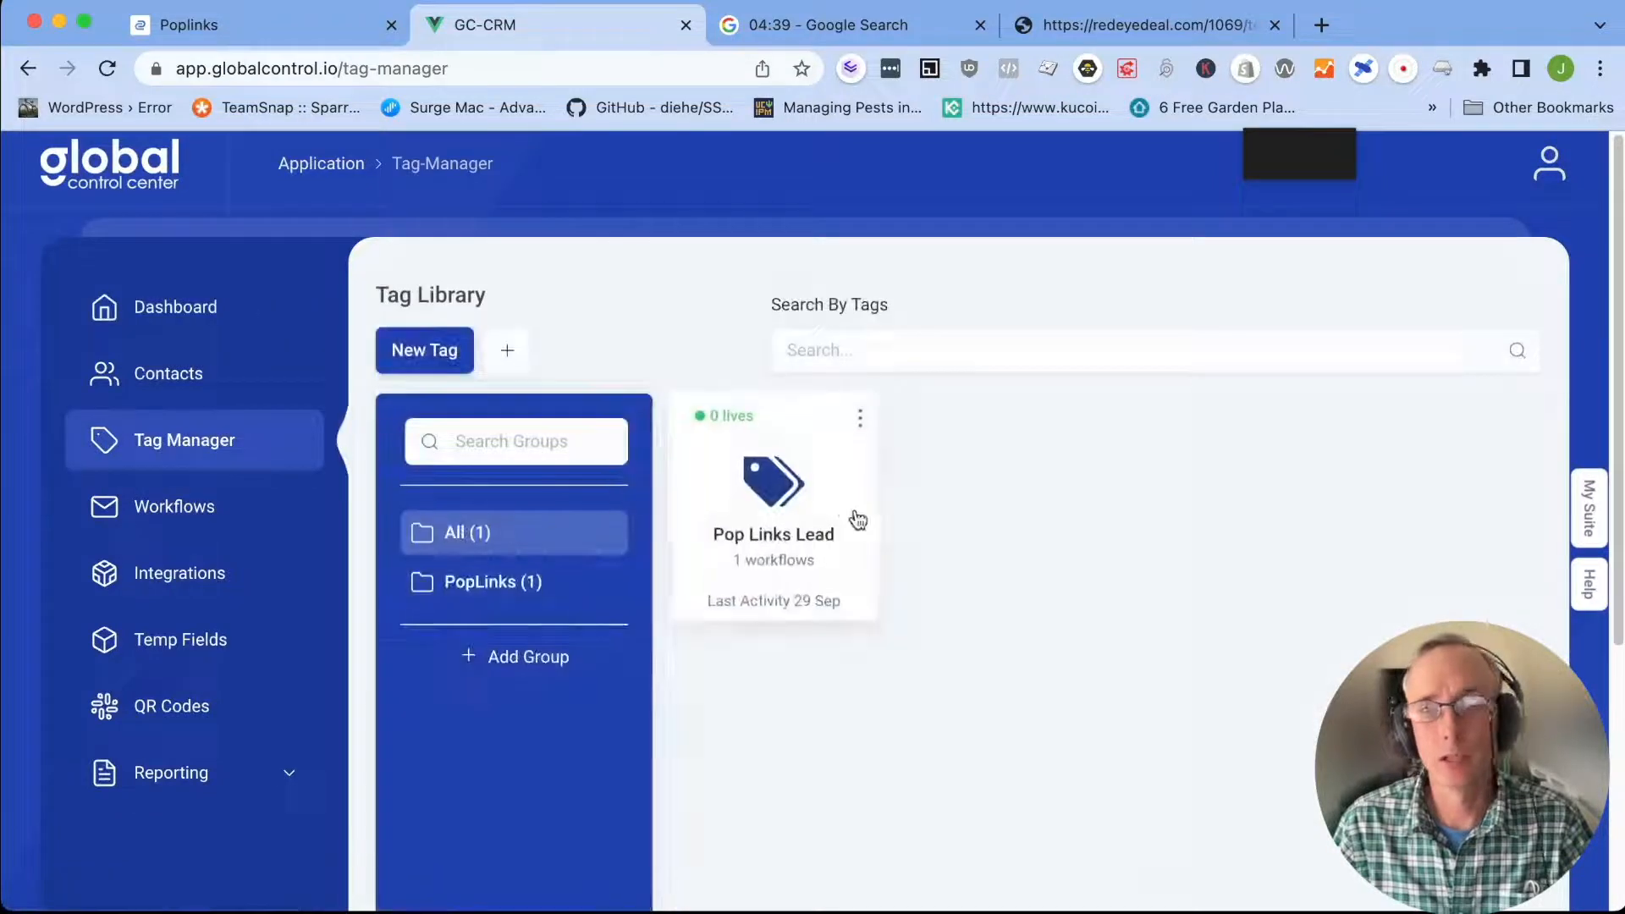
{"action": "left_click", "coordinate": [314, 529]}
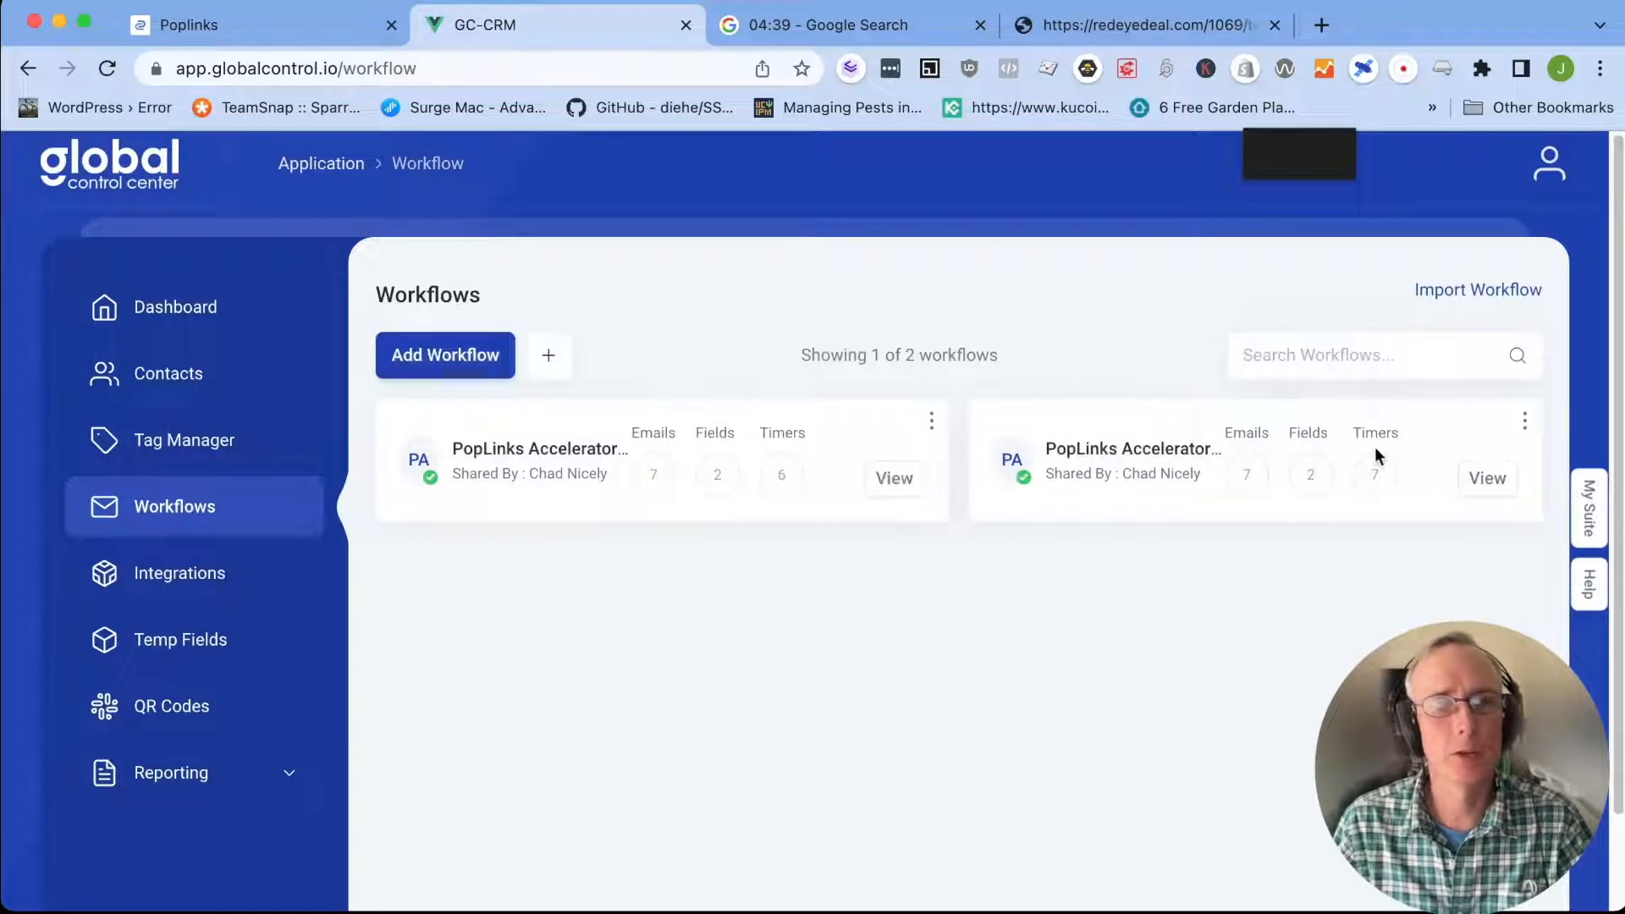
{"action": "left_click", "coordinate": [195, 590]}
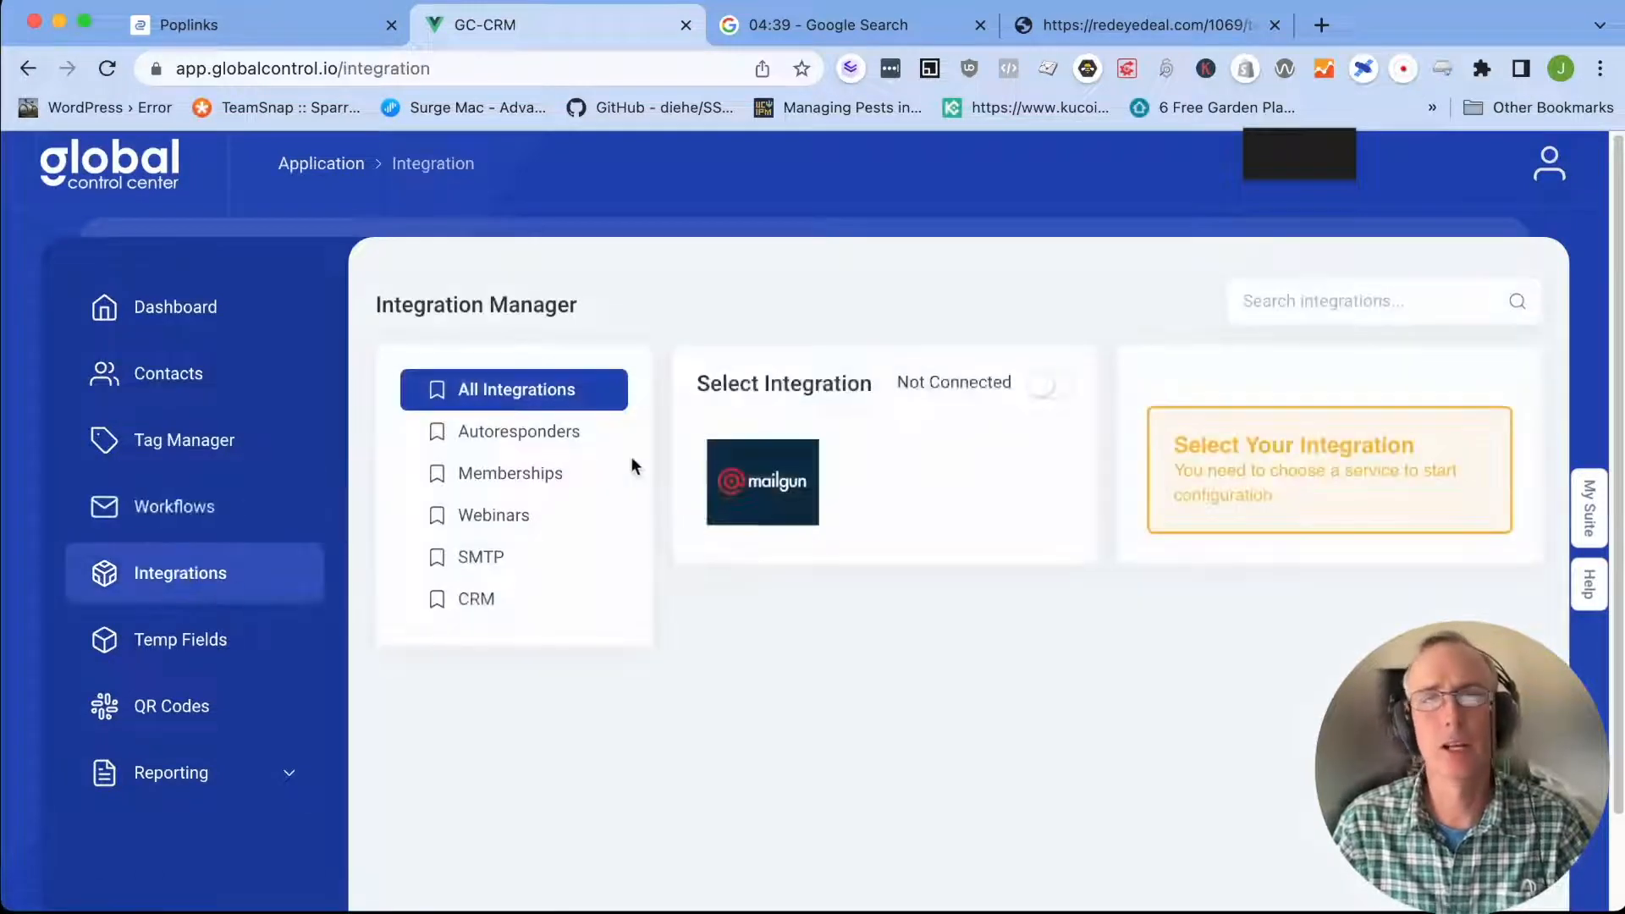
{"action": "left_click", "coordinate": [104, 644]}
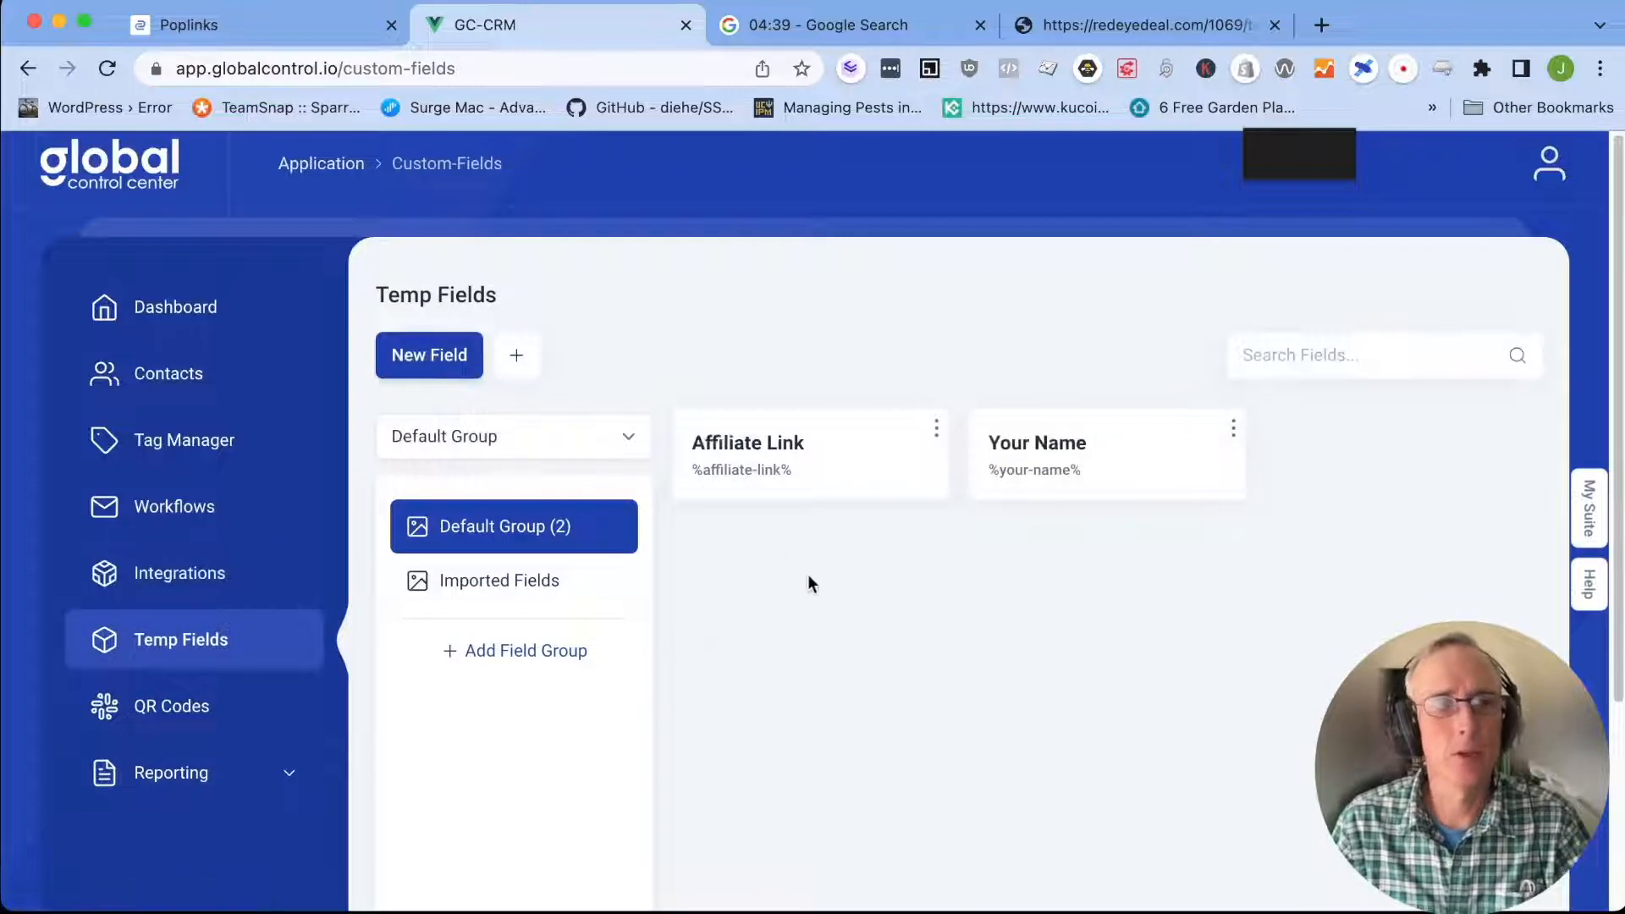
{"action": "left_click", "coordinate": [196, 709]}
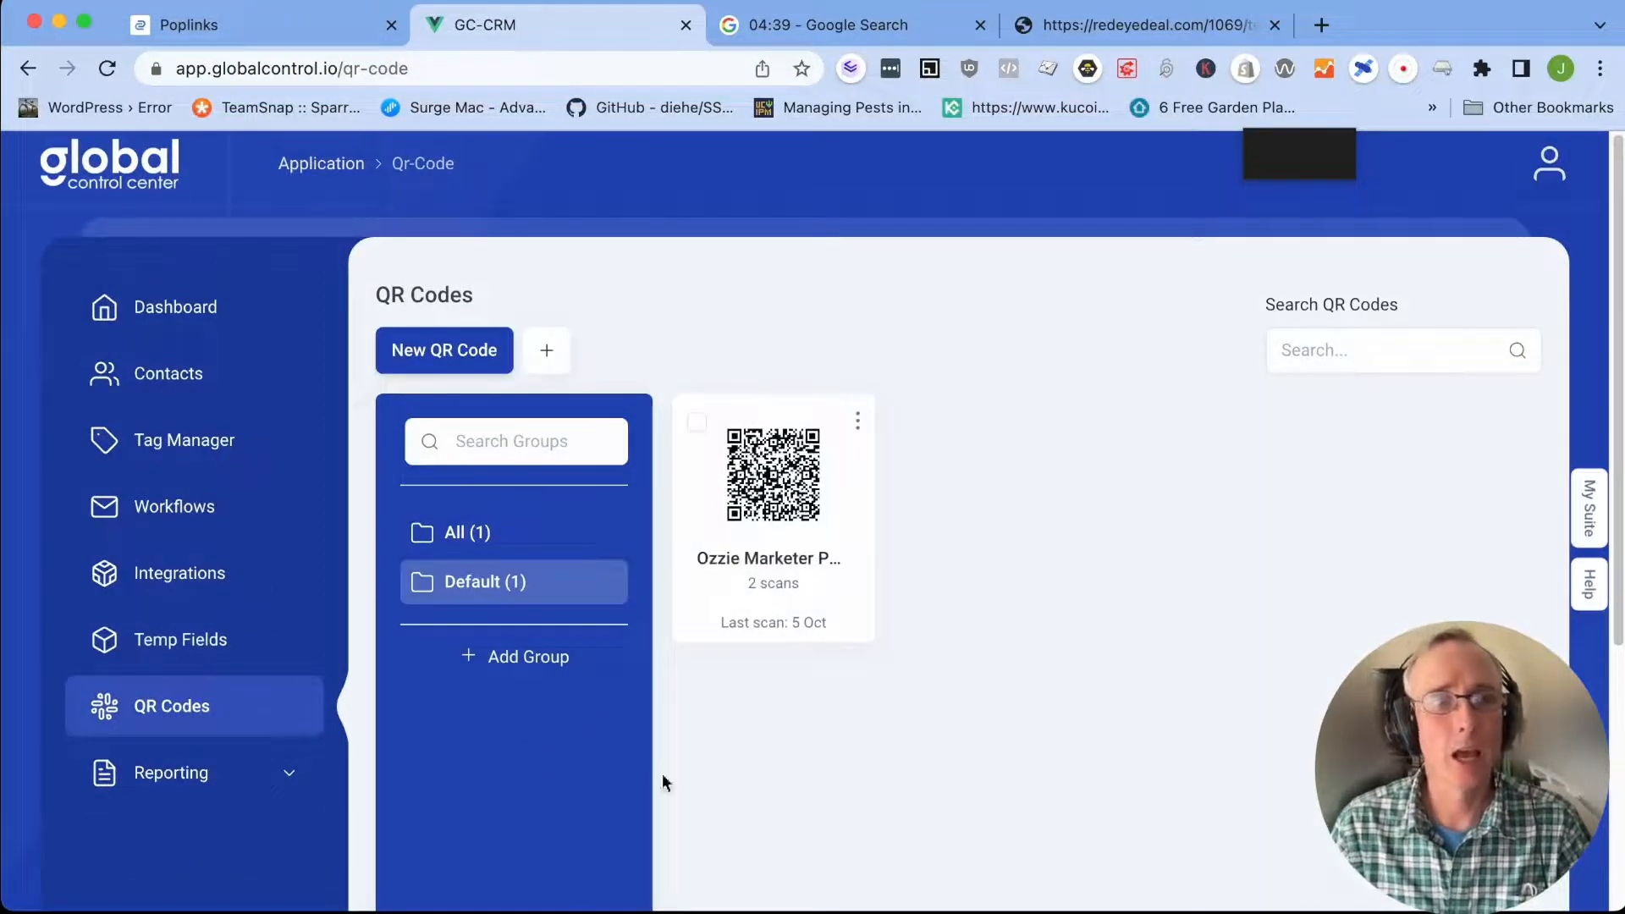
Examine the Emails report in GC-CRM, reopen its dashboard and switch back to Poplinks
{"action": "left_click", "coordinate": [144, 772]}
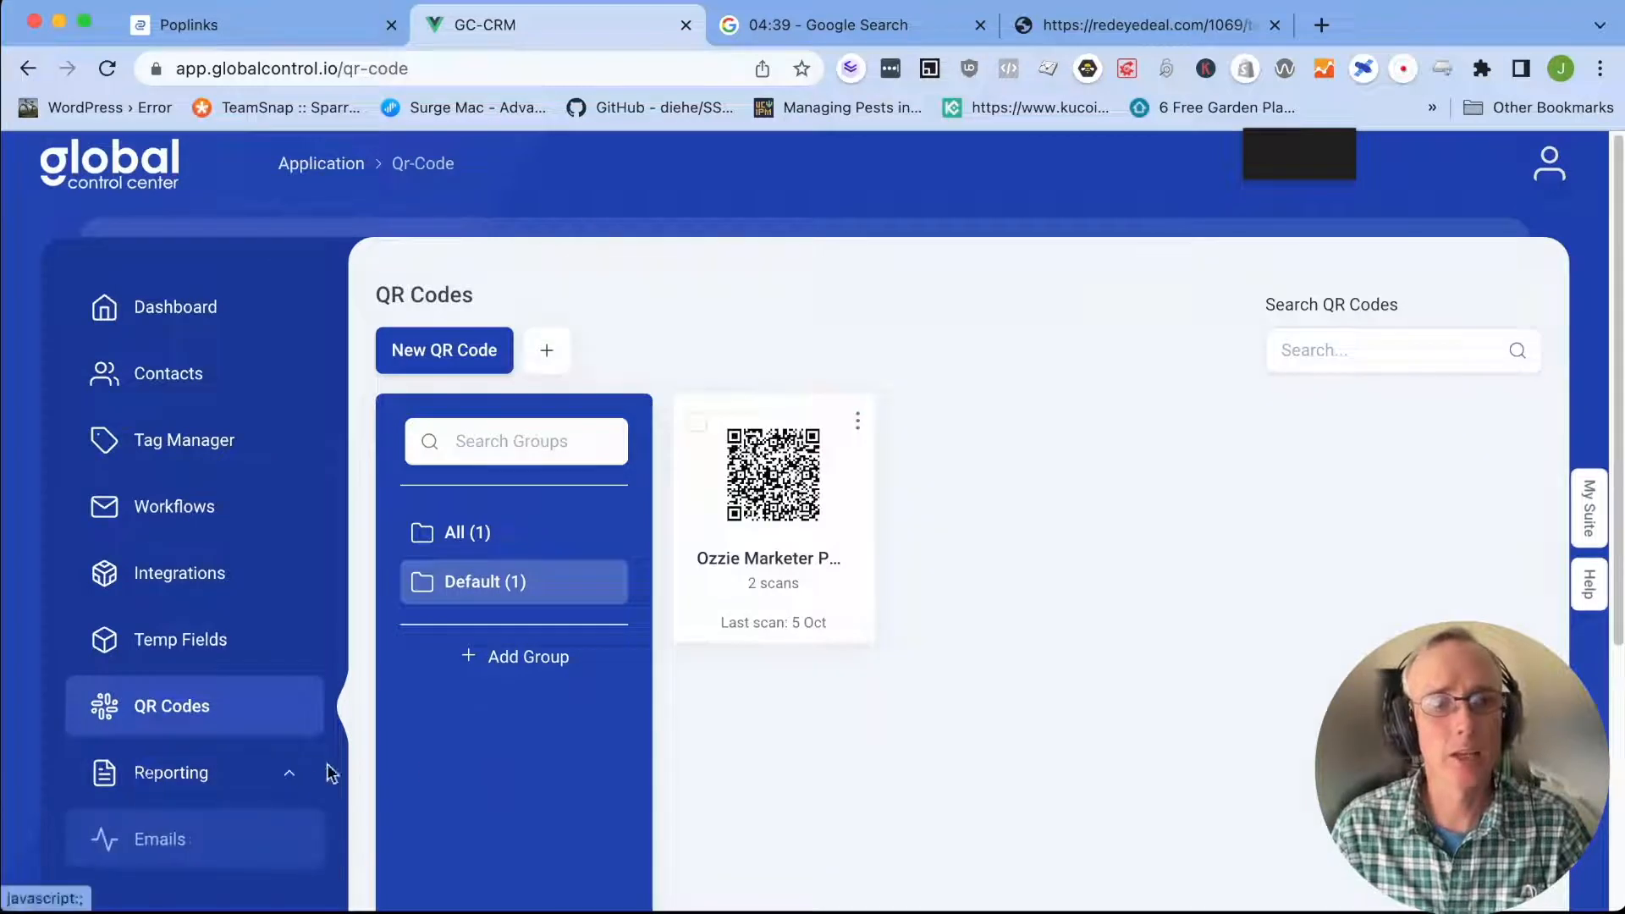
{"action": "left_click", "coordinate": [169, 845]}
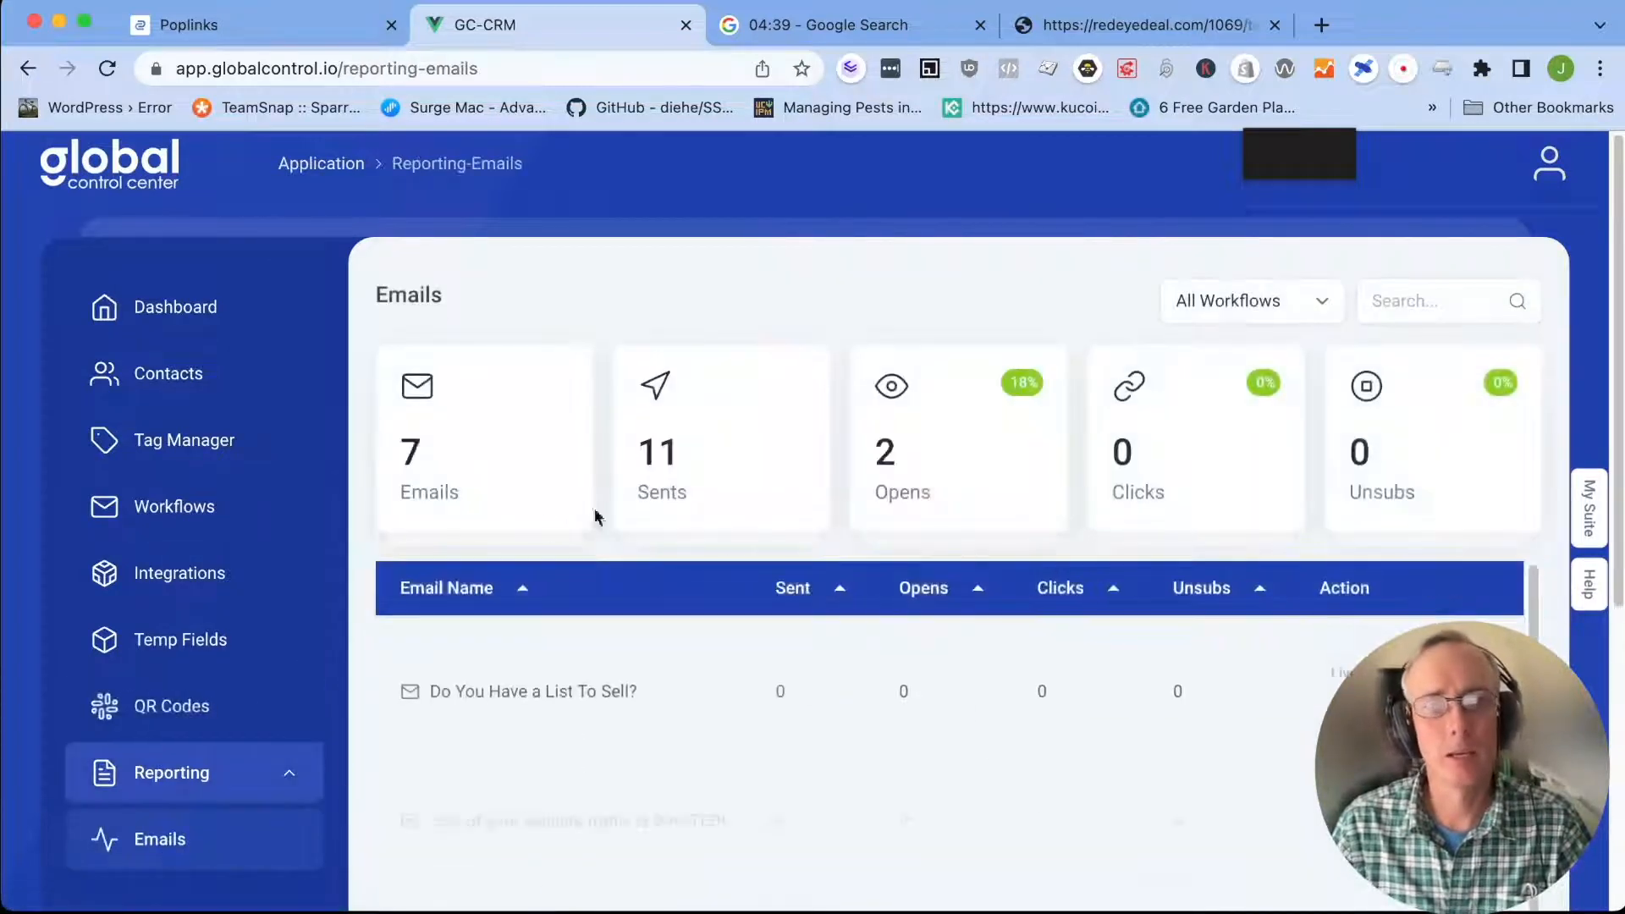
{"action": "scroll", "coordinate": [882, 761], "scroll_direction": "down", "scroll_amount": 2}
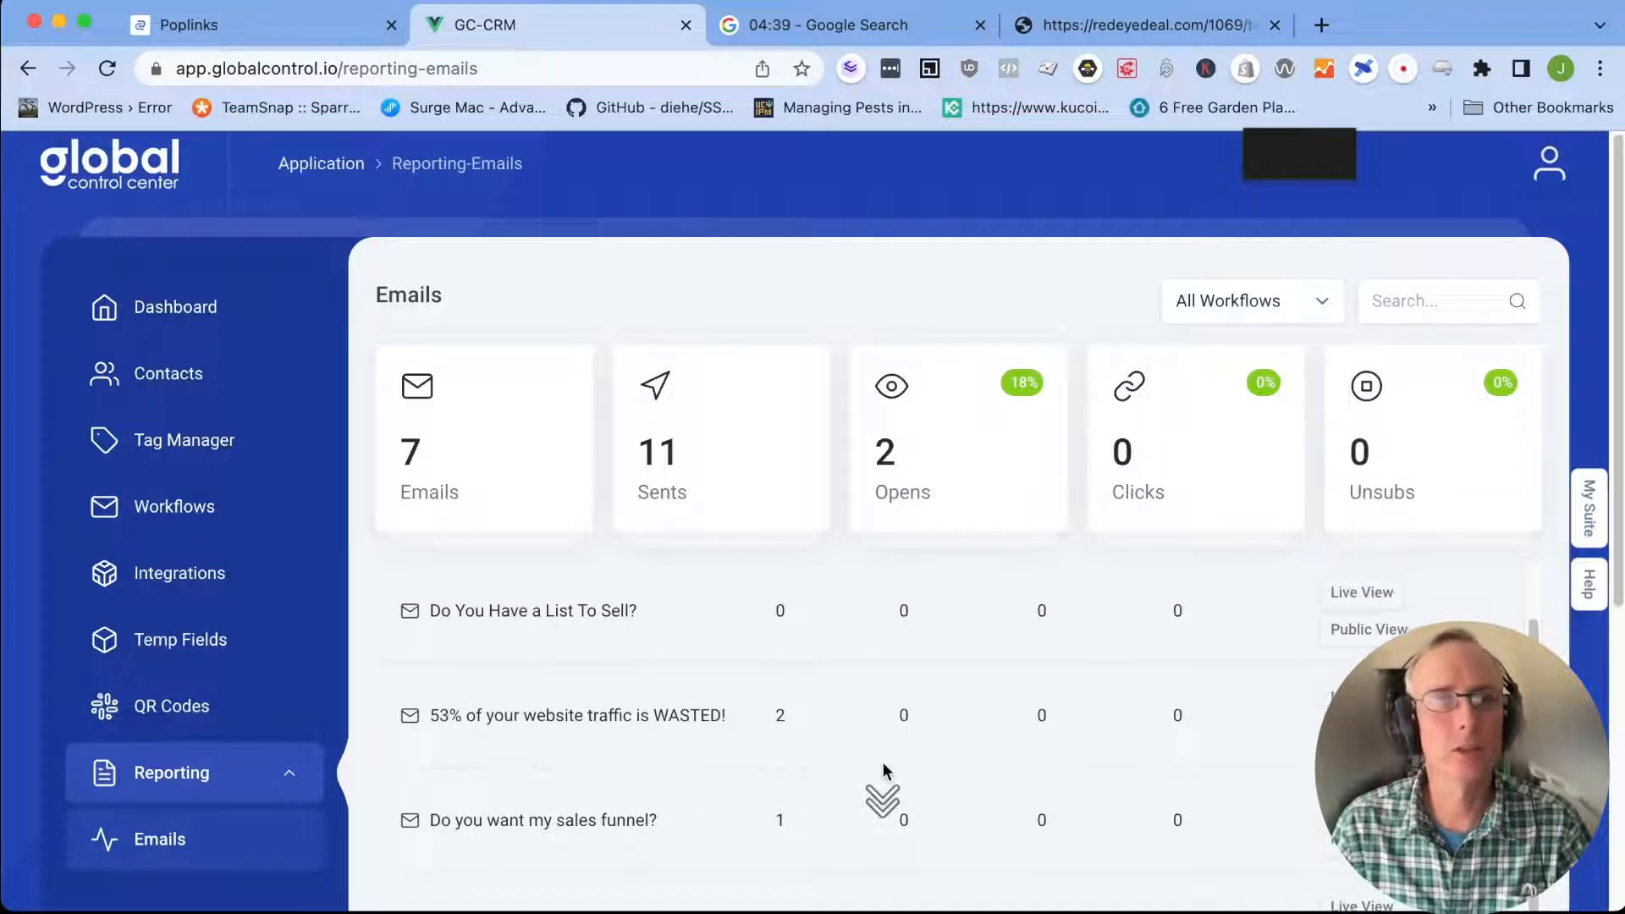
{"action": "scroll", "coordinate": [882, 762], "scroll_direction": "up", "scroll_amount": 2}
{"action": "left_click", "coordinate": [185, 318]}
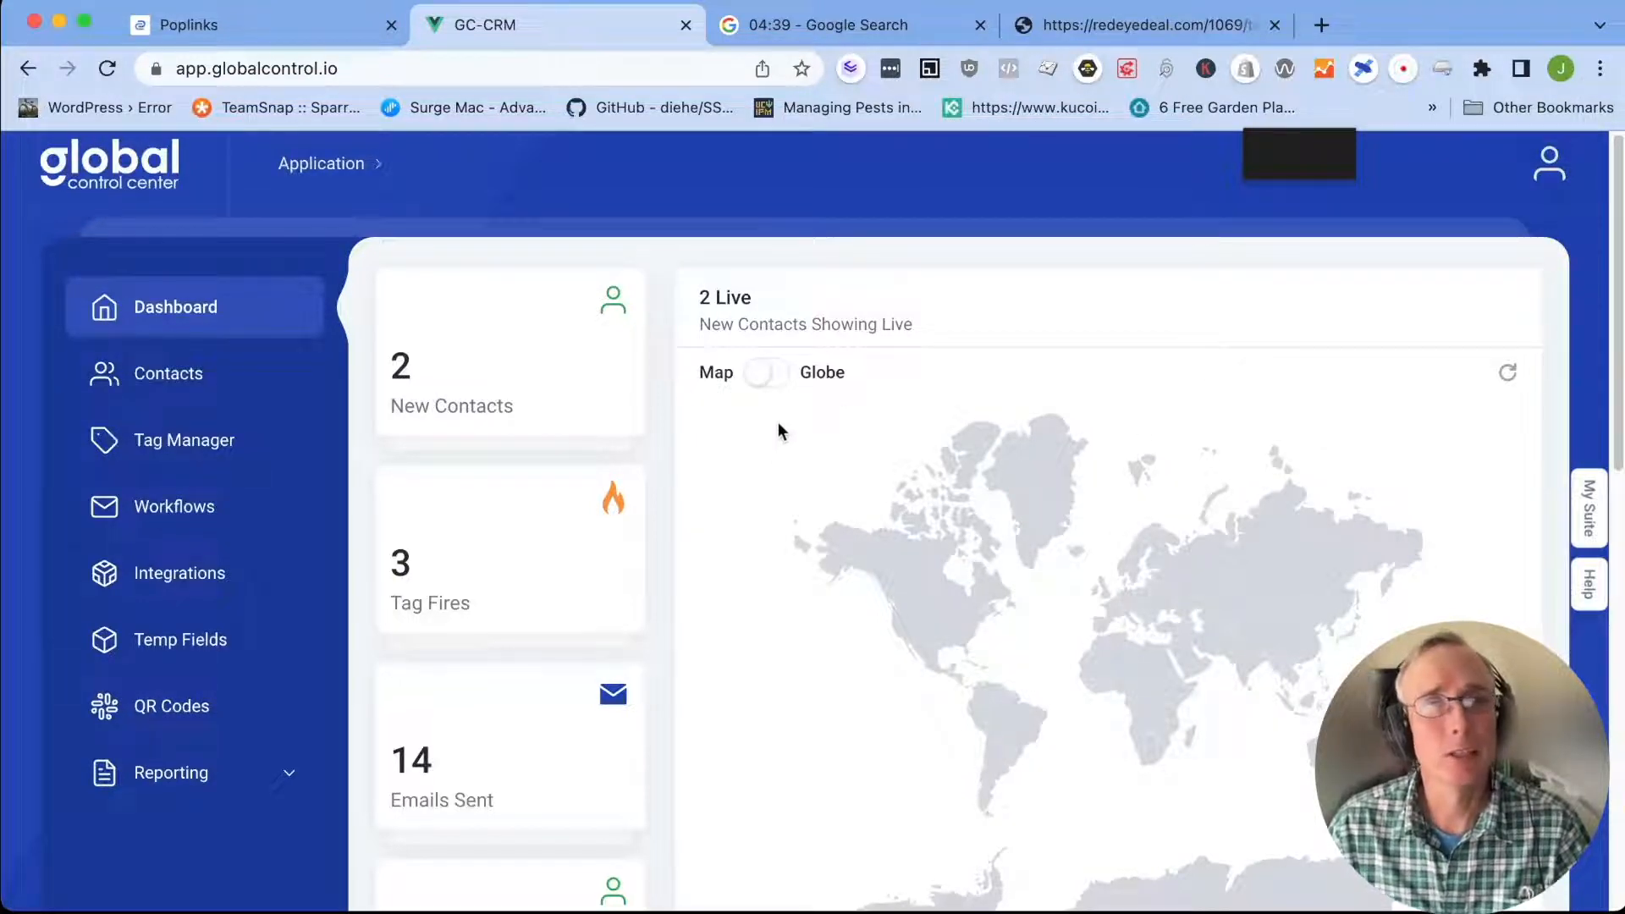
{"action": "left_click", "coordinate": [271, 26]}
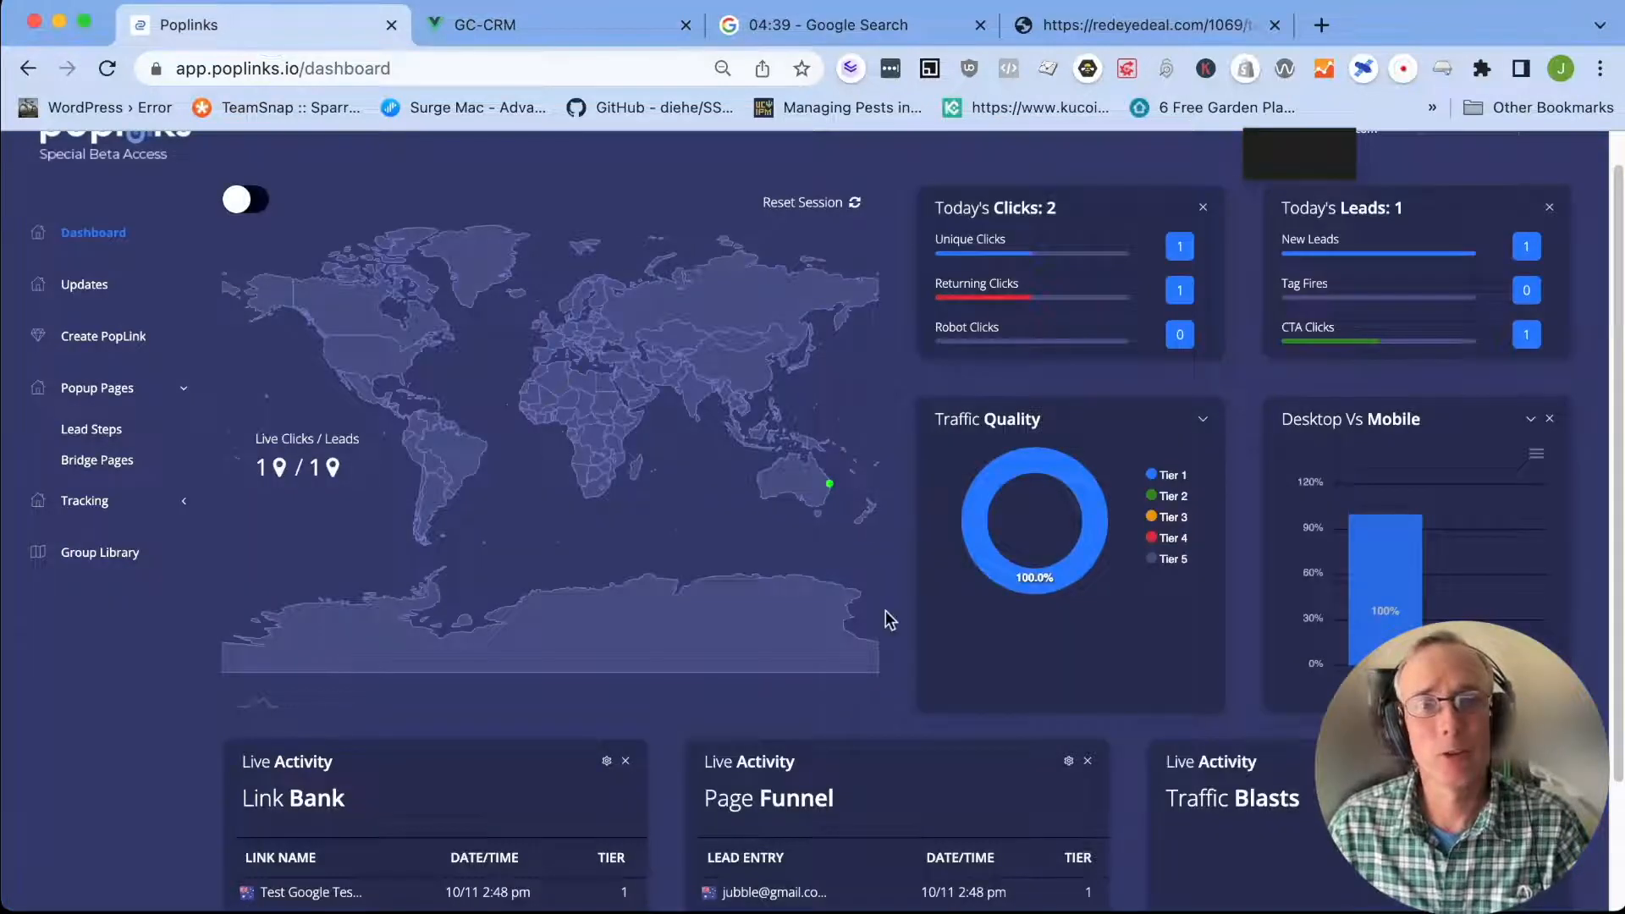